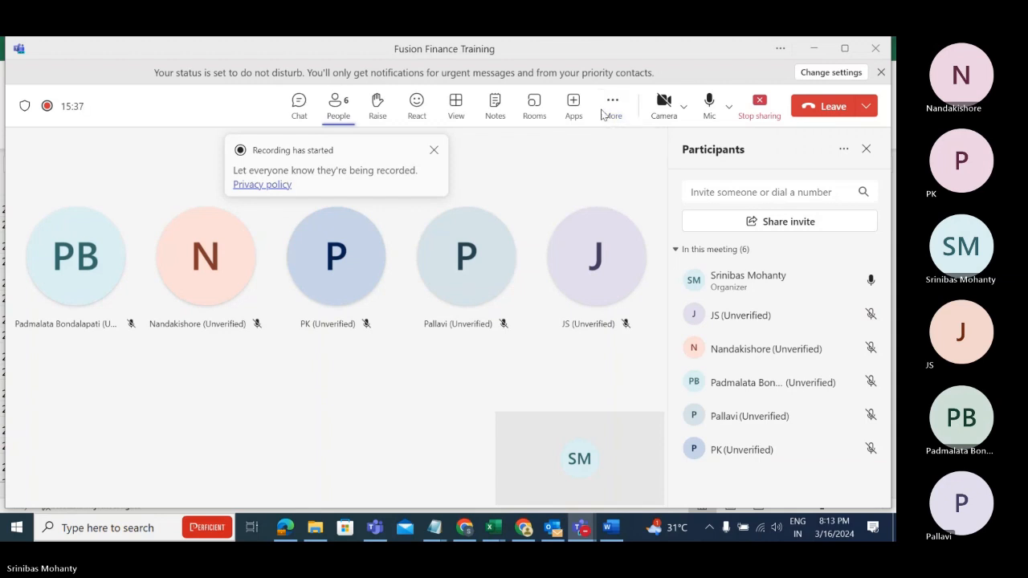
Dismiss the recording notice, admit the lobby guest, and bring up the open Excel workbooks.
{"action": "left_click", "coordinate": [434, 151]}
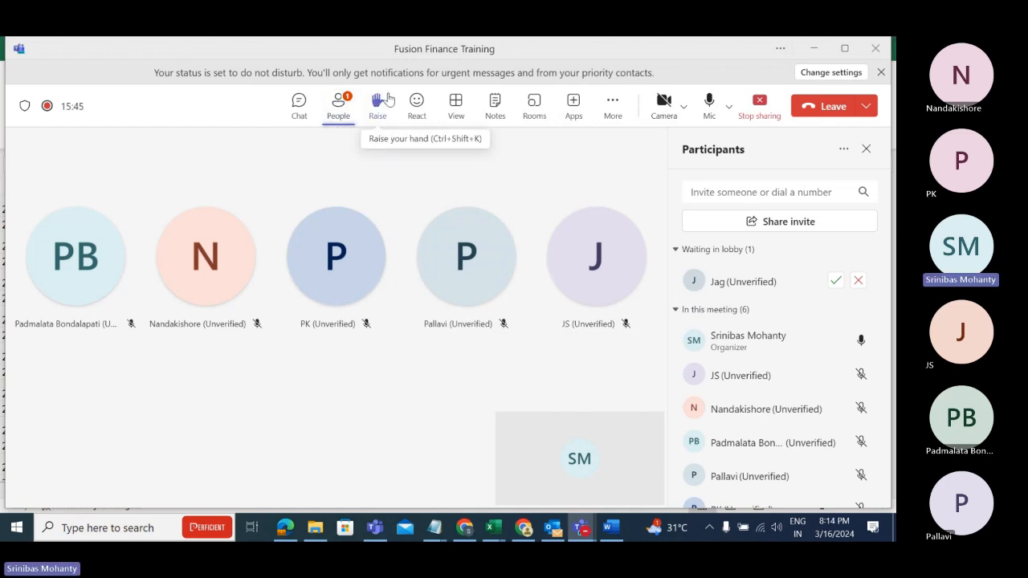
{"action": "left_click", "coordinate": [339, 104]}
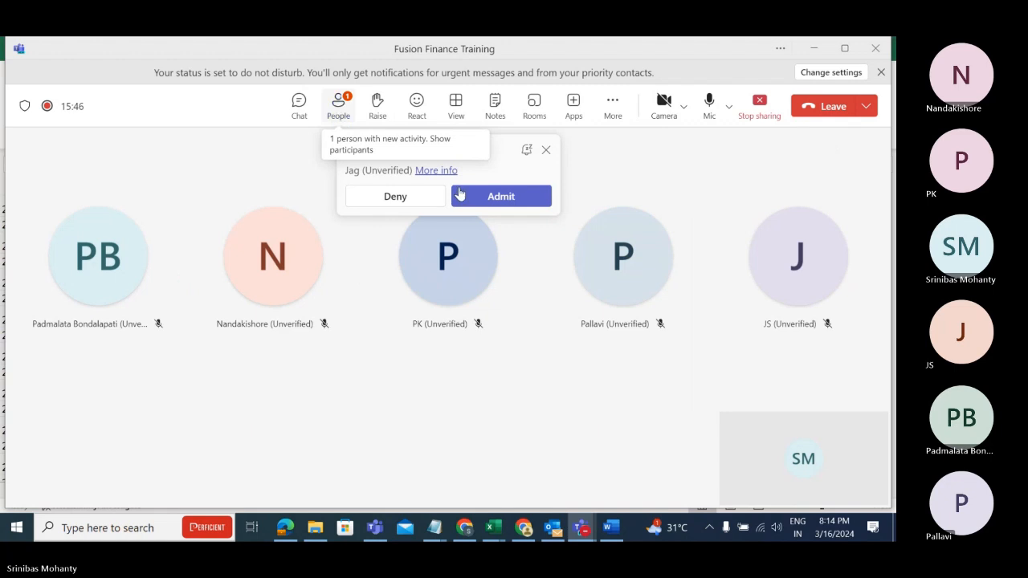
{"action": "left_click", "coordinate": [519, 206]}
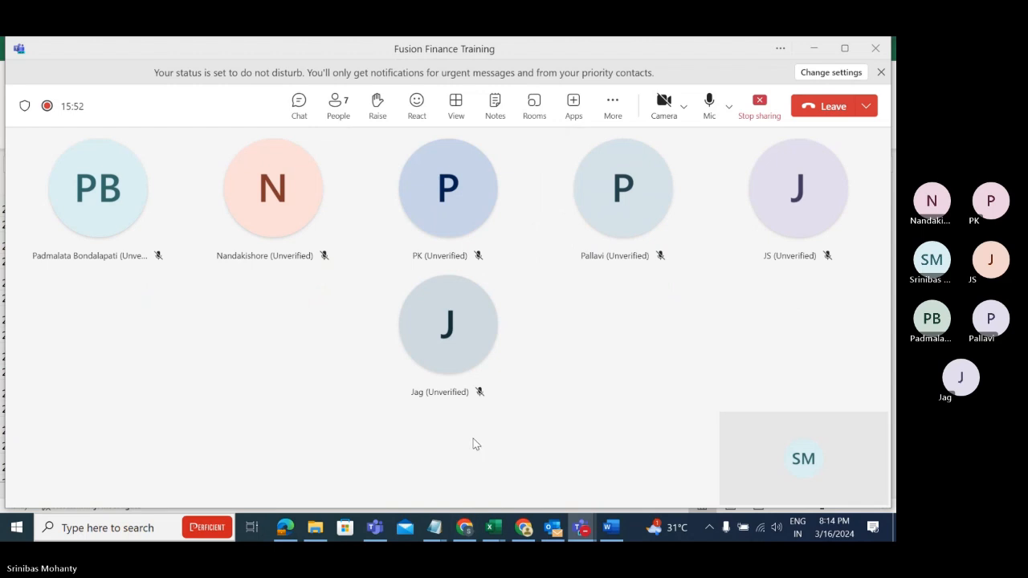
{"action": "left_click", "coordinate": [494, 529]}
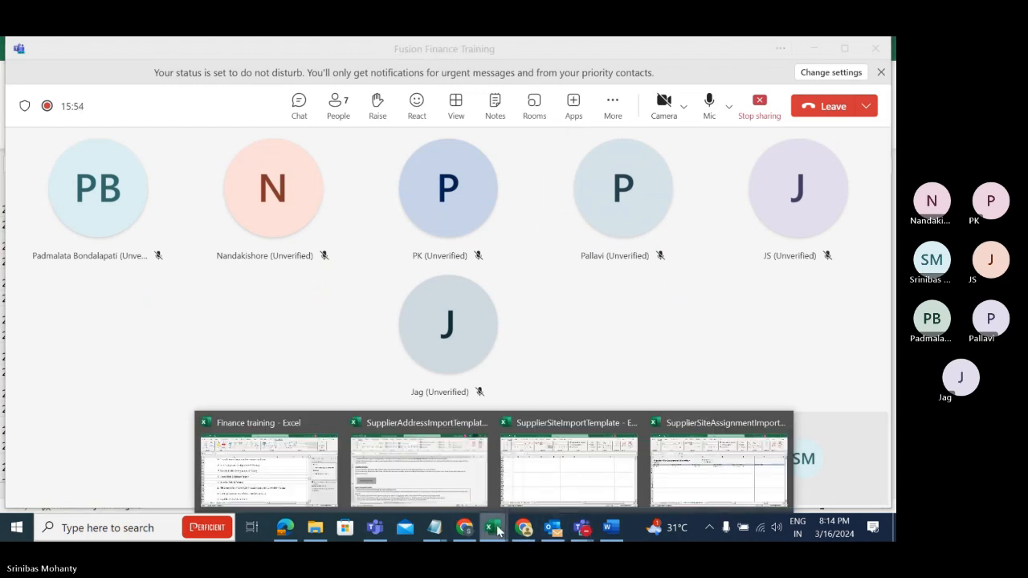
Open the Finance training workbook and look over Sheet2 before returning to Sheet1.
{"action": "left_click", "coordinate": [274, 485]}
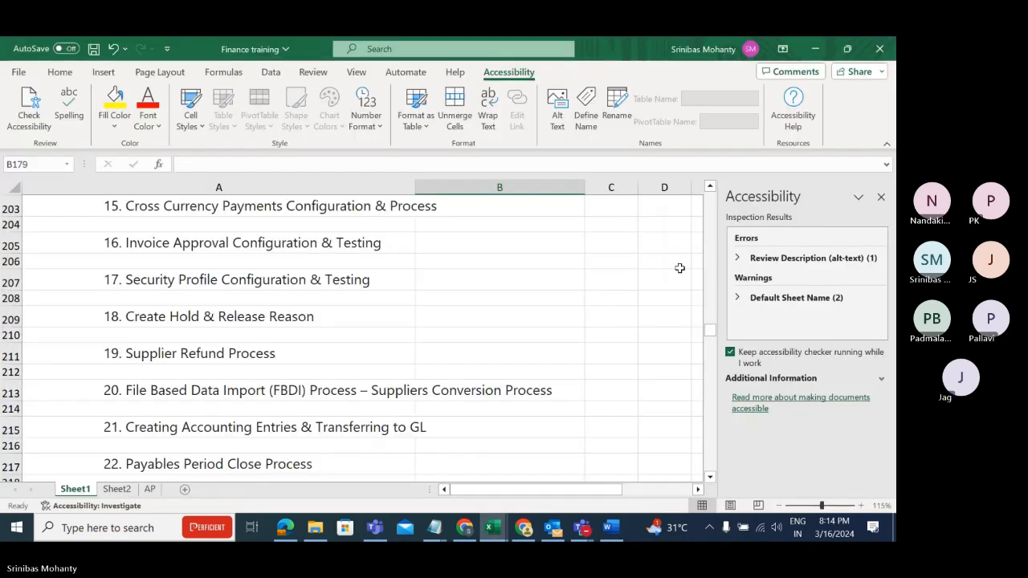
{"action": "left_click_drag", "start_coordinate": [710, 329], "coordinate": [714, 198]}
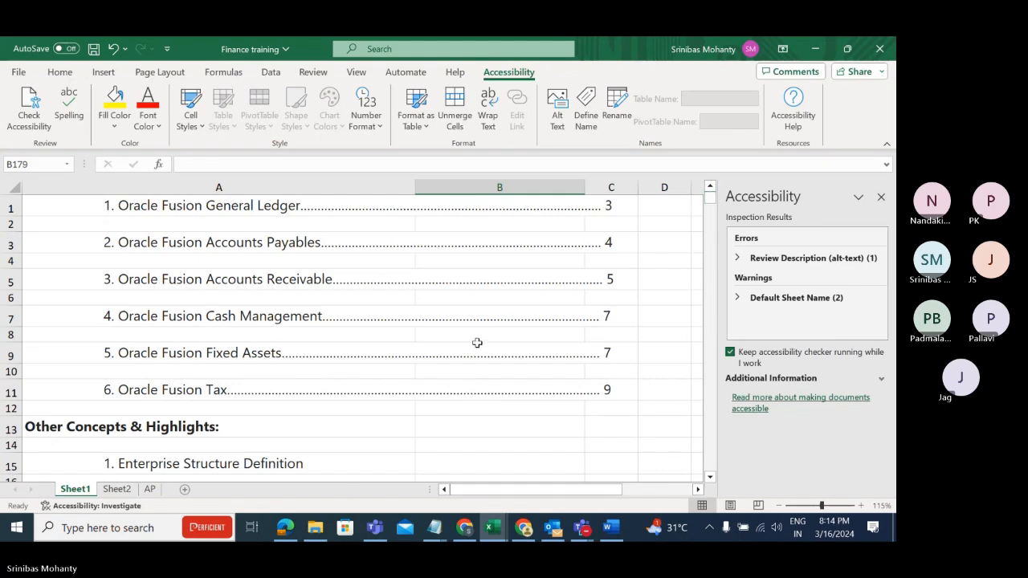
{"action": "scroll", "coordinate": [482, 337], "scroll_direction": "down", "scroll_amount": 3}
{"action": "scroll", "coordinate": [483, 339], "scroll_direction": "up", "scroll_amount": 4}
{"action": "left_click", "coordinate": [116, 489]}
{"action": "scroll", "coordinate": [515, 385], "scroll_direction": "up", "scroll_amount": 5}
{"action": "scroll", "coordinate": [514, 385], "scroll_direction": "up", "scroll_amount": 4}
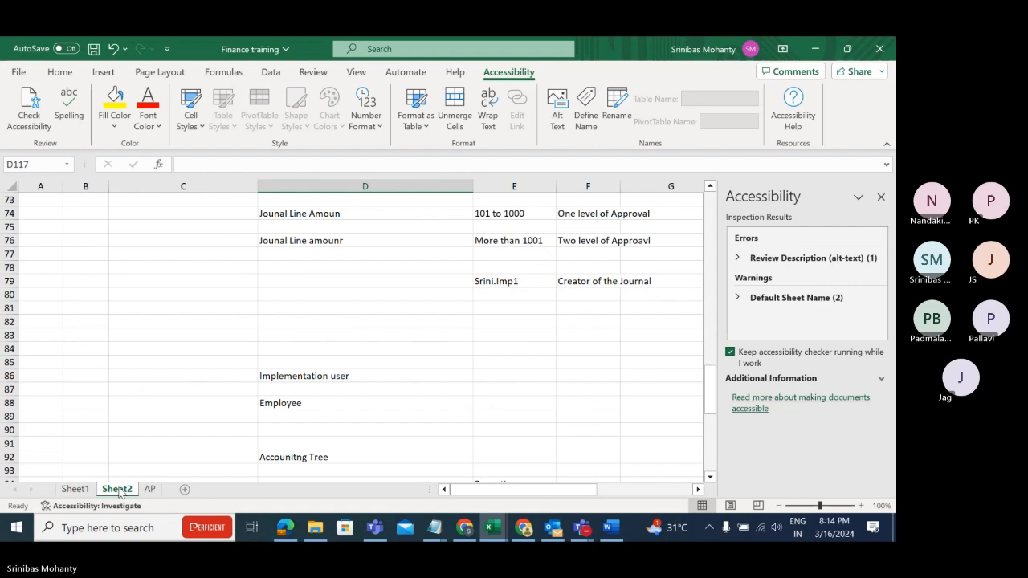
{"action": "left_click", "coordinate": [74, 489]}
{"action": "scroll", "coordinate": [393, 432], "scroll_direction": "down", "scroll_amount": 1}
{"action": "scroll", "coordinate": [393, 434], "scroll_direction": "down", "scroll_amount": 10}
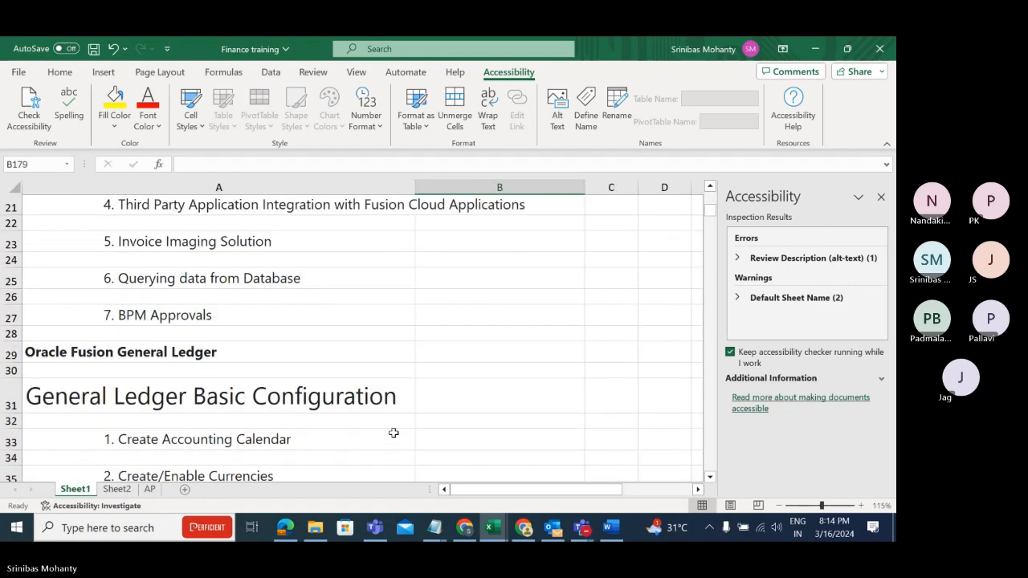
Scroll the topic checklist to Payables Basic Configuration, then return to the Teams meeting.
{"action": "scroll", "coordinate": [392, 436], "scroll_direction": "down", "scroll_amount": 8}
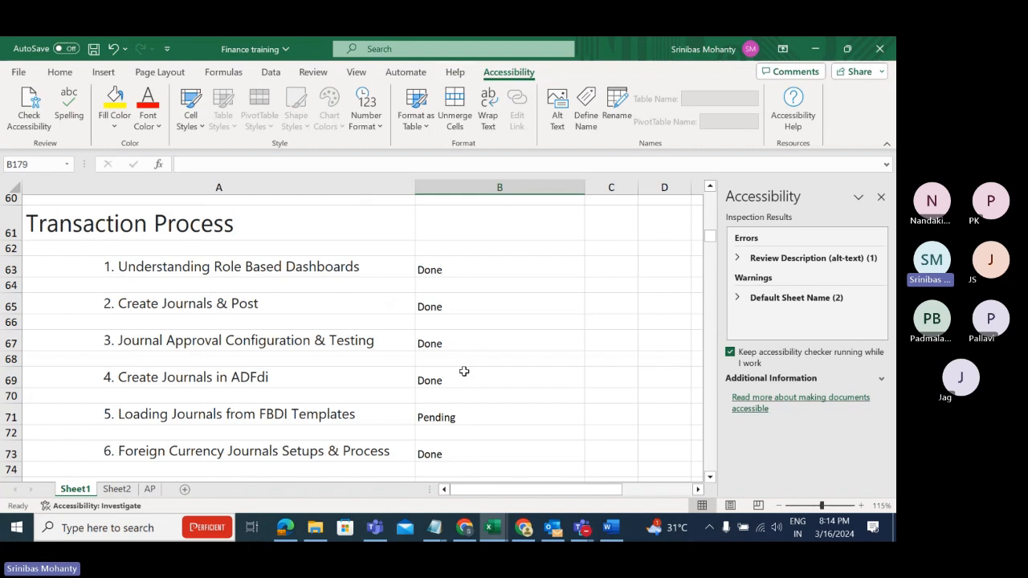
{"action": "left_click_drag", "start_coordinate": [713, 238], "coordinate": [714, 248]}
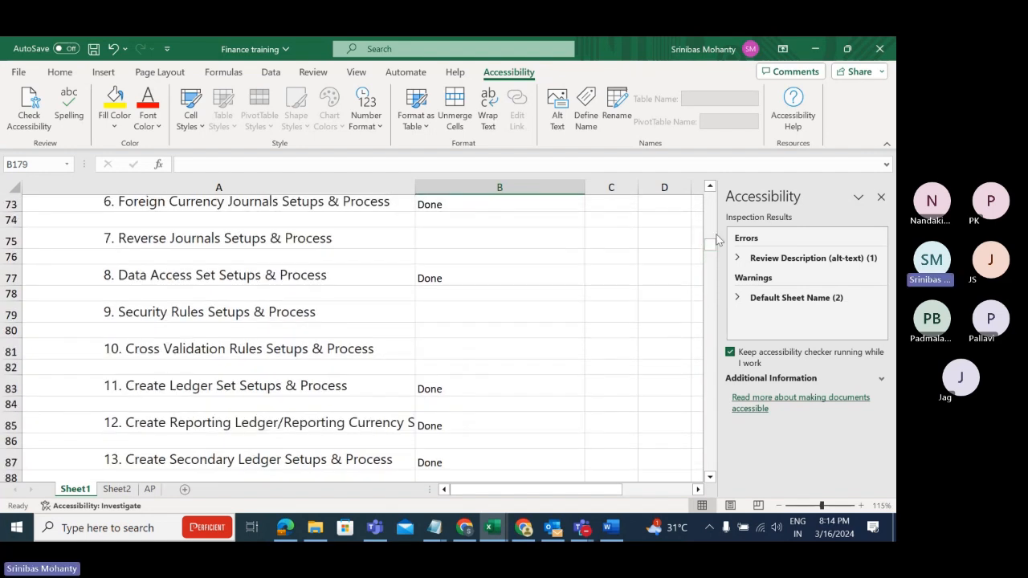
{"action": "scroll", "coordinate": [447, 388], "scroll_direction": "down", "scroll_amount": 14}
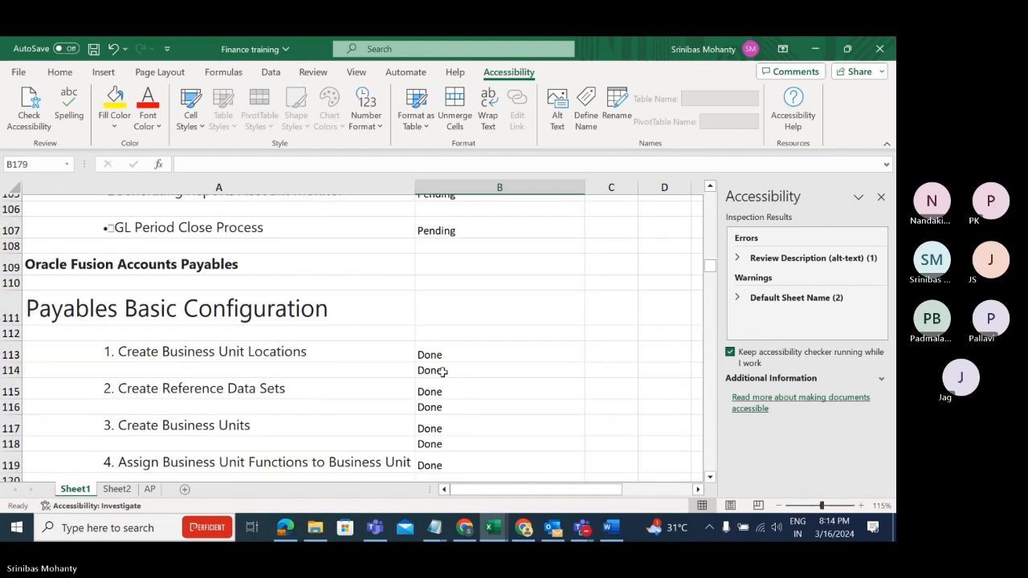
{"action": "scroll", "coordinate": [443, 371], "scroll_direction": "up", "scroll_amount": 3}
{"action": "scroll", "coordinate": [443, 372], "scroll_direction": "down", "scroll_amount": 2}
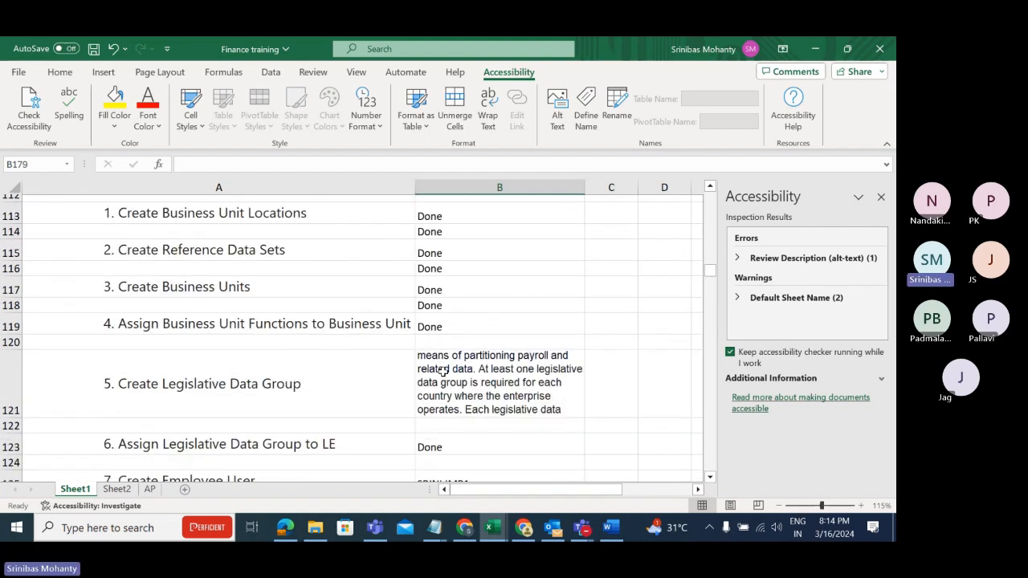
{"action": "scroll", "coordinate": [438, 368], "scroll_direction": "up", "scroll_amount": 1}
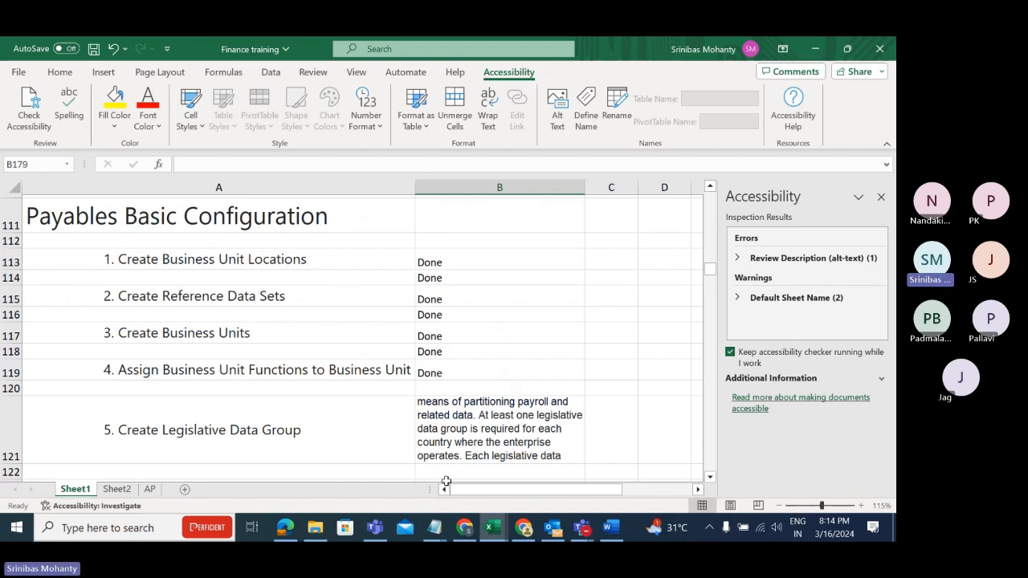
{"action": "mouse_move", "coordinate": [581, 527]}
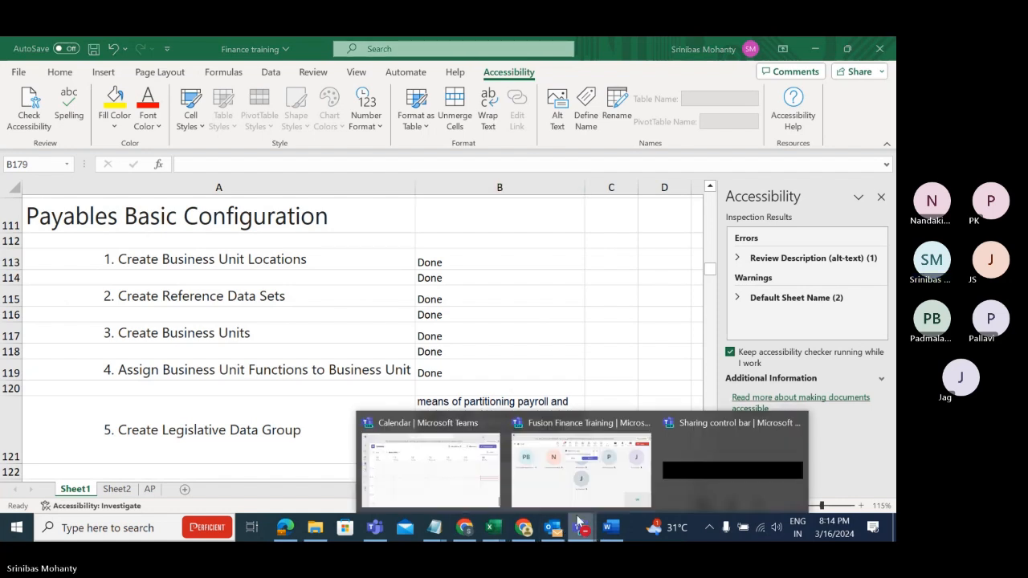
{"action": "left_click", "coordinate": [584, 481]}
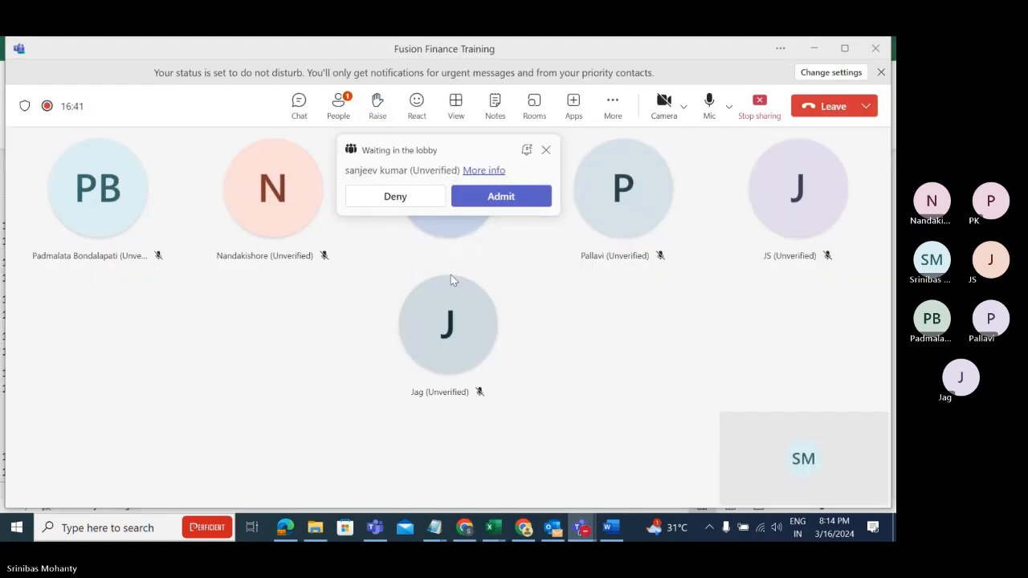
Admit the second lobby guest and switch back to the Finance training workbook.
{"action": "left_click", "coordinate": [492, 197]}
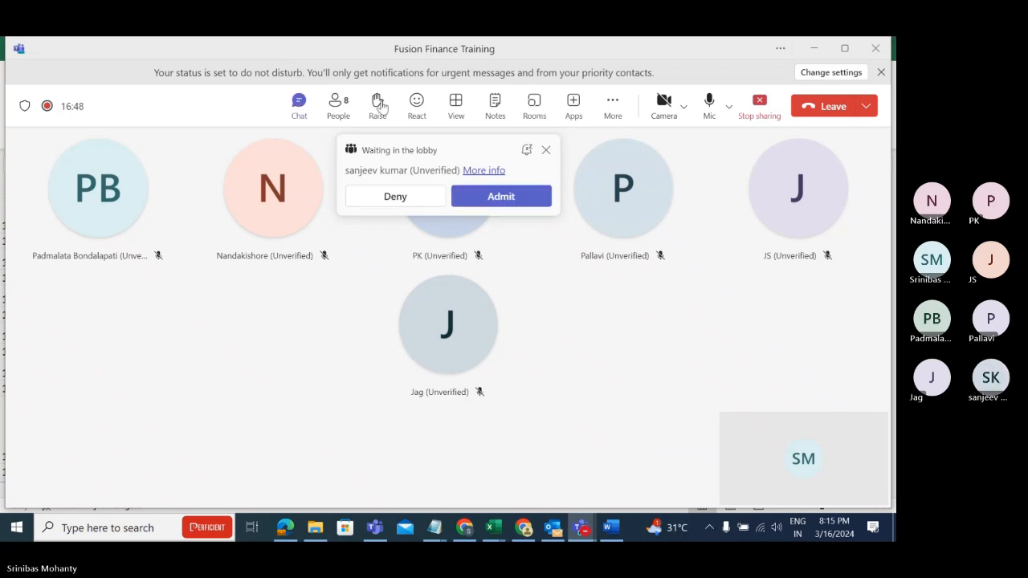
{"action": "key", "text": "alt+Tab"}
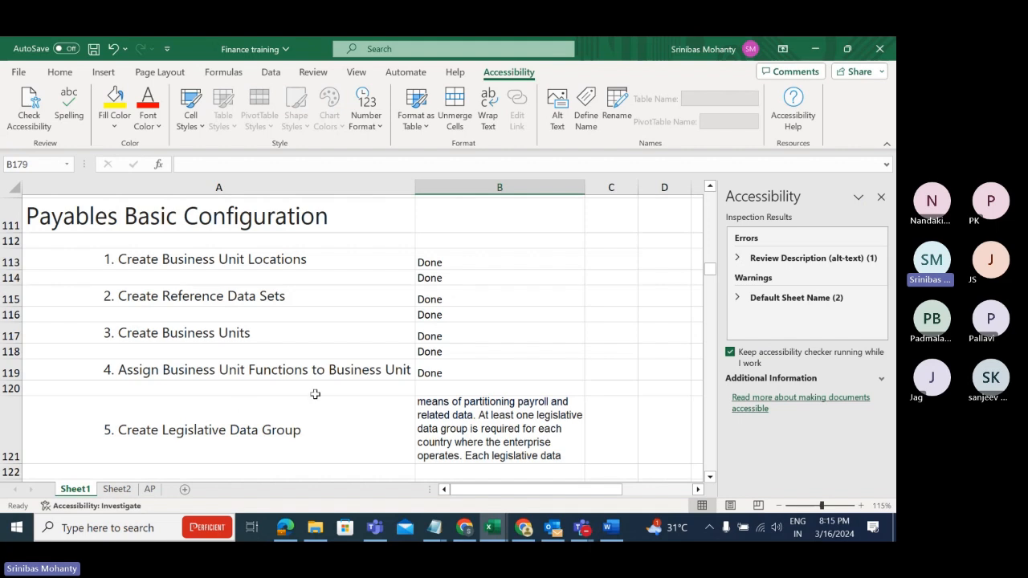
Scroll through the checklist from 7. Create Employee User down to 11. Invoice Options Configuration.
{"action": "scroll", "coordinate": [386, 383], "scroll_direction": "down", "scroll_amount": 2}
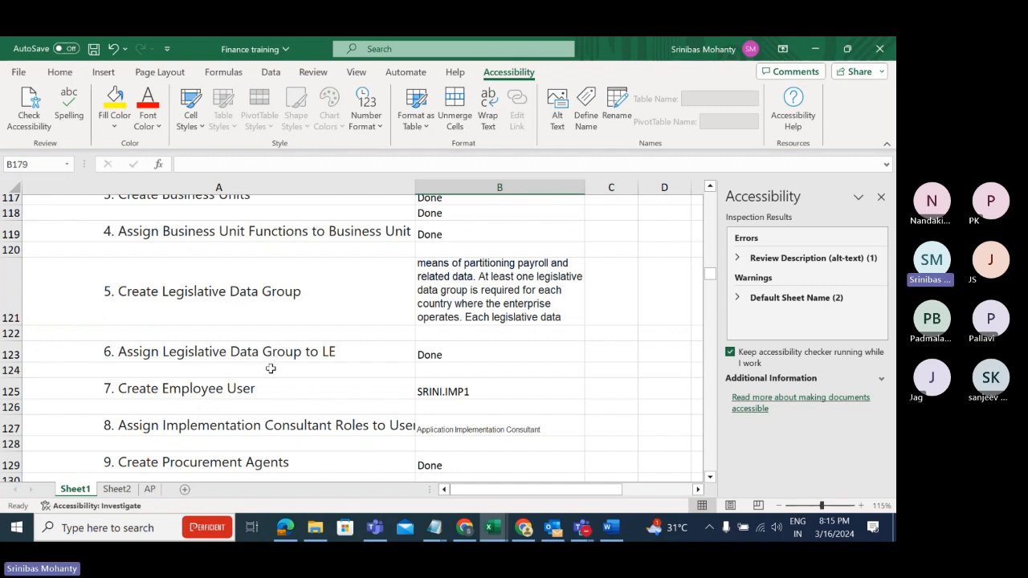
{"action": "left_click", "coordinate": [319, 406]}
{"action": "left_click", "coordinate": [285, 391]}
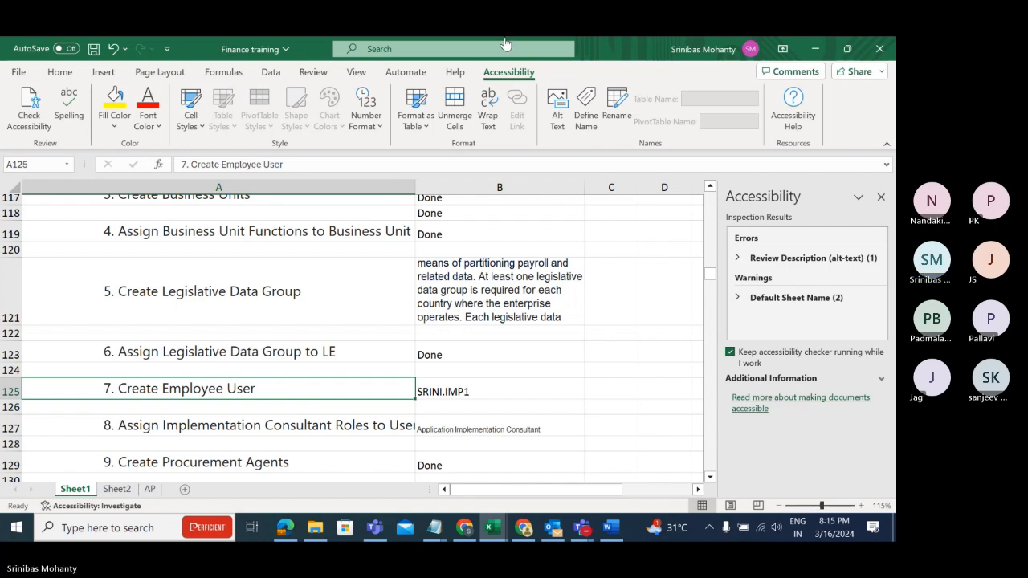
{"action": "left_click_drag", "start_coordinate": [710, 273], "coordinate": [710, 277]}
{"action": "scroll", "coordinate": [329, 415], "scroll_direction": "down", "scroll_amount": 2}
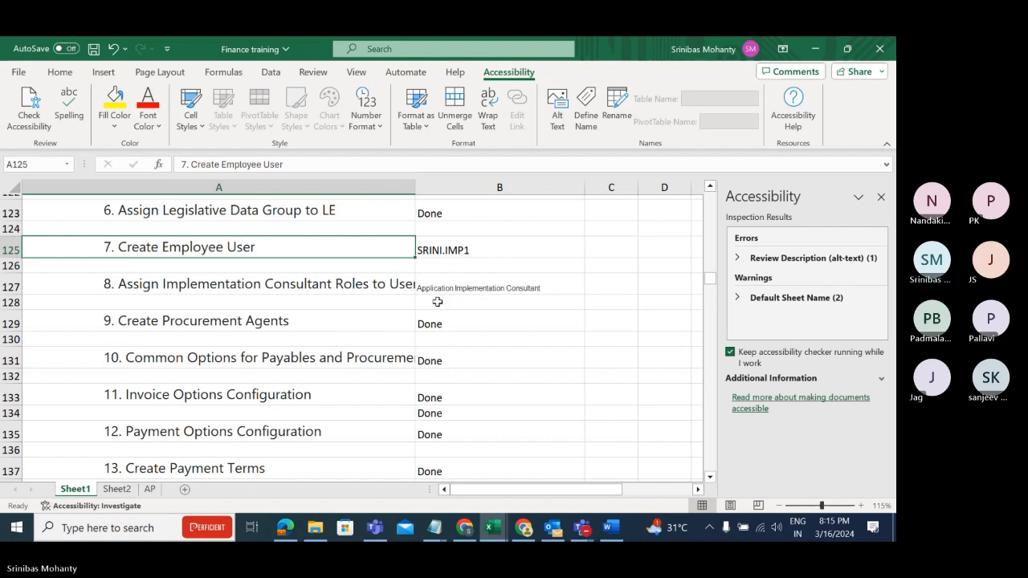
{"action": "left_click", "coordinate": [216, 323]}
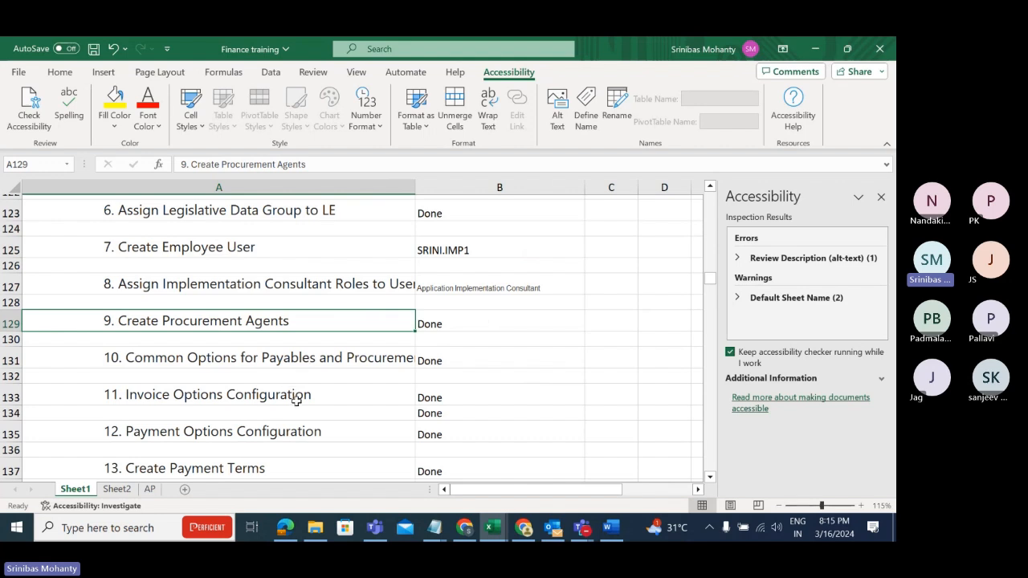
{"action": "left_click", "coordinate": [184, 361]}
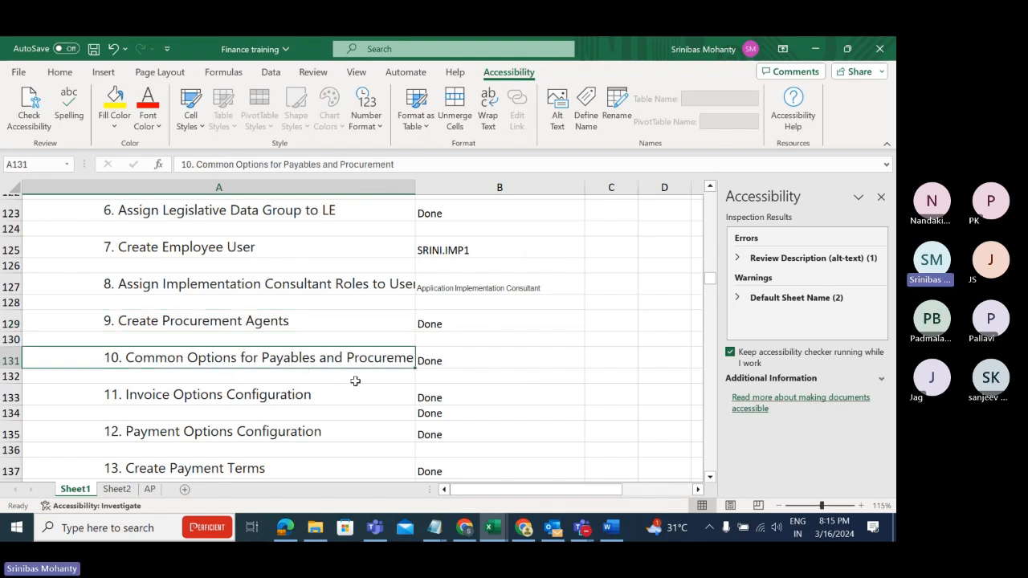
{"action": "scroll", "coordinate": [355, 380], "scroll_direction": "down", "scroll_amount": 1}
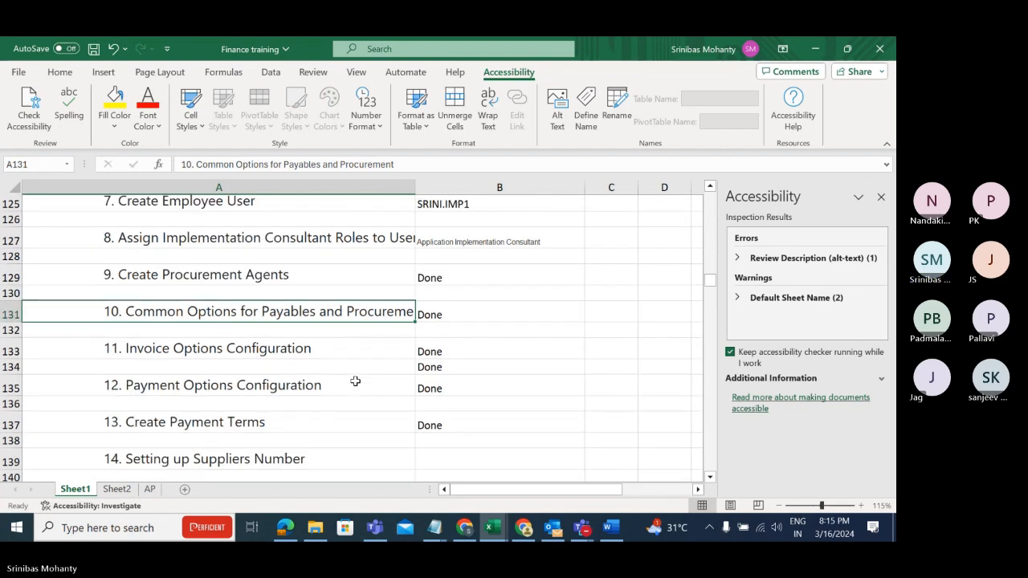
{"action": "left_click", "coordinate": [237, 350]}
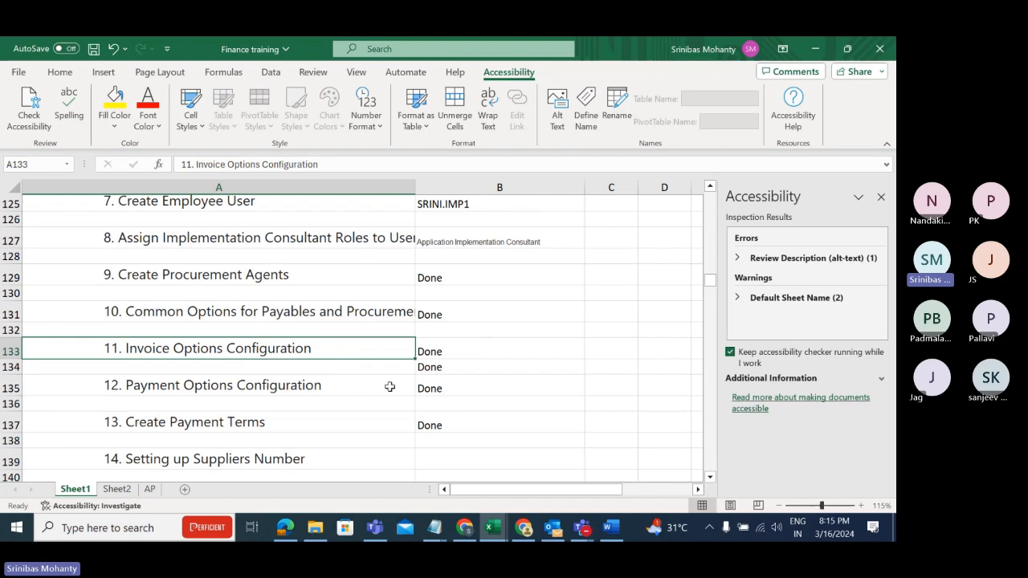
Change the 12. Payment Options Configuration status in B135 from Done to Pending.
{"action": "left_click", "coordinate": [445, 389]}
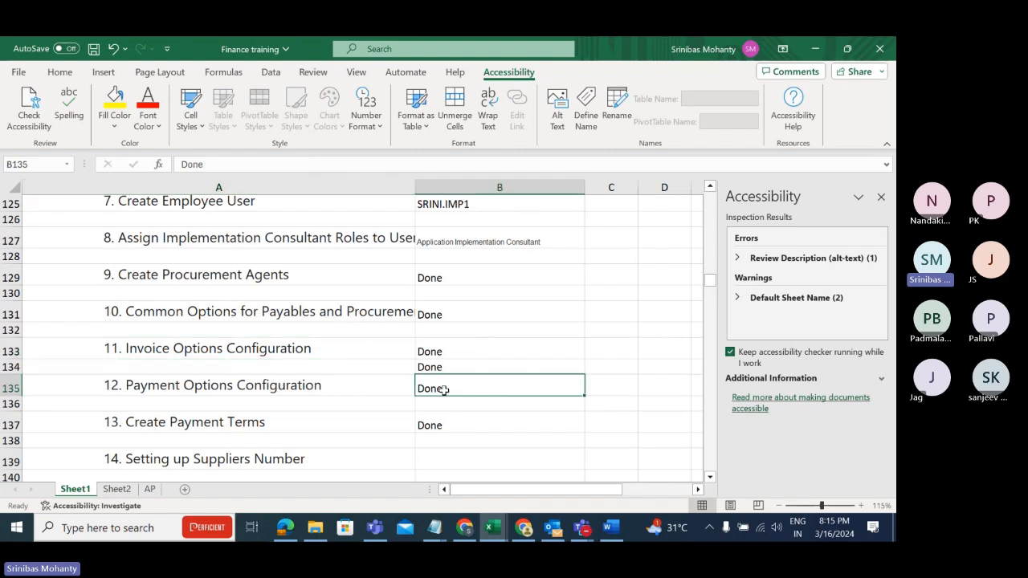
{"action": "type", "text": "Pending"}
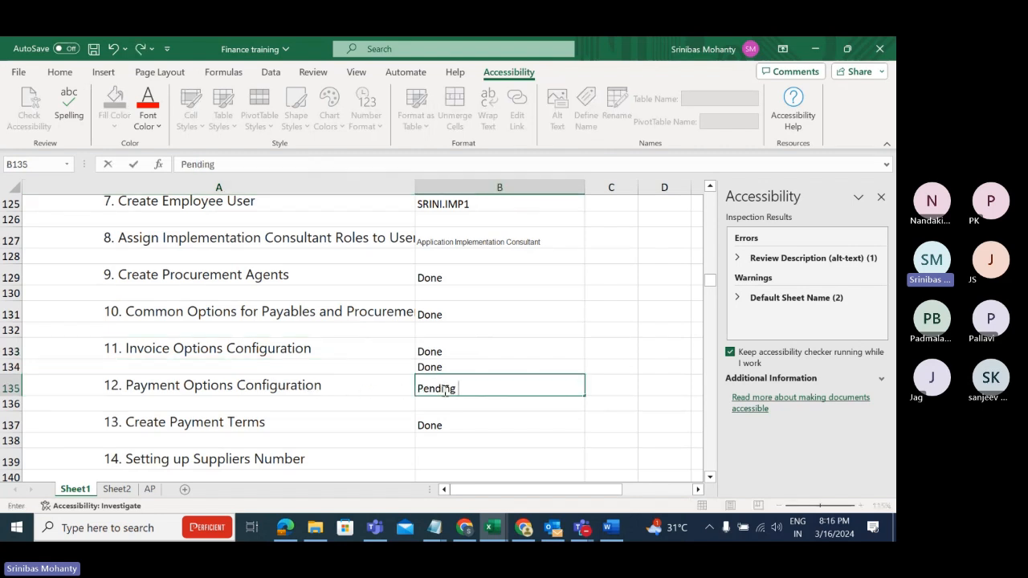
{"action": "left_click", "coordinate": [333, 426]}
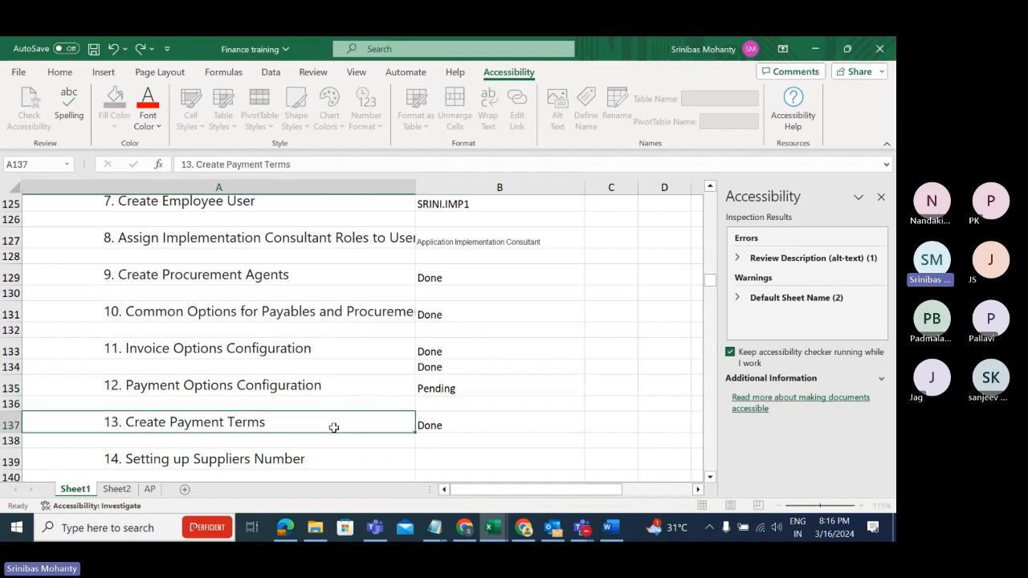
{"action": "left_click", "coordinate": [445, 425]}
{"action": "scroll", "coordinate": [328, 366], "scroll_direction": "down", "scroll_amount": 2}
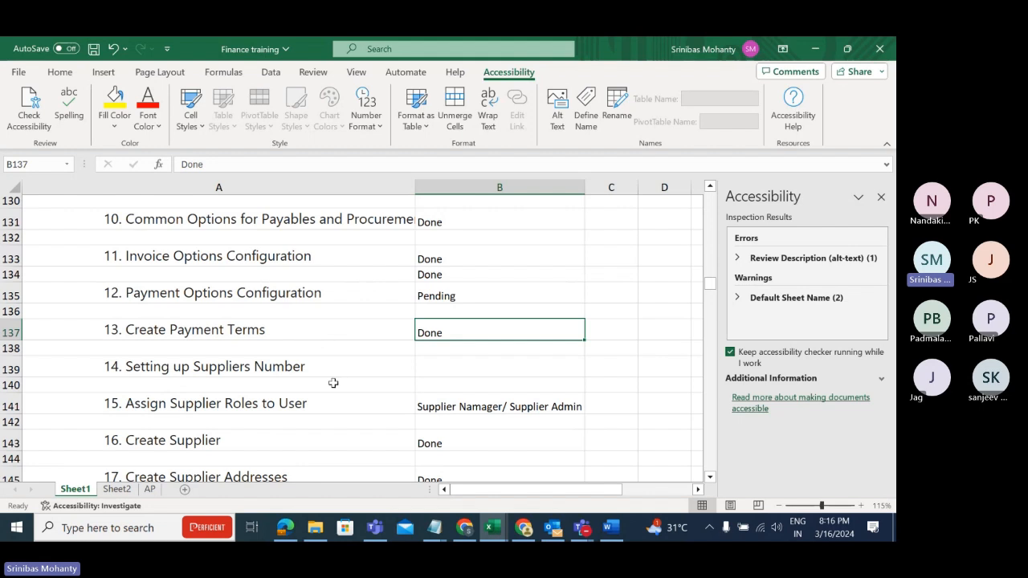
{"action": "scroll", "coordinate": [338, 371], "scroll_direction": "down", "scroll_amount": 2}
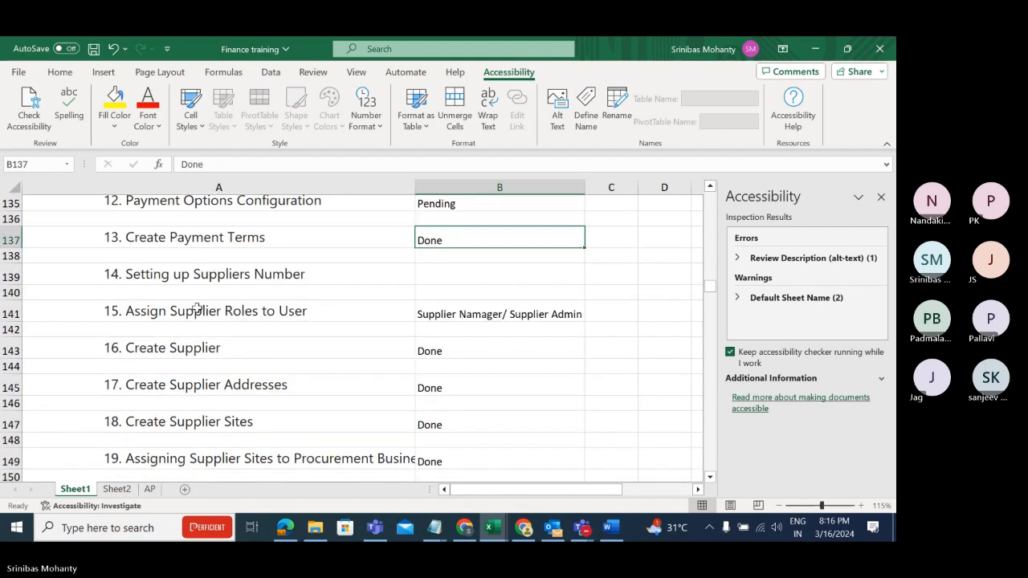
{"action": "left_click", "coordinate": [224, 310]}
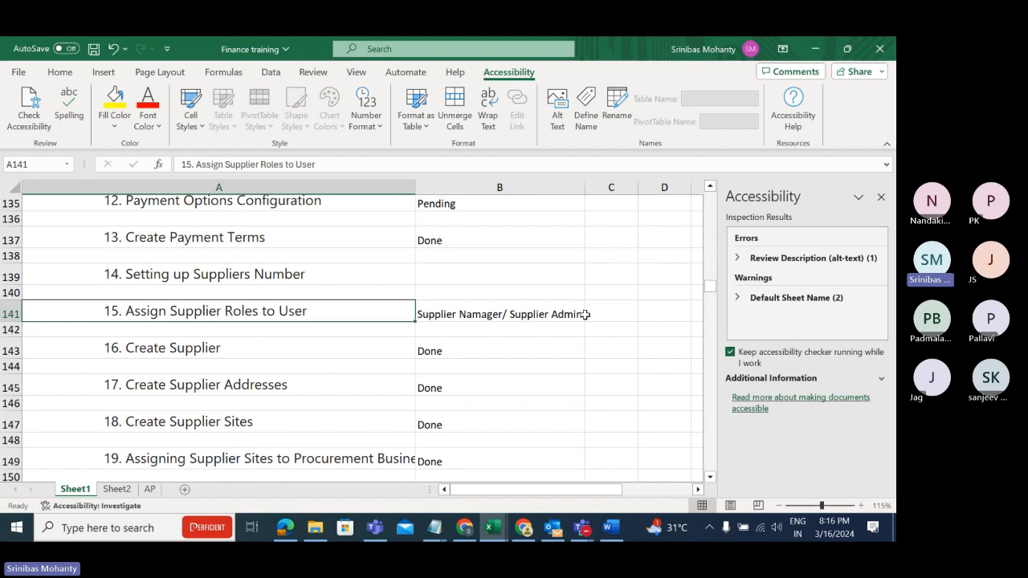
{"action": "scroll", "coordinate": [314, 362], "scroll_direction": "down", "scroll_amount": 2}
{"action": "scroll", "coordinate": [277, 341], "scroll_direction": "up", "scroll_amount": 1}
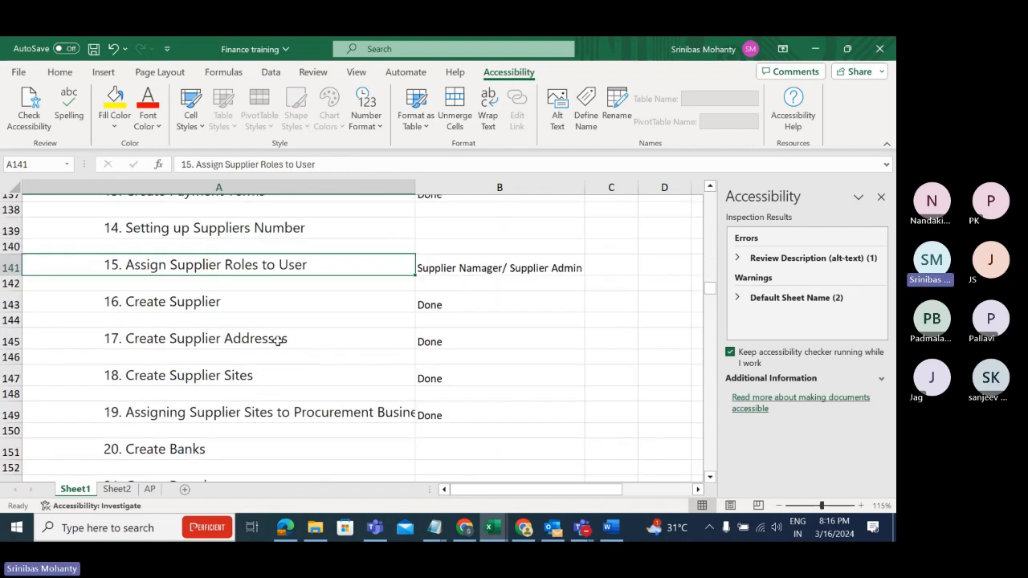
{"action": "left_click", "coordinate": [252, 296]}
{"action": "left_click", "coordinate": [482, 302]}
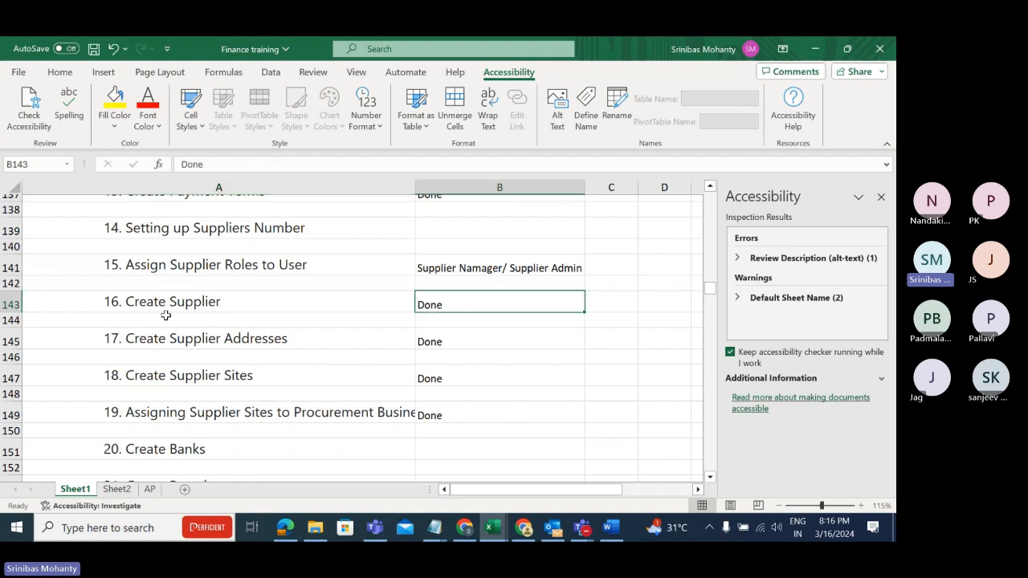
{"action": "left_click", "coordinate": [245, 338]}
{"action": "left_click", "coordinate": [277, 378]}
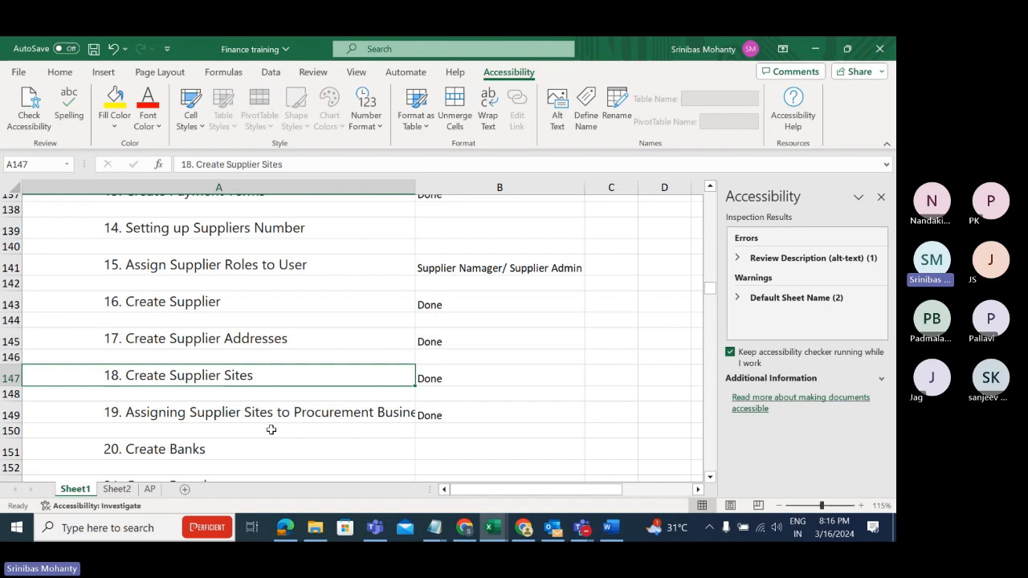
{"action": "left_click", "coordinate": [317, 415]}
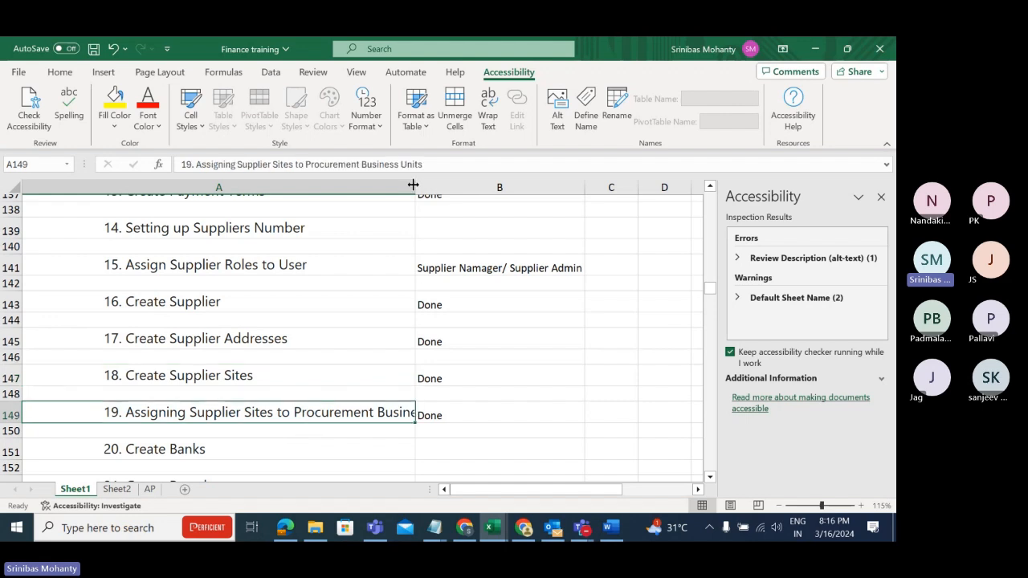
Widen column A and select tasks 20. Create Banks through Create Payment Method.
{"action": "left_click_drag", "start_coordinate": [413, 187], "coordinate": [675, 186]}
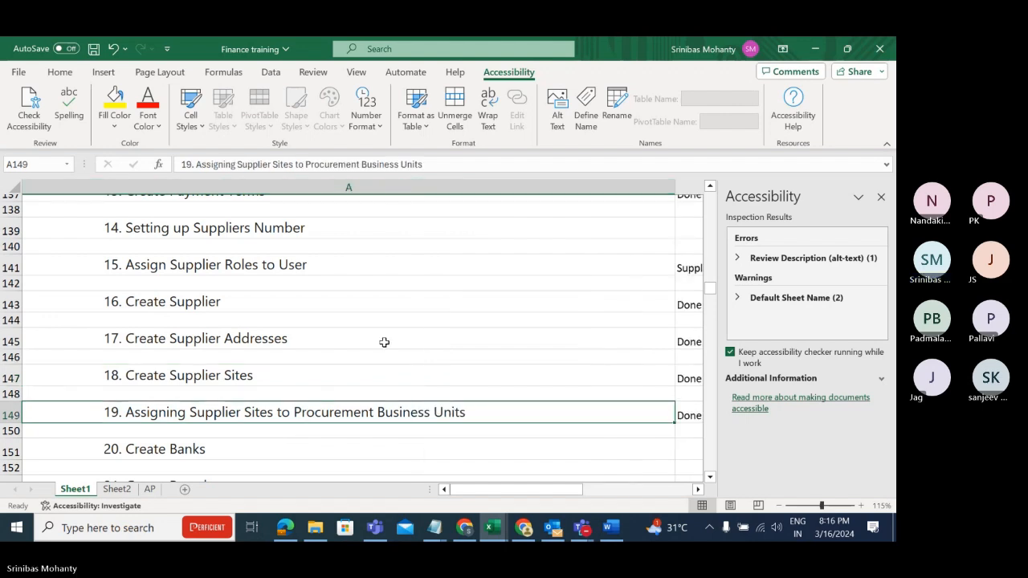
{"action": "scroll", "coordinate": [246, 418], "scroll_direction": "down", "scroll_amount": 3}
{"action": "left_click_drag", "start_coordinate": [205, 310], "coordinate": [232, 458]}
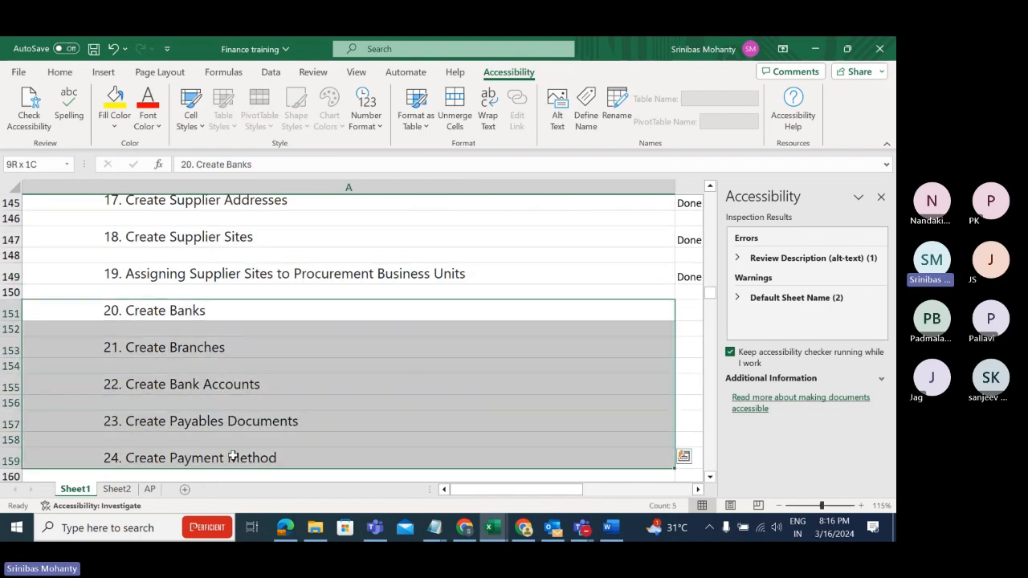
{"action": "left_click", "coordinate": [246, 324]}
{"action": "left_click", "coordinate": [250, 307]}
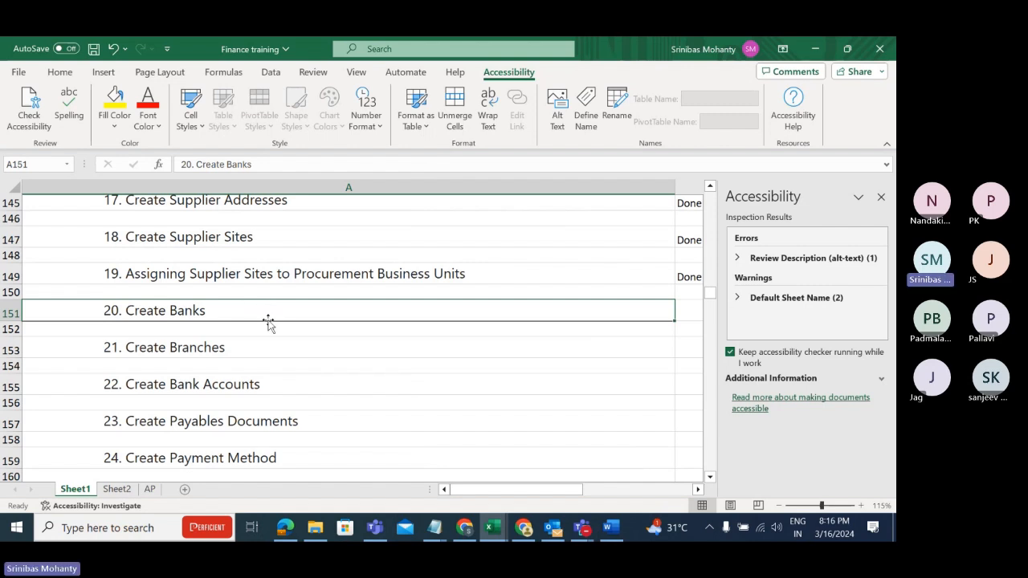
{"action": "left_click_drag", "start_coordinate": [271, 309], "coordinate": [265, 457]}
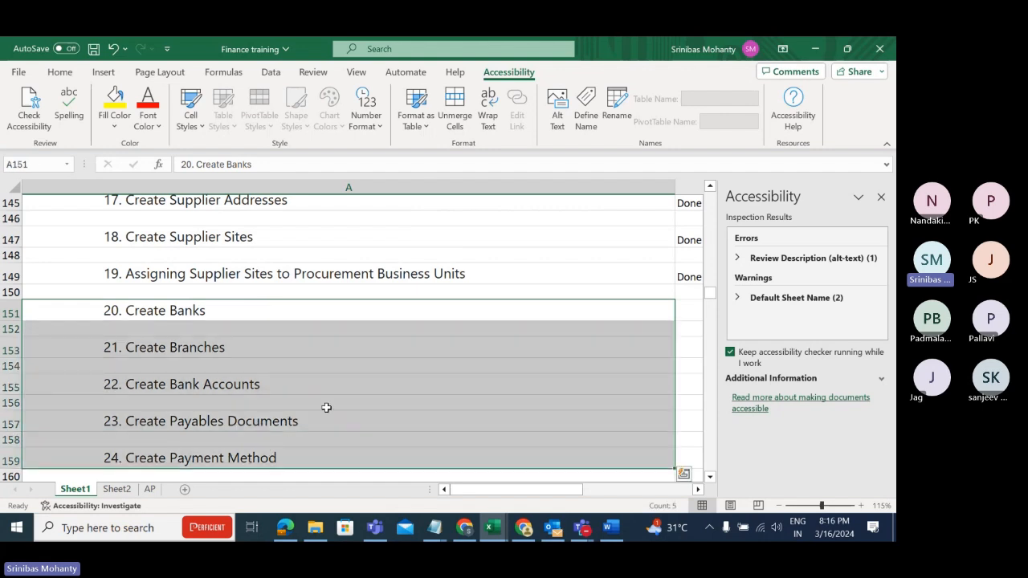
Scroll back up to the Assign Supplier Roles to User task.
{"action": "scroll", "coordinate": [370, 439], "scroll_direction": "up", "scroll_amount": 3}
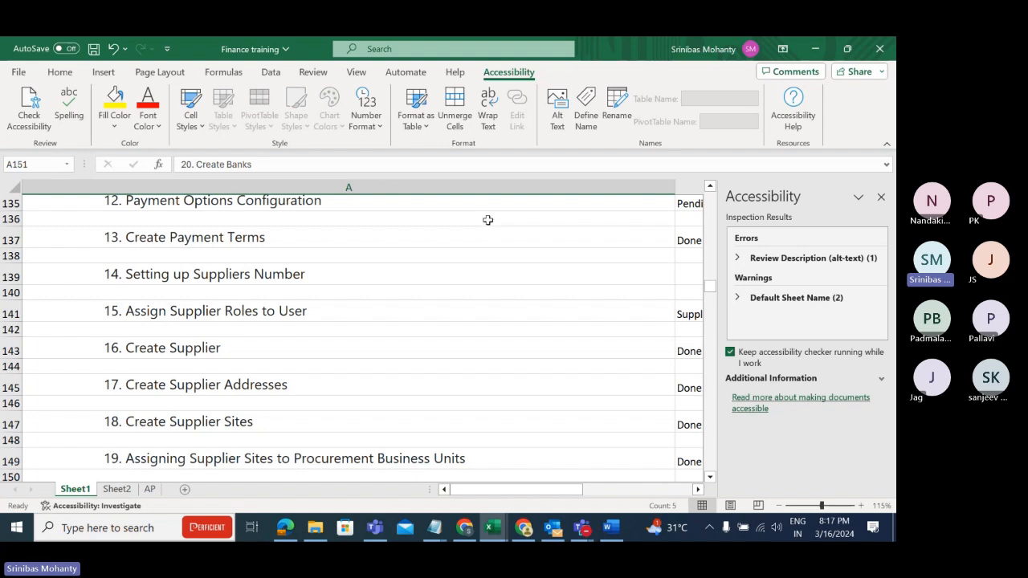
{"action": "left_click_drag", "start_coordinate": [711, 296], "coordinate": [713, 290]}
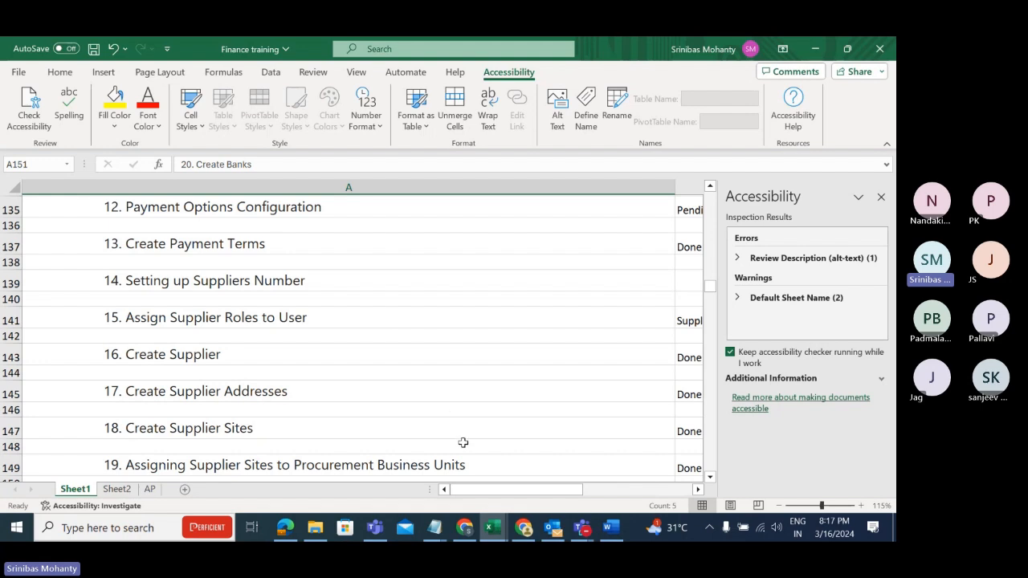
{"action": "scroll", "coordinate": [470, 413], "scroll_direction": "up", "scroll_amount": 1}
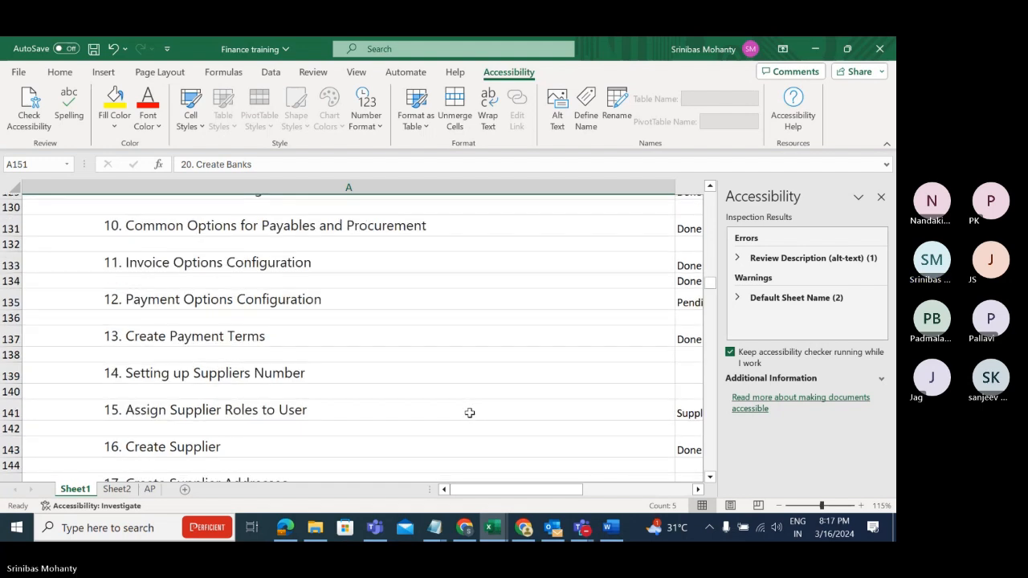
{"action": "scroll", "coordinate": [470, 413], "scroll_direction": "down", "scroll_amount": 2}
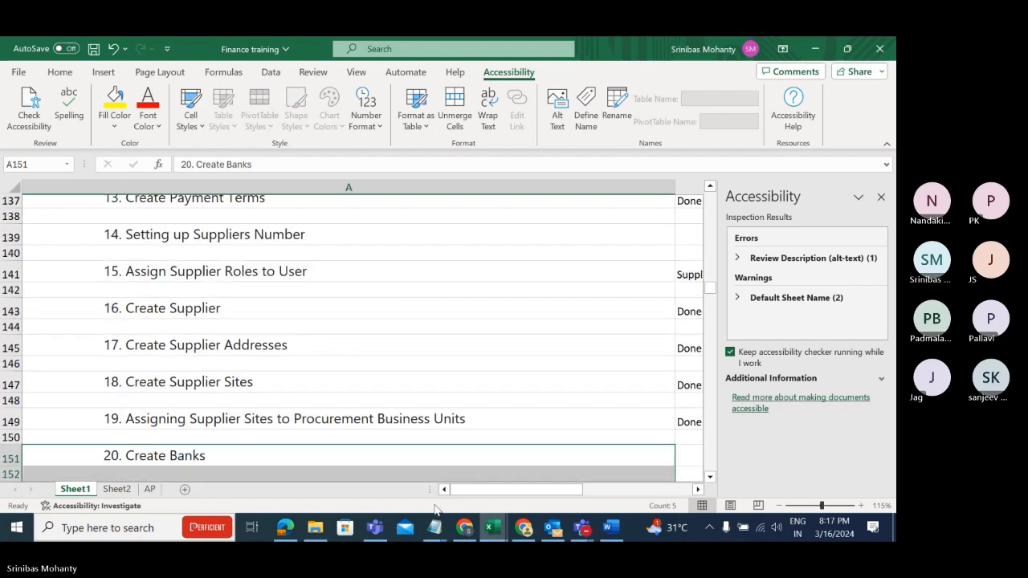
{"action": "left_click", "coordinate": [245, 273]}
Search Google for 'supplier import fbdi in oracle fusion' and open Oracle's FBDI for Procurement result.
{"action": "left_click", "coordinate": [464, 526]}
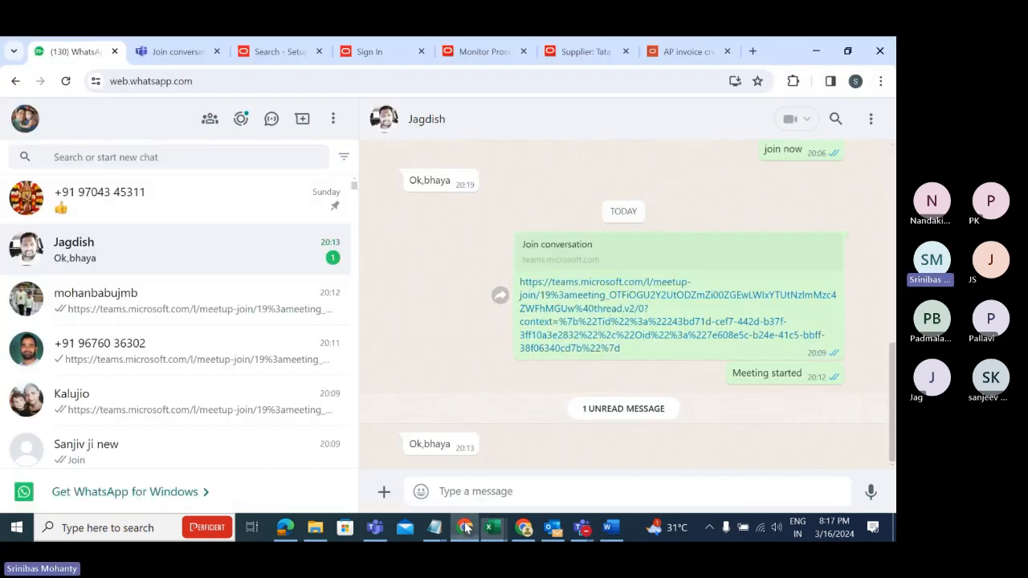
{"action": "left_click", "coordinate": [465, 529]}
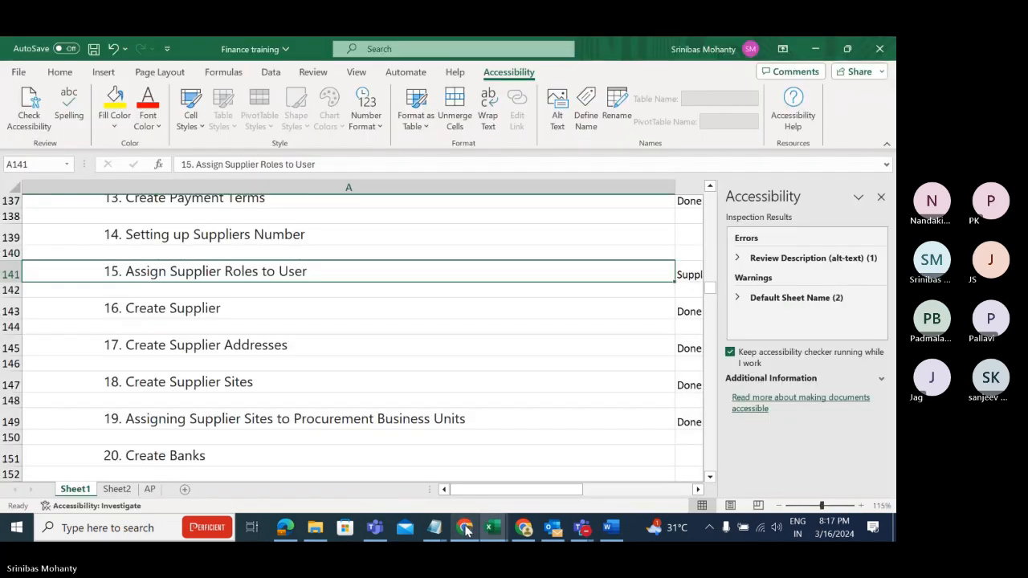
{"action": "left_click", "coordinate": [465, 528]}
{"action": "left_click", "coordinate": [753, 52]}
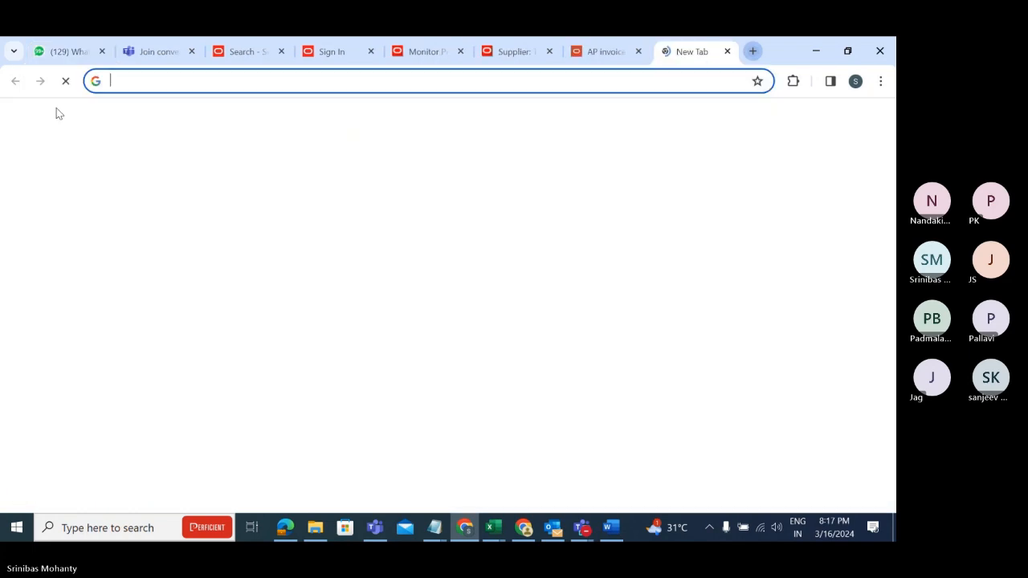
{"action": "left_click", "coordinate": [328, 322]}
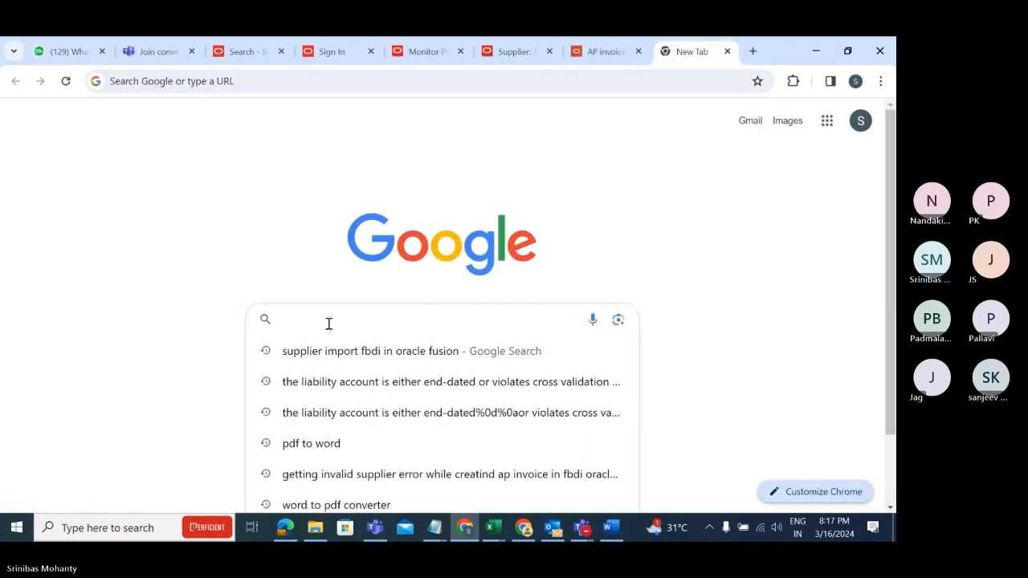
{"action": "left_click", "coordinate": [429, 355]}
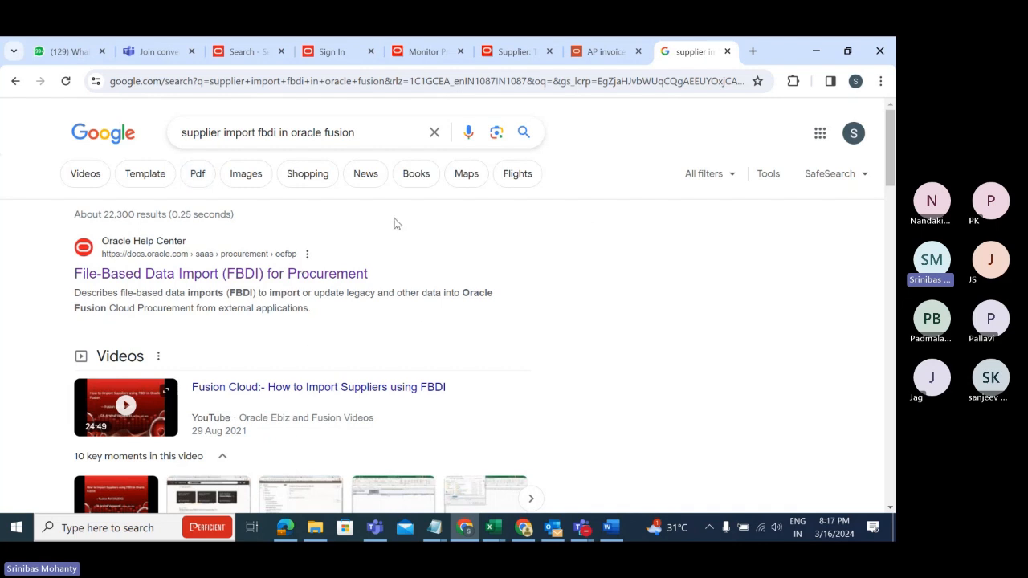
{"action": "left_click", "coordinate": [193, 275]}
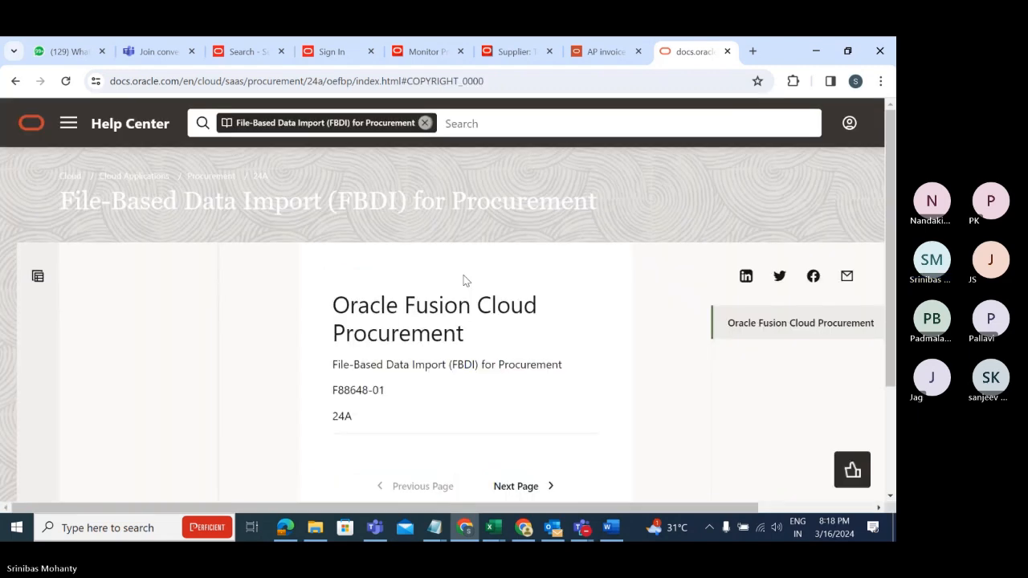
Scroll the FBDI for Procurement contents down to the 6 Supplier Model section with Import Suppliers.
{"action": "left_click_drag", "start_coordinate": [890, 168], "coordinate": [885, 227]}
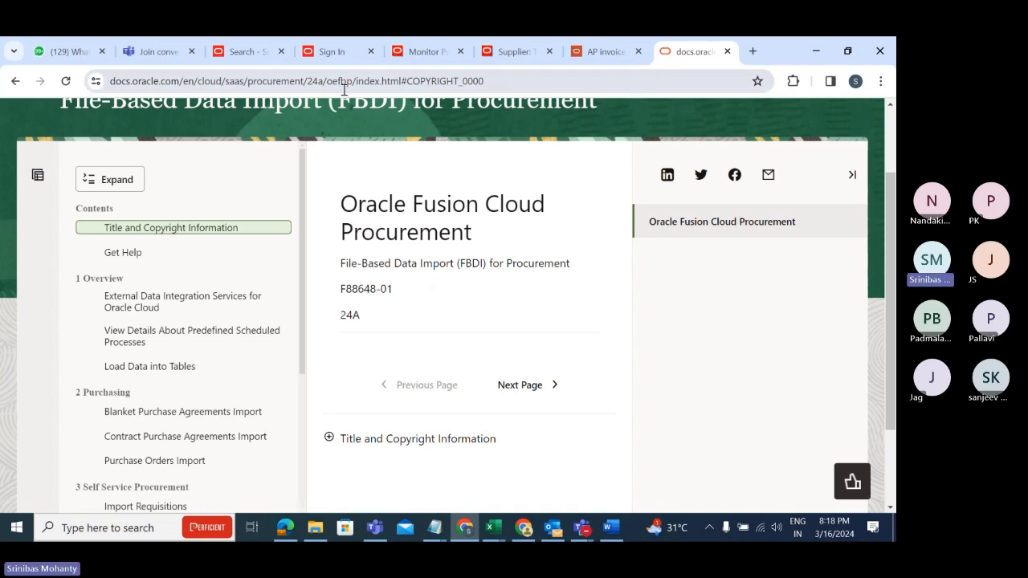
{"action": "left_click_drag", "start_coordinate": [304, 215], "coordinate": [302, 421]}
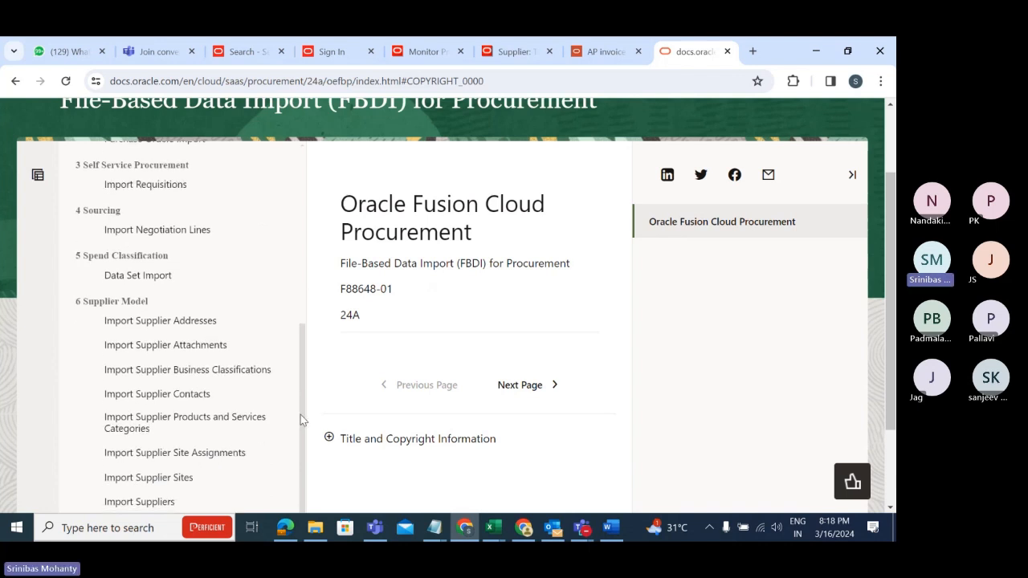
{"action": "scroll", "coordinate": [184, 366], "scroll_direction": "down", "scroll_amount": 3}
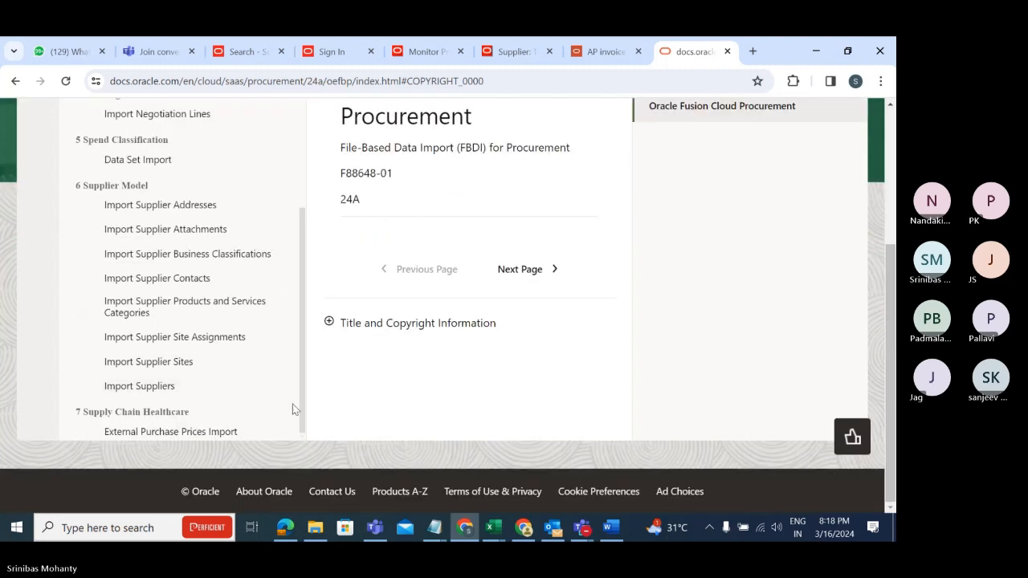
{"action": "left_click_drag", "start_coordinate": [301, 396], "coordinate": [297, 421]}
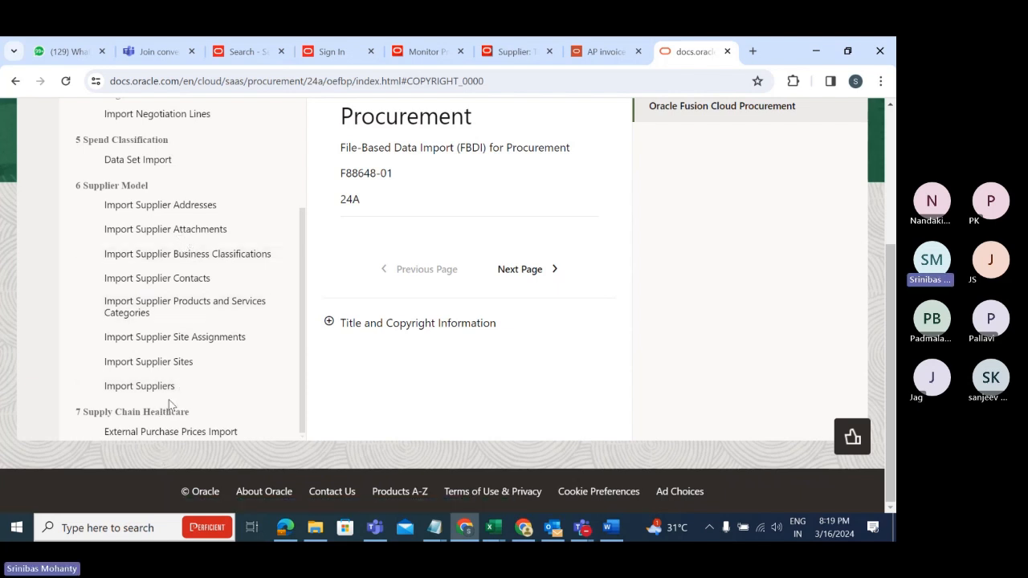
On the workbook's AP sheet, add the heading 'Suppplier Import' in cell A42.
{"action": "key", "text": "alt+Tab"}
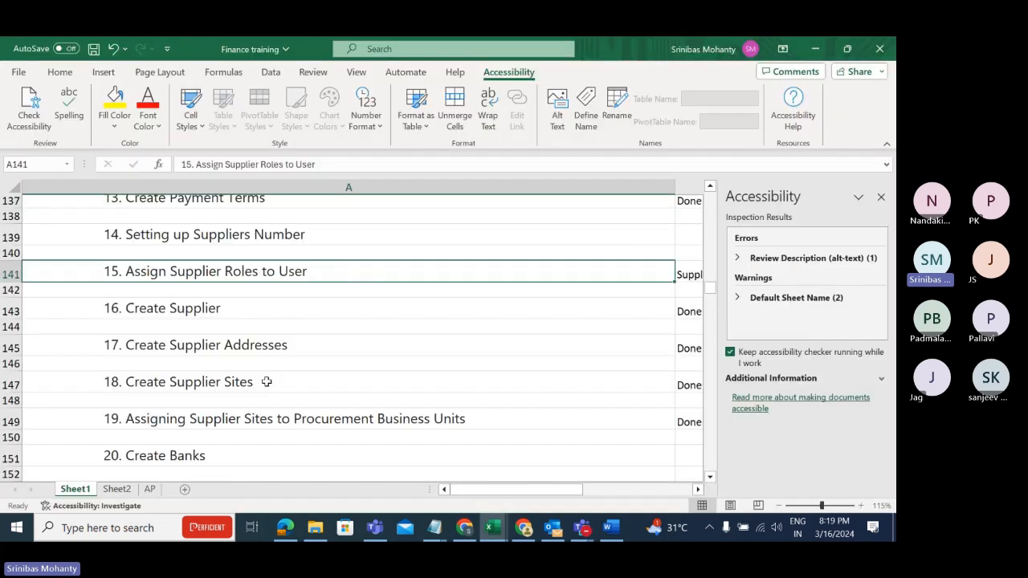
{"action": "scroll", "coordinate": [314, 385], "scroll_direction": "down", "scroll_amount": 3}
{"action": "scroll", "coordinate": [314, 386], "scroll_direction": "down", "scroll_amount": 8}
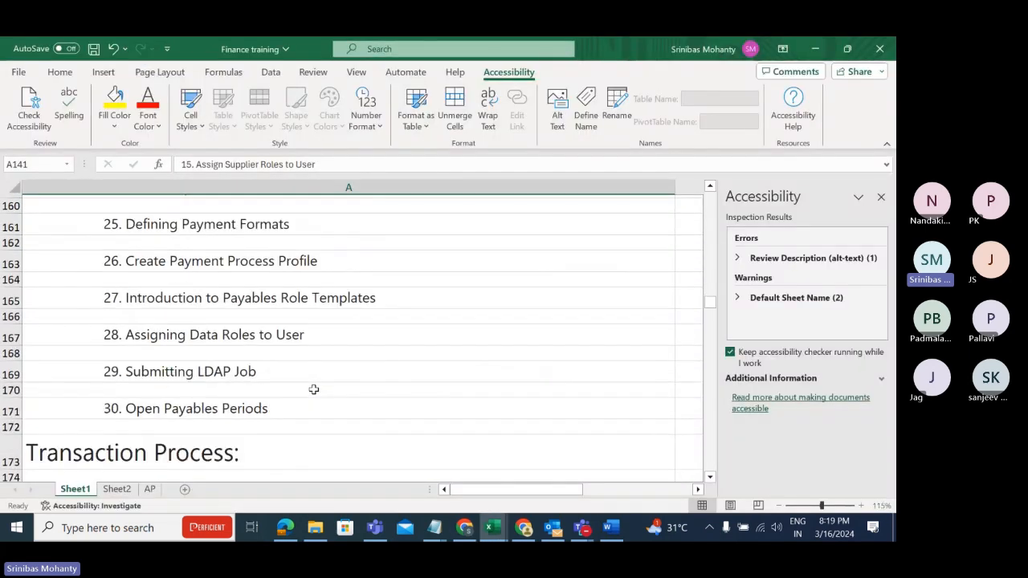
{"action": "left_click", "coordinate": [149, 489]}
{"action": "scroll", "coordinate": [393, 406], "scroll_direction": "down", "scroll_amount": 5}
{"action": "scroll", "coordinate": [393, 405], "scroll_direction": "down", "scroll_amount": 1}
{"action": "left_click_drag", "start_coordinate": [532, 489], "coordinate": [446, 491]}
{"action": "left_click", "coordinate": [81, 354]}
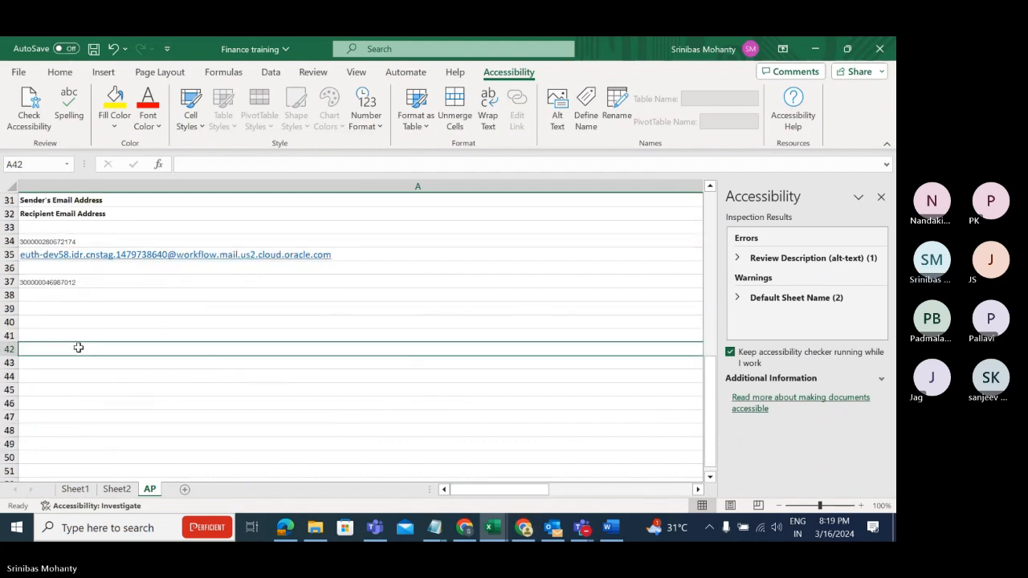
{"action": "type", "text": "Supppl"}
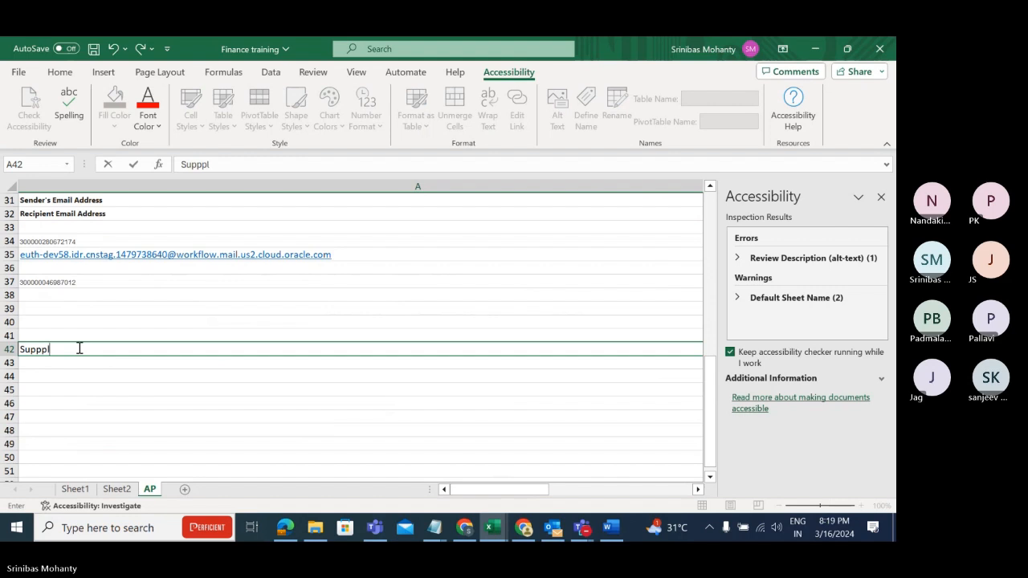
{"action": "type", "text": "ier Import"}
{"action": "left_click", "coordinate": [105, 392]}
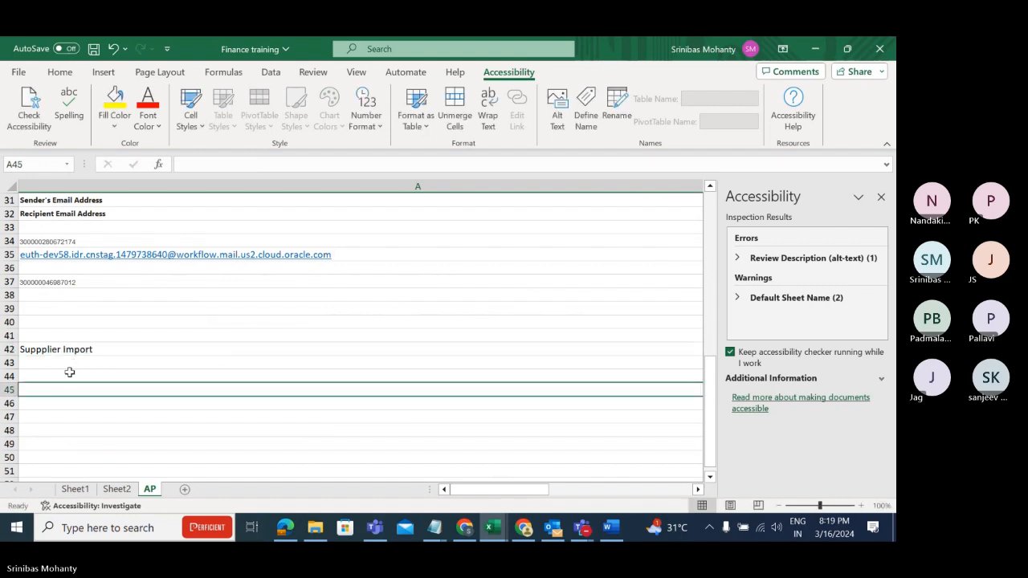
{"action": "left_click", "coordinate": [68, 376]}
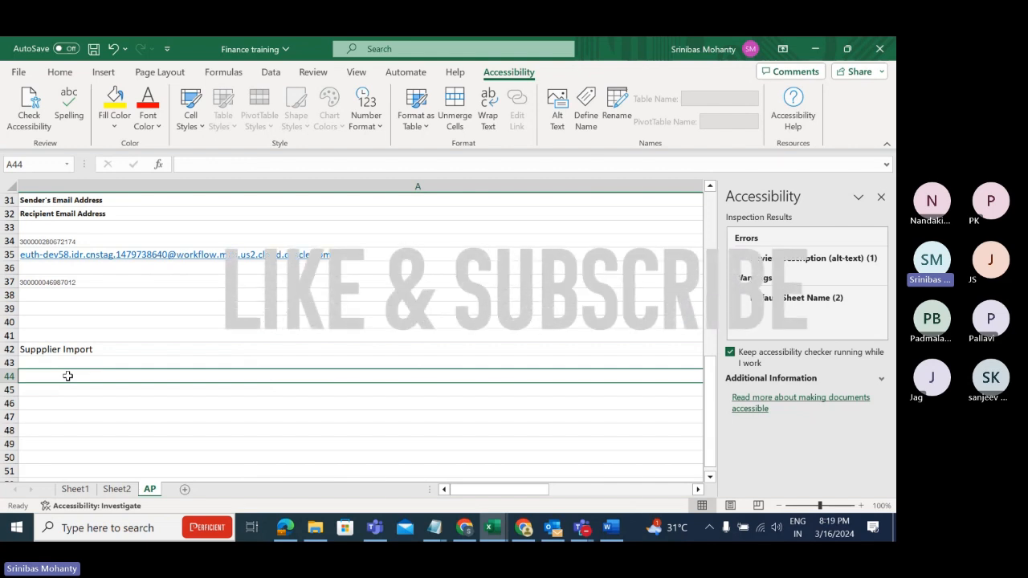
Enter Import The supplier, Import Supplier Address and Import Supplier Site in A44–A46.
{"action": "type", "text": "Import"}
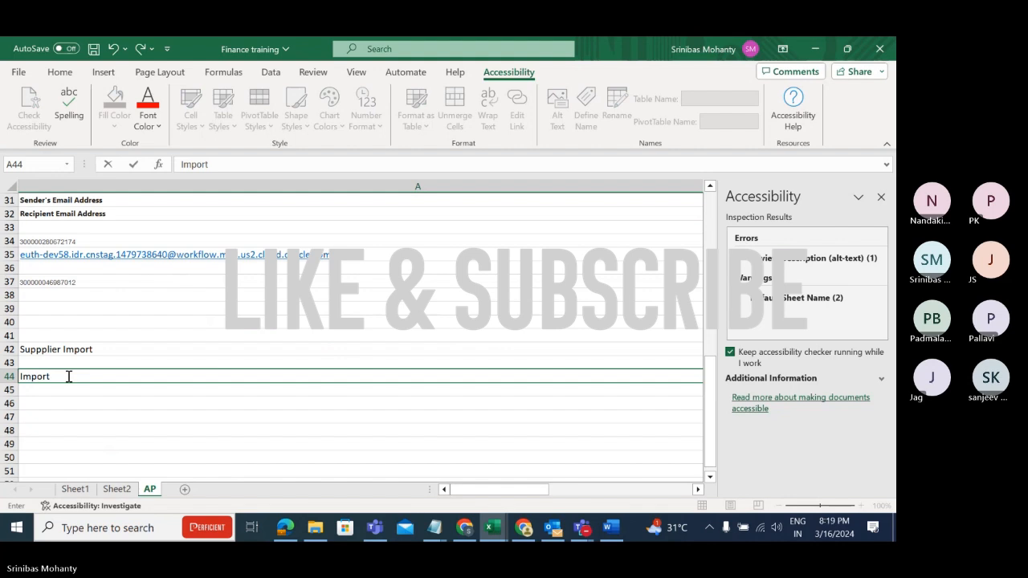
{"action": "type", "text": " The supplier"}
{"action": "key", "text": "Return"}
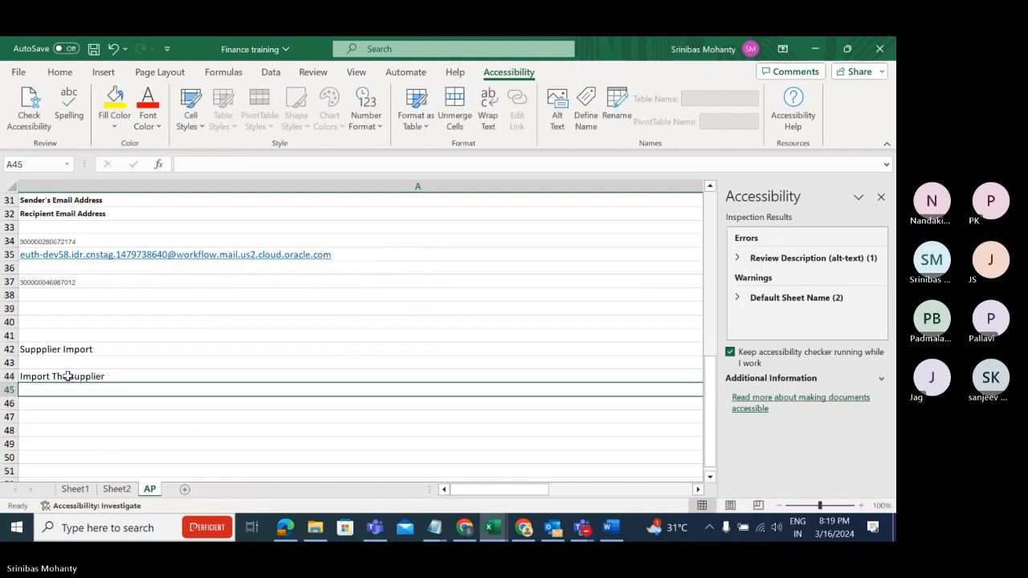
{"action": "type", "text": "Import "}
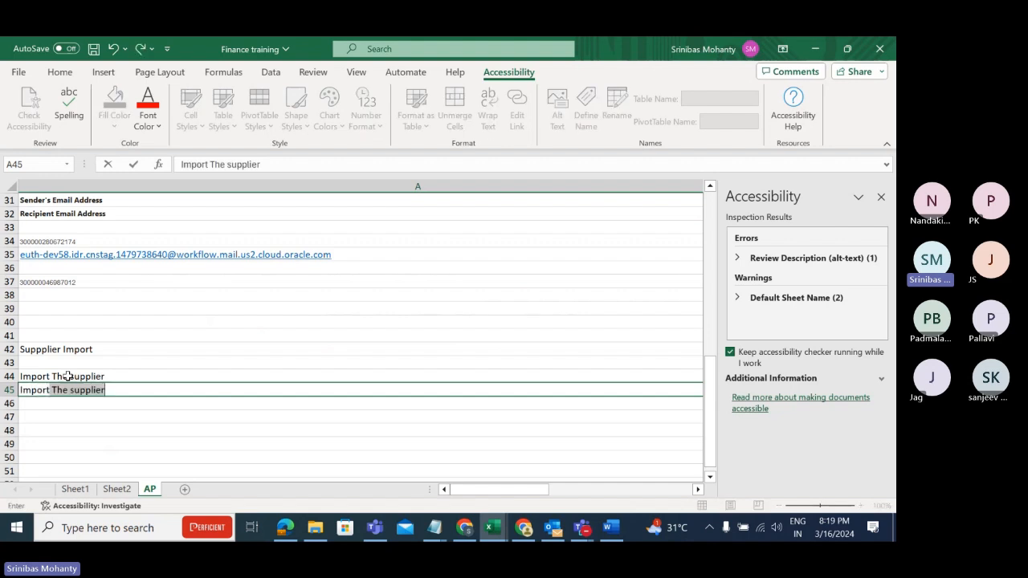
{"action": "type", "text": "Supplier Address"}
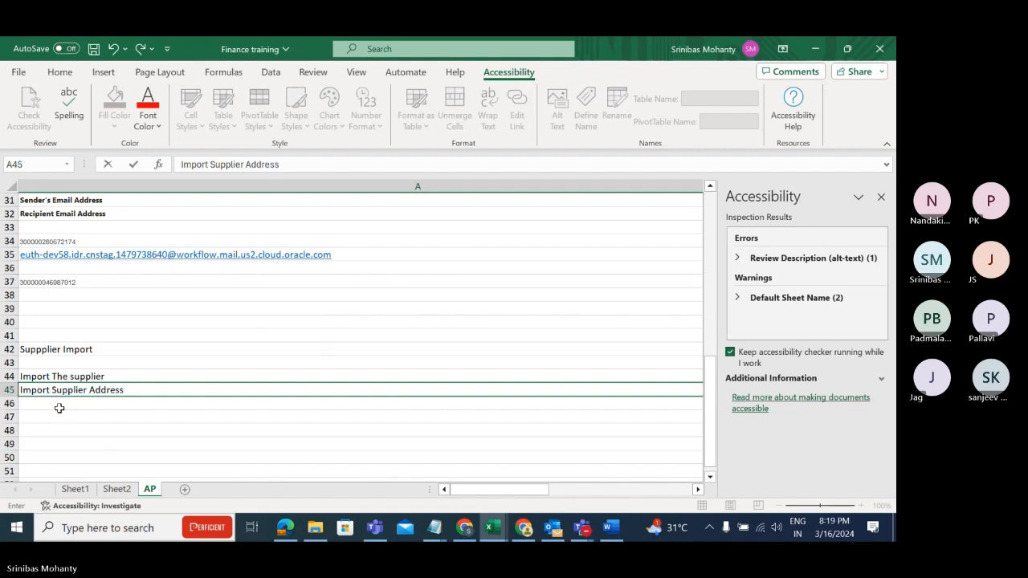
{"action": "left_click", "coordinate": [59, 401]}
{"action": "type", "text": "Import"}
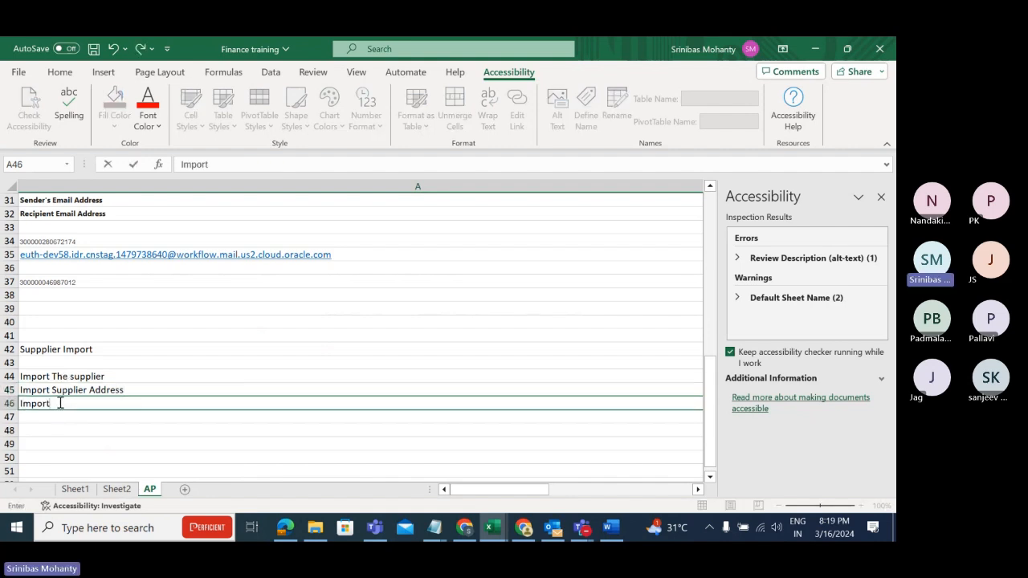
{"action": "type", "text": " Supplier SIte"}
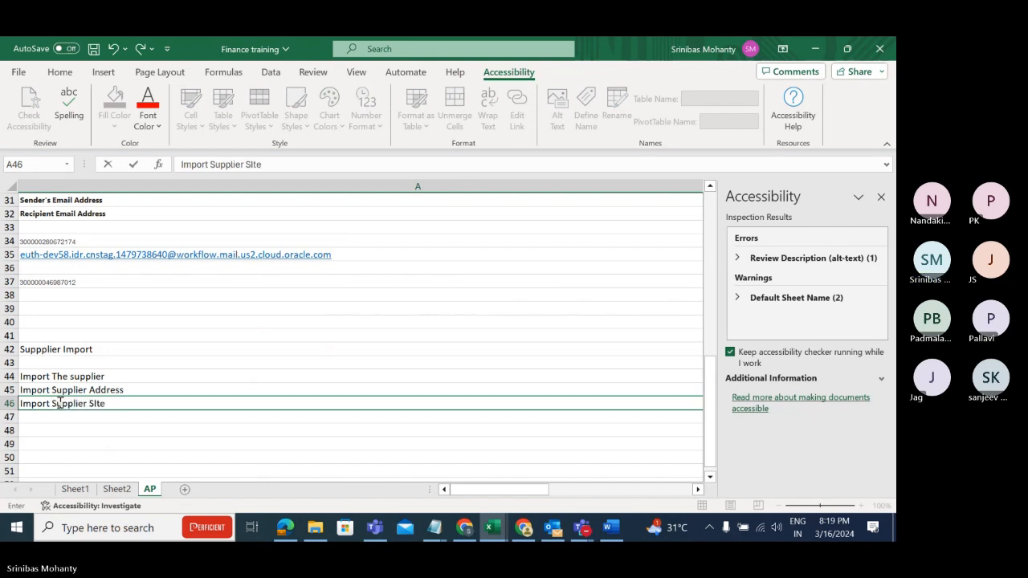
{"action": "left_click", "coordinate": [51, 419]}
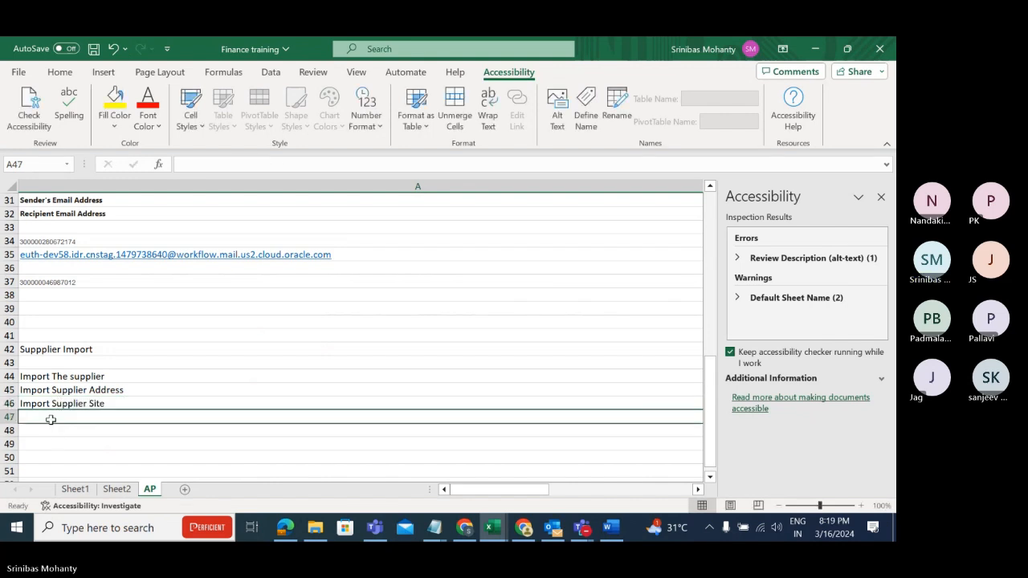
Add Import Supplier Site Assignment, Site Contact and Bank account in A47–A49.
{"action": "type", "text": "Import Supplier"}
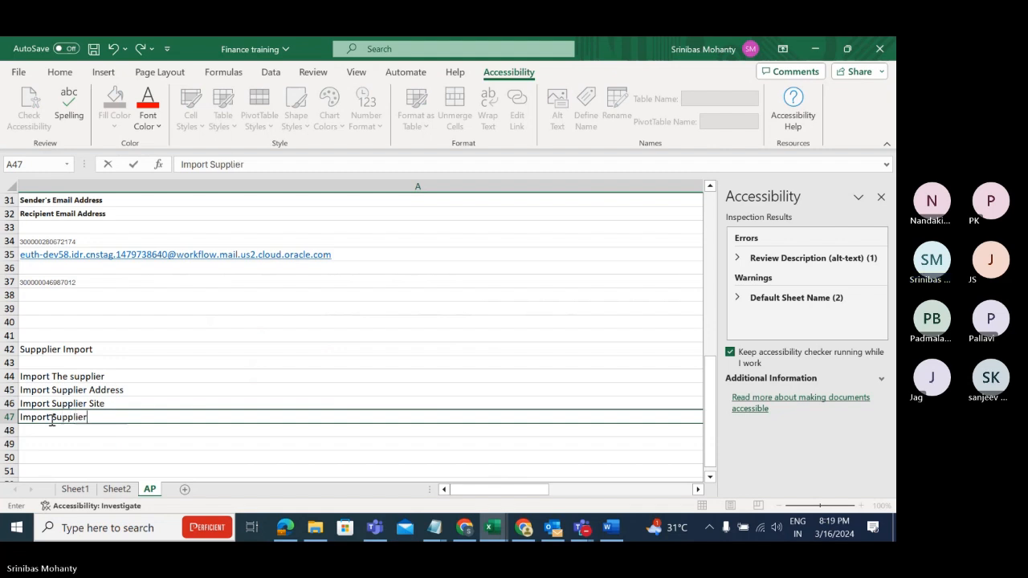
{"action": "type", "text": " Site Assignment"}
{"action": "key", "text": "Return"}
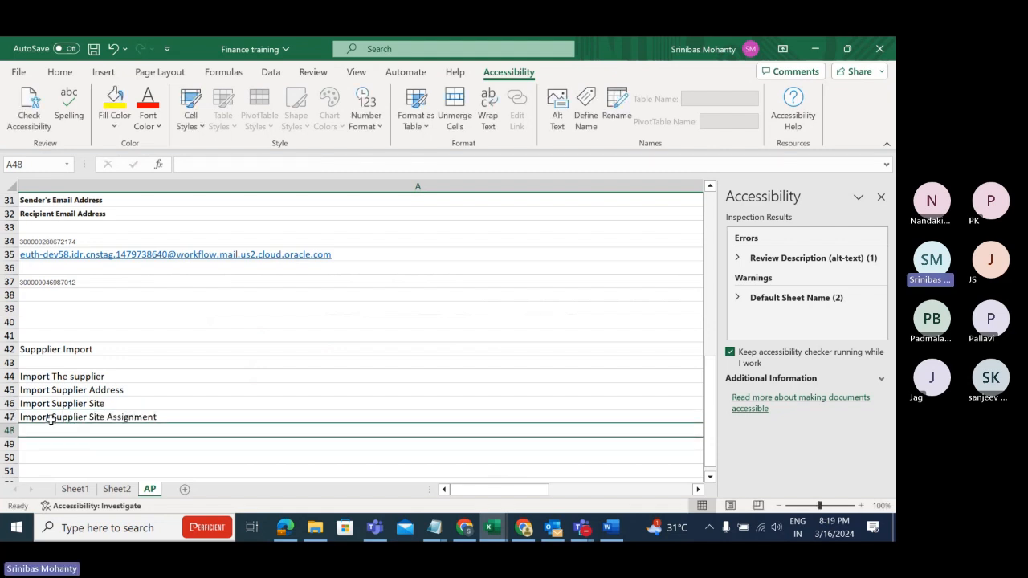
{"action": "type", "text": "Im"}
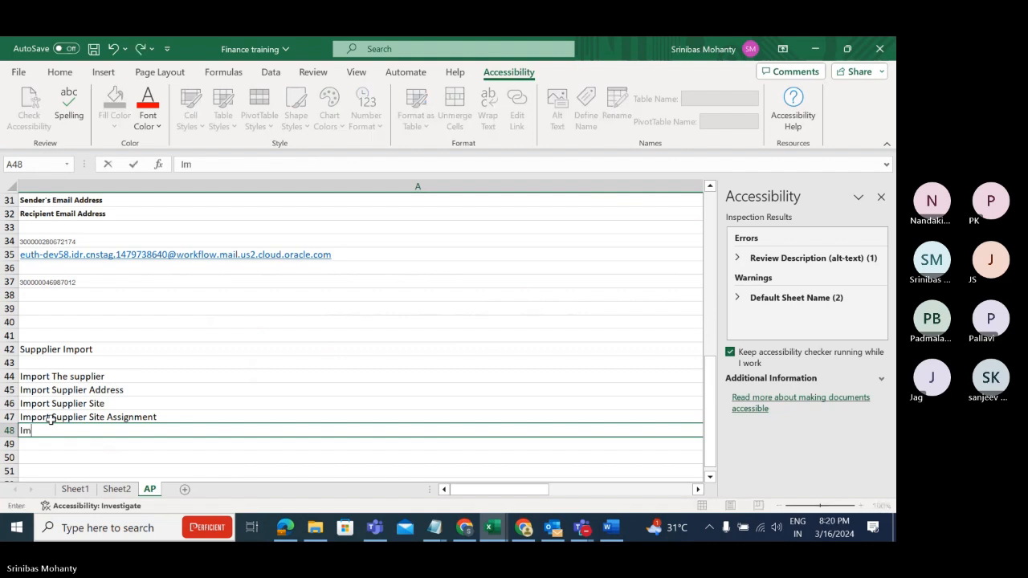
{"action": "type", "text": "port Supplier slTE "}
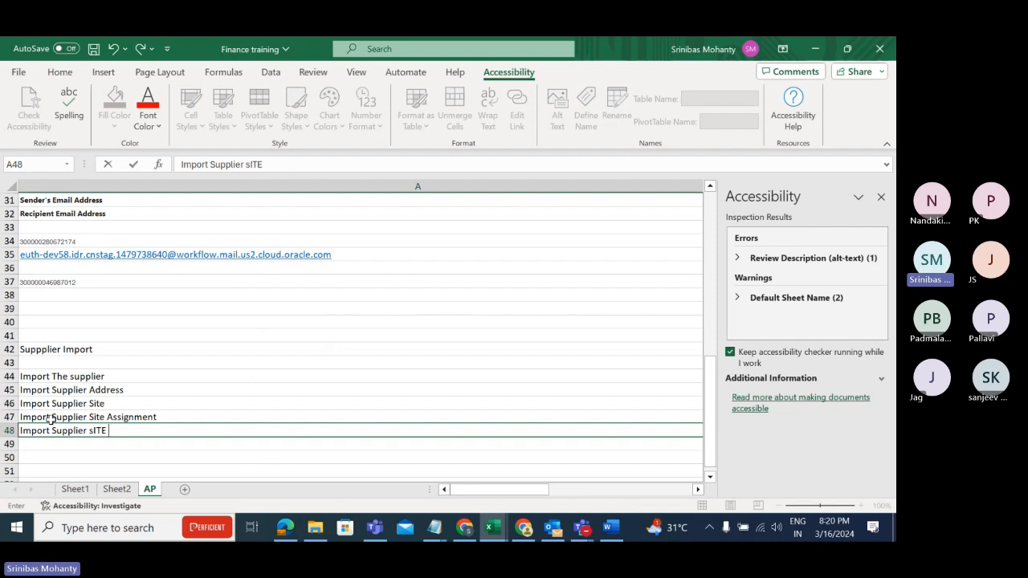
{"action": "type", "text": "Contact"}
{"action": "key", "text": "Return"}
{"action": "type", "text": "Import Su"}
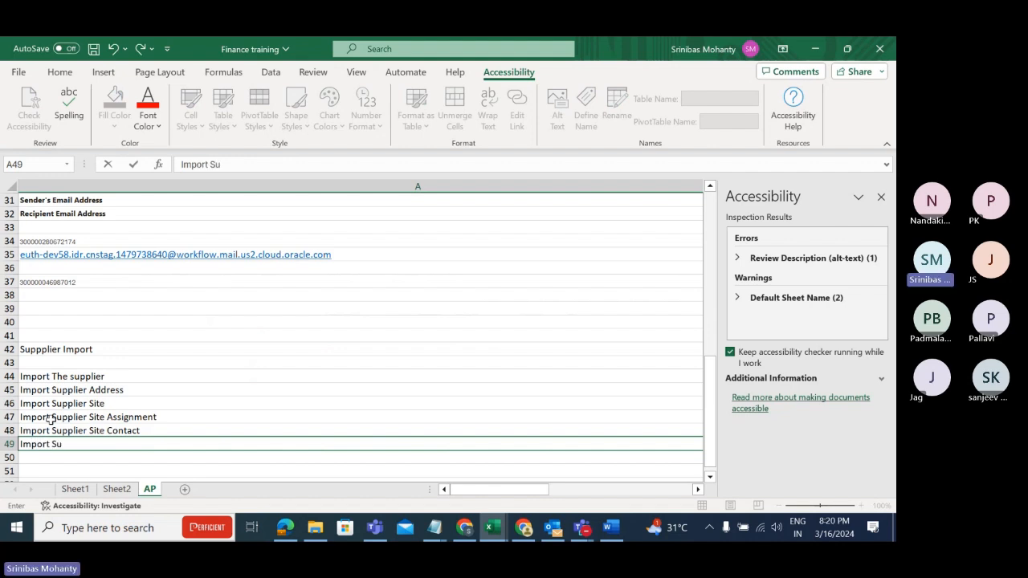
{"action": "type", "text": "pplier Bank account"}
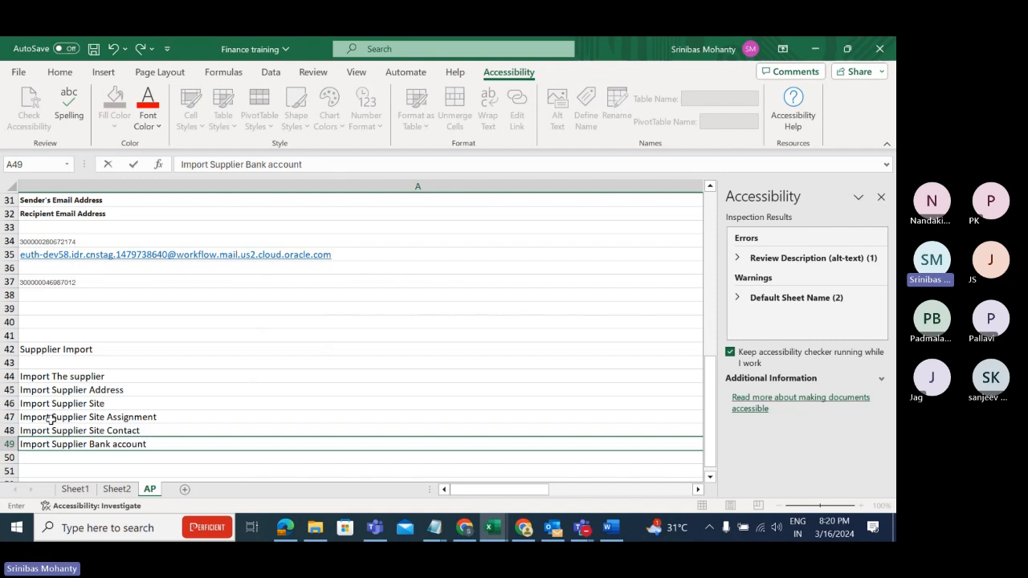
{"action": "key", "text": "alt+Tab"}
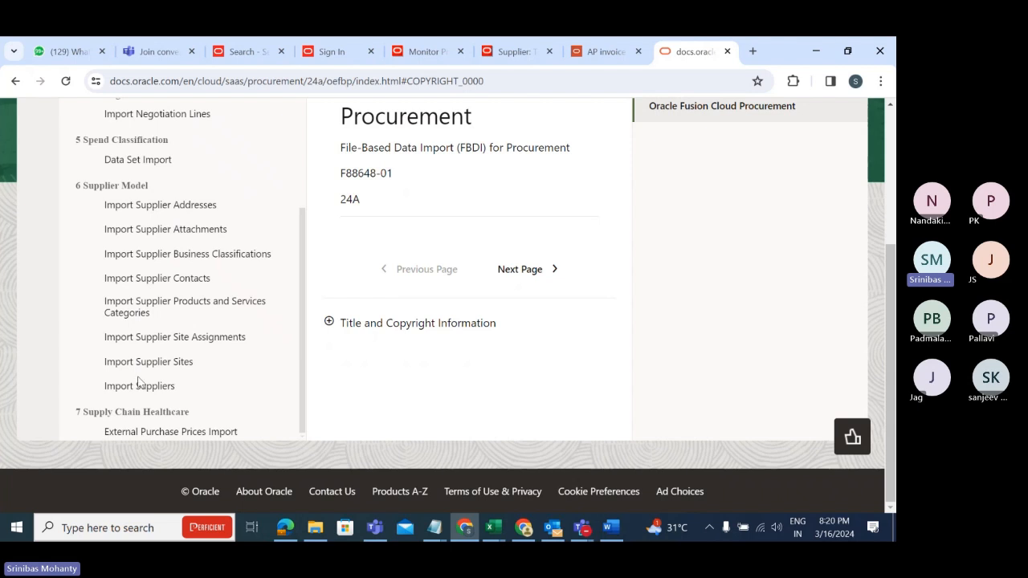
Open the Import Suppliers topic and download the Supplier Import Control File.
{"action": "left_click", "coordinate": [198, 390]}
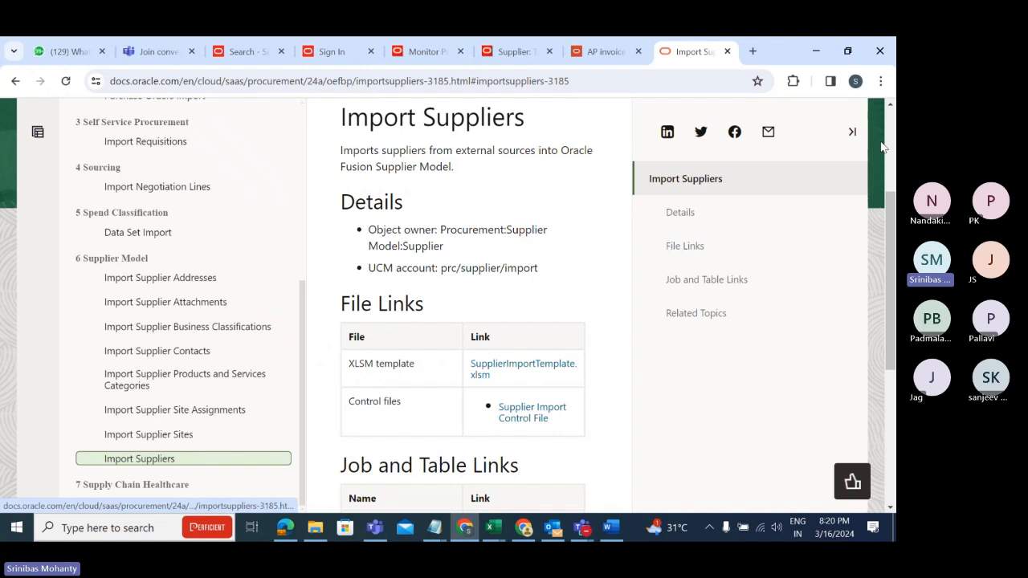
{"action": "scroll", "coordinate": [888, 258], "scroll_direction": "down", "scroll_amount": 2}
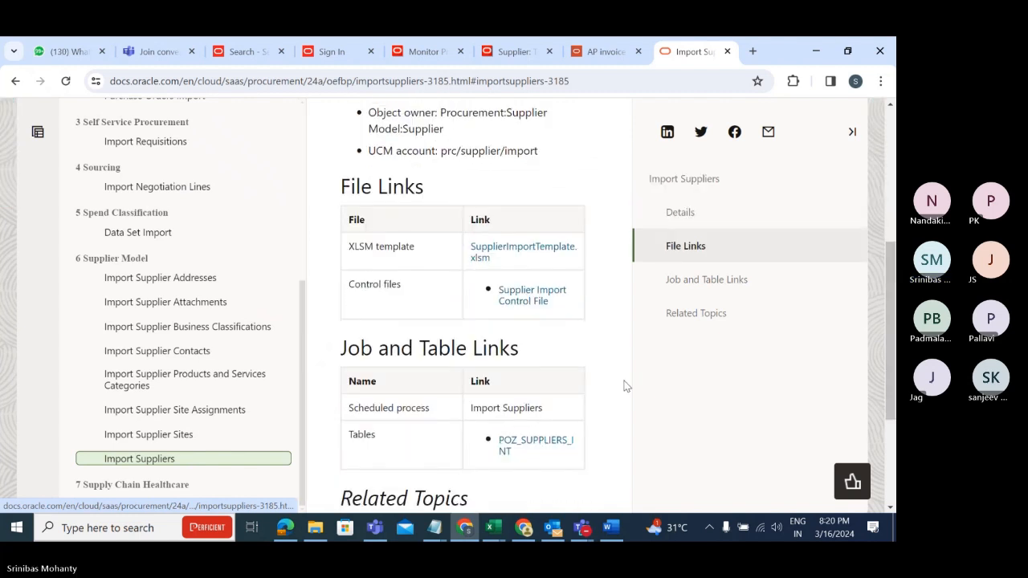
{"action": "left_click", "coordinate": [530, 295]}
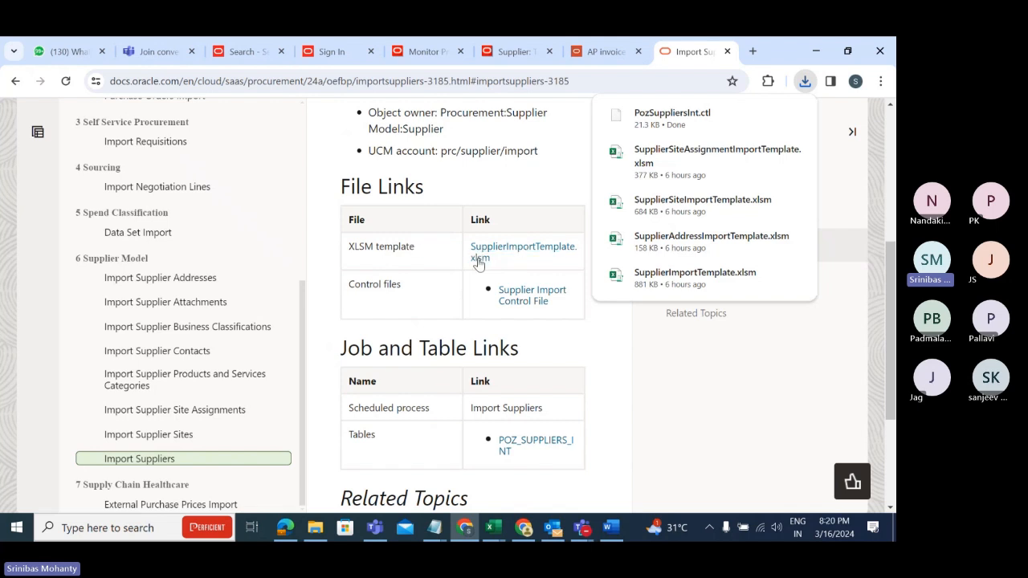
{"action": "left_click", "coordinate": [680, 369]}
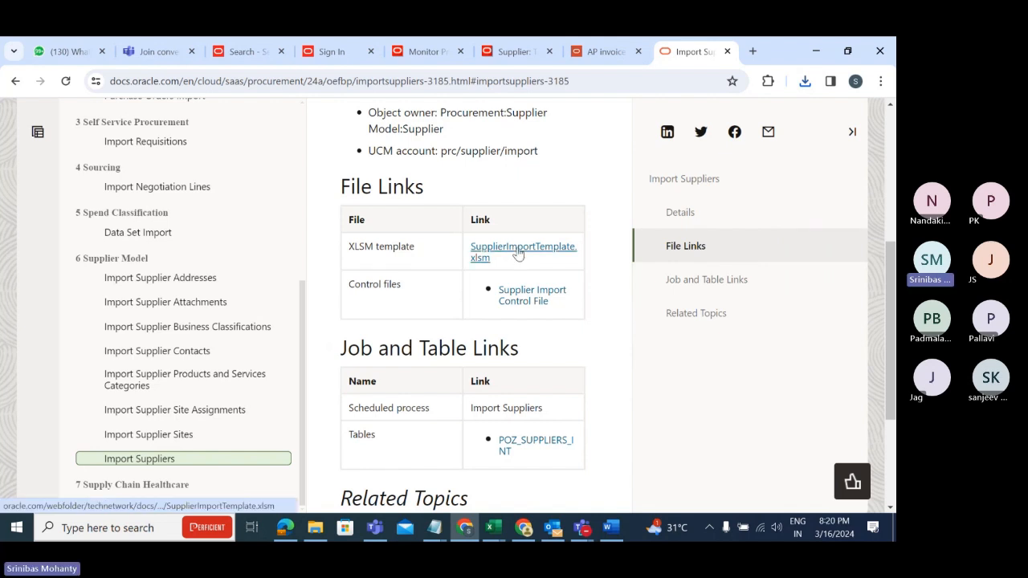
Download SupplierImportTemplate.xlsm and open it from the download history.
{"action": "left_click", "coordinate": [524, 252]}
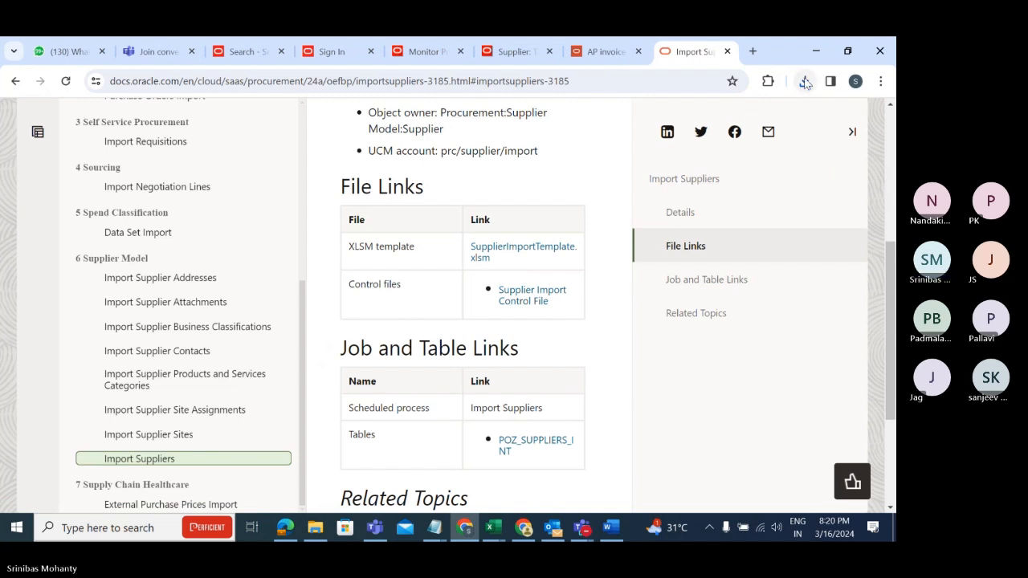
{"action": "left_click", "coordinate": [805, 83]}
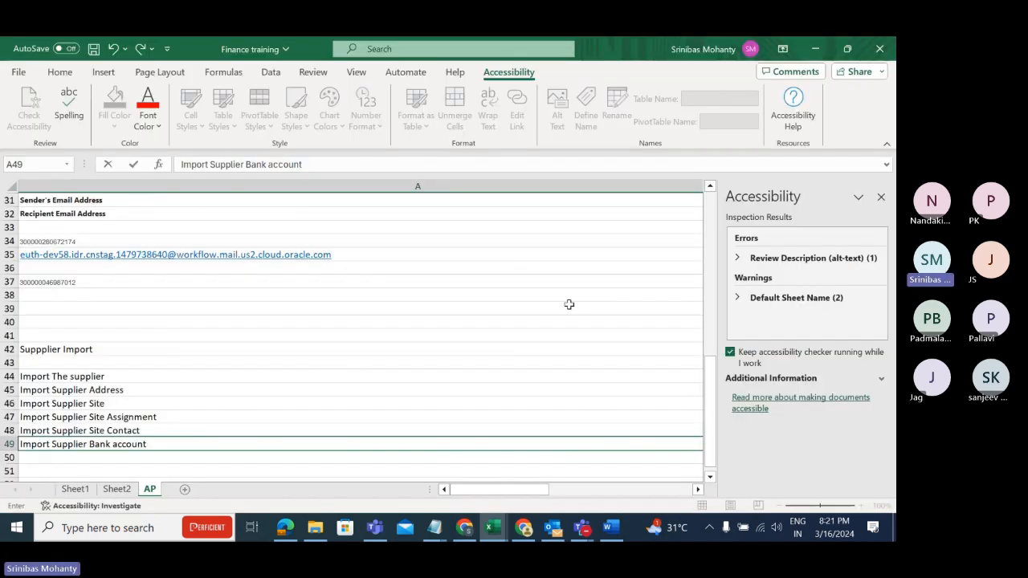
{"action": "left_click", "coordinate": [569, 267]}
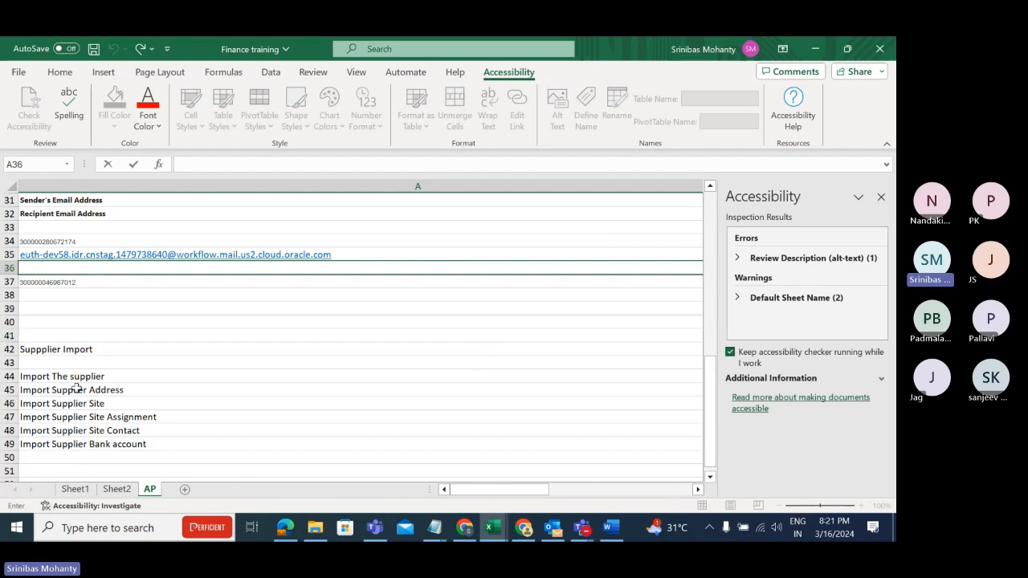
Enable editing on the downloaded SupplierImportTemplate and scroll through its first sheet.
{"action": "left_click", "coordinate": [114, 377]}
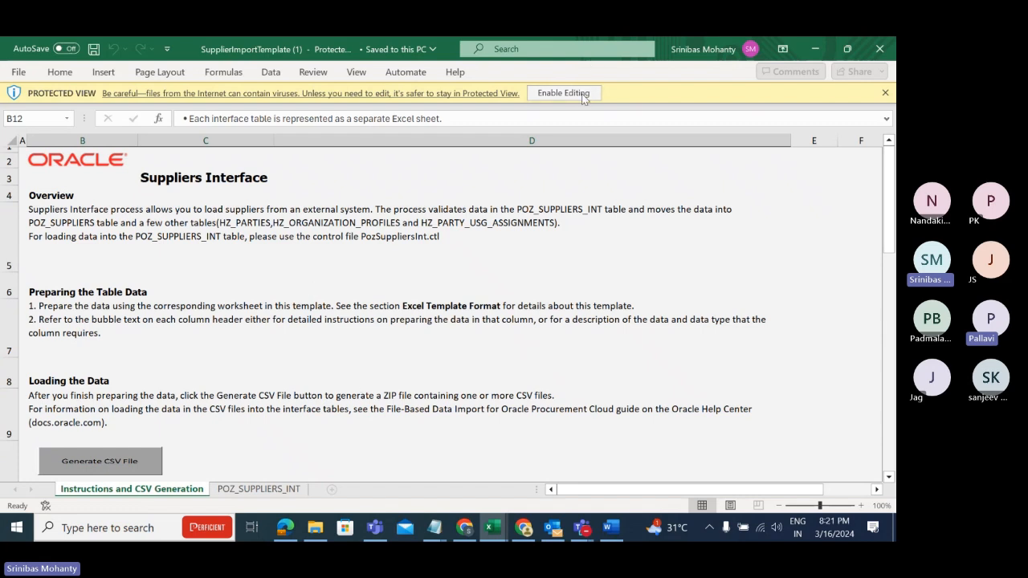
{"action": "left_click", "coordinate": [582, 95]}
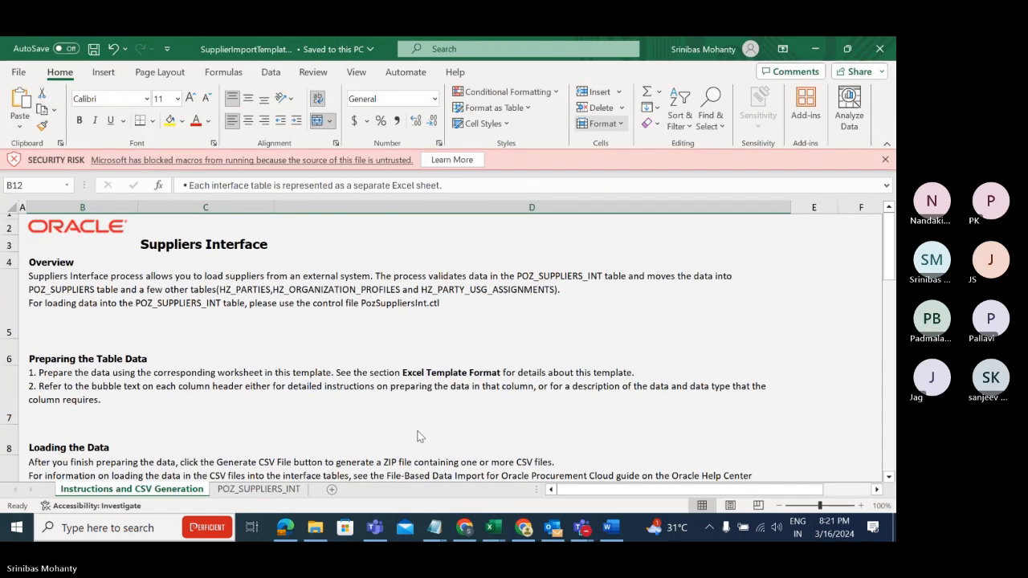
{"action": "scroll", "coordinate": [379, 445], "scroll_direction": "down", "scroll_amount": 1}
{"action": "scroll", "coordinate": [379, 445], "scroll_direction": "up", "scroll_amount": 1}
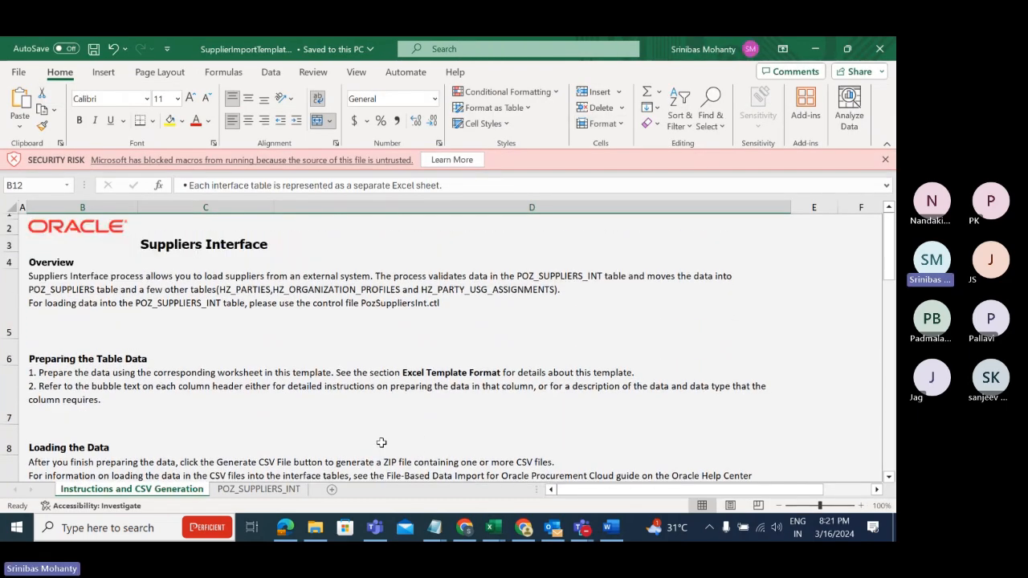
{"action": "scroll", "coordinate": [381, 441], "scroll_direction": "down", "scroll_amount": 2}
{"action": "scroll", "coordinate": [383, 439], "scroll_direction": "up", "scroll_amount": 2}
{"action": "scroll", "coordinate": [383, 439], "scroll_direction": "down", "scroll_amount": 2}
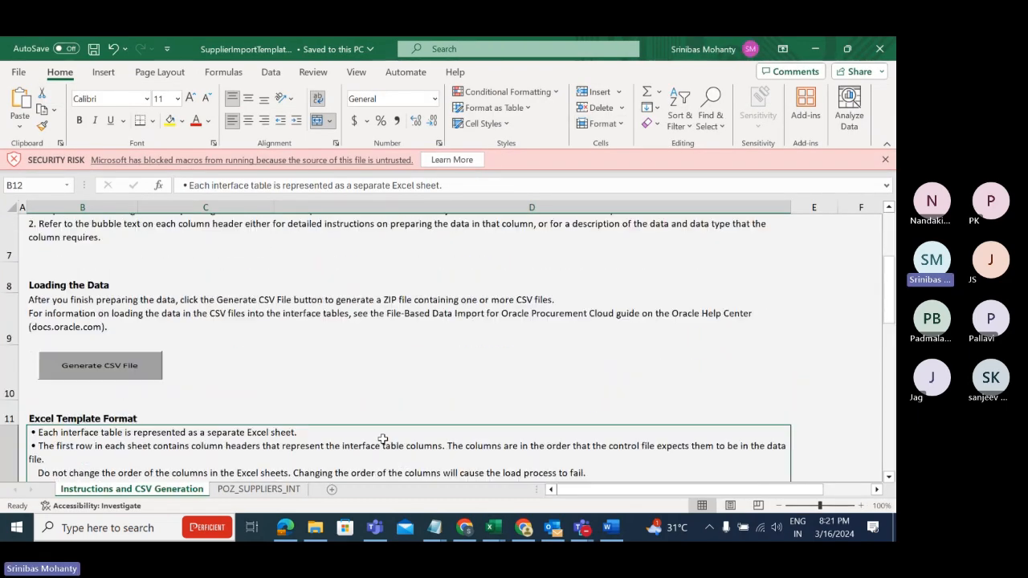
{"action": "scroll", "coordinate": [384, 438], "scroll_direction": "up", "scroll_amount": 1}
Review the POZ_SUPPLIERS_INT sheet, then close the template.
{"action": "left_click", "coordinate": [264, 491]}
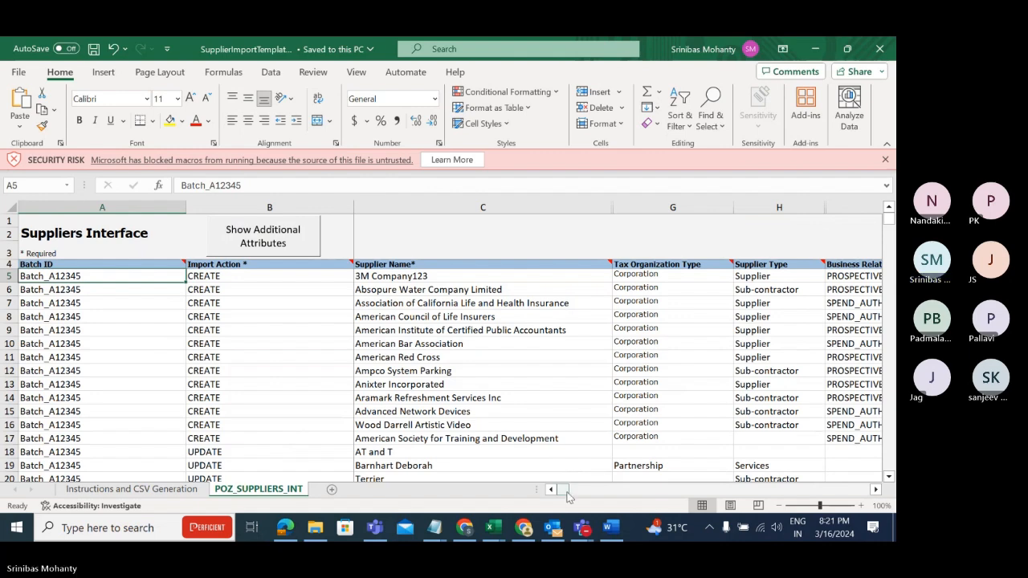
{"action": "left_click_drag", "start_coordinate": [565, 490], "coordinate": [611, 489]}
{"action": "left_click_drag", "start_coordinate": [534, 483], "coordinate": [498, 488]}
{"action": "left_click", "coordinate": [881, 49]}
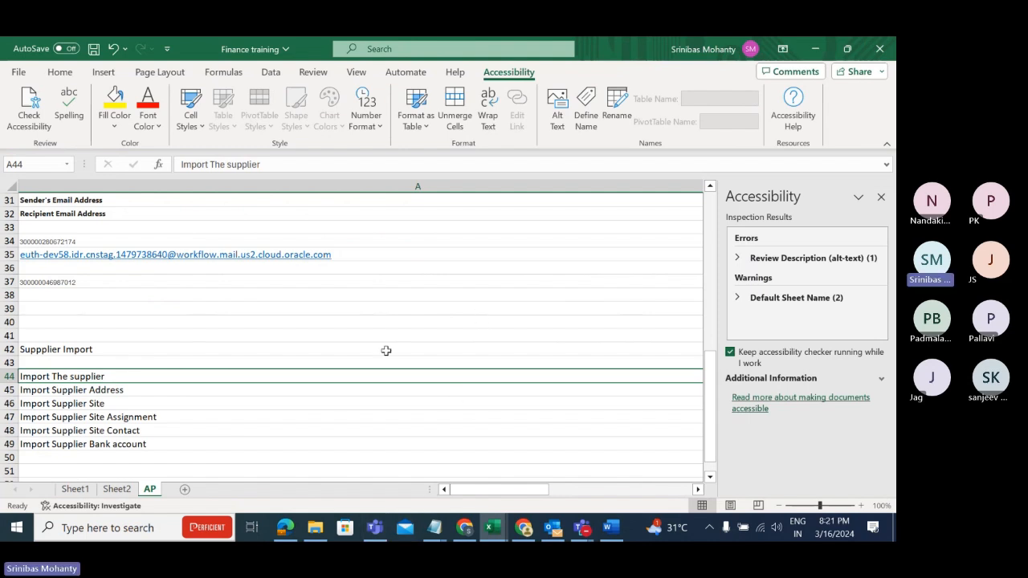
Enter 'Prepare the Template' and 'Convert the template in to CSV file' in A52 and A53.
{"action": "scroll", "coordinate": [387, 351], "scroll_direction": "down", "scroll_amount": 1}
{"action": "left_click", "coordinate": [160, 442]}
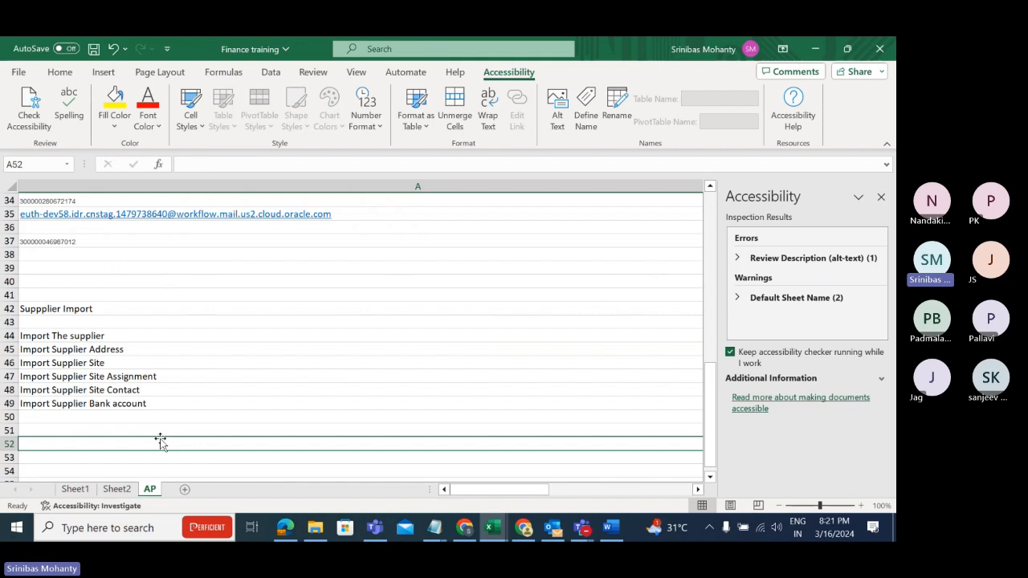
{"action": "type", "text": "Prepa"}
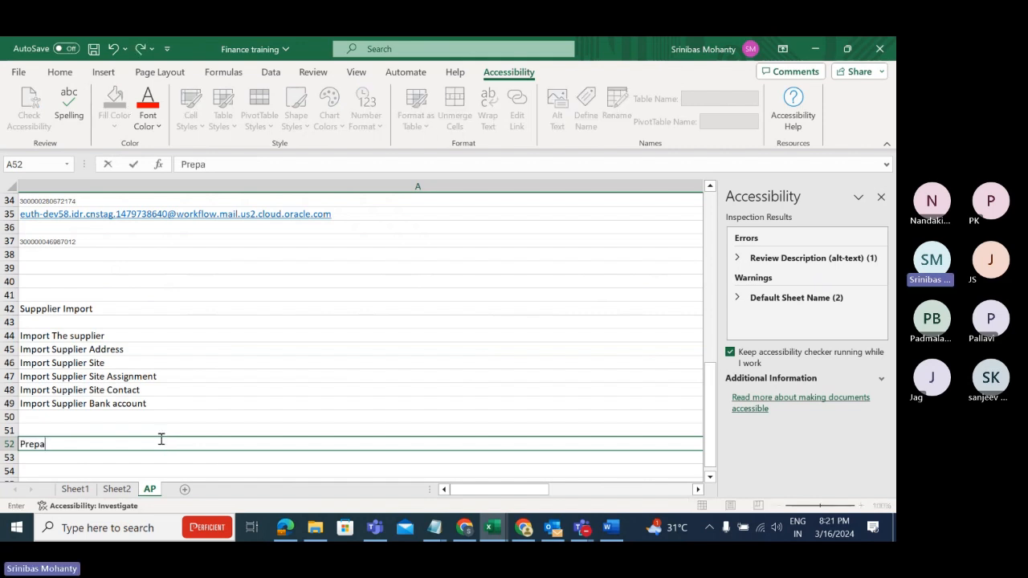
{"action": "type", "text": "re the Template"}
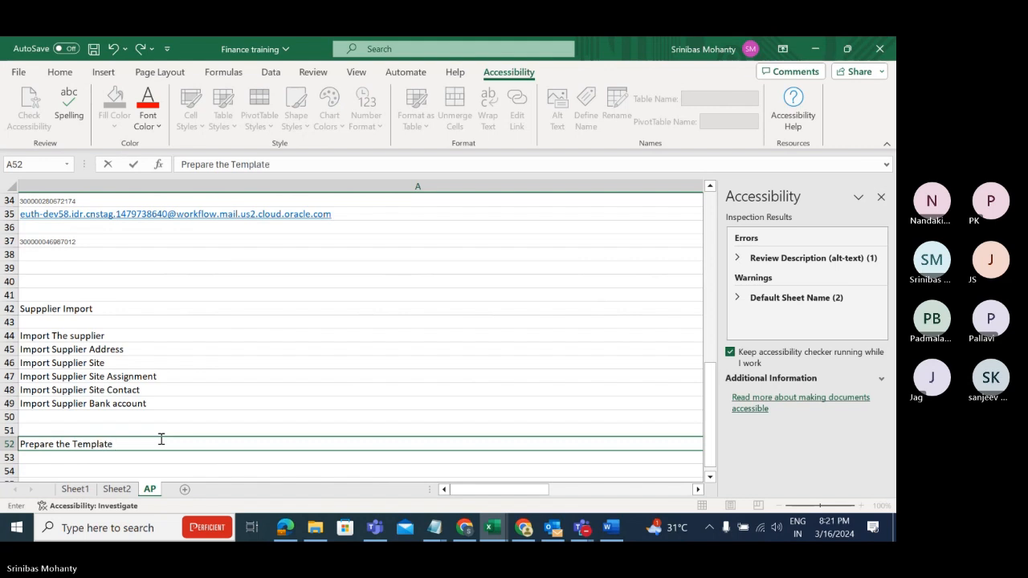
{"action": "left_click", "coordinate": [65, 458]}
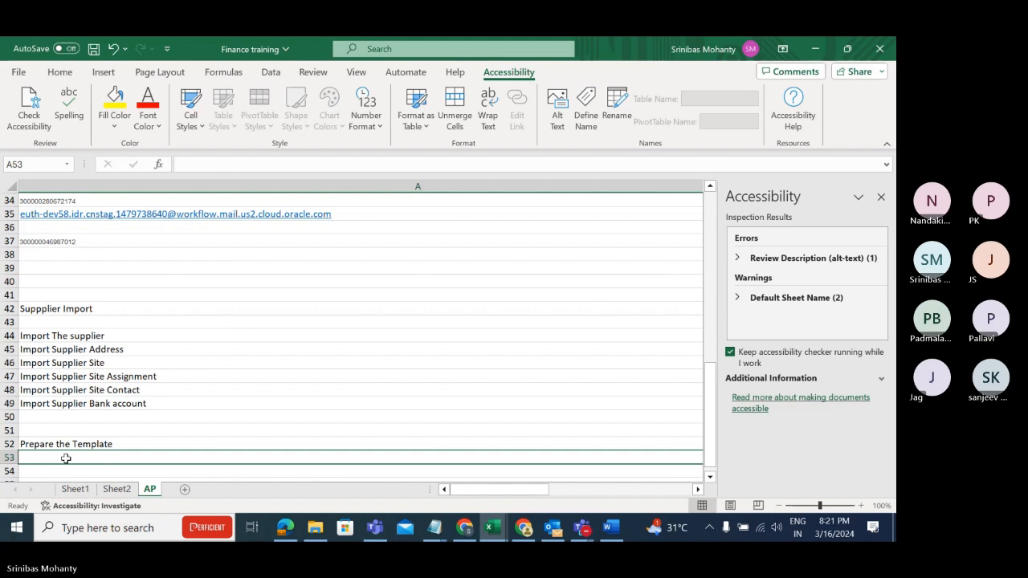
{"action": "type", "text": "Conver"}
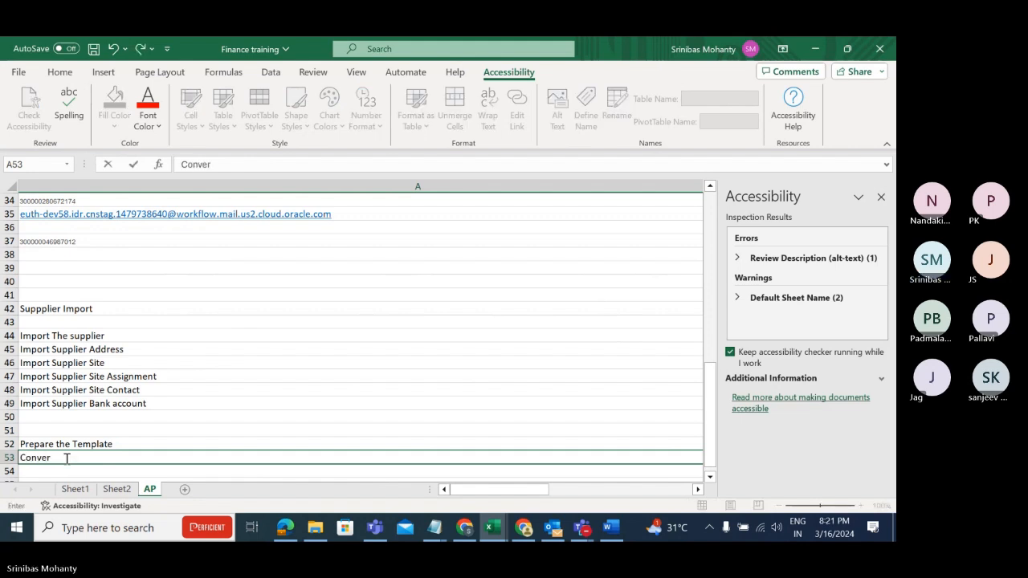
{"action": "type", "text": "t the template"}
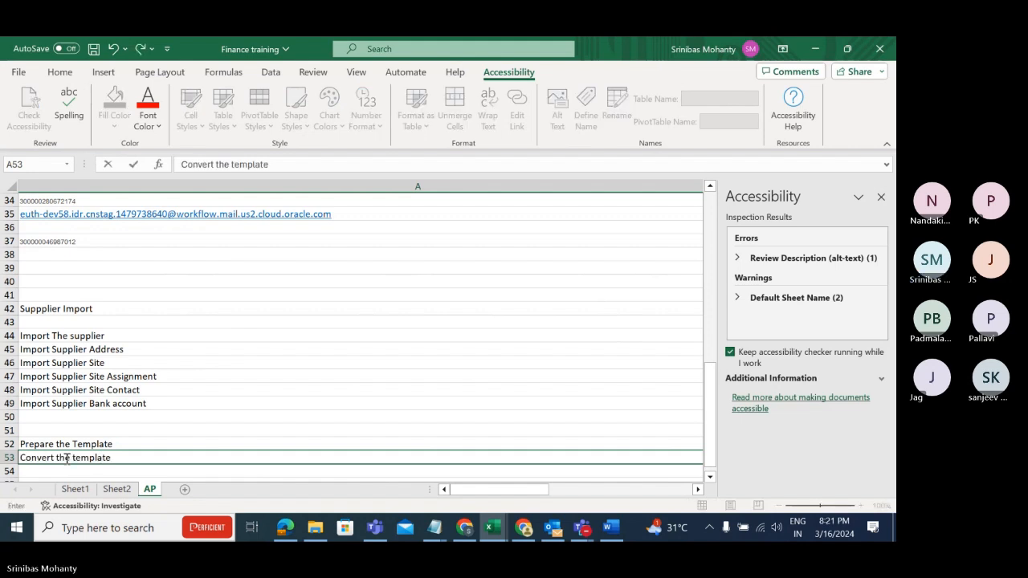
{"action": "type", "text": " in to"}
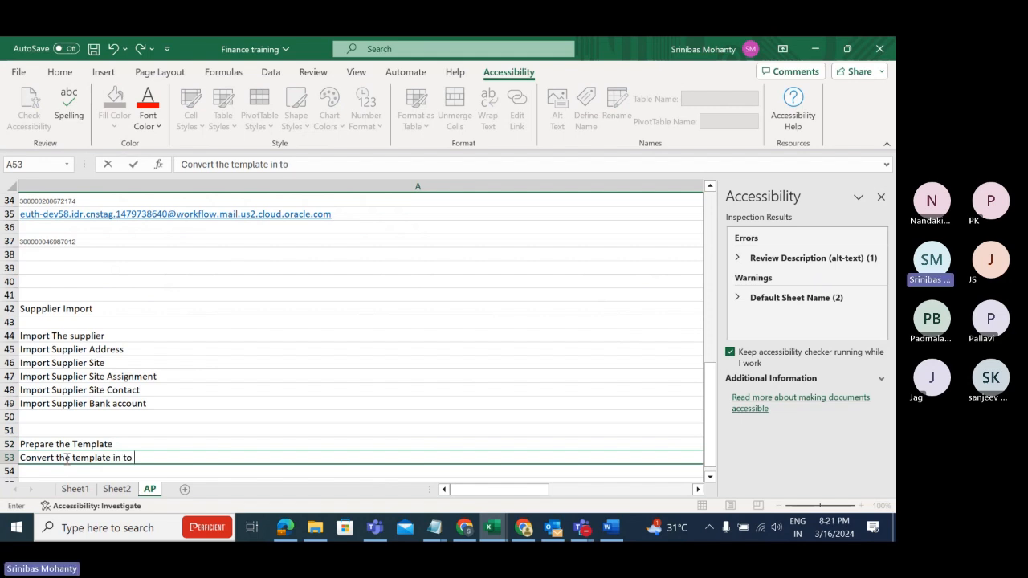
{"action": "type", "text": " CSV file"}
{"action": "key", "text": "Return"}
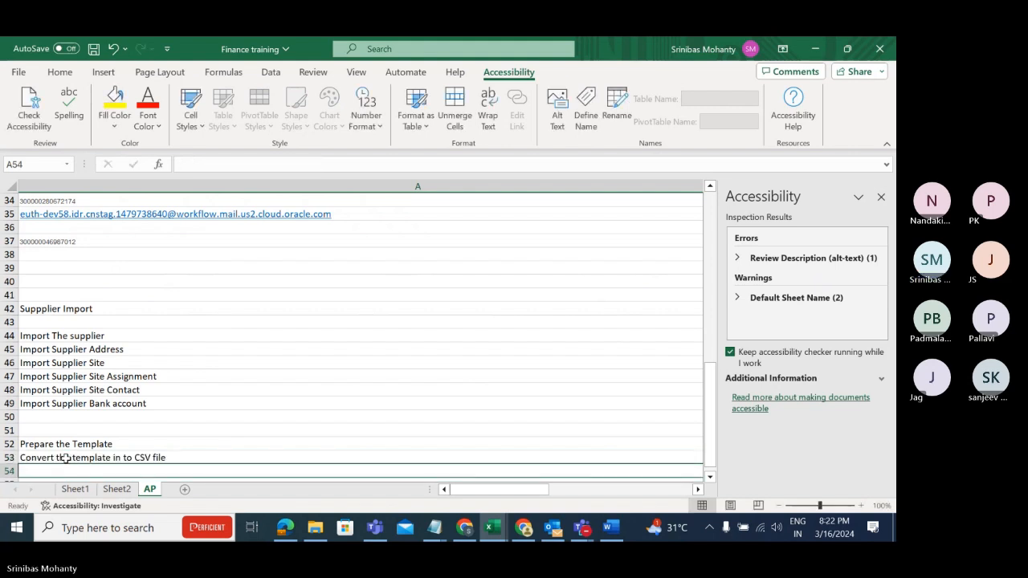
Add 'Place the file in Staging directory /Table (UCM)', 'Universal Content management' and 'Load the file to Interface table' below.
{"action": "type", "text": "Pl"}
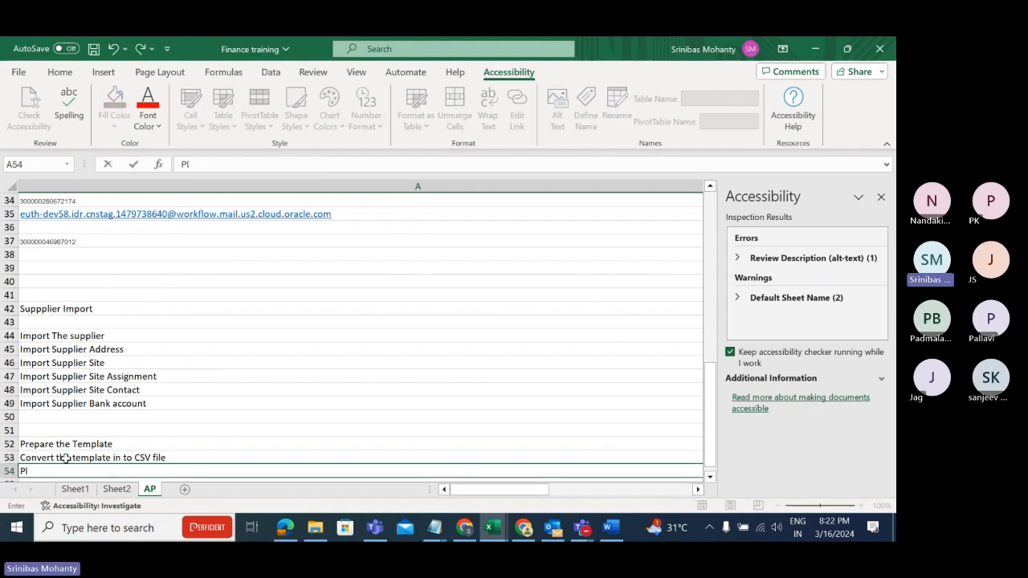
{"action": "type", "text": "ace the file in Staging "}
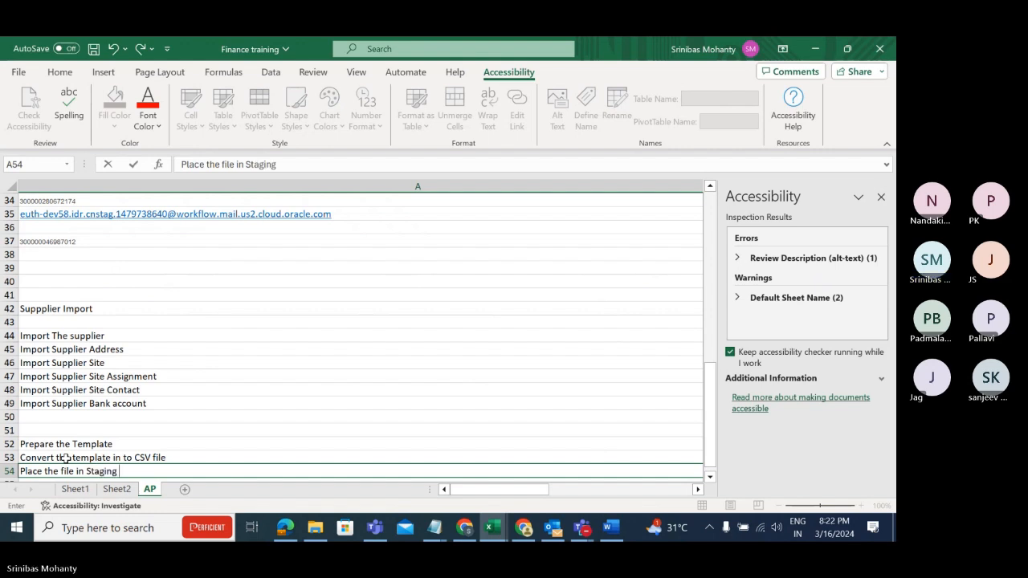
{"action": "type", "text": "director "}
{"action": "type", "text": " /"}
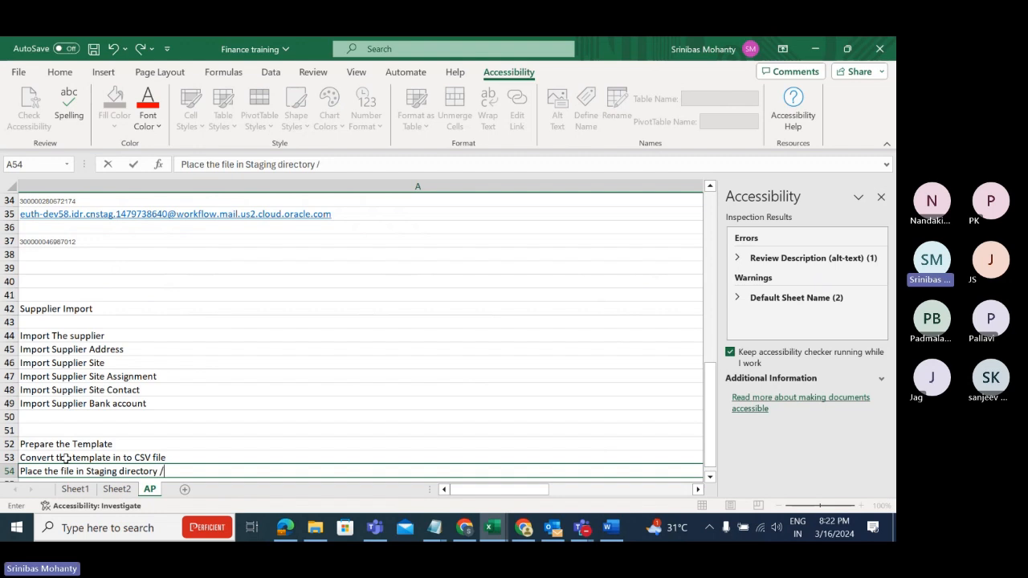
{"action": "type", "text": "Table "}
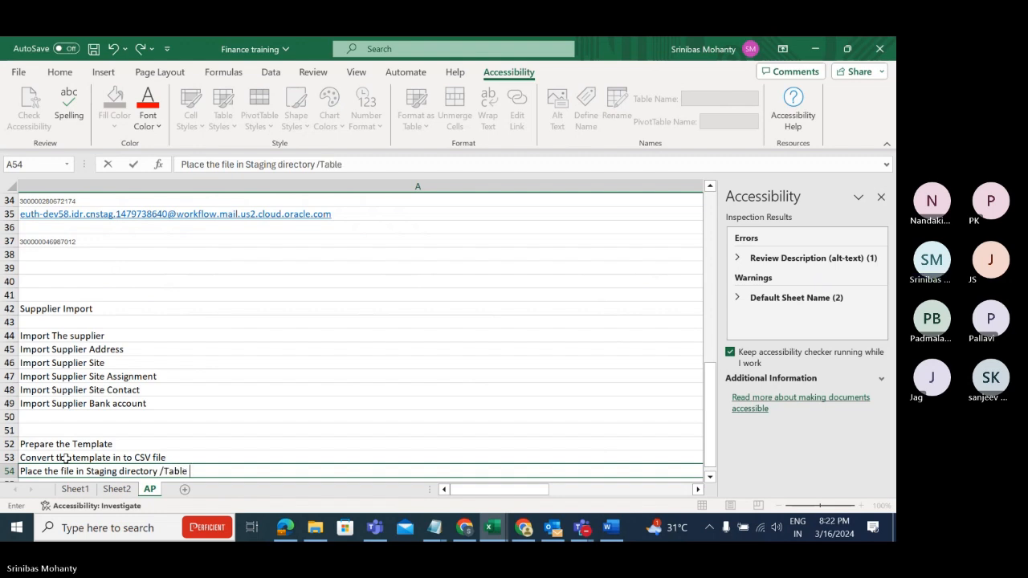
{"action": "type", "text": "(UCM"}
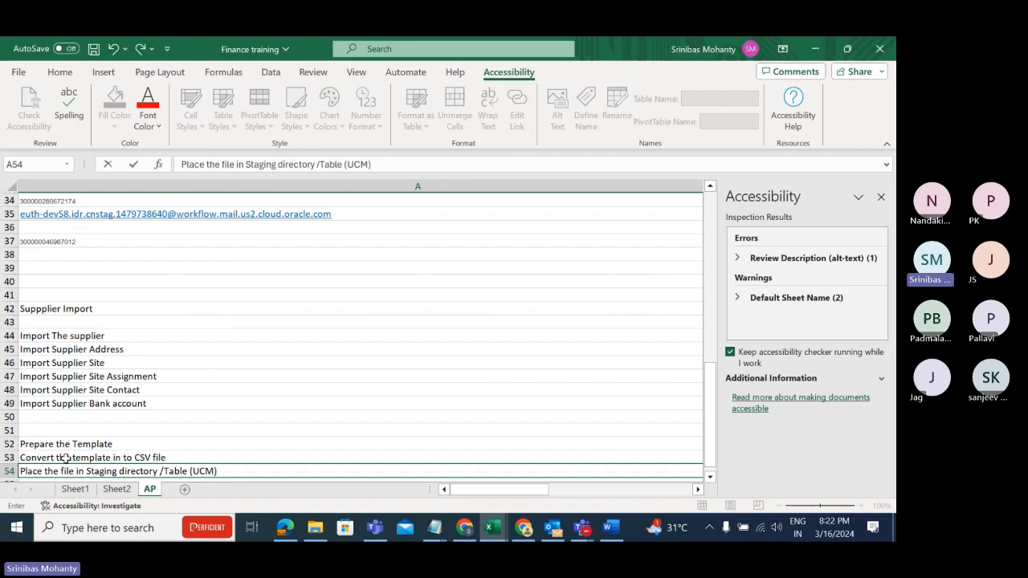
{"action": "scroll", "coordinate": [213, 430], "scroll_direction": "down", "scroll_amount": 2}
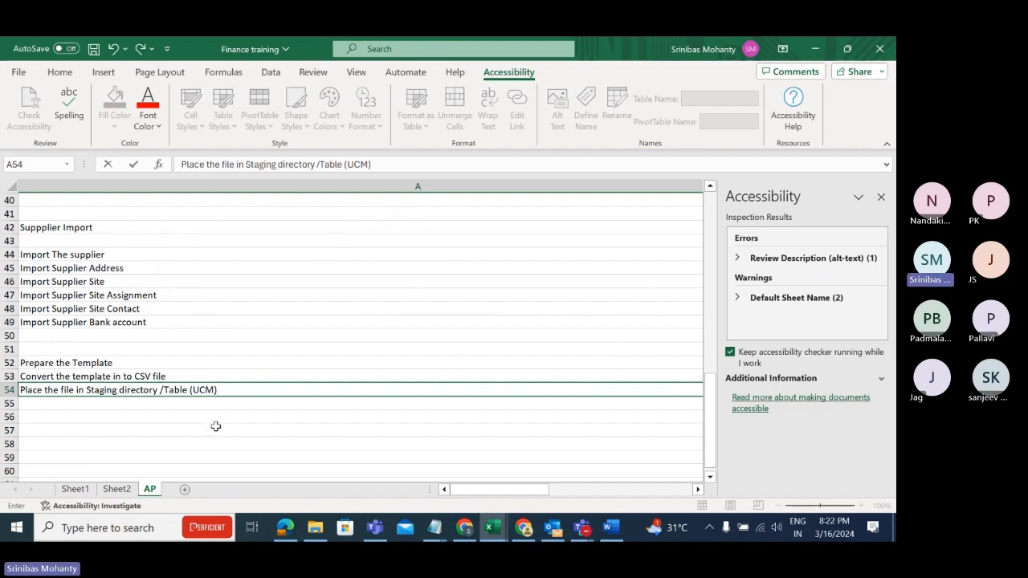
{"action": "left_click", "coordinate": [95, 402]}
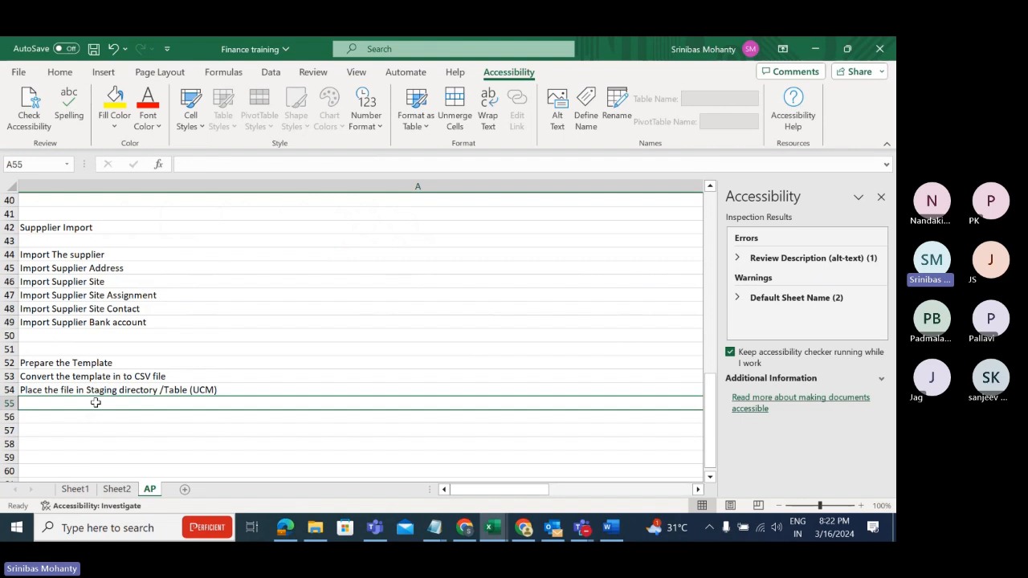
{"action": "type", "text": "Universal "}
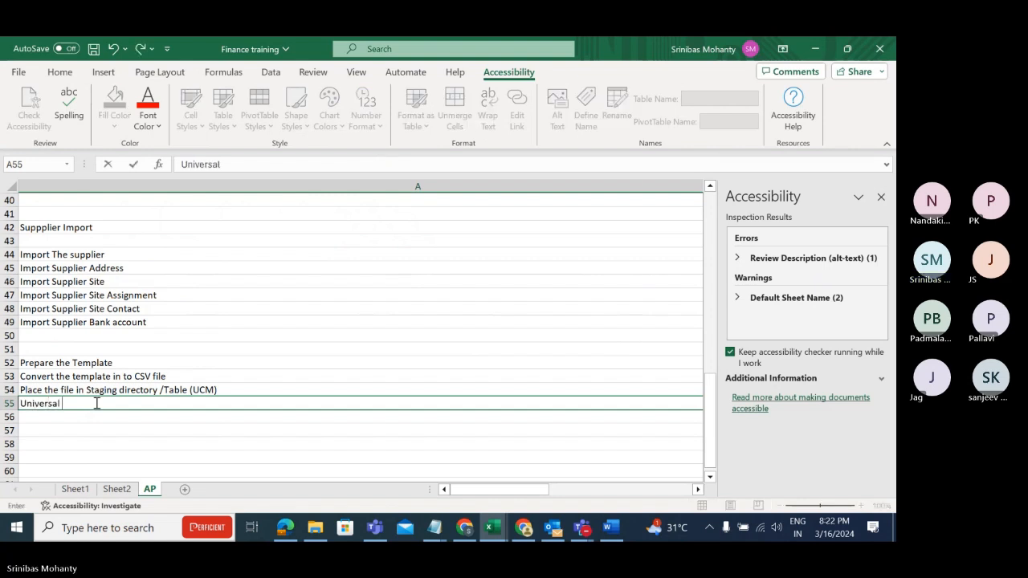
{"action": "type", "text": "Content management"}
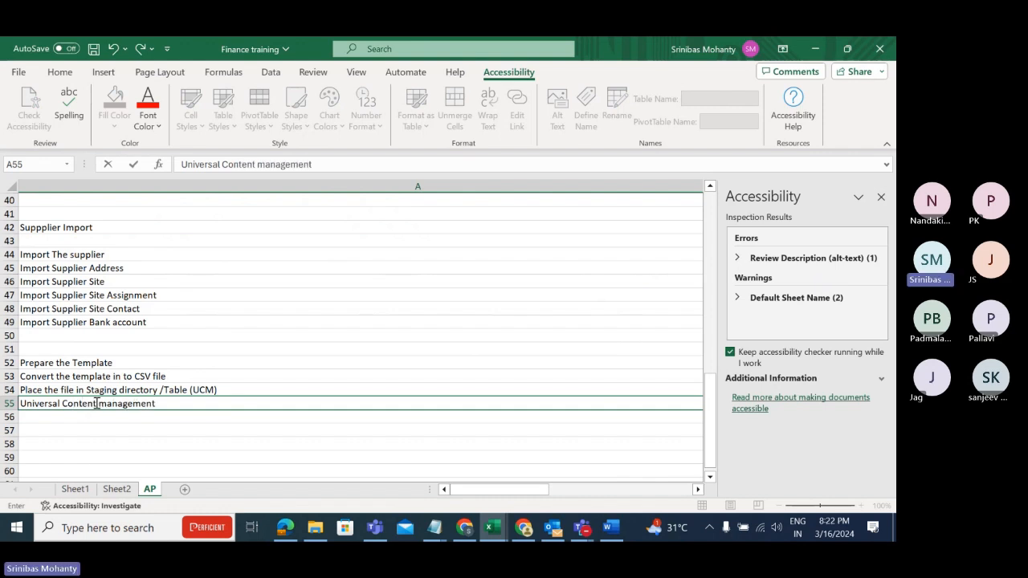
{"action": "left_click", "coordinate": [143, 444]}
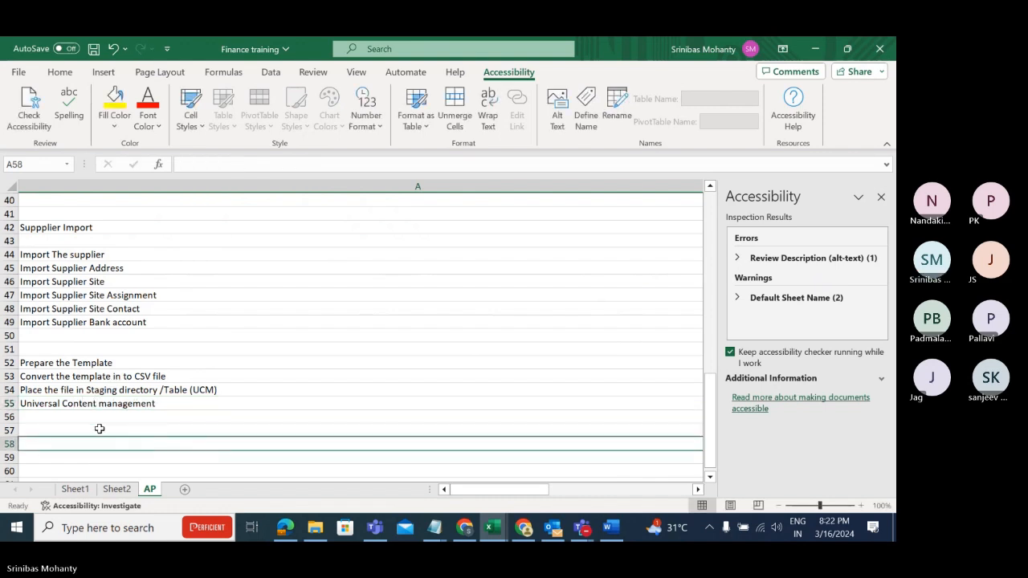
{"action": "left_click", "coordinate": [69, 406]}
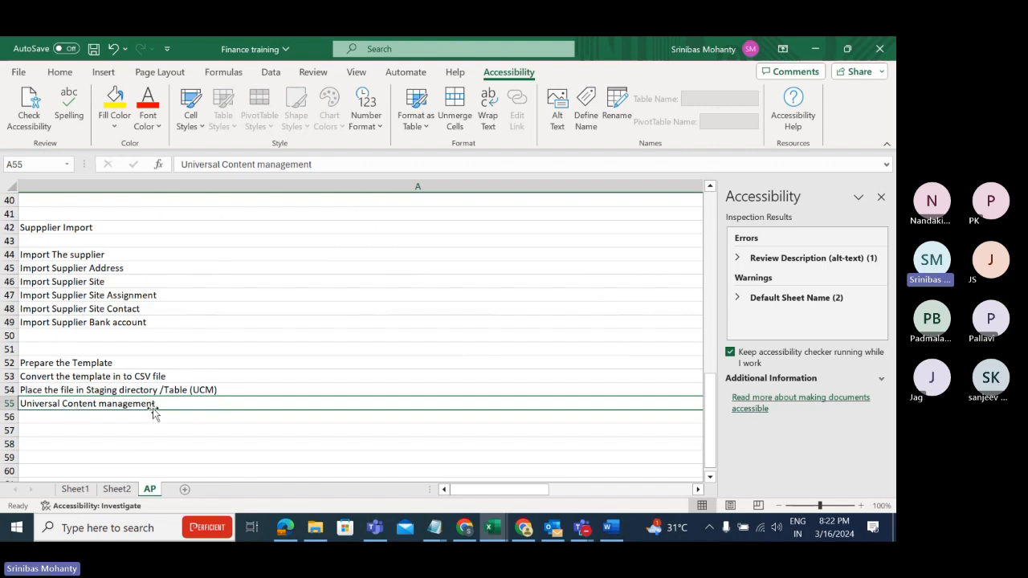
{"action": "left_click", "coordinate": [54, 418]}
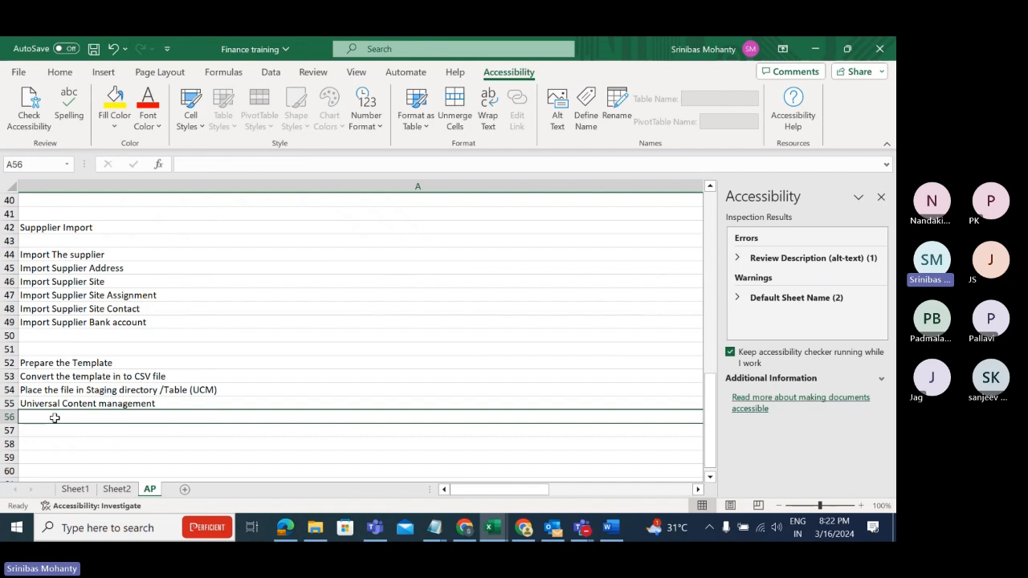
{"action": "type", "text": "Lo"}
{"action": "type", "text": "ad "}
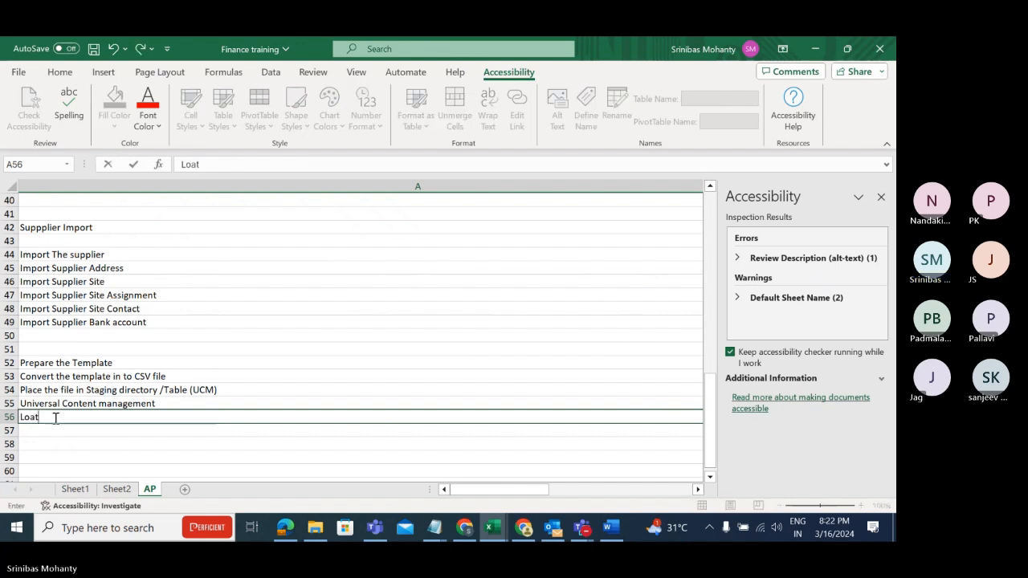
{"action": "type", "text": "the file "}
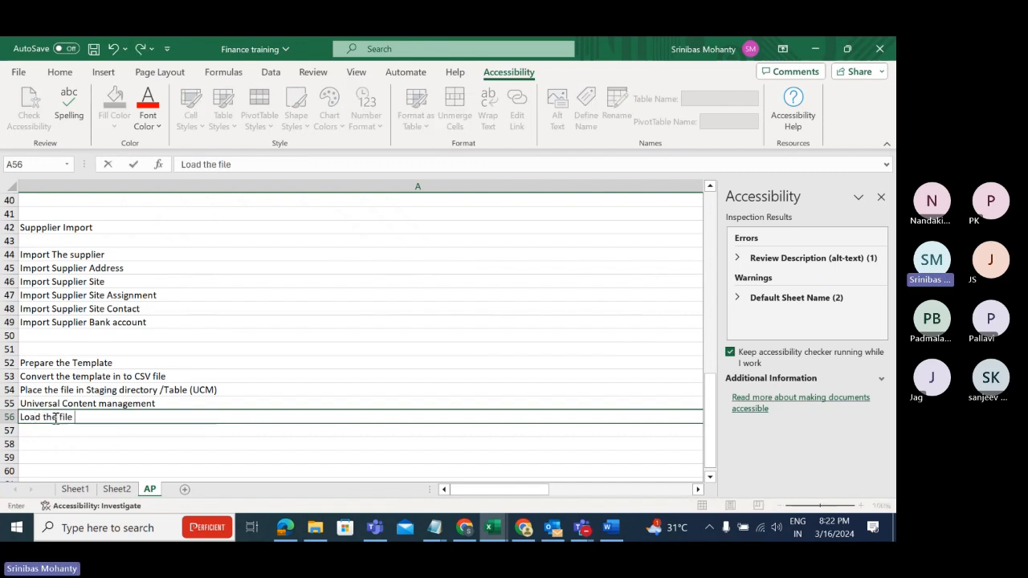
{"action": "type", "text": "to Interface table"}
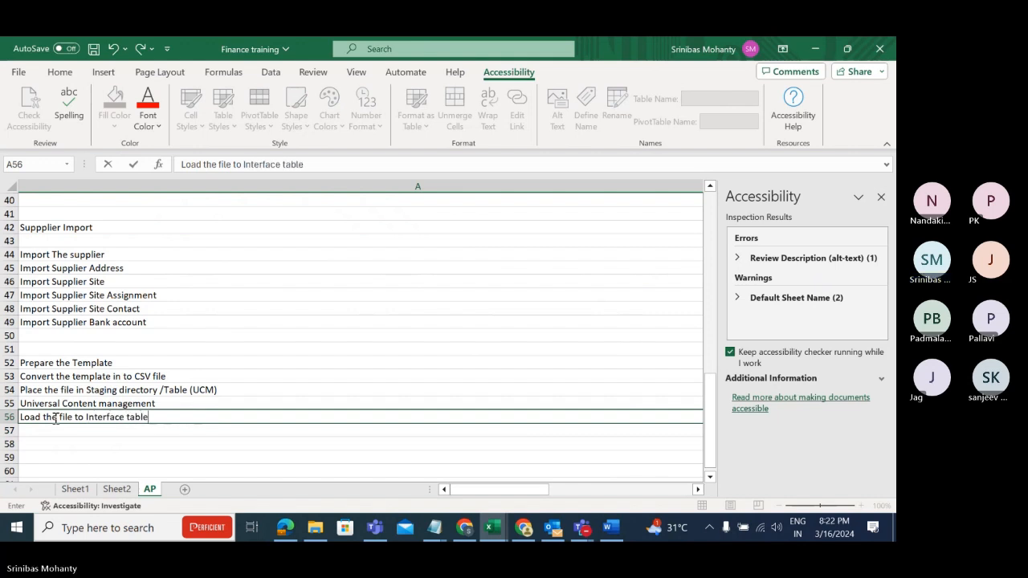
{"action": "left_click", "coordinate": [138, 454]}
{"action": "left_click", "coordinate": [163, 417]}
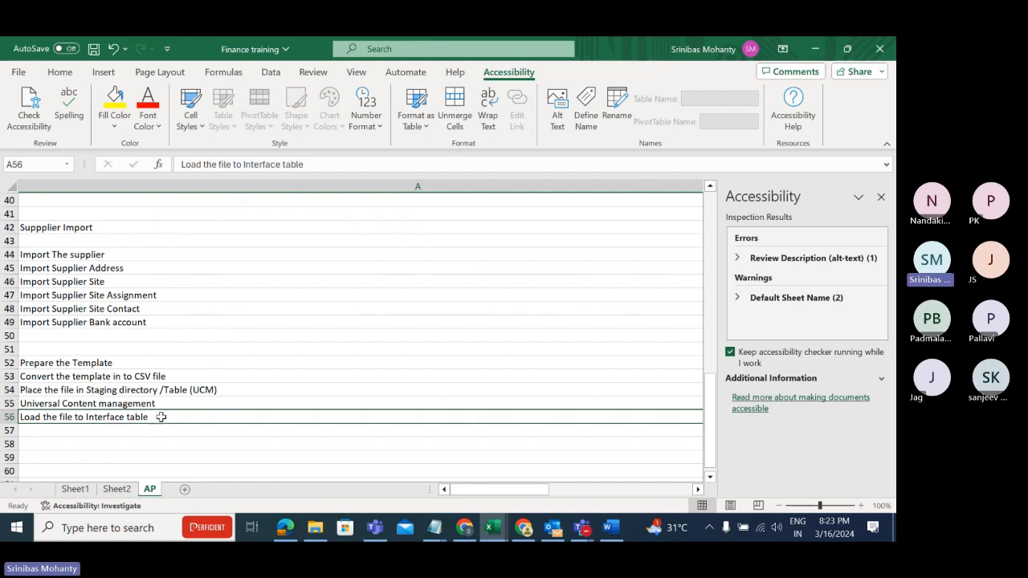
{"action": "left_click", "coordinate": [101, 431]}
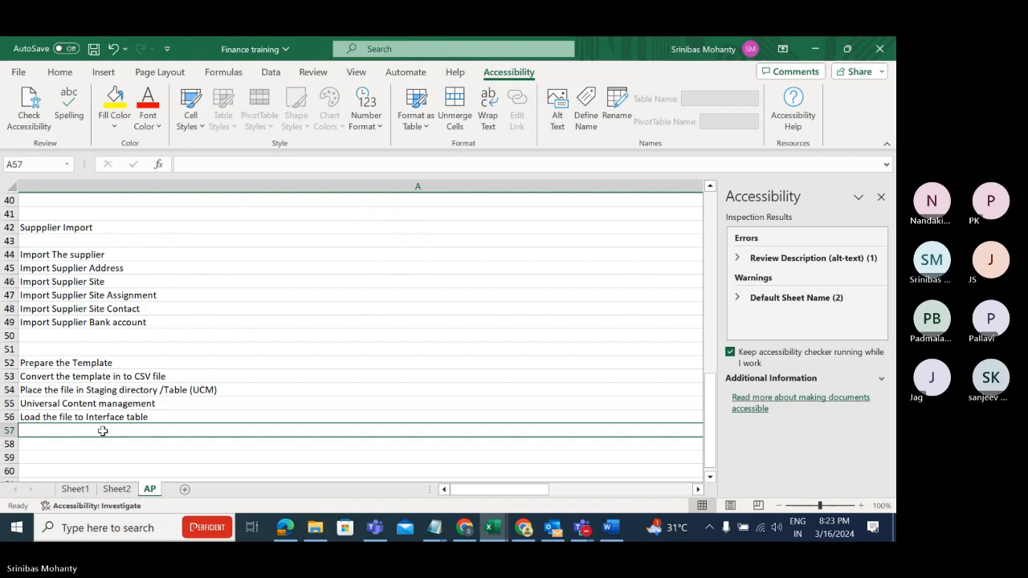
{"action": "type", "text": "Ipor"}
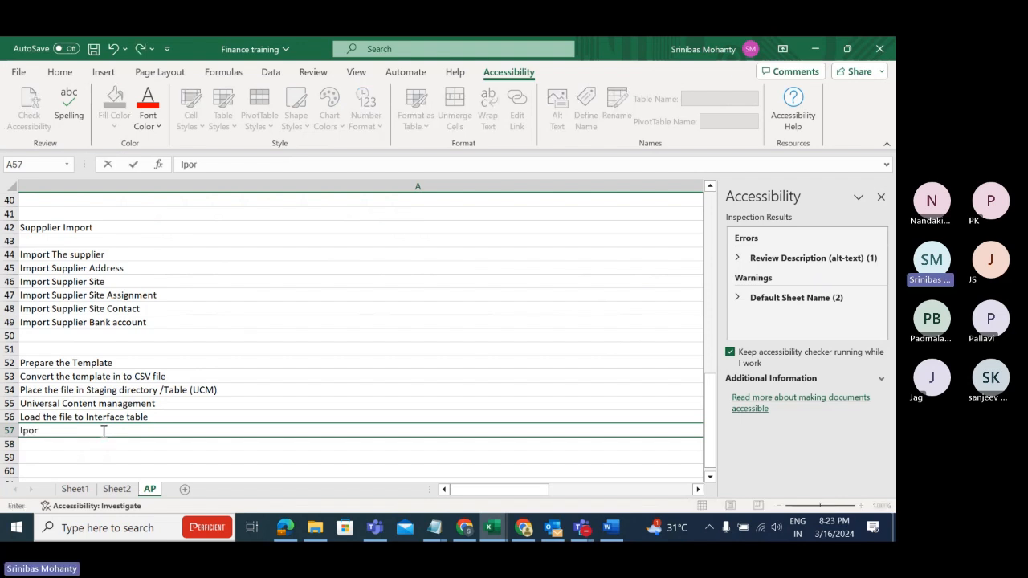
{"action": "type", "text": "t the"}
{"action": "key", "text": "BackSpace"}
{"action": "key", "text": "BackSpace"}
{"action": "key", "text": "BackSpace"}
{"action": "key", "text": "BackSpace"}
{"action": "key", "text": "BackSpace"}
{"action": "key", "text": "BackSpace"}
{"action": "key", "text": "BackSpace"}
{"action": "key", "text": "BackSpace"}
{"action": "key", "text": "BackSpace"}
{"action": "type", "text": "Import the file to "}
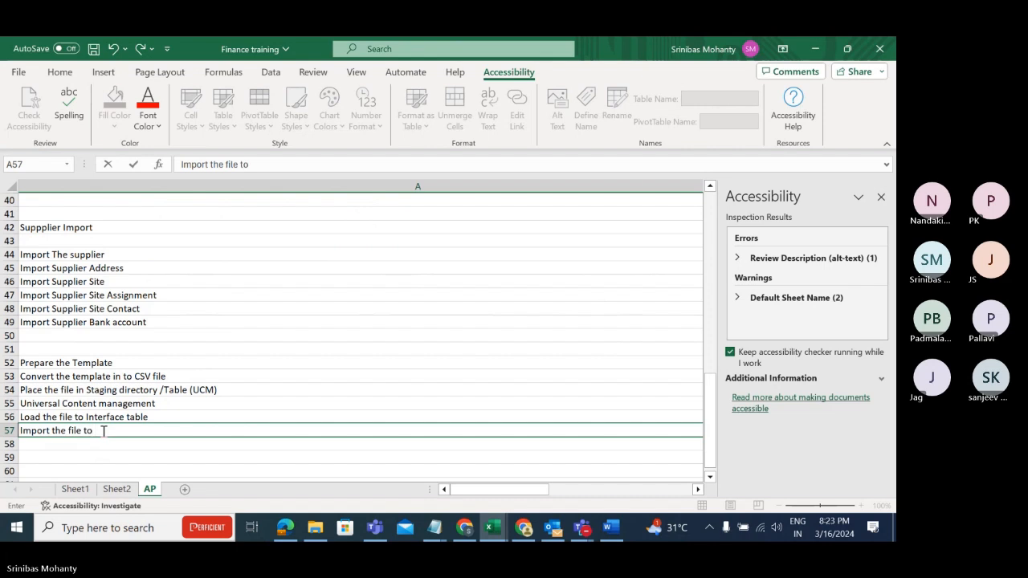
{"action": "type", "text": "Base table"}
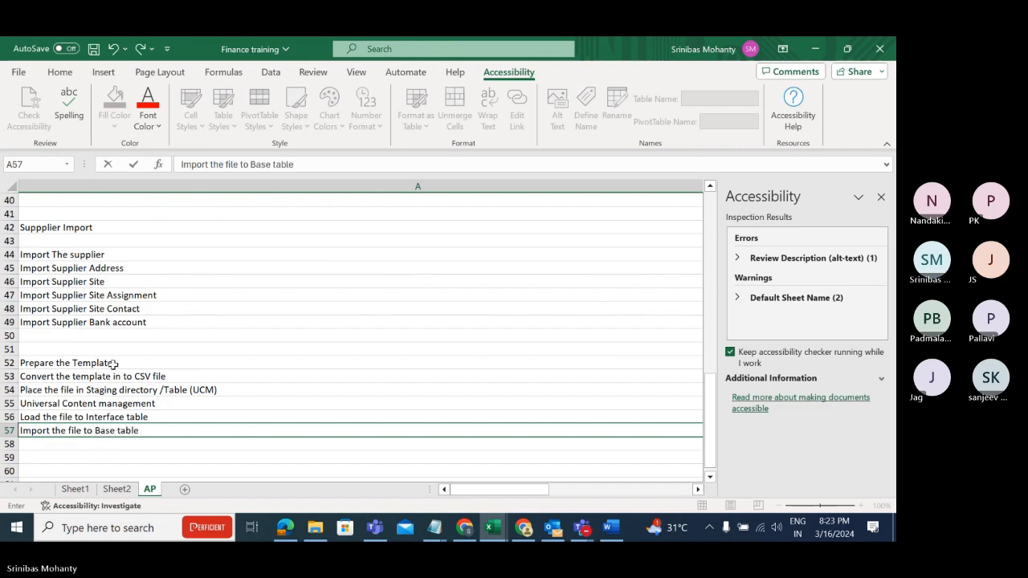
{"action": "left_click_drag", "start_coordinate": [115, 363], "coordinate": [117, 419]}
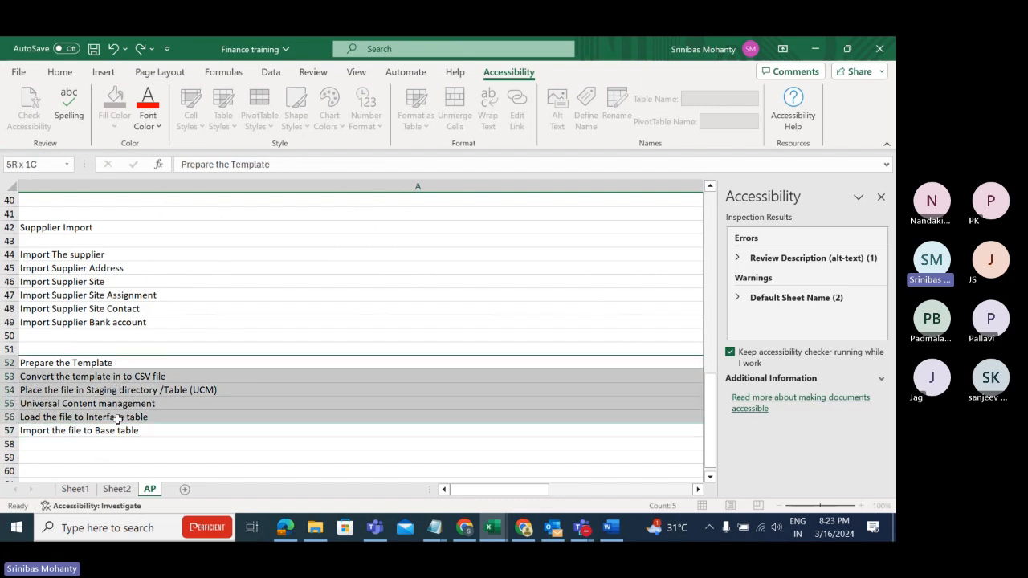
{"action": "left_click", "coordinate": [321, 417]}
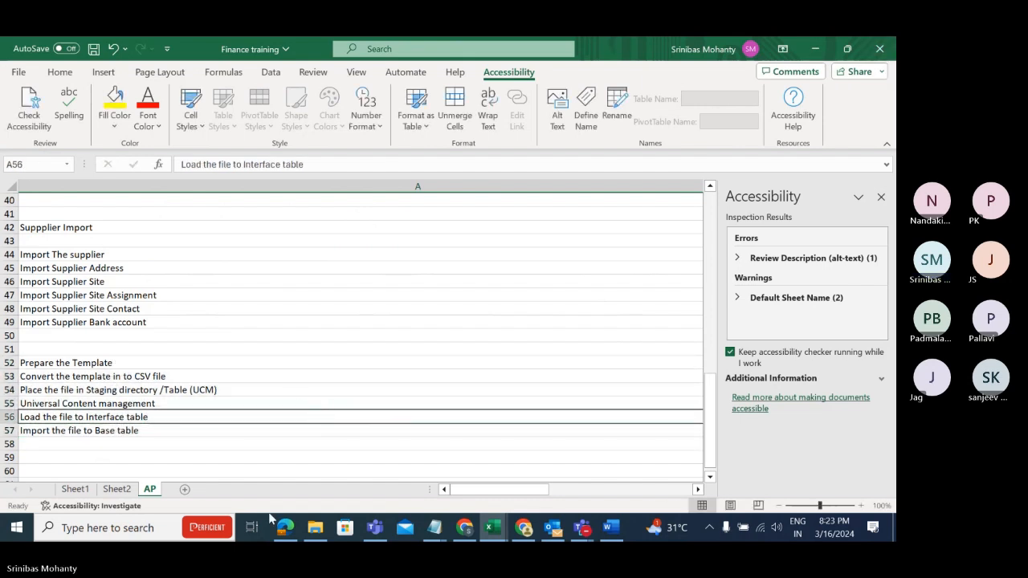
{"action": "left_click", "coordinate": [139, 391]}
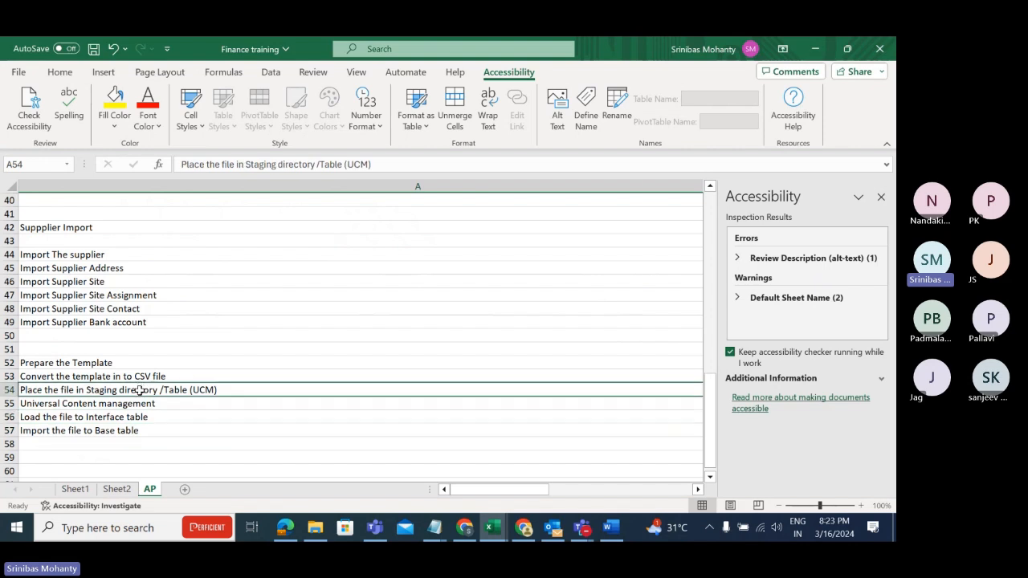
{"action": "left_click_drag", "start_coordinate": [139, 390], "coordinate": [149, 416]}
{"action": "left_click", "coordinate": [239, 427]}
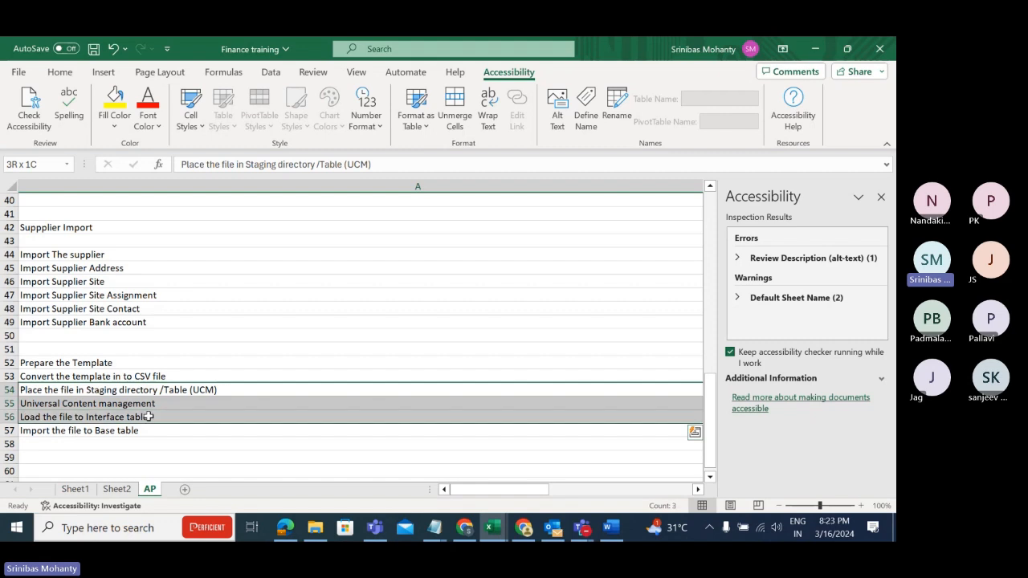
{"action": "left_click", "coordinate": [112, 335]}
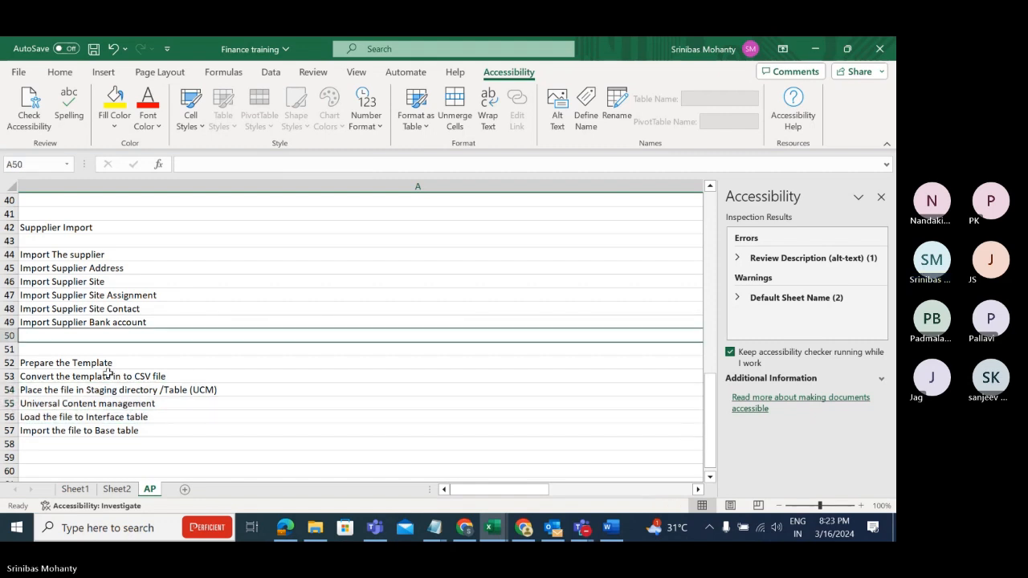
{"action": "left_click", "coordinate": [111, 363]}
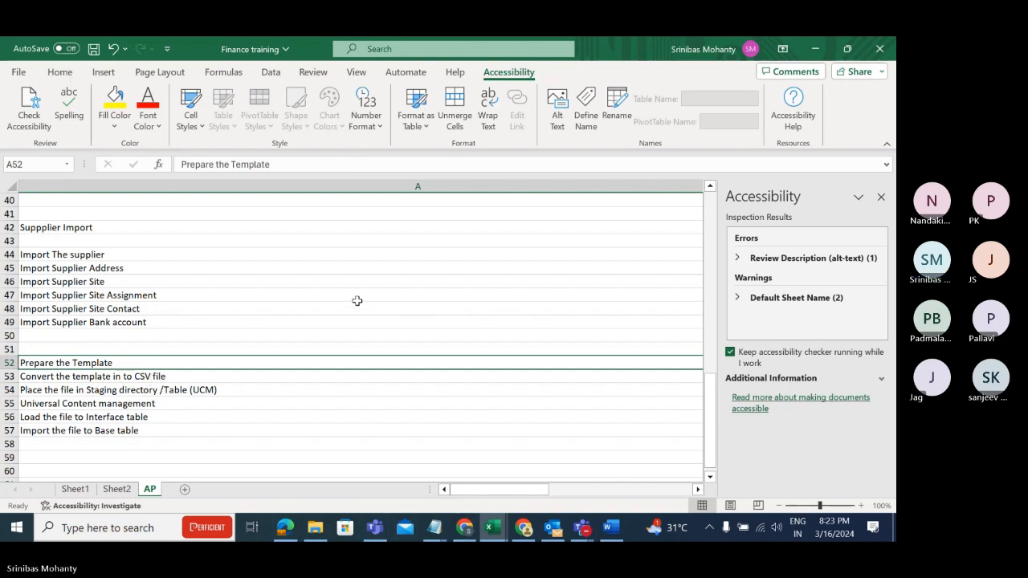
Type 'Down load the FBDI template from Oracle portal' into cell A51, correcting a typo.
{"action": "left_click", "coordinate": [61, 348]}
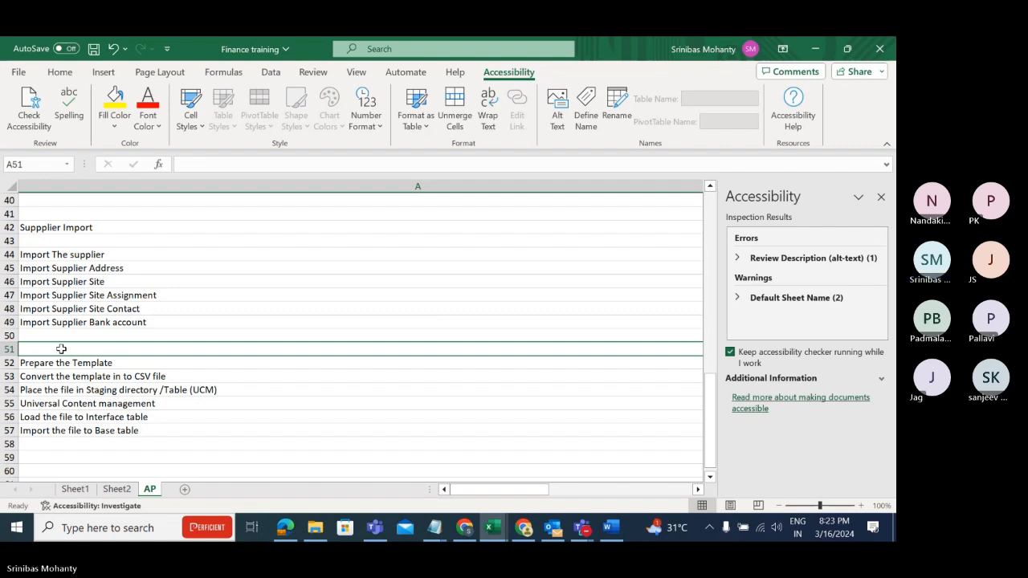
{"action": "type", "text": "Down load"}
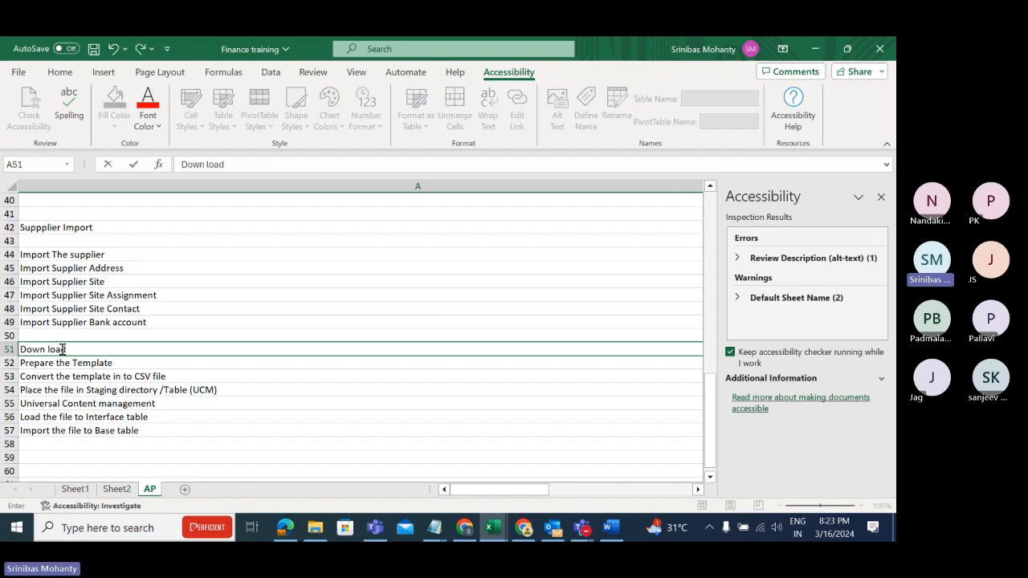
{"action": "type", "text": "em"}
{"action": "key", "text": "BackSpace"}
{"action": "key", "text": "BackSpace"}
{"action": "key", "text": "BackSpace"}
{"action": "type", "text": "FBDI templa"}
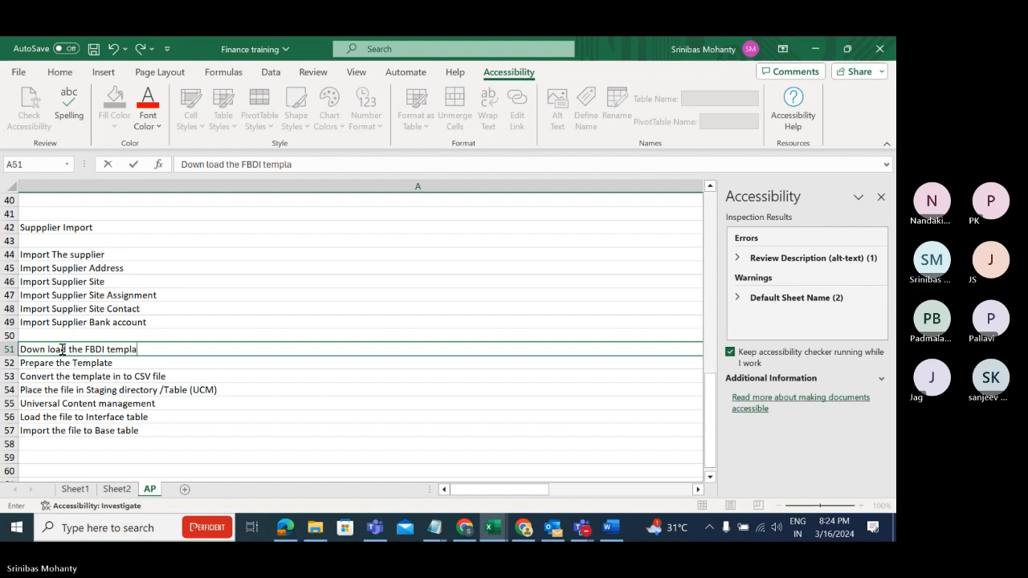
{"action": "type", "text": "te from Or"}
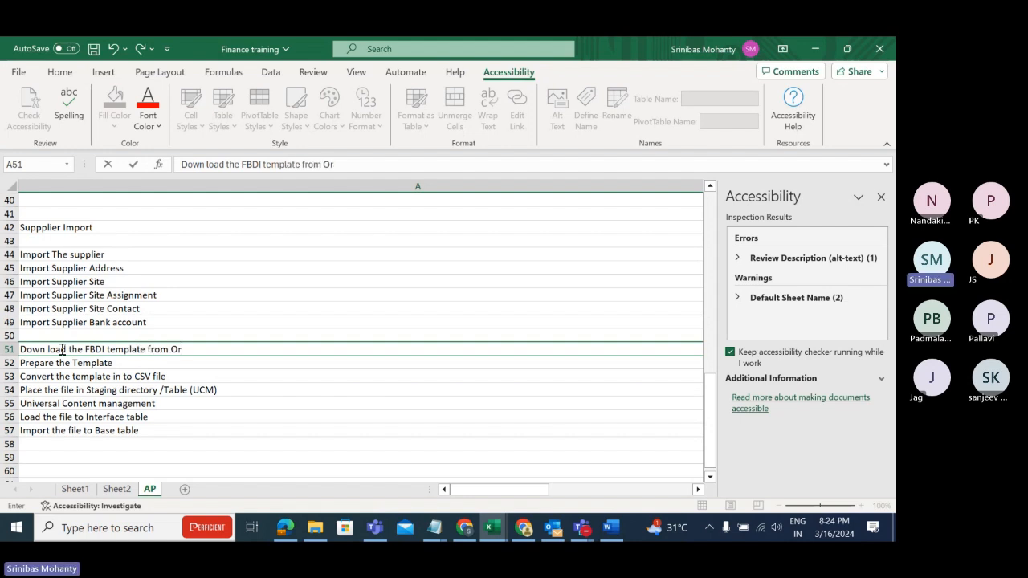
{"action": "type", "text": "acle por"}
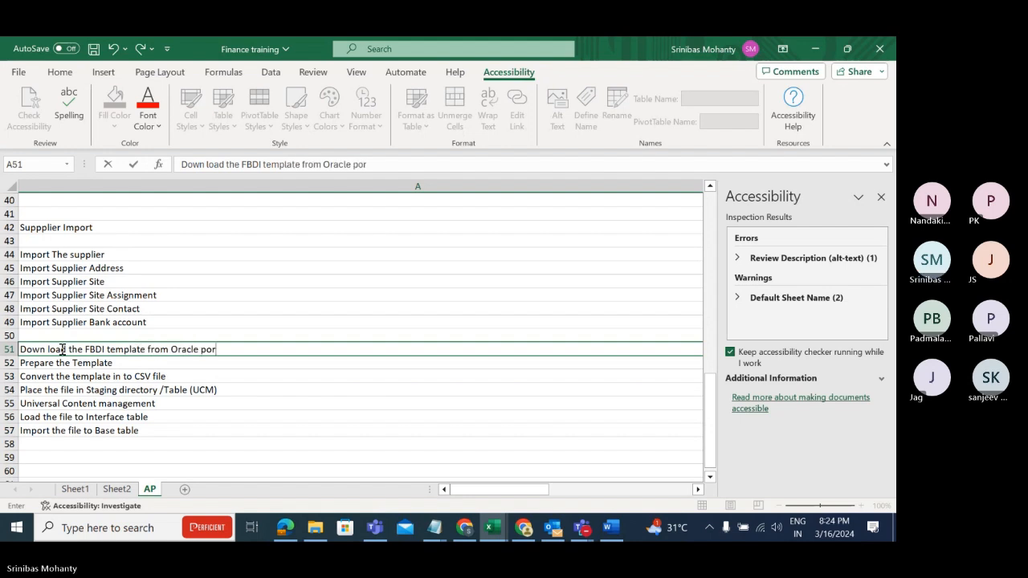
{"action": "type", "text": "tal"}
{"action": "left_click", "coordinate": [273, 417]}
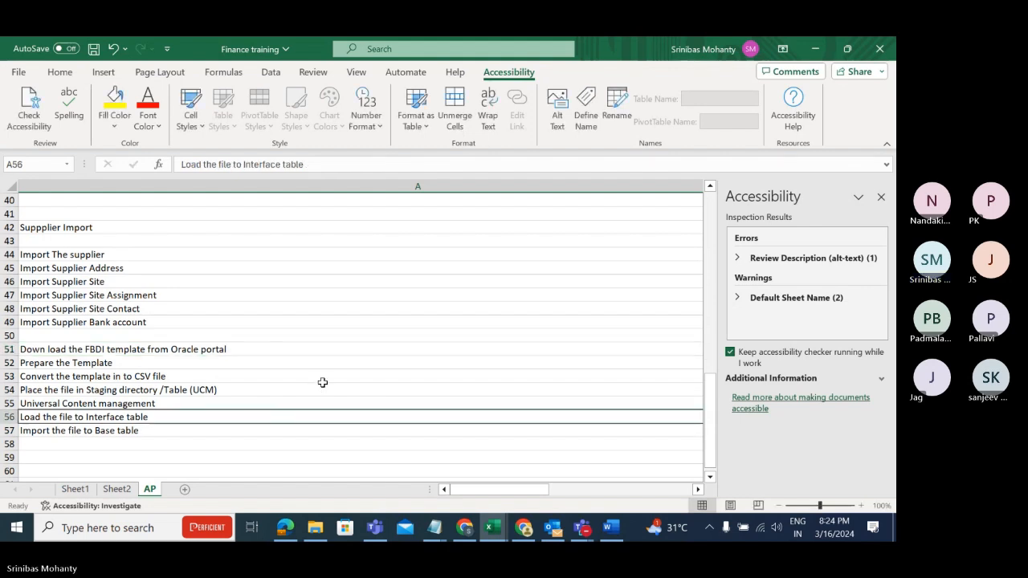
{"action": "key", "text": "Tab"}
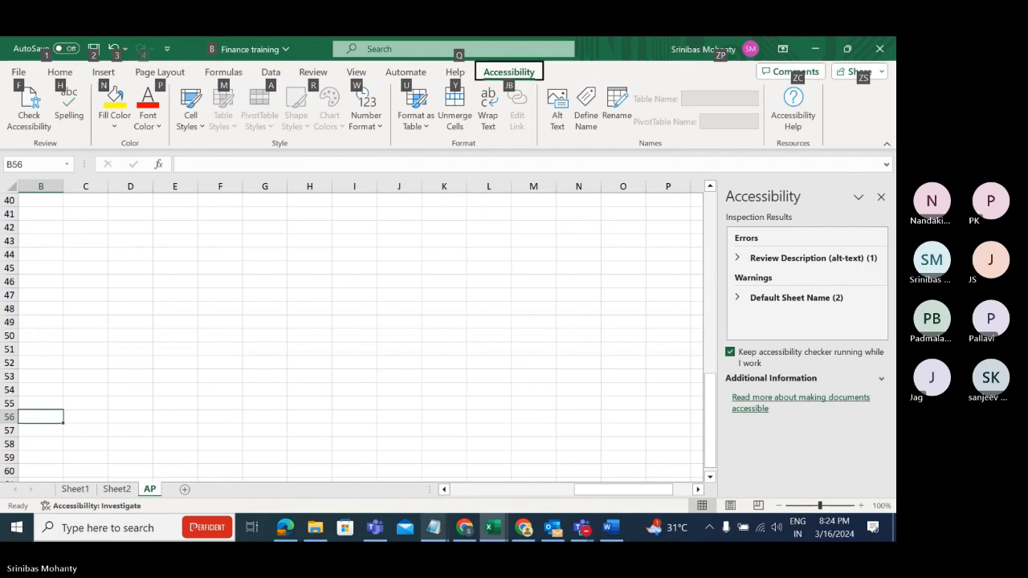
Open the SupplierImportTemplate workbook from File Explorer's Downloads folder.
{"action": "key", "text": "alt+Tab"}
{"action": "left_click", "coordinate": [316, 528]}
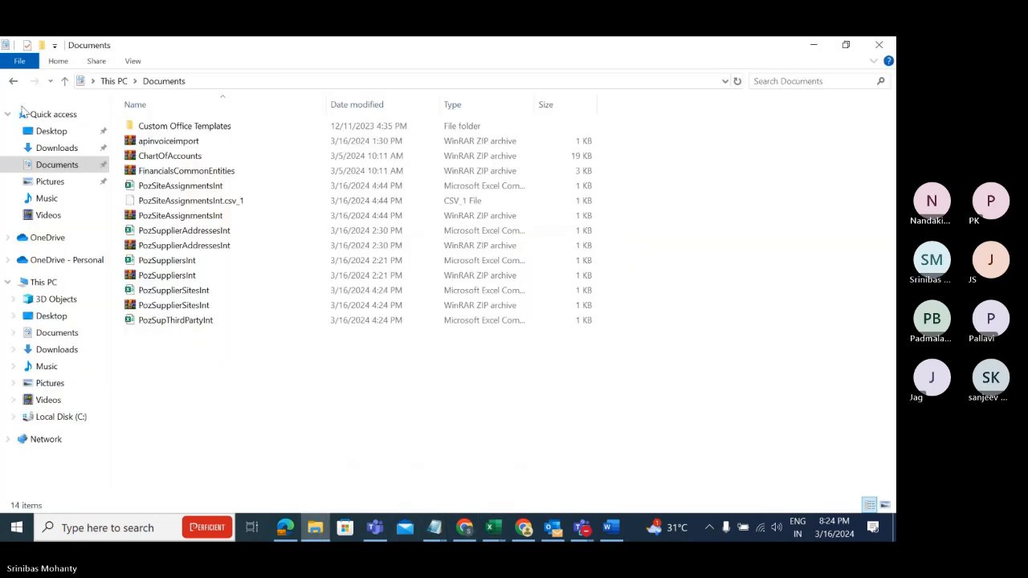
{"action": "left_click", "coordinate": [67, 148]}
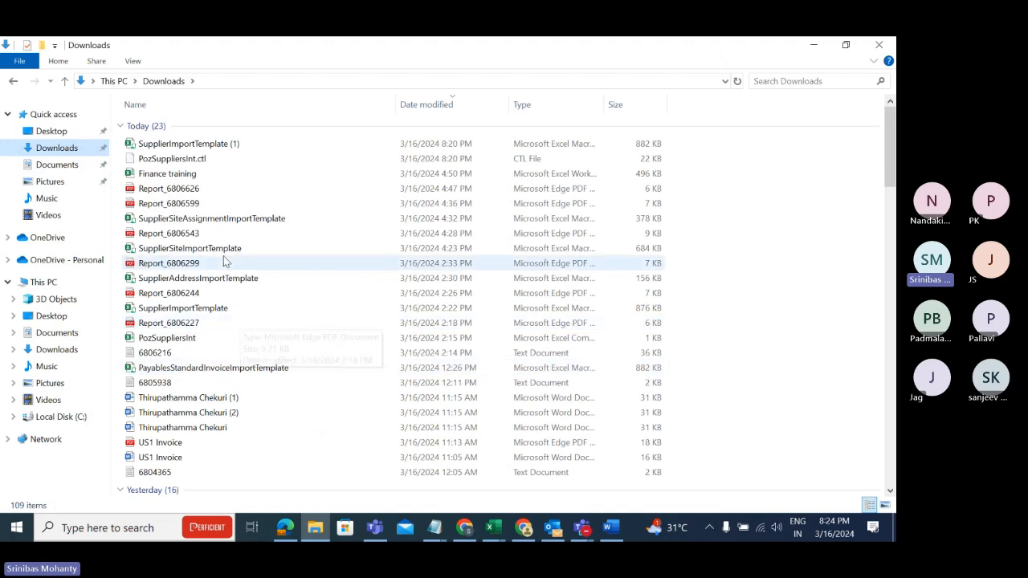
{"action": "scroll", "coordinate": [251, 276], "scroll_direction": "down", "scroll_amount": 2}
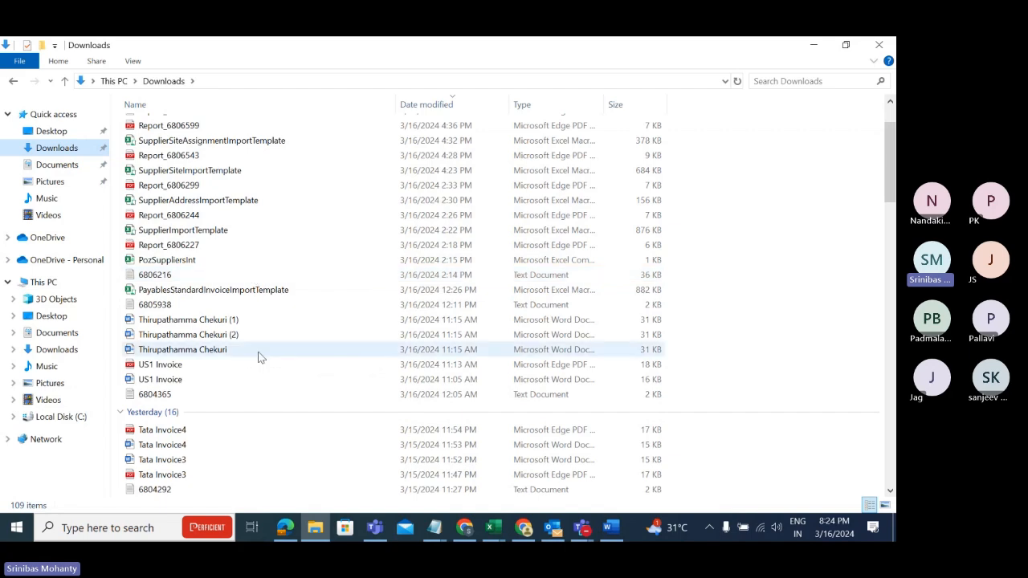
{"action": "double_click", "coordinate": [195, 233]}
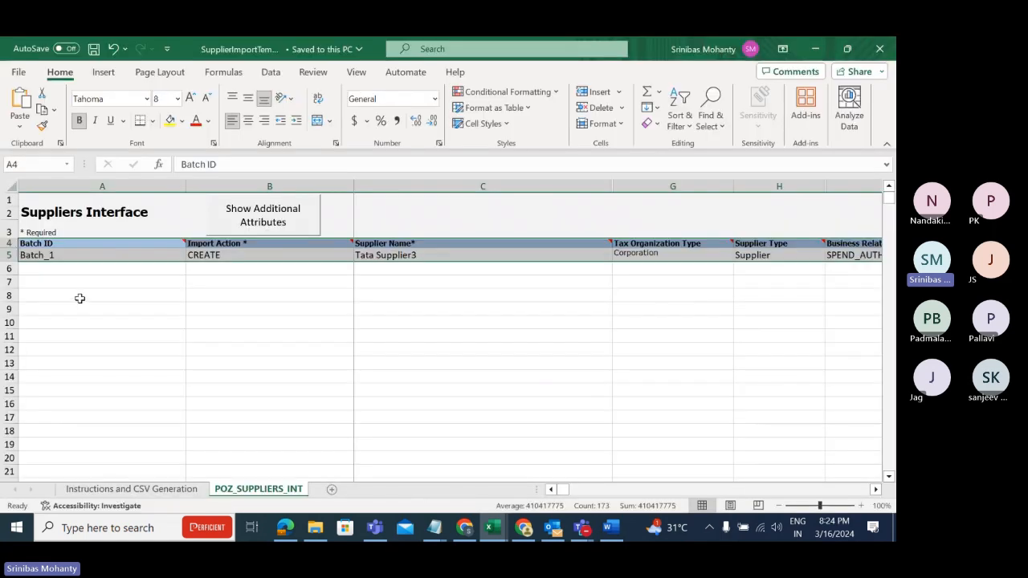
Review the supplier data in rows 5 and 6 of the POZ_SUPPLIERS_INT sheet.
{"action": "left_click", "coordinate": [80, 298]}
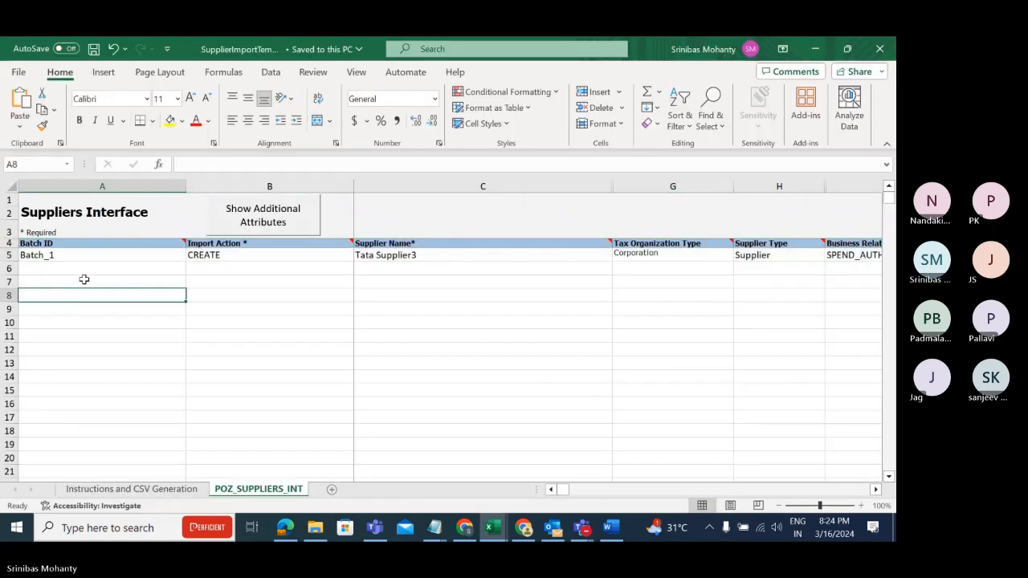
{"action": "left_click", "coordinate": [207, 338]}
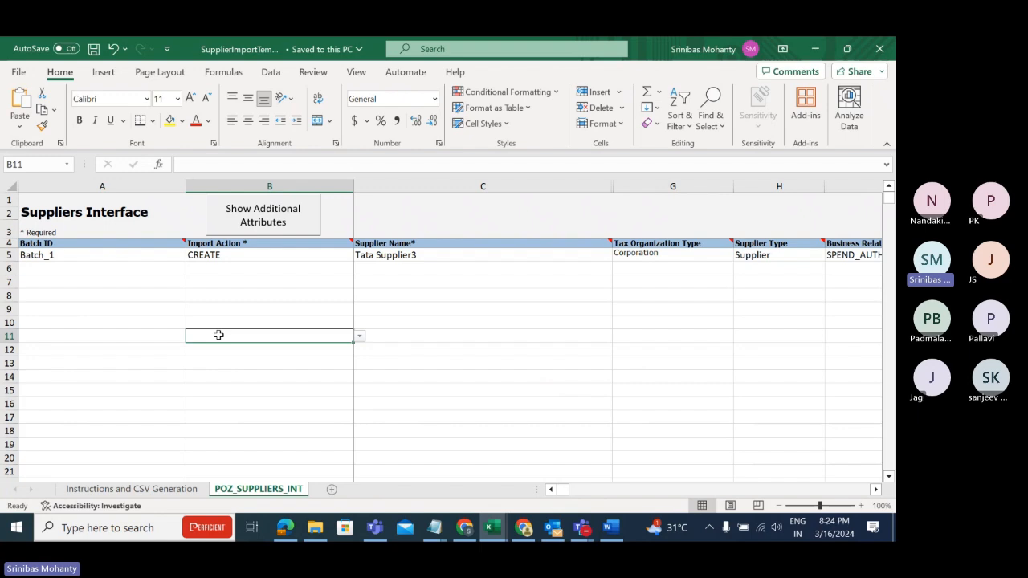
{"action": "key", "text": "alt+Tab"}
{"action": "scroll", "coordinate": [273, 323], "scroll_direction": "up", "scroll_amount": 5}
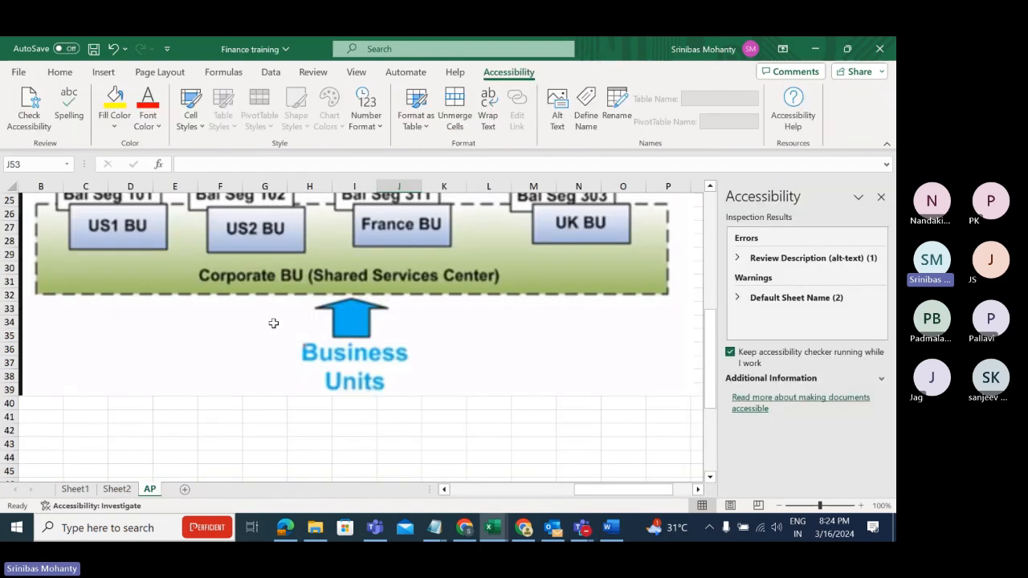
{"action": "scroll", "coordinate": [400, 427], "scroll_direction": "down", "scroll_amount": 4}
{"action": "key", "text": "alt+Tab"}
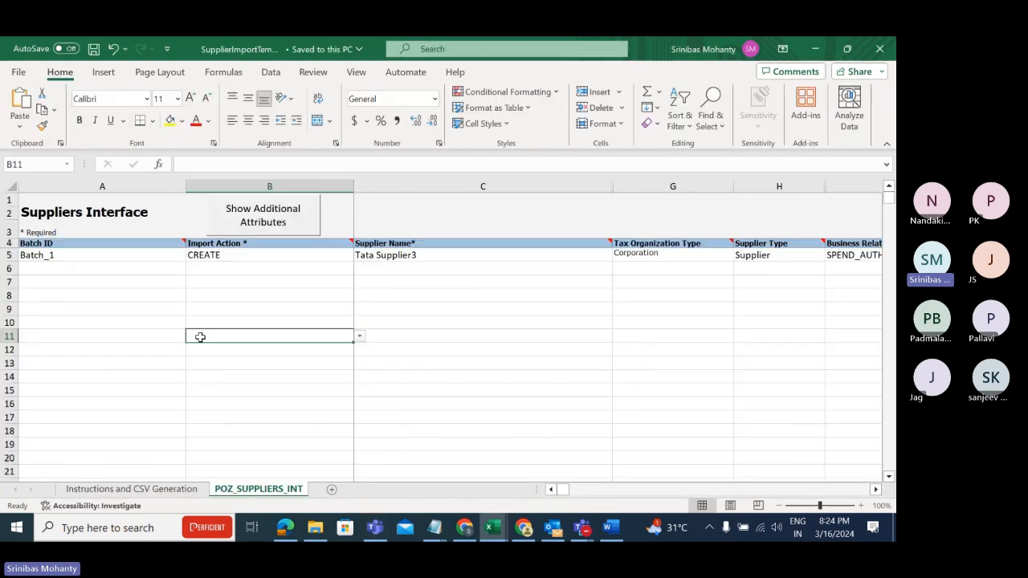
{"action": "left_click_drag", "start_coordinate": [51, 255], "coordinate": [743, 269]}
{"action": "left_click", "coordinate": [269, 384]}
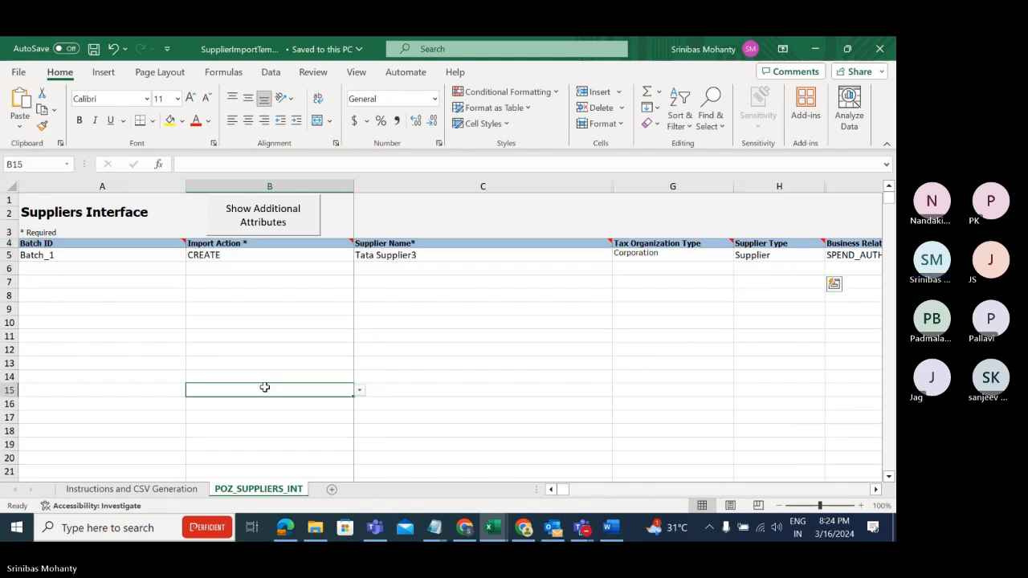
Check the Batch ID header note and start editing Batch_1 in cell A5.
{"action": "left_click", "coordinate": [60, 255]}
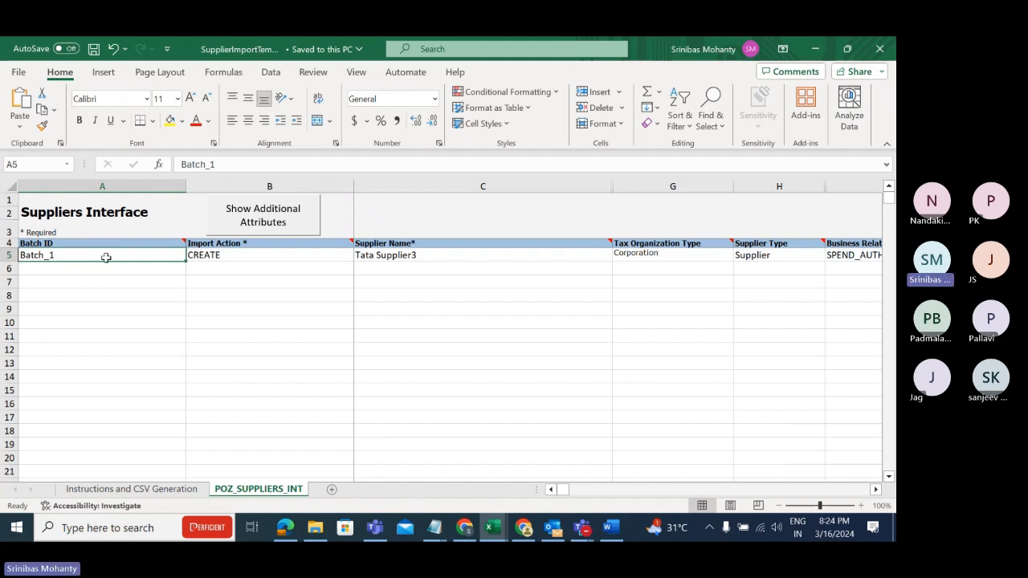
{"action": "left_click", "coordinate": [165, 295]}
{"action": "left_click", "coordinate": [117, 254]}
{"action": "mouse_move", "coordinate": [108, 248]}
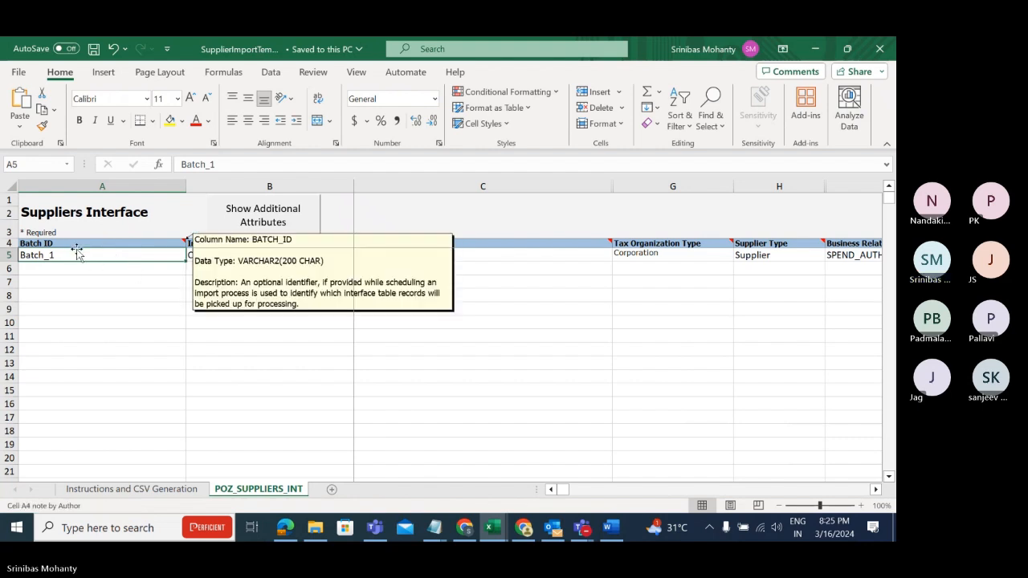
{"action": "double_click", "coordinate": [77, 254]}
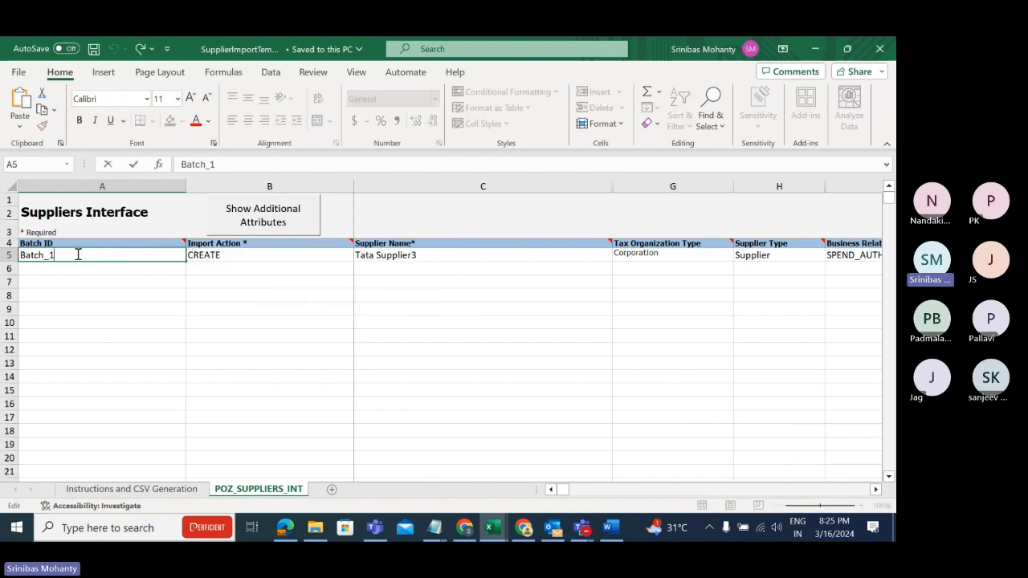
Change the batch ID in A5 from Batch_1 to Batch_2, keeping Import Action CREATE.
{"action": "key", "text": "BackSpace"}
{"action": "left_click", "coordinate": [182, 351]}
{"action": "left_click", "coordinate": [324, 254]}
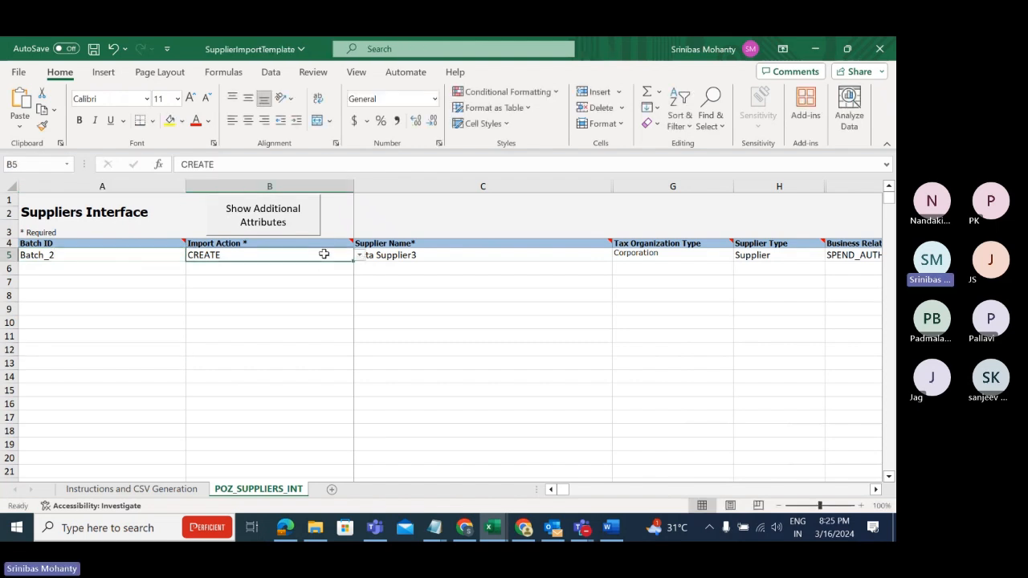
{"action": "left_click", "coordinate": [359, 254]}
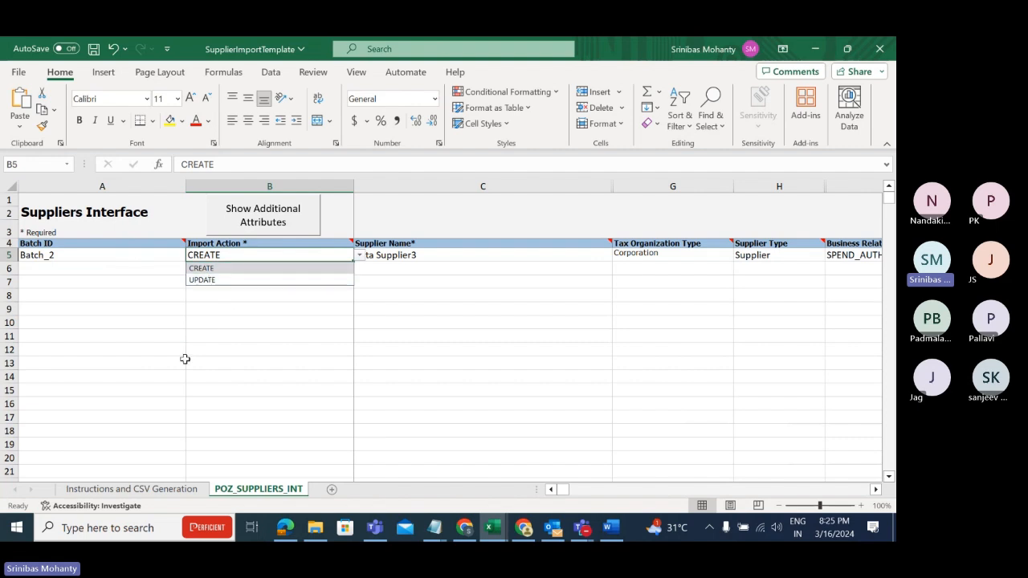
{"action": "left_click", "coordinate": [231, 306]}
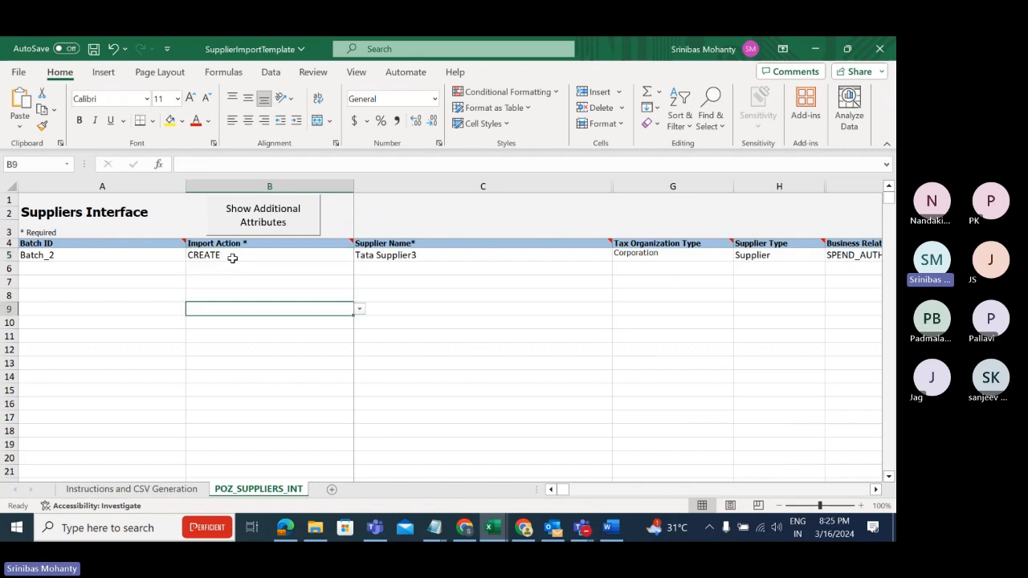
{"action": "left_click", "coordinate": [106, 255]}
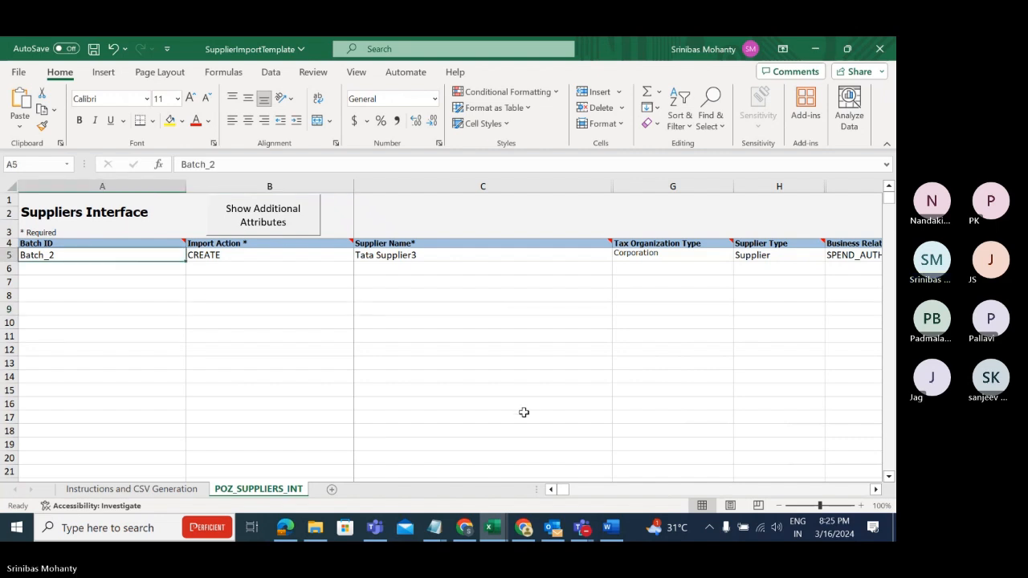
Hide the Fusion Finance Training meeting window and select supplier name Tata Supplier3 in C5.
{"action": "mouse_move", "coordinate": [584, 530]}
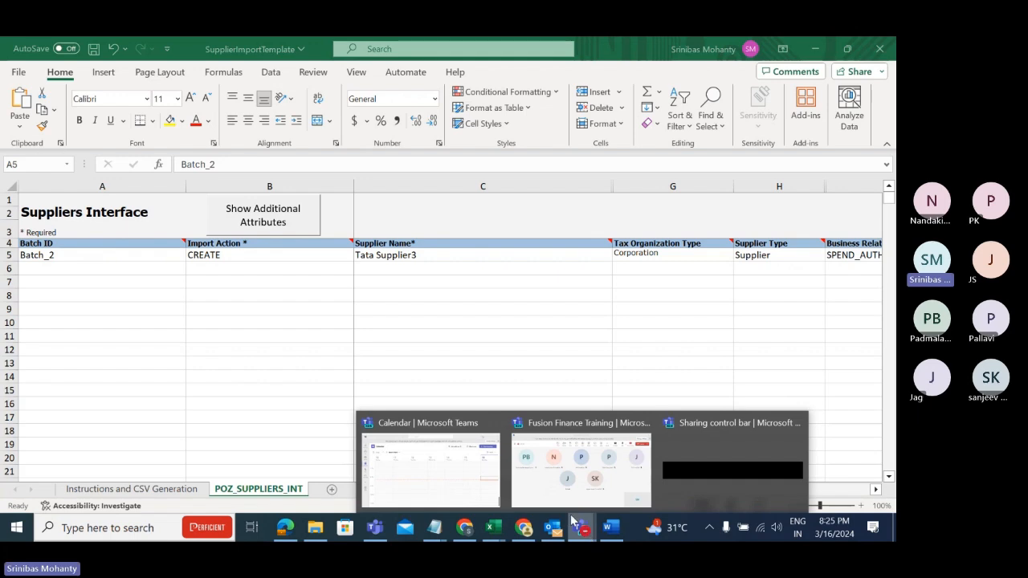
{"action": "left_click", "coordinate": [566, 478]}
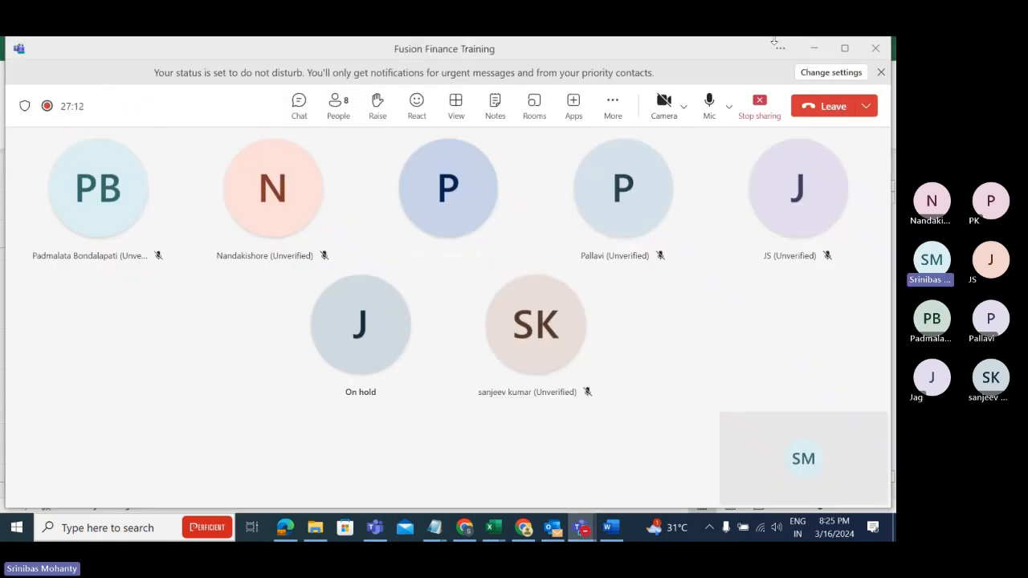
{"action": "left_click", "coordinate": [814, 48]}
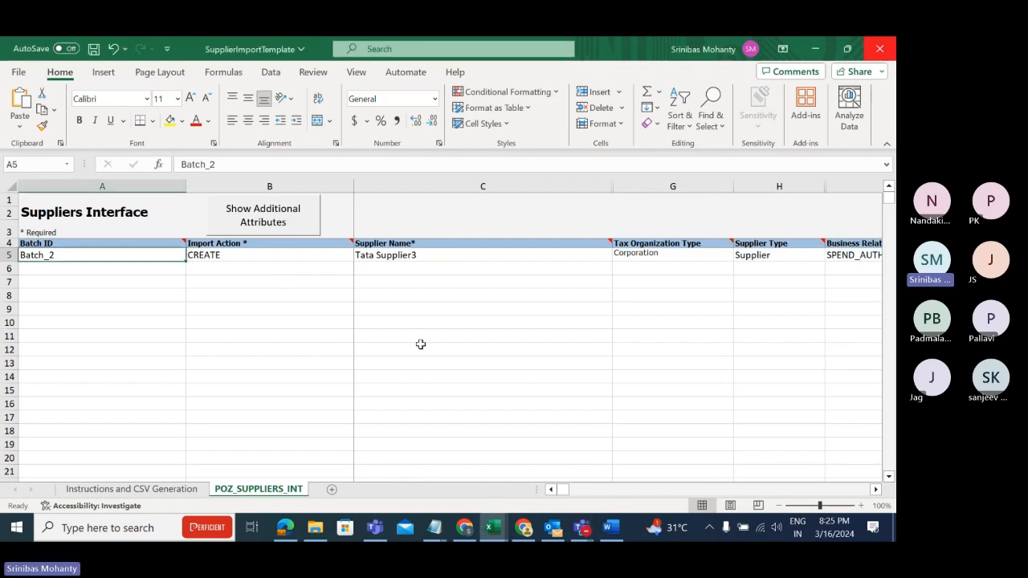
{"action": "left_click", "coordinate": [426, 257]}
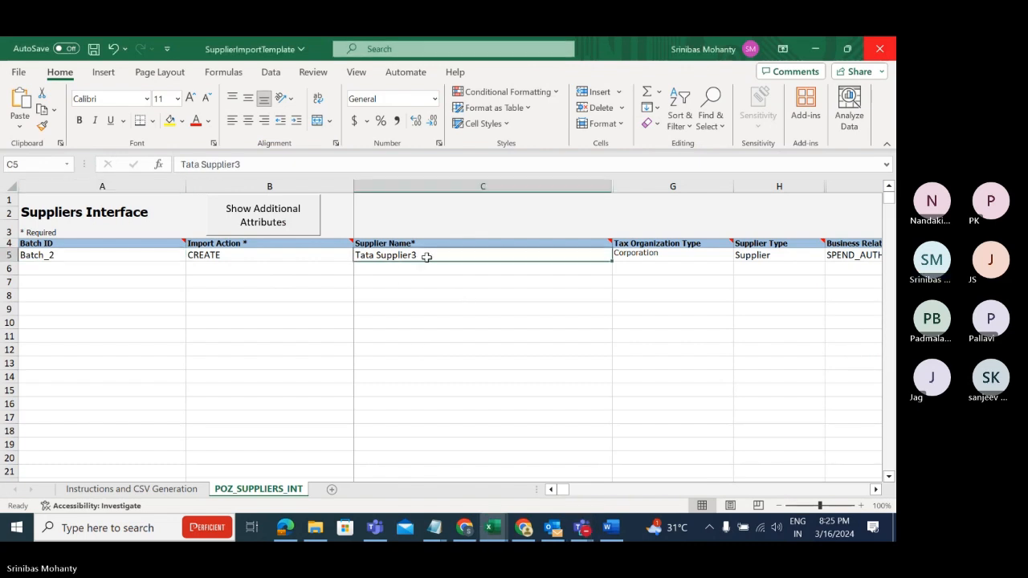
Rename the supplier in C5 from Tata Supplier3 to Tata Supplier4.
{"action": "left_click", "coordinate": [282, 164]}
{"action": "key", "text": "BackSpace"}
{"action": "type", "text": "4"}
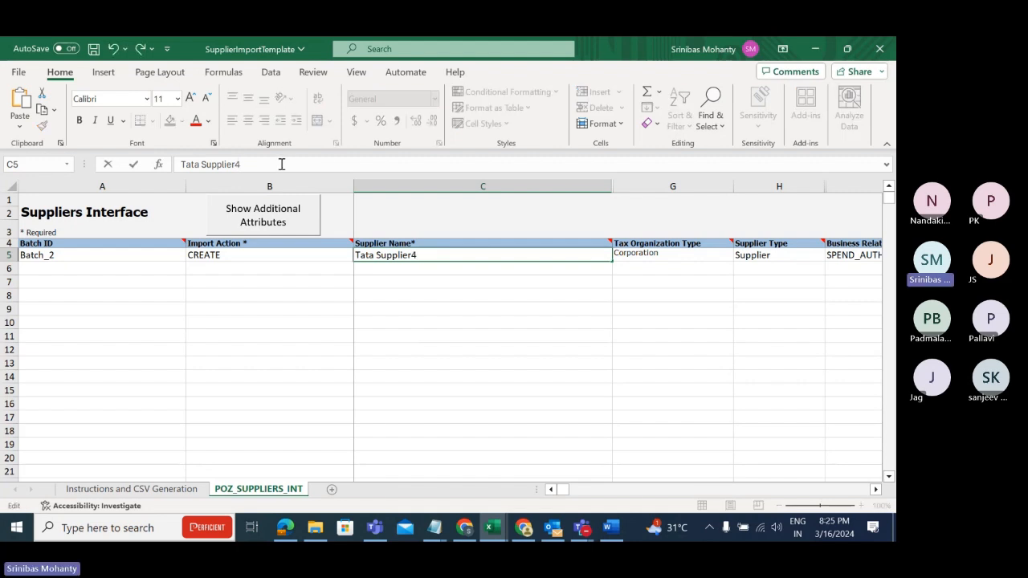
{"action": "left_click", "coordinate": [307, 328]}
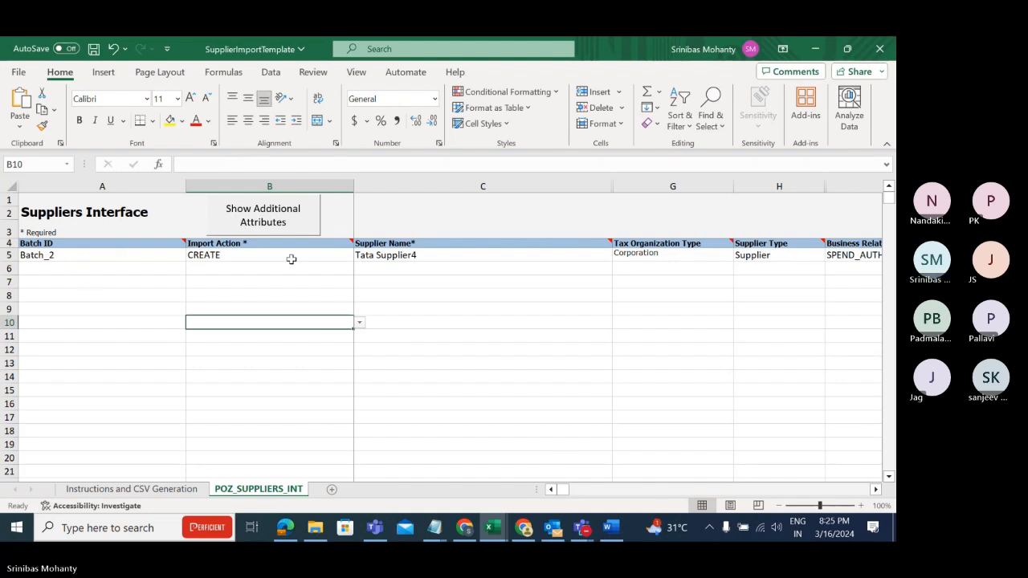
Verify Tax Organization Type Corporation, Supplier Type Supplier and Business Relationship SPEND_AUTHORIZED.
{"action": "left_click", "coordinate": [652, 259]}
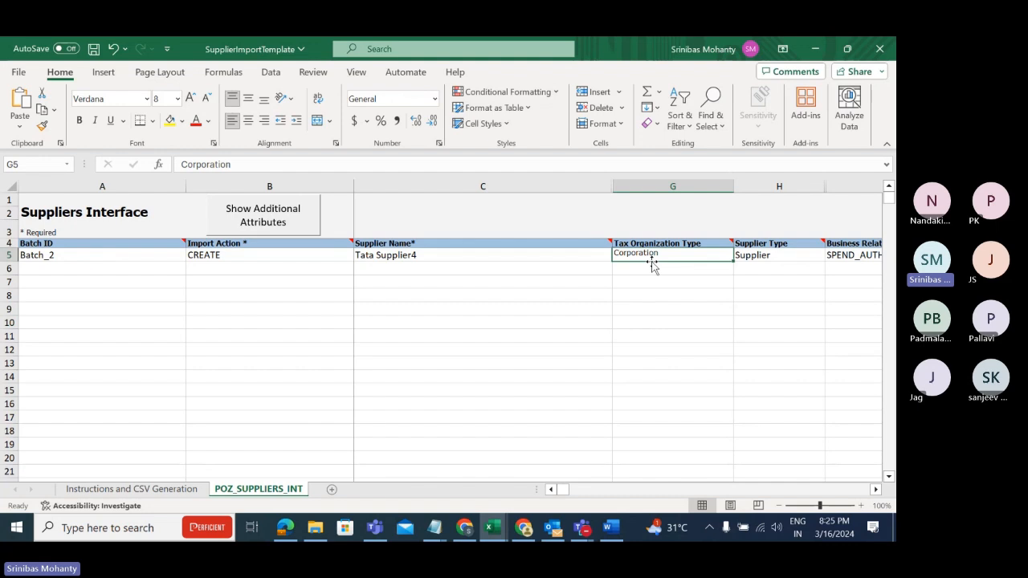
{"action": "left_click", "coordinate": [877, 490]}
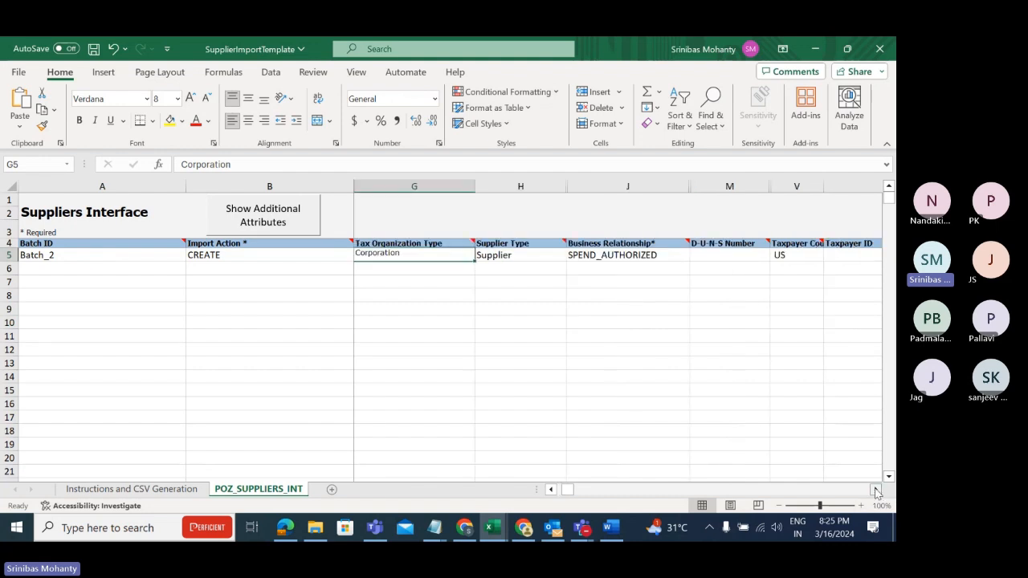
{"action": "left_click", "coordinate": [531, 255]}
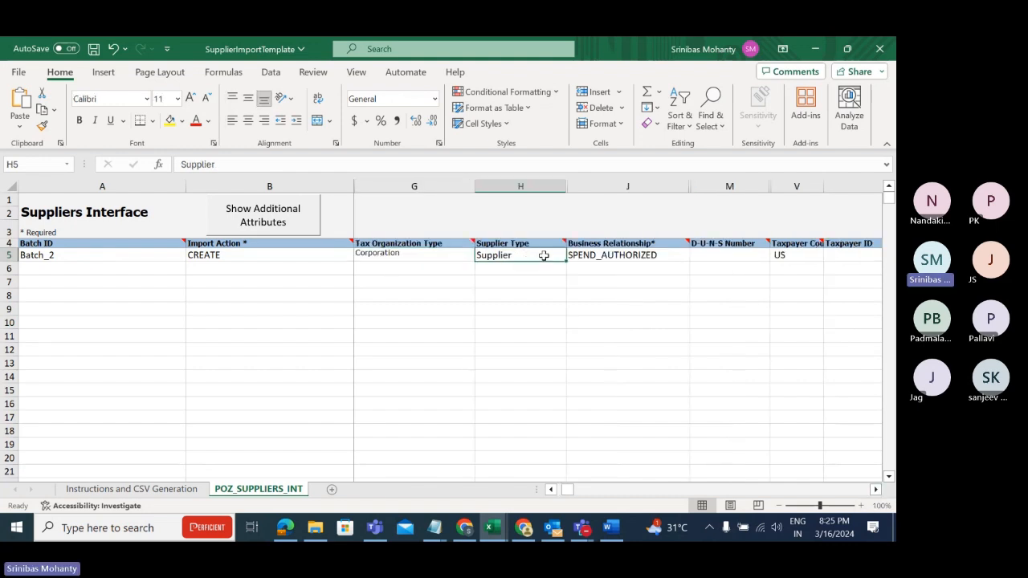
{"action": "left_click", "coordinate": [674, 256]}
{"action": "left_click", "coordinate": [696, 255]}
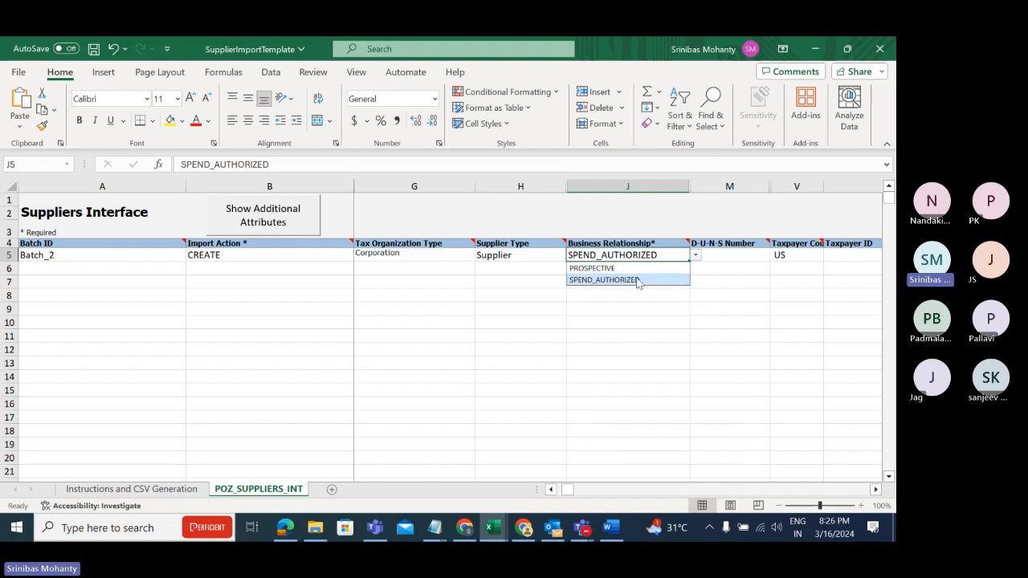
{"action": "left_click", "coordinate": [684, 324]}
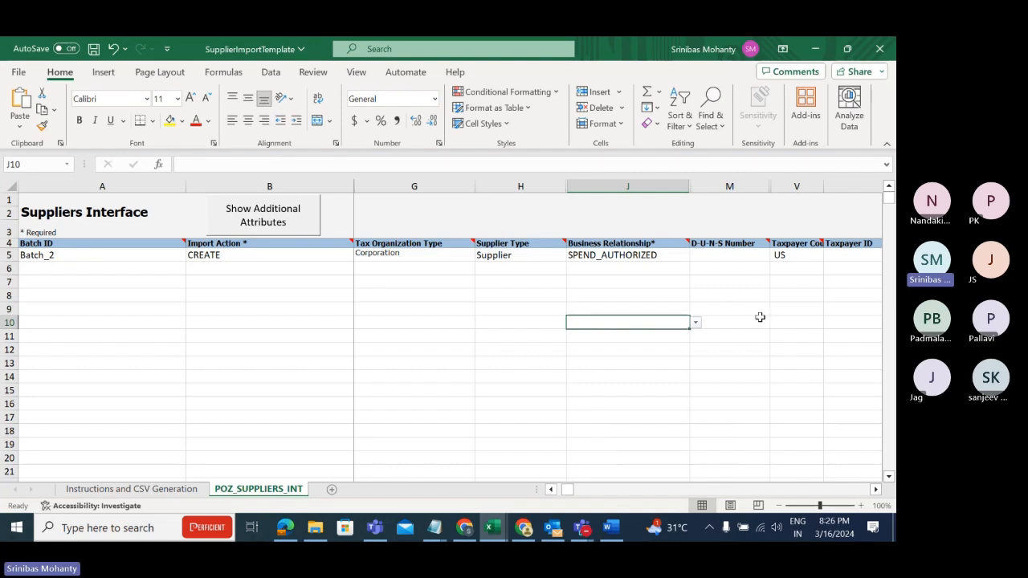
{"action": "left_click", "coordinate": [665, 254]}
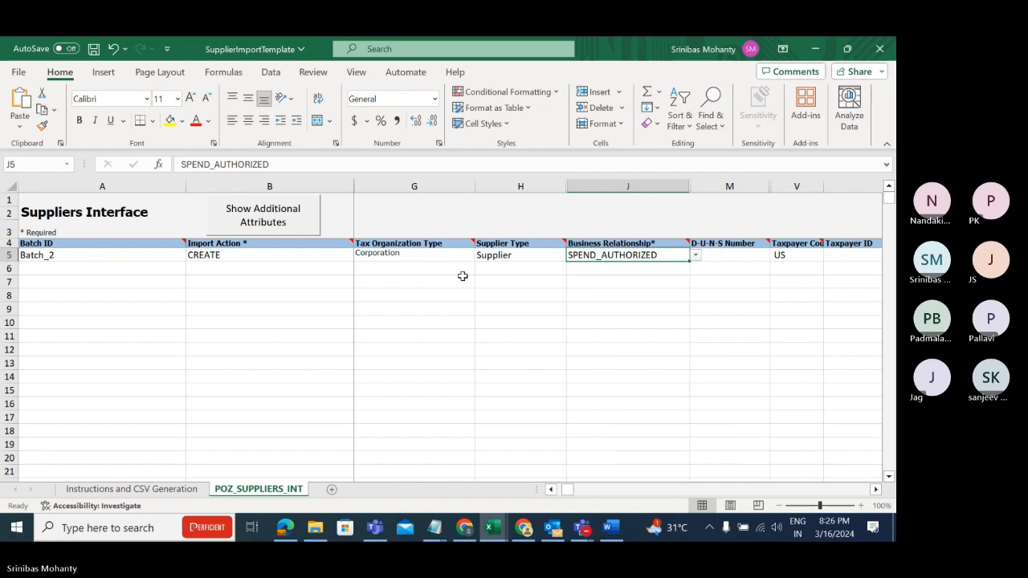
{"action": "left_click", "coordinate": [877, 490]}
{"action": "left_click", "coordinate": [877, 490]}
{"action": "left_click", "coordinate": [877, 490]}
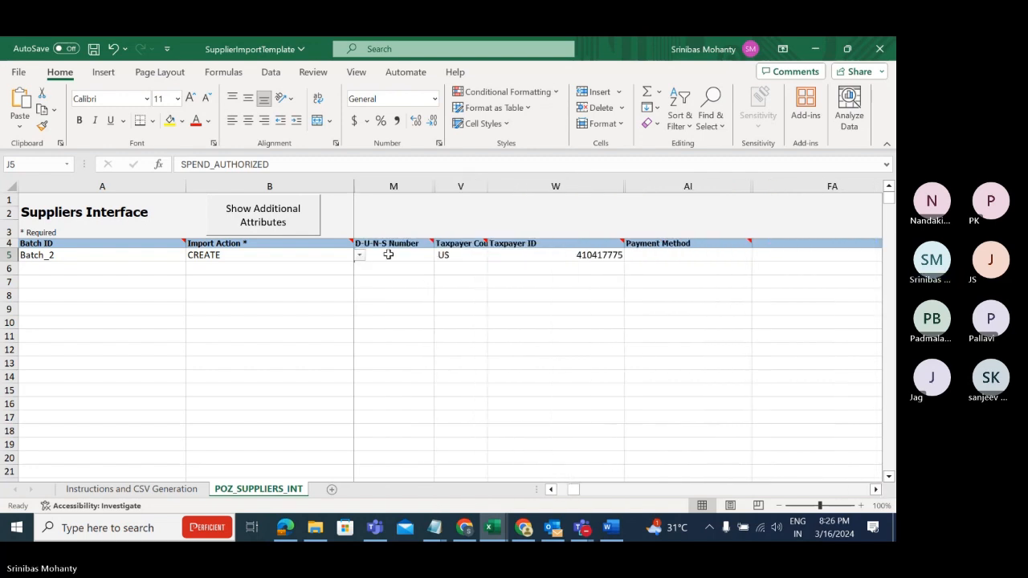
Widen the Taxpayer Country column and check its US value.
{"action": "left_click", "coordinate": [388, 255]}
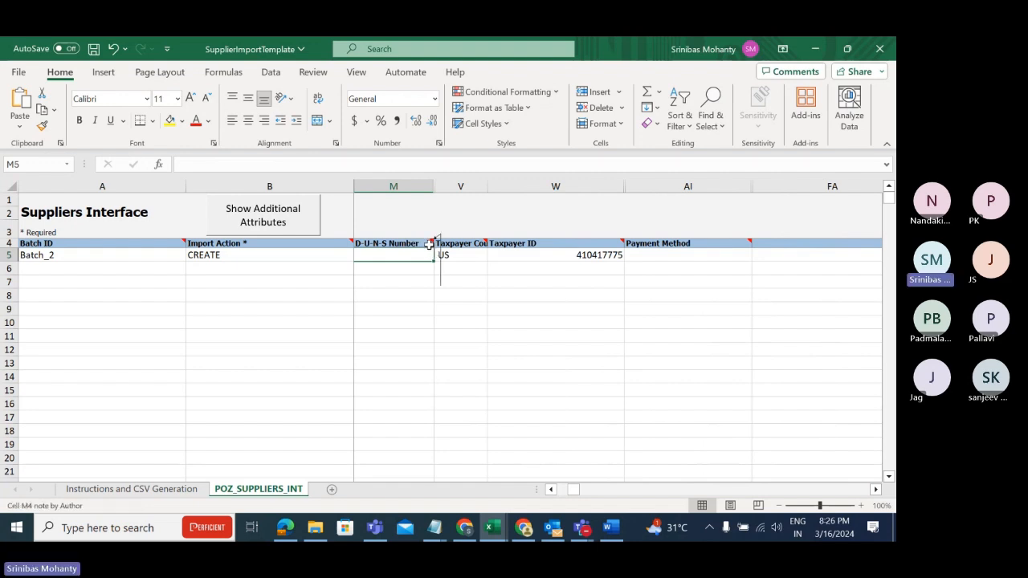
{"action": "left_click", "coordinate": [413, 322]}
{"action": "left_click", "coordinate": [404, 255]}
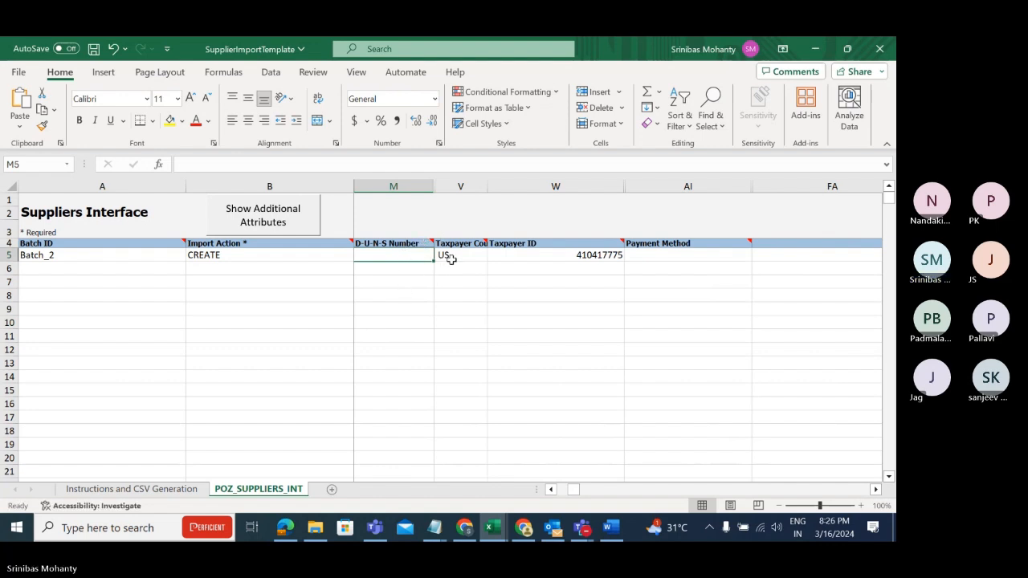
{"action": "left_click_drag", "start_coordinate": [486, 187], "coordinate": [499, 187]}
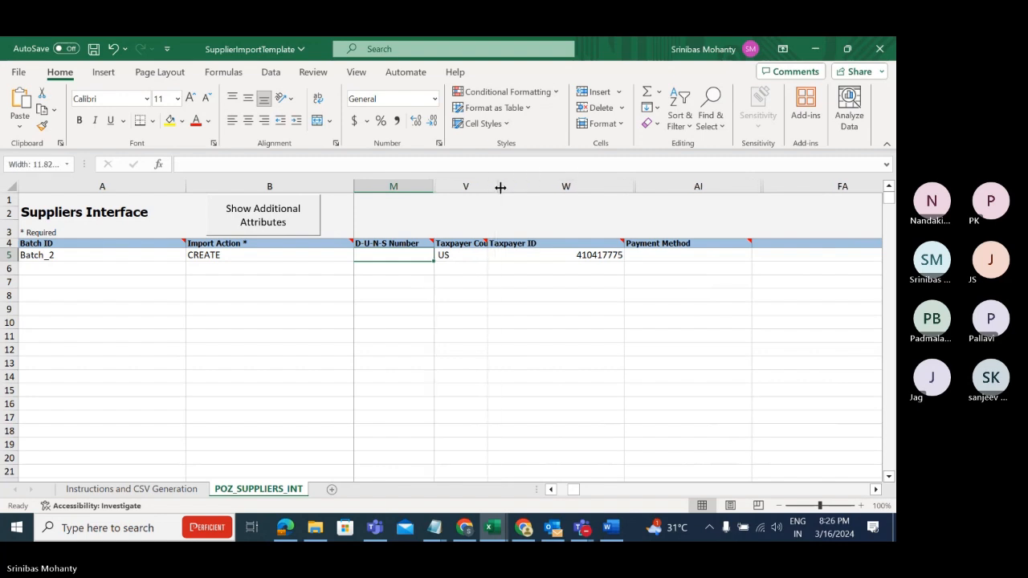
{"action": "left_click", "coordinate": [478, 254]}
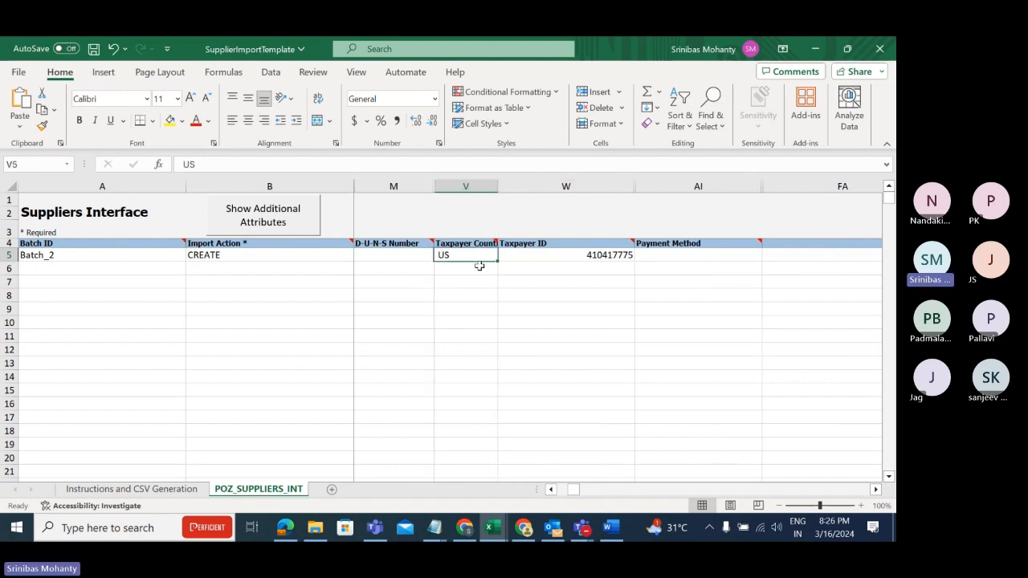
{"action": "left_click", "coordinate": [534, 254]}
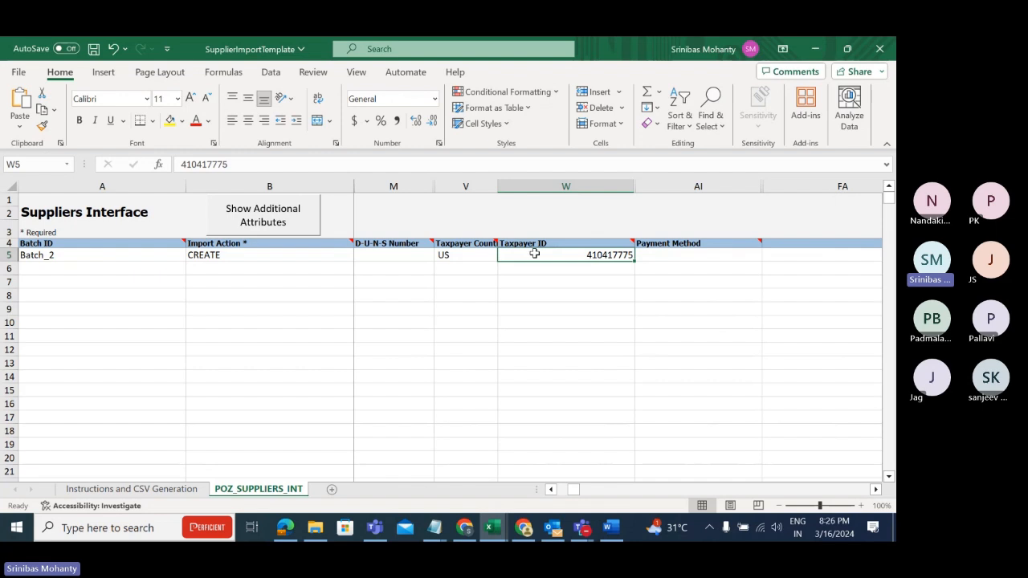
{"action": "left_click", "coordinate": [315, 164]}
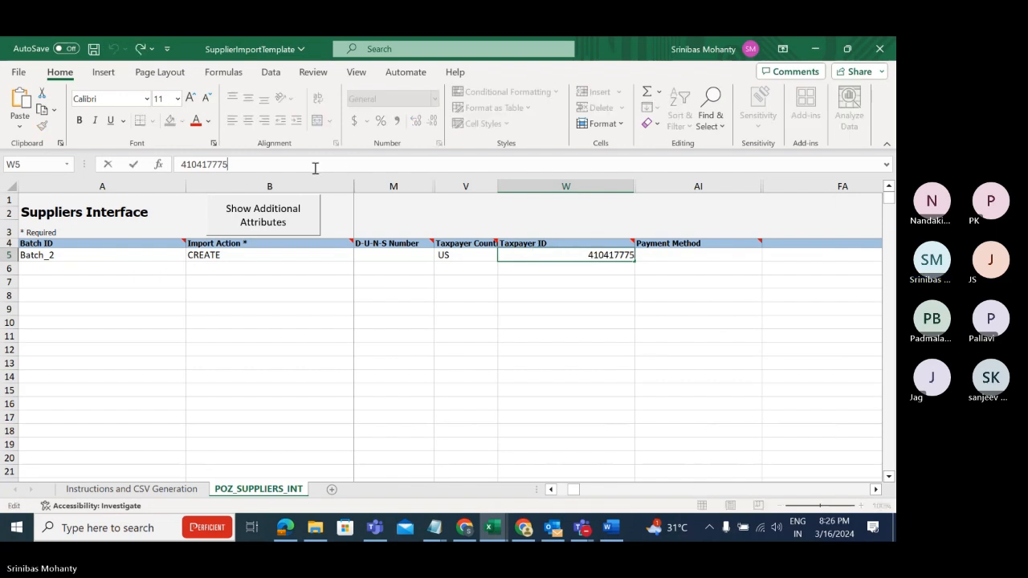
{"action": "key", "text": "BackSpace"}
{"action": "type", "text": "6"}
{"action": "left_click", "coordinate": [551, 351]}
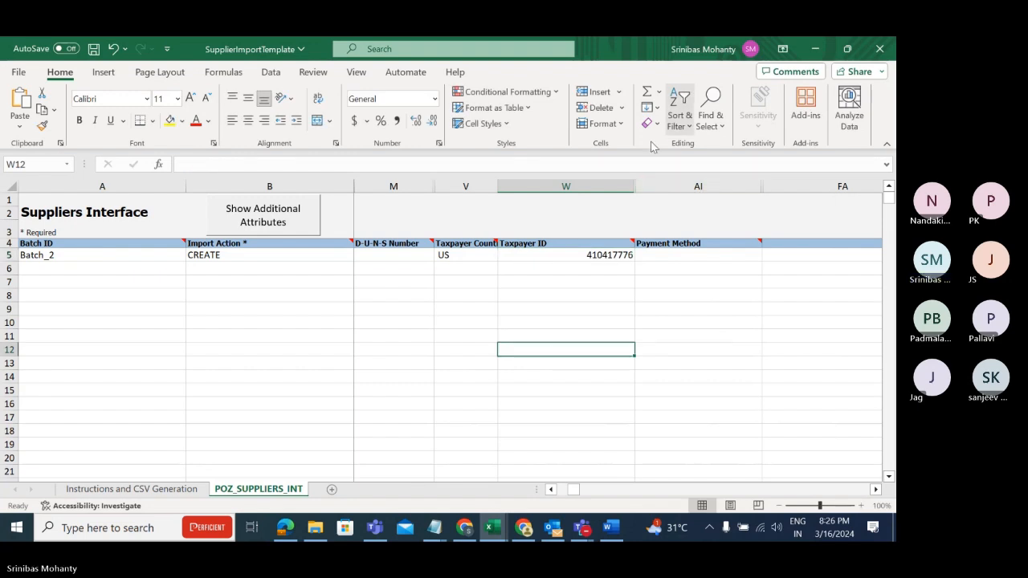
{"action": "left_click", "coordinate": [575, 255]}
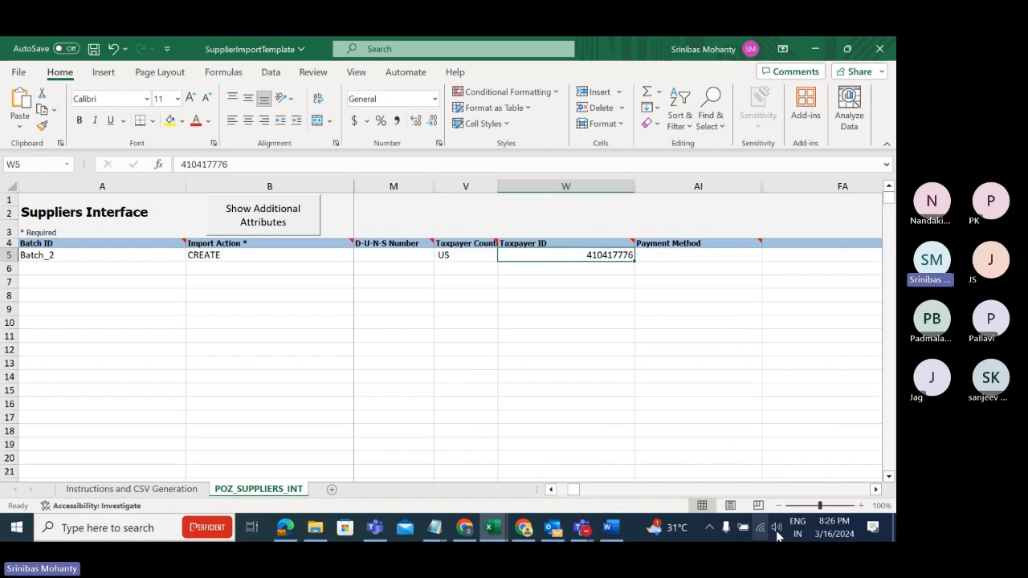
{"action": "left_click_drag", "start_coordinate": [573, 492], "coordinate": [493, 456]}
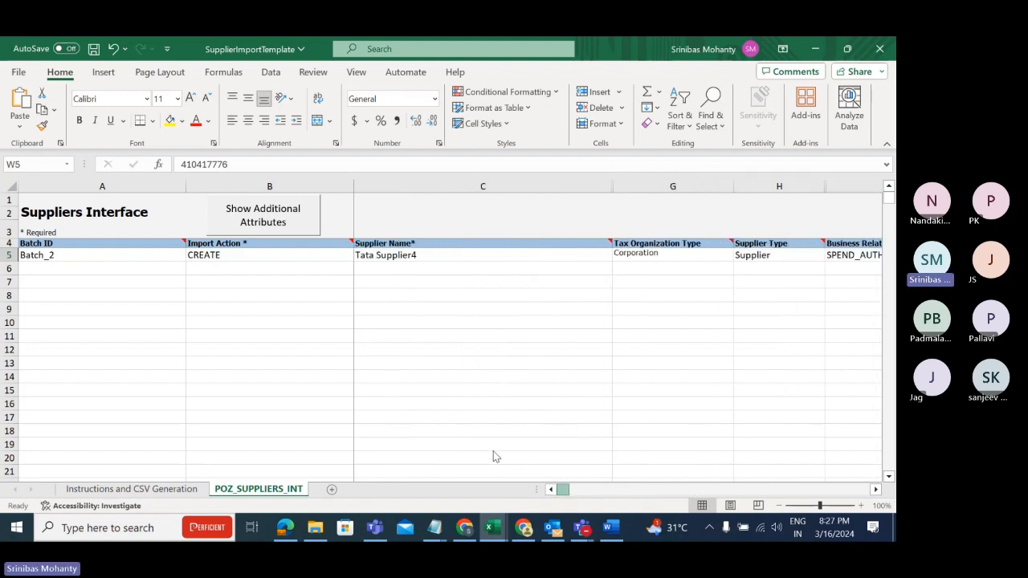
Recheck the Batch_2 batch ID and CREATE import action in row 5.
{"action": "left_click", "coordinate": [707, 365]}
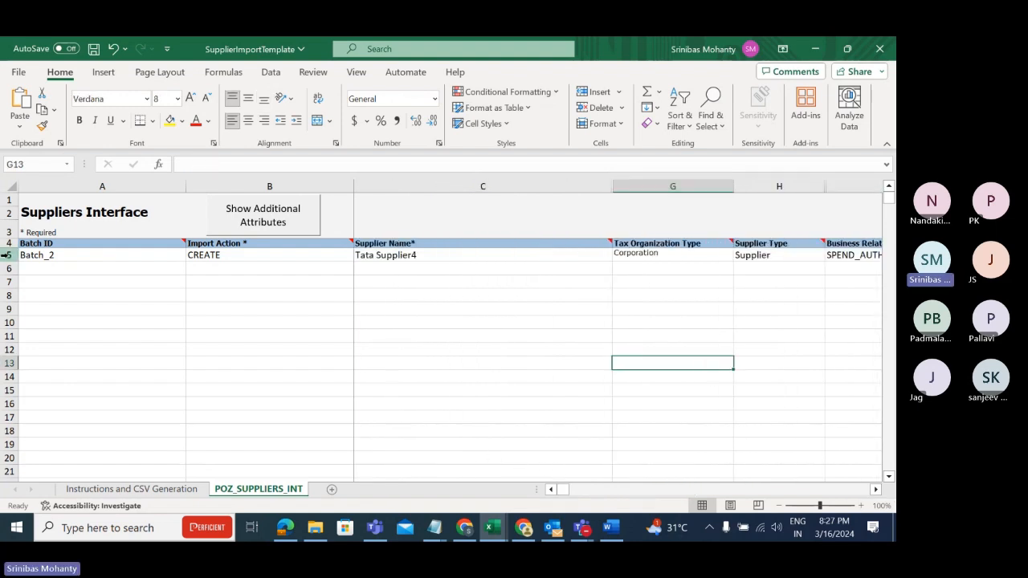
{"action": "left_click", "coordinate": [82, 254]}
{"action": "left_click", "coordinate": [254, 256]}
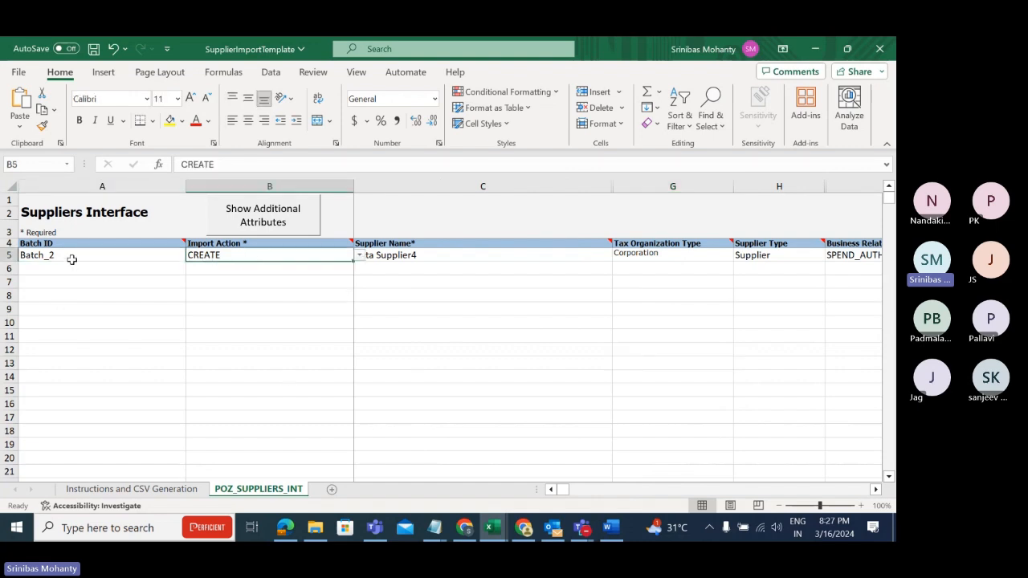
{"action": "left_click", "coordinate": [82, 254]}
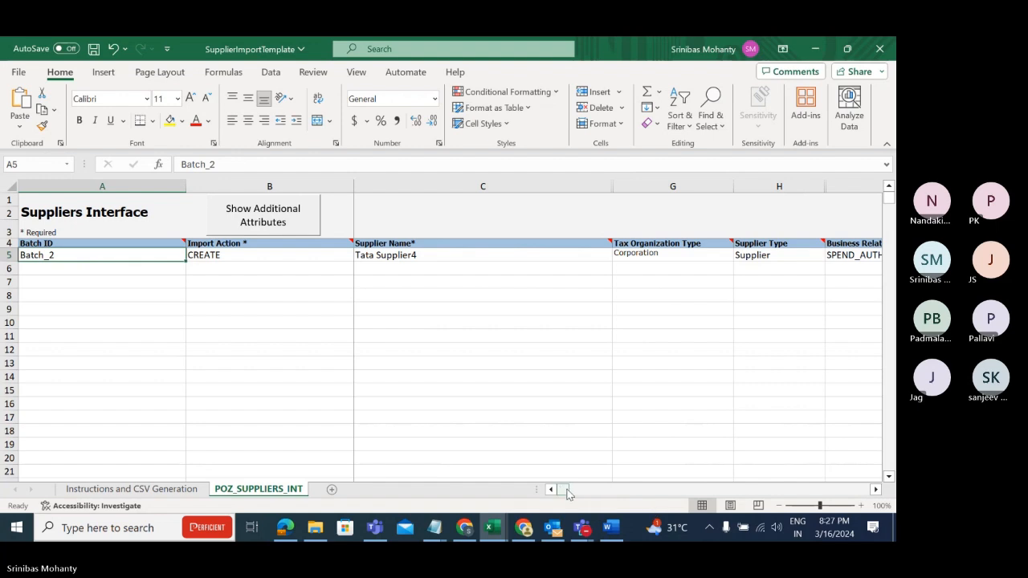
{"action": "mouse_move", "coordinate": [566, 491]}
{"action": "left_mouse_down"}
{"action": "mouse_move", "coordinate": [580, 492]}
{"action": "mouse_move", "coordinate": [562, 491]}
{"action": "left_mouse_up"}
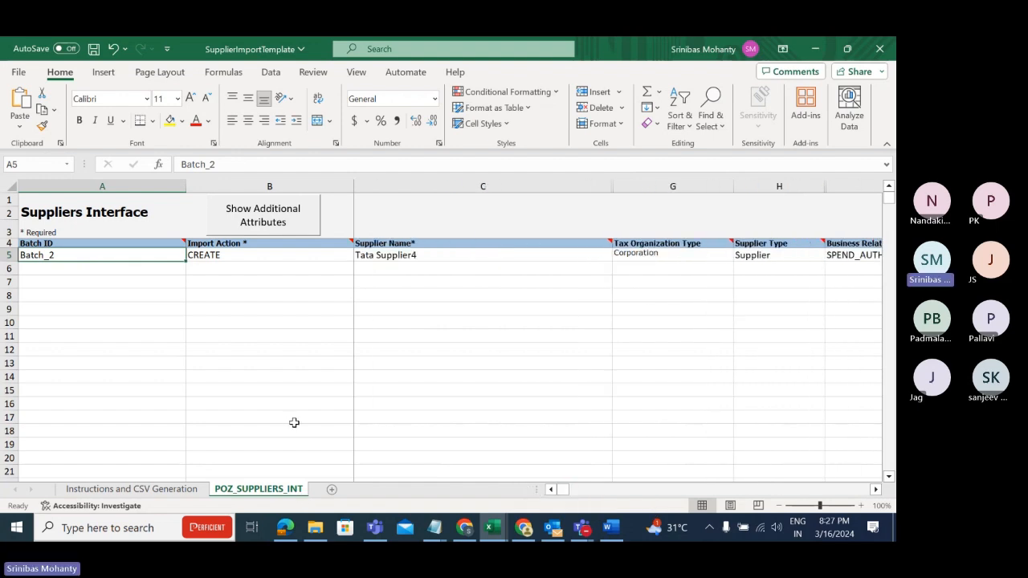
Move the ChartOfAccounts desktop icon beside IT help desk, then switch to the Instructions and CSV Generation sheet.
{"action": "key", "text": "super+d"}
{"action": "left_click_drag", "start_coordinate": [288, 366], "coordinate": [235, 368]}
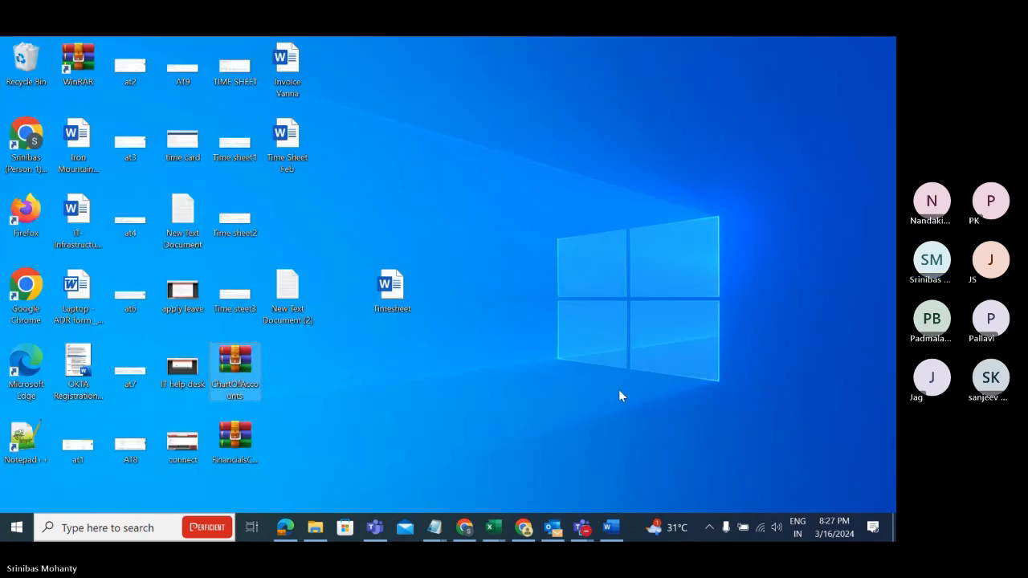
{"action": "key", "text": "super+d"}
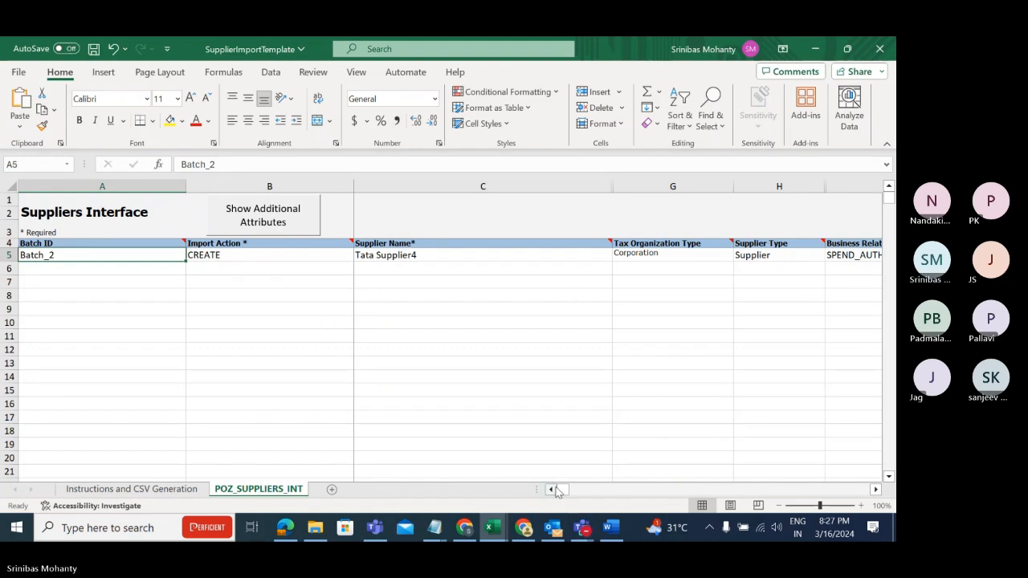
{"action": "mouse_move", "coordinate": [563, 490]}
{"action": "left_mouse_down"}
{"action": "mouse_move", "coordinate": [596, 496]}
{"action": "mouse_move", "coordinate": [563, 493]}
{"action": "left_mouse_up"}
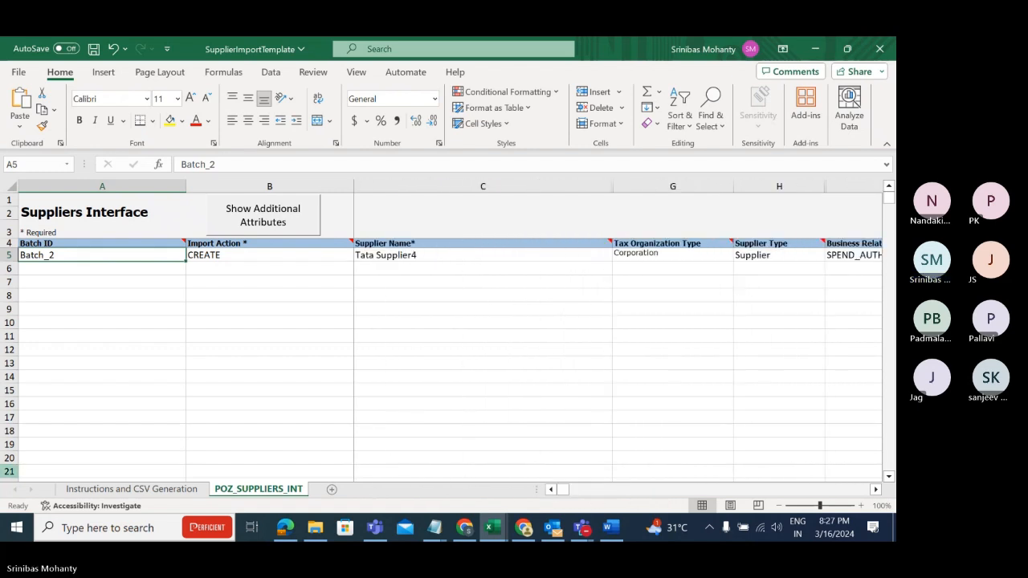
{"action": "left_click", "coordinate": [134, 490]}
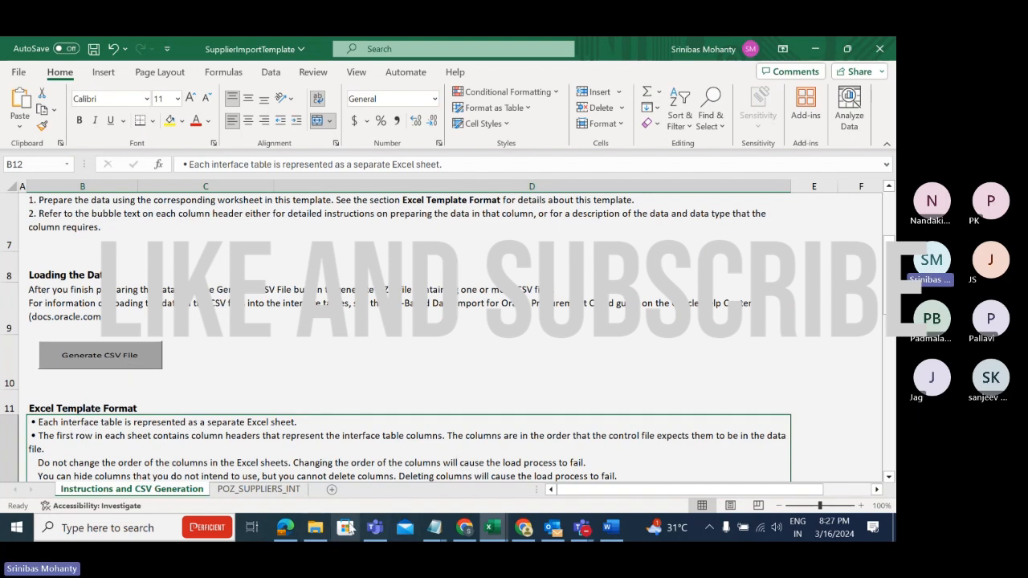
Review the Properties of SupplierImportTemplate (1) in Downloads, then close them and minimize File Explorer.
{"action": "left_click", "coordinate": [316, 528]}
{"action": "scroll", "coordinate": [241, 251], "scroll_direction": "up", "scroll_amount": 2}
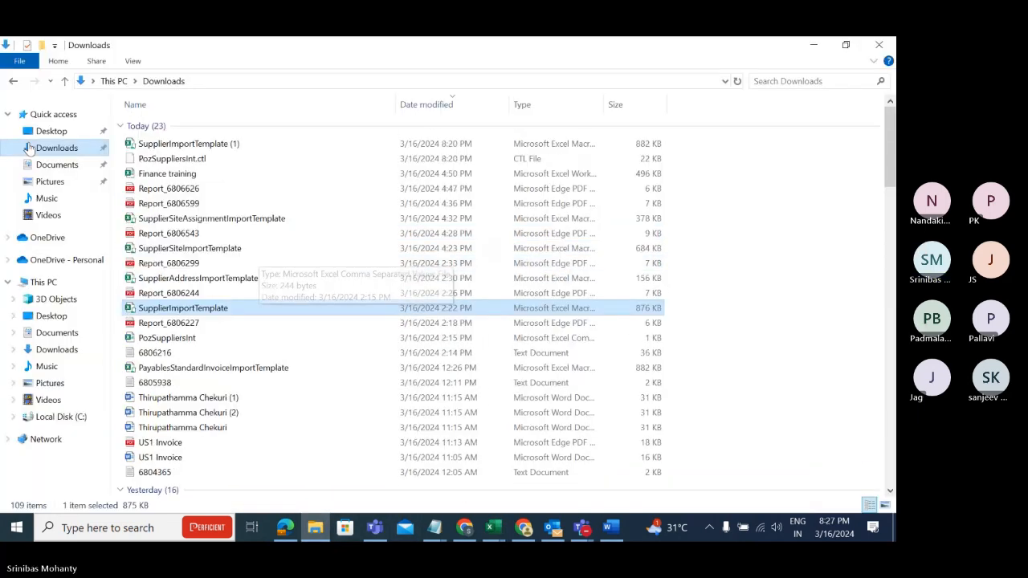
{"action": "left_click", "coordinate": [49, 147]}
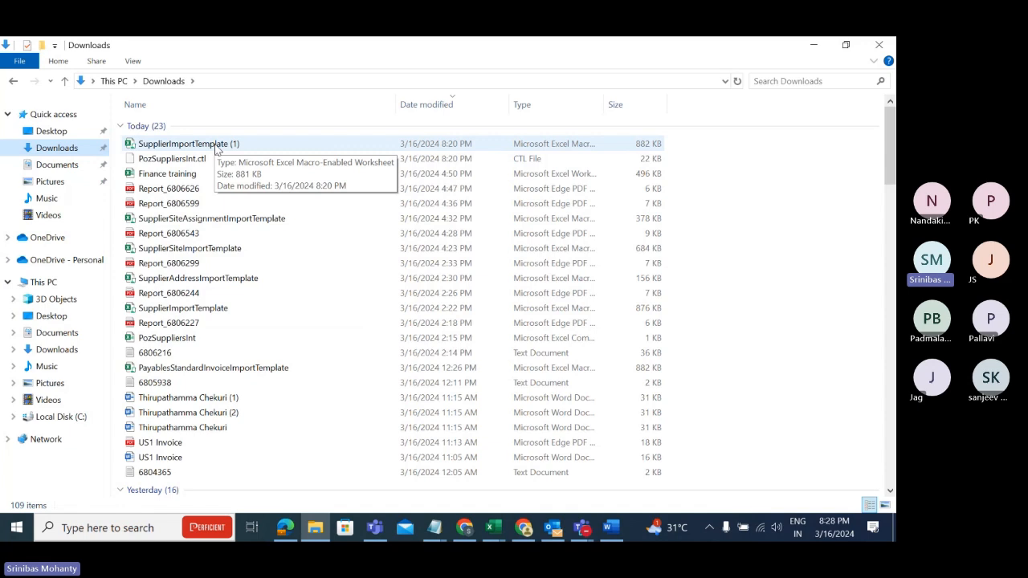
{"action": "right_click", "coordinate": [215, 149]}
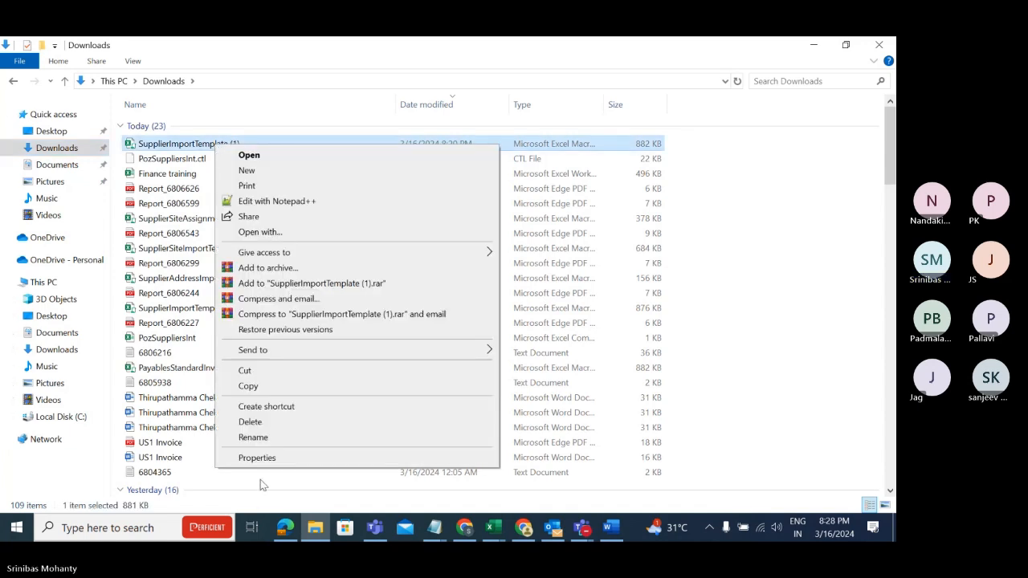
{"action": "left_click", "coordinate": [260, 457]}
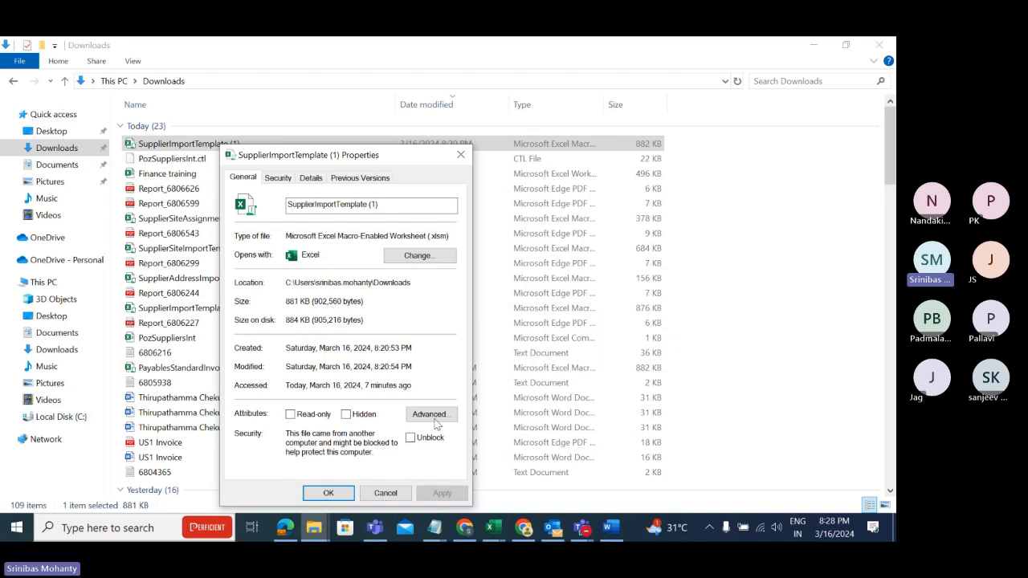
{"action": "left_click", "coordinate": [462, 154]}
{"action": "left_click", "coordinate": [817, 43]}
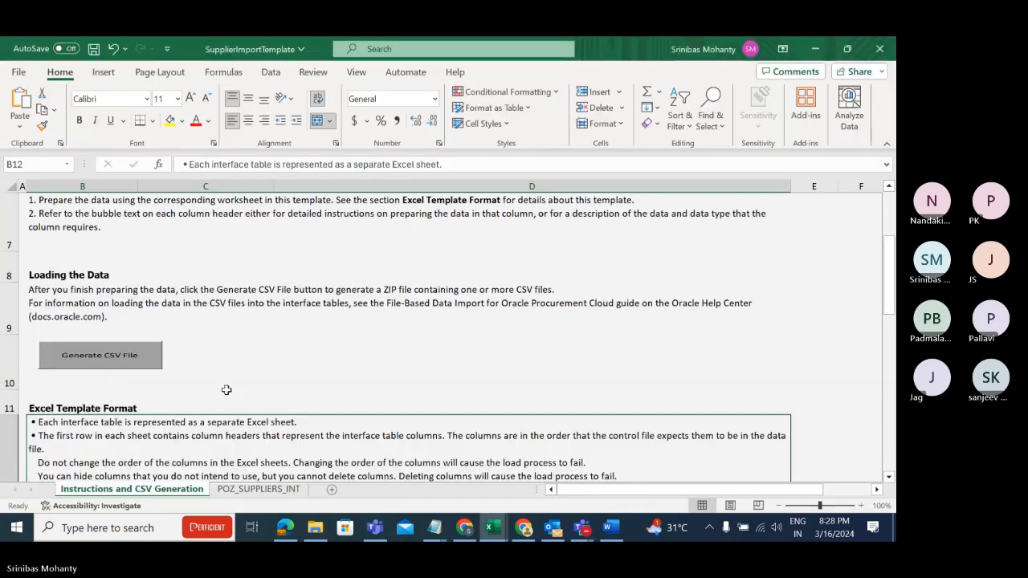
Generate the PozSuppliersInt ZIP and CSV files, saving both to the Desktop.
{"action": "left_click", "coordinate": [115, 361]}
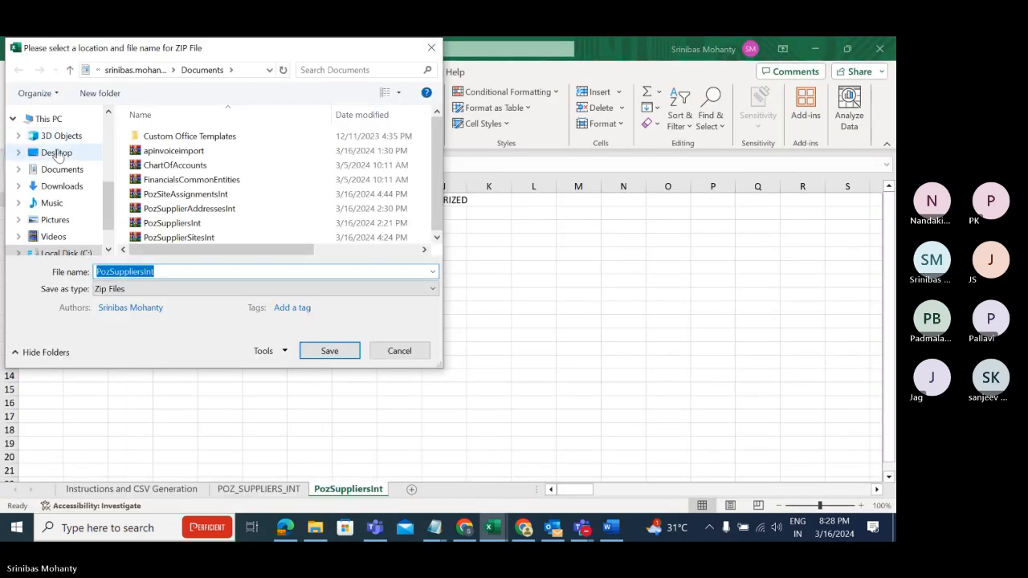
{"action": "left_click", "coordinate": [56, 153]}
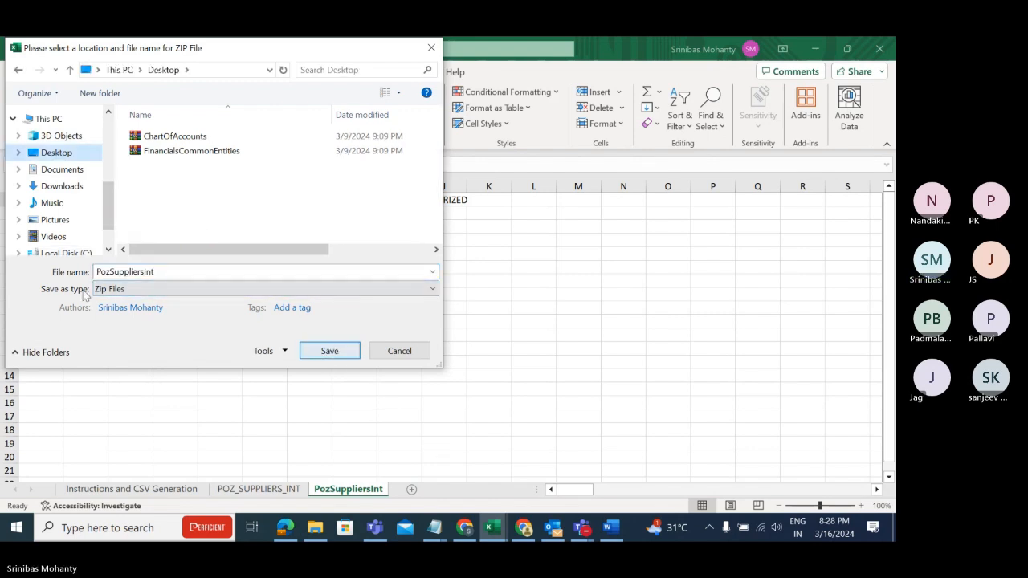
{"action": "left_click", "coordinate": [330, 354]}
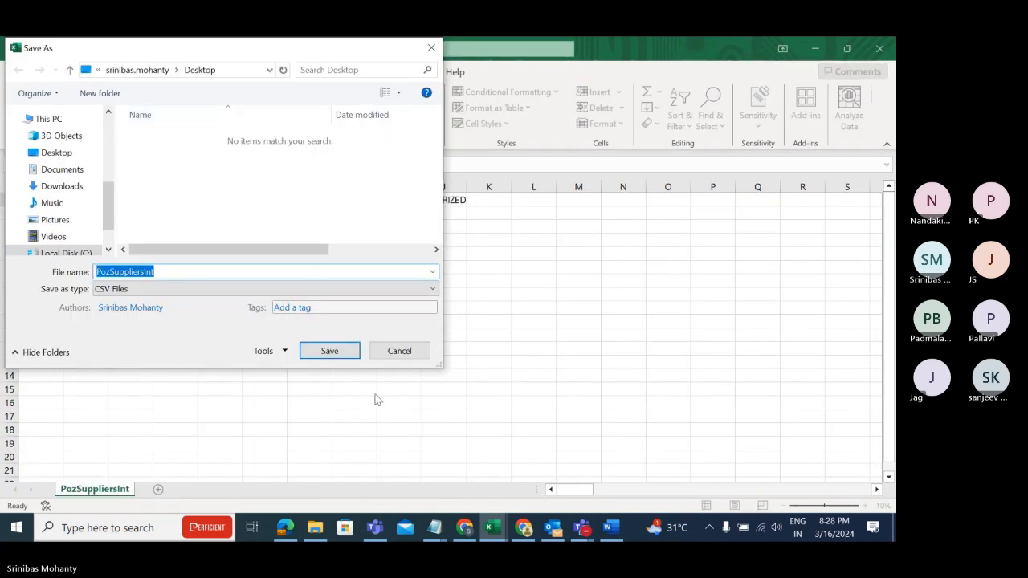
{"action": "left_click", "coordinate": [331, 352]}
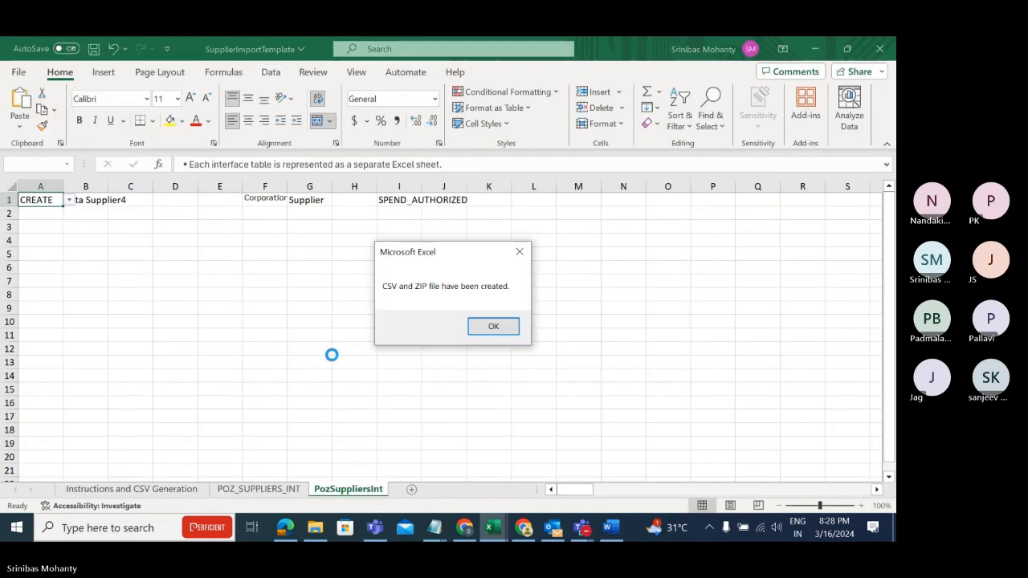
{"action": "left_click", "coordinate": [492, 331]}
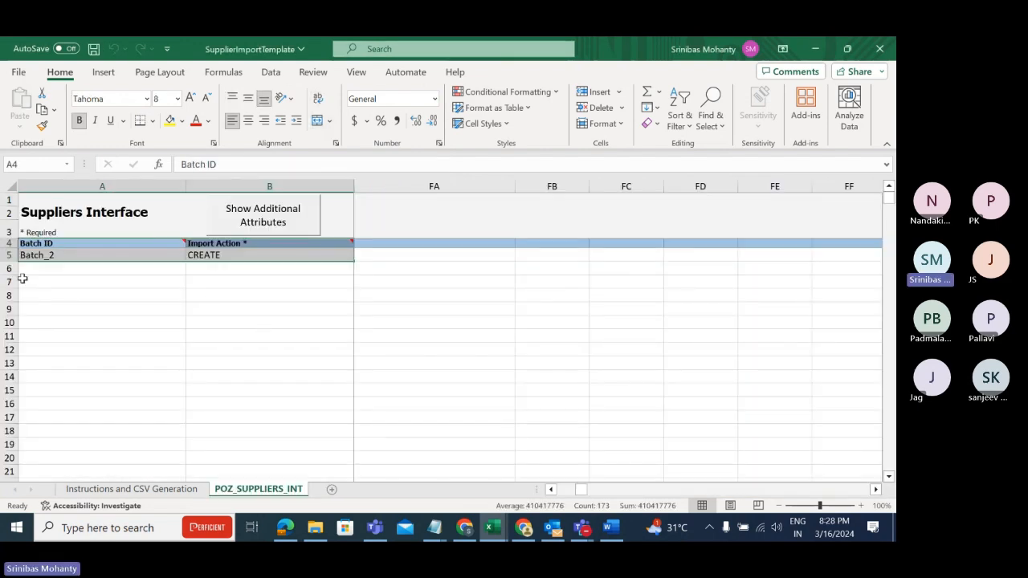
Switch between the Excel workbook, Gmail and Chrome to bring the Oracle documentation browser forward.
{"action": "left_click", "coordinate": [467, 532]}
{"action": "left_click", "coordinate": [469, 535]}
{"action": "left_click", "coordinate": [469, 535]}
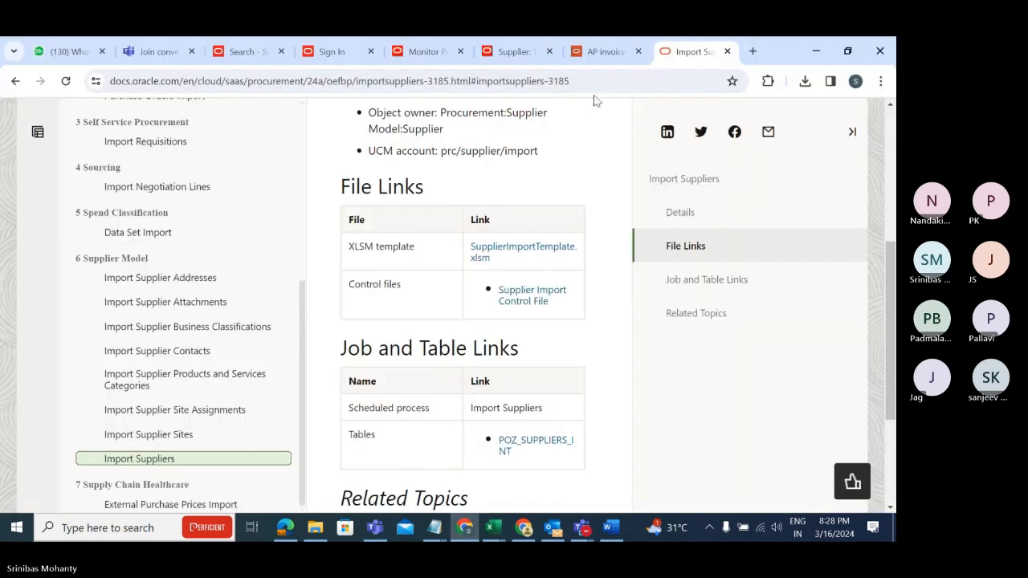
{"action": "left_click", "coordinate": [606, 50]}
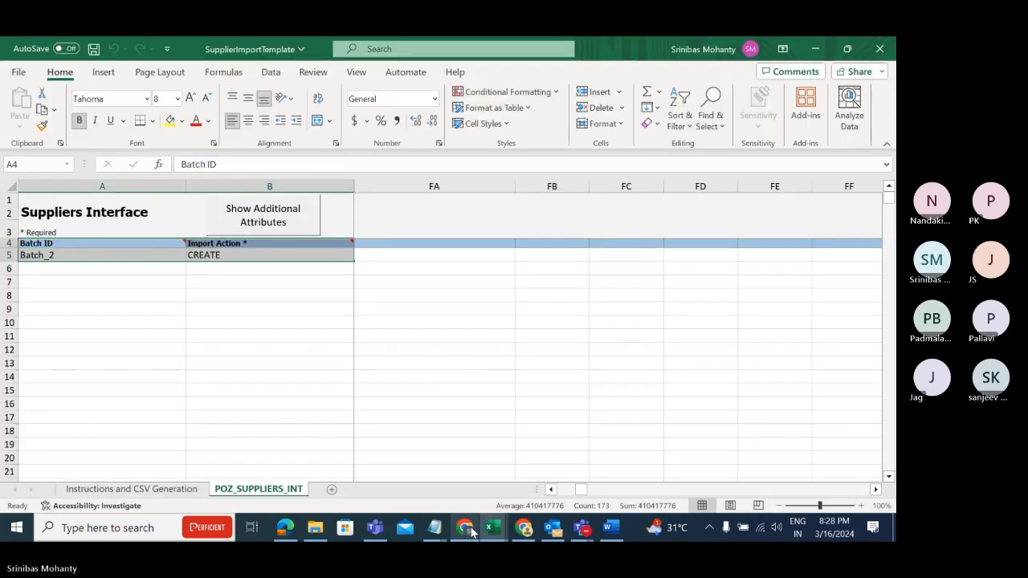
{"action": "left_click", "coordinate": [493, 530]}
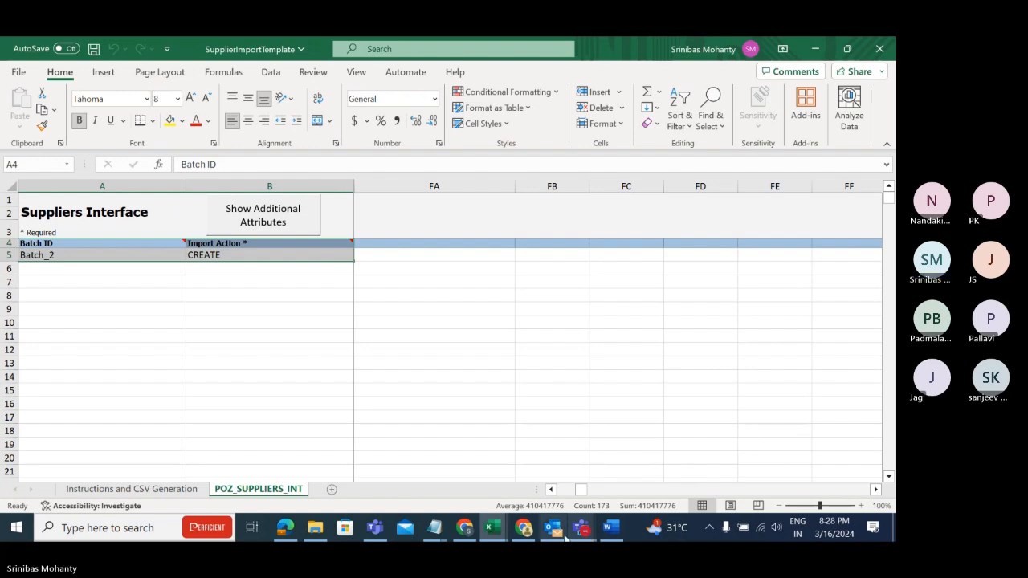
{"action": "left_click", "coordinate": [524, 529]}
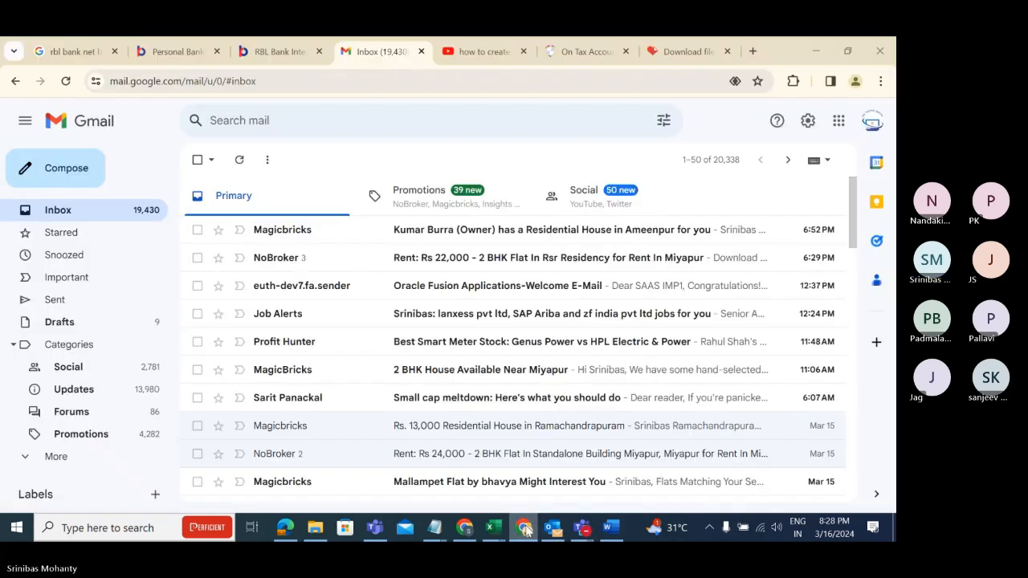
{"action": "left_click", "coordinate": [526, 530]}
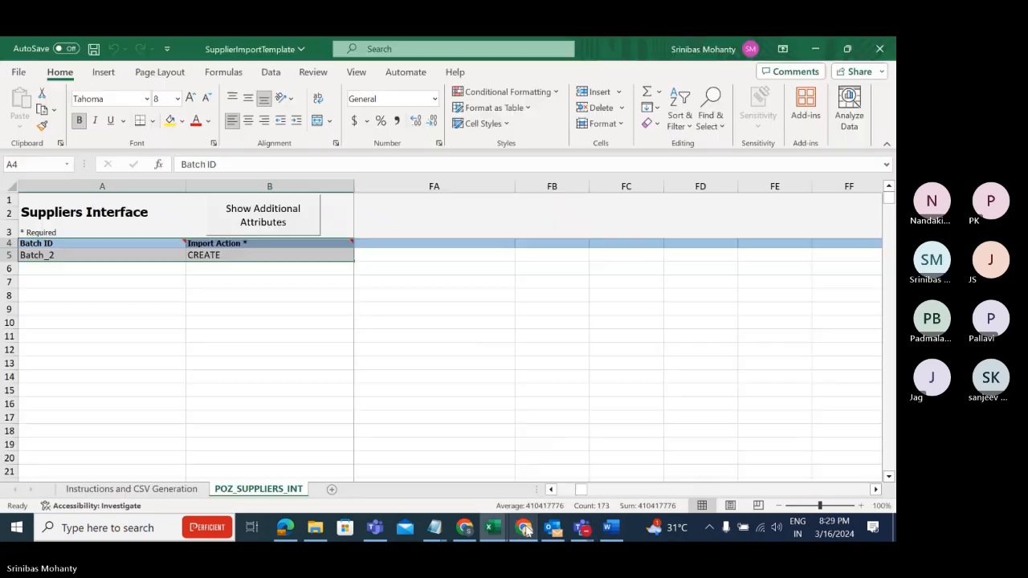
Close the AP invoice discussion tab and show the top of the Import Suppliers docs page.
{"action": "left_click", "coordinate": [466, 529]}
{"action": "left_click", "coordinate": [244, 52]}
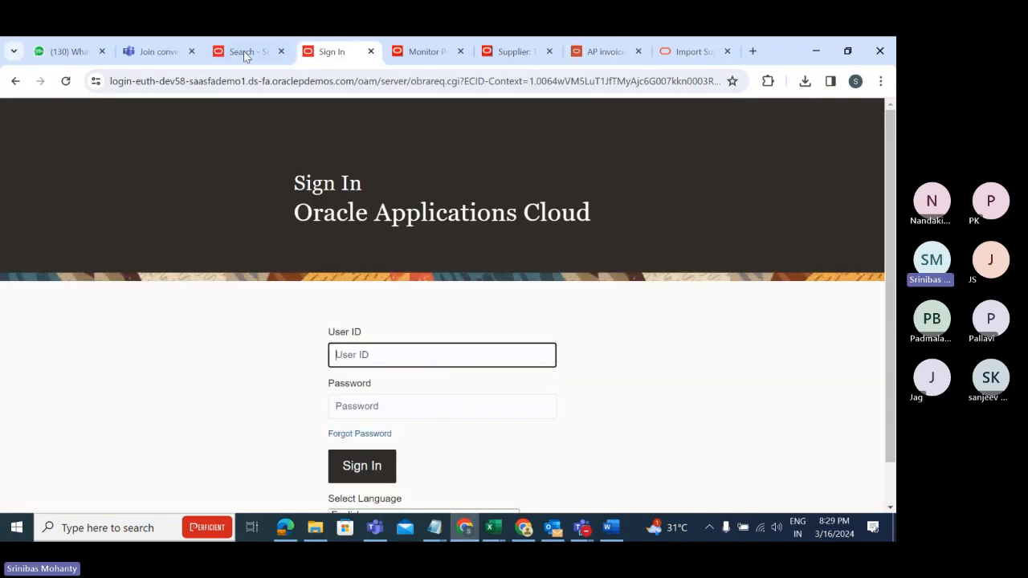
{"action": "left_click", "coordinate": [509, 318]}
{"action": "left_click", "coordinate": [607, 52]}
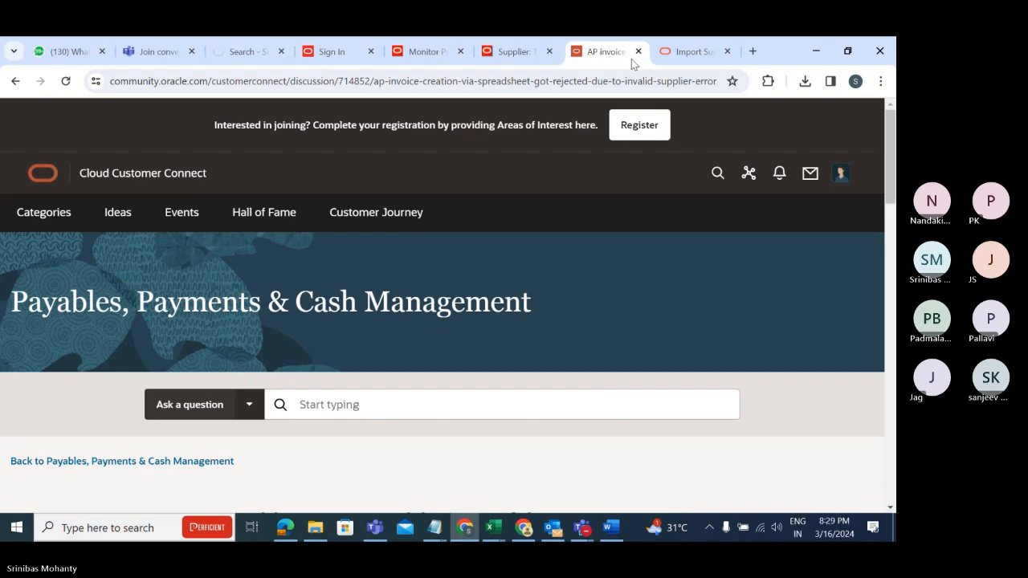
{"action": "left_click", "coordinate": [639, 52]}
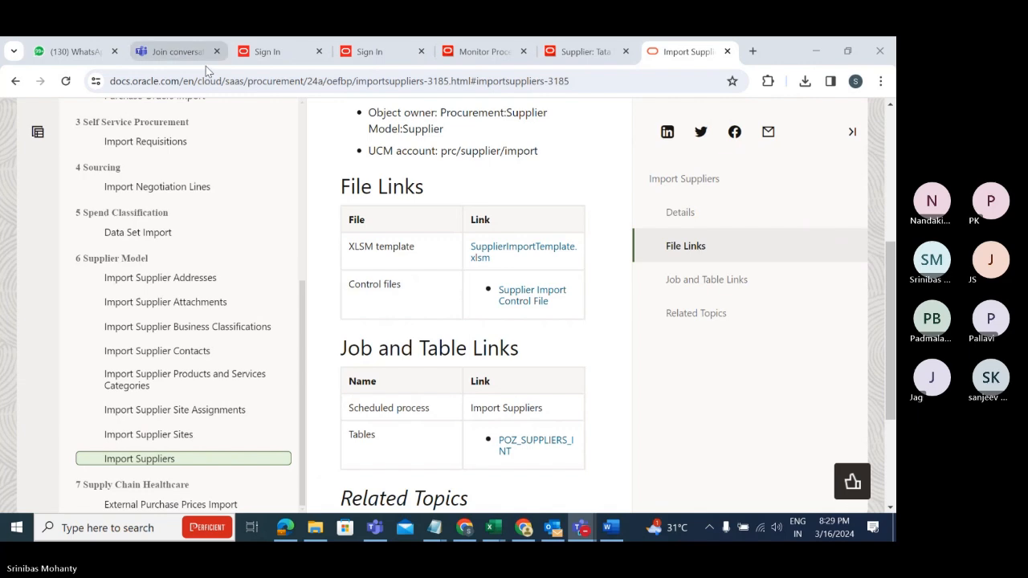
{"action": "scroll", "coordinate": [490, 267], "scroll_direction": "up", "scroll_amount": 5}
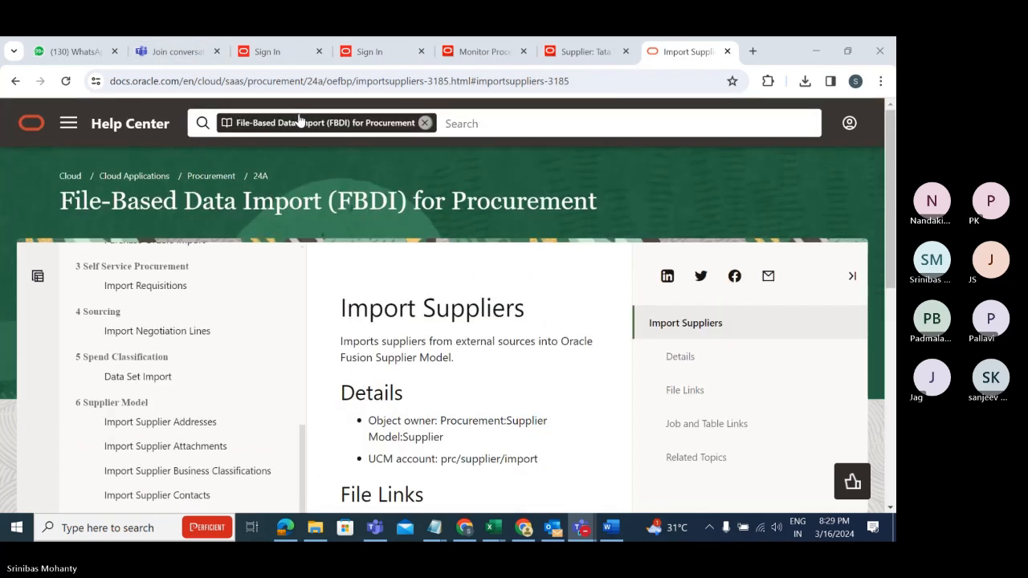
{"action": "left_click", "coordinate": [592, 51]}
Dismiss the Page Expired message and sign back in with the user ID and password.
{"action": "left_click", "coordinate": [510, 319]}
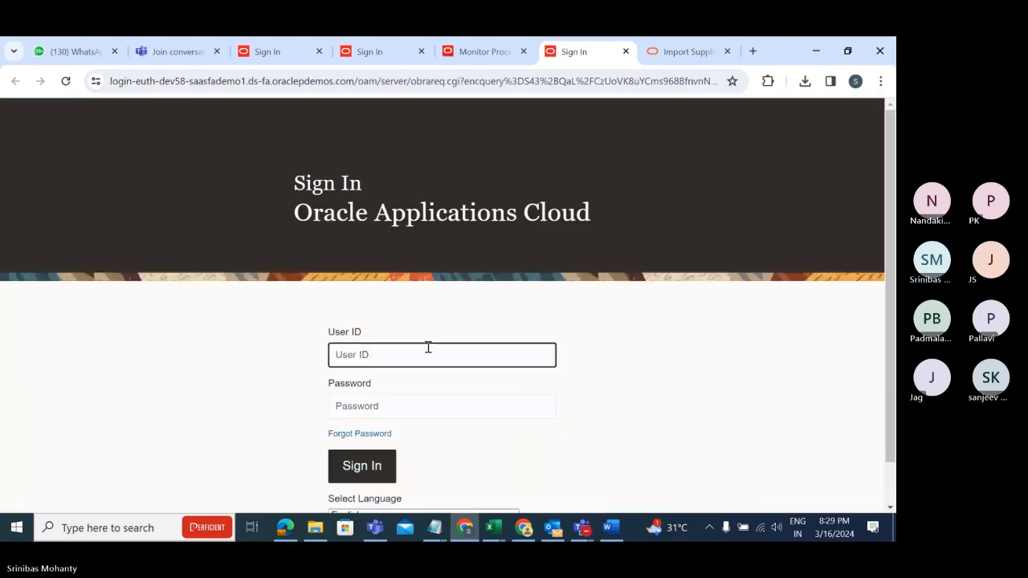
{"action": "type", "text": "SRINI."}
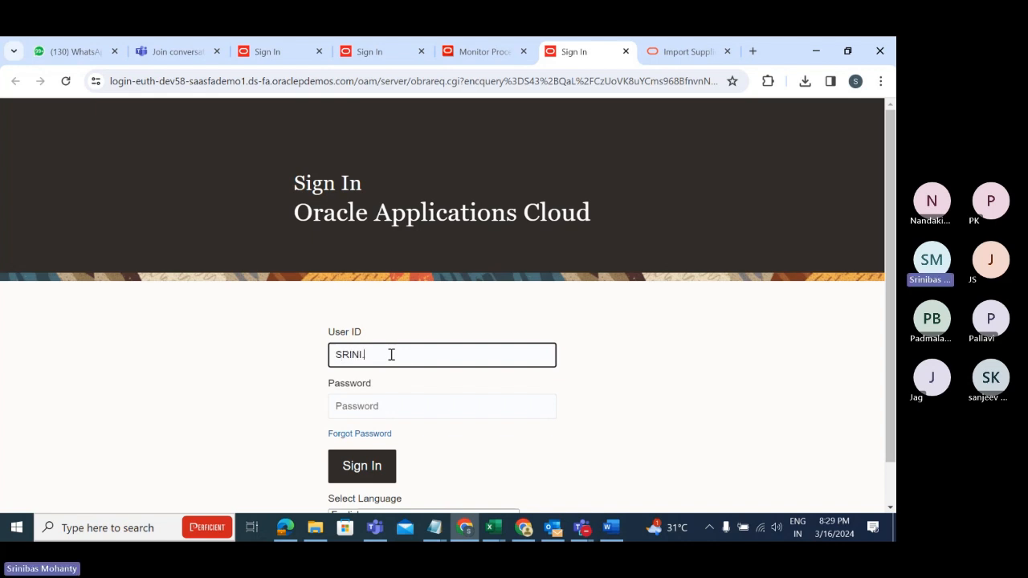
{"action": "type", "text": "IMP"}
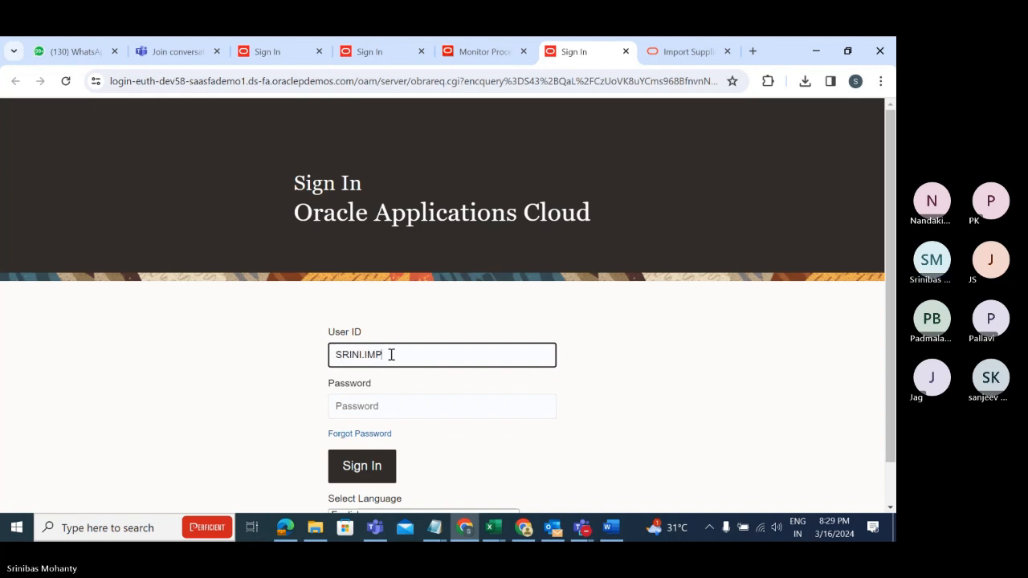
{"action": "type", "text": "1"}
{"action": "key", "text": "Tab"}
{"action": "type", "text": "••"}
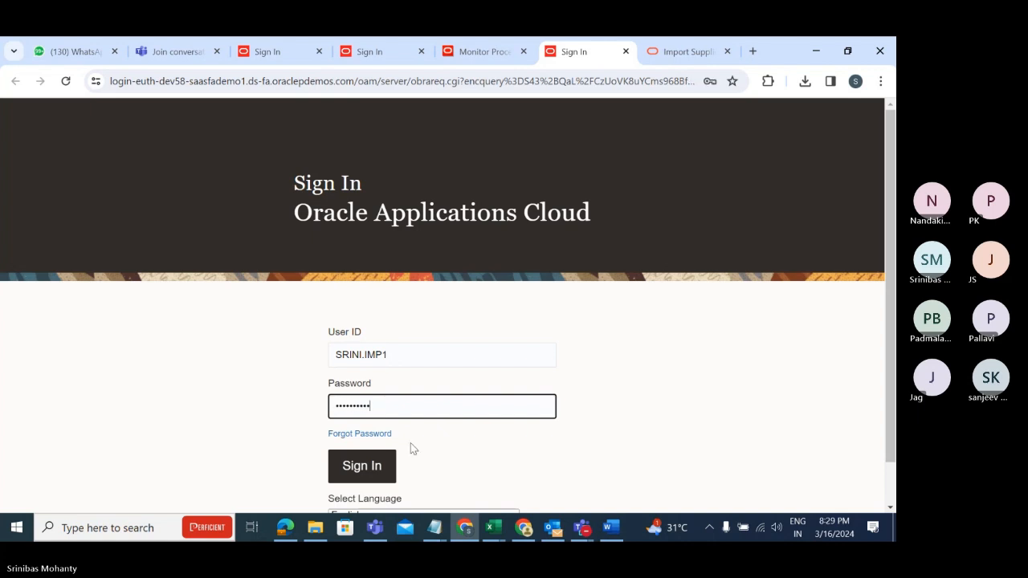
{"action": "left_click", "coordinate": [372, 475]}
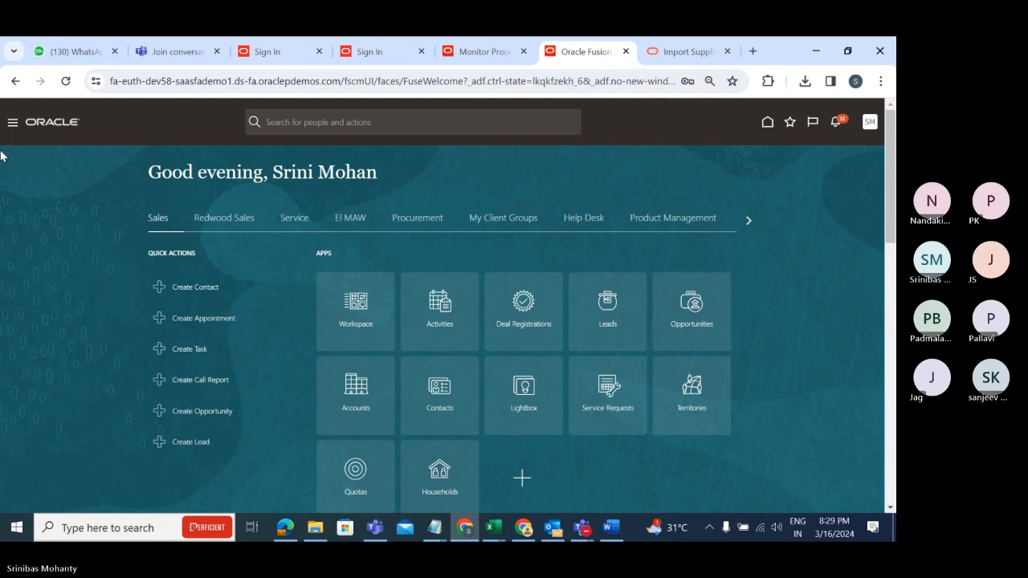
{"action": "left_click", "coordinate": [12, 126]}
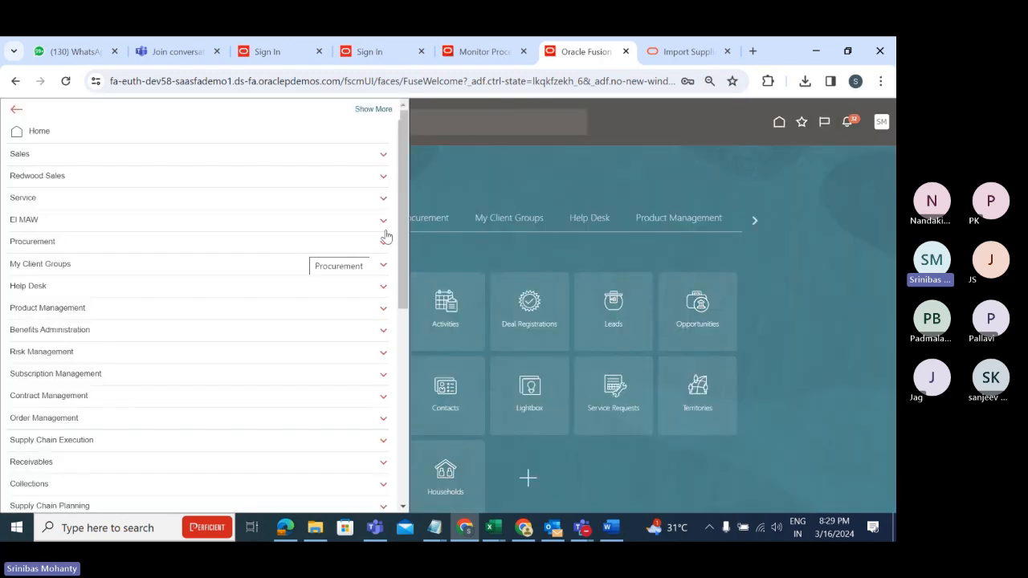
{"action": "left_click_drag", "start_coordinate": [404, 188], "coordinate": [391, 407]}
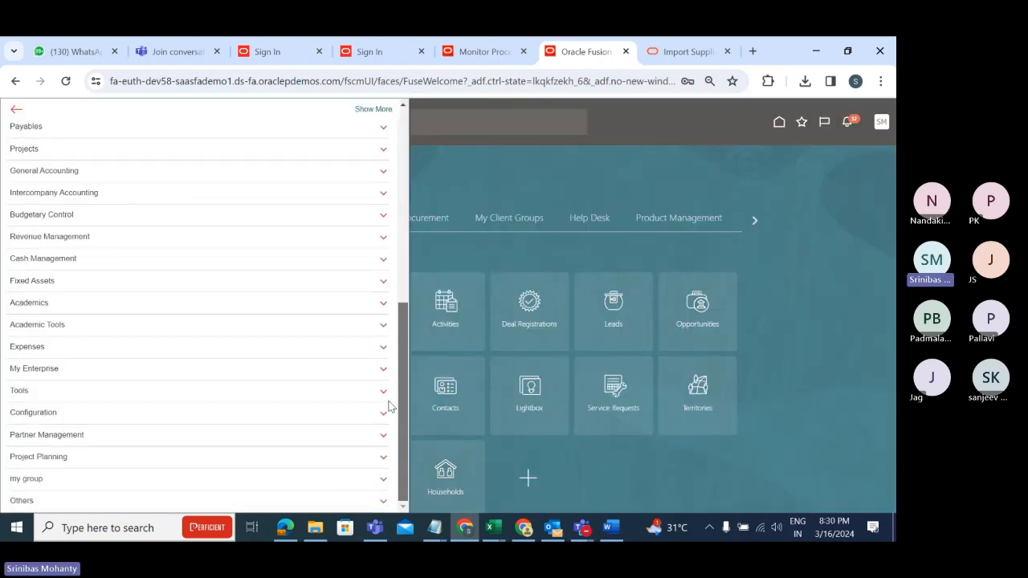
{"action": "left_click", "coordinate": [45, 395]}
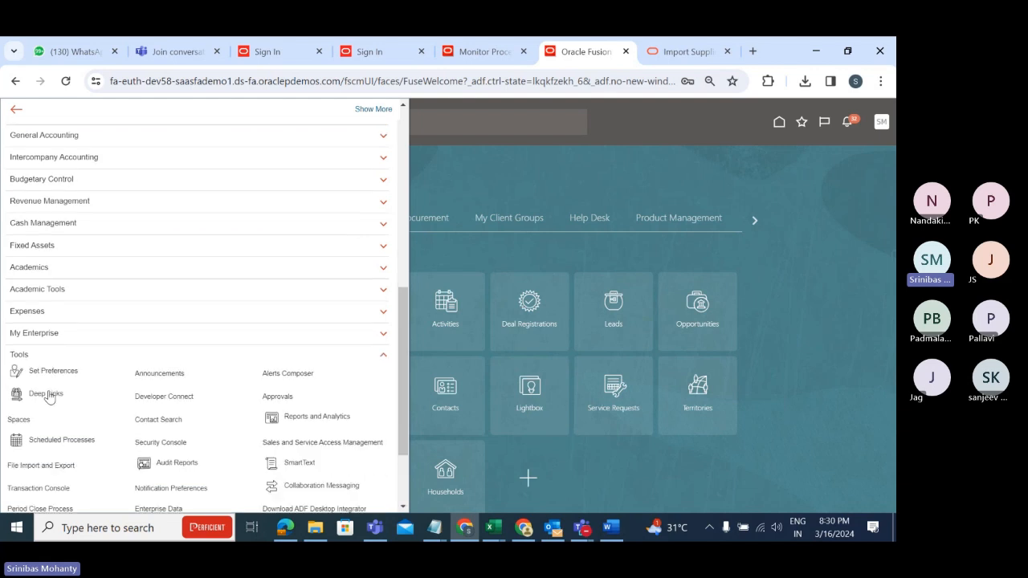
{"action": "left_click", "coordinate": [555, 178]}
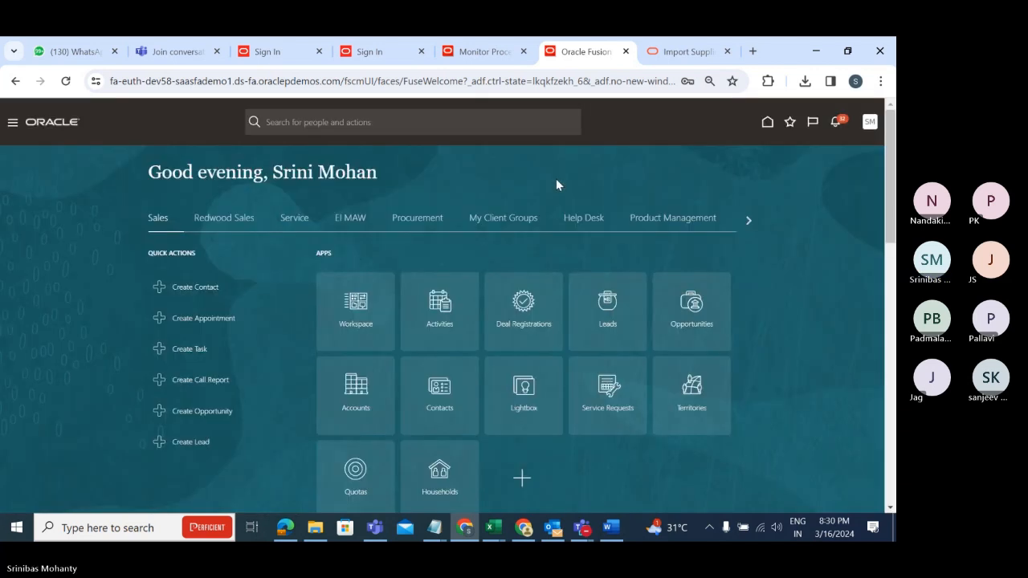
Admit the lobby guest to the Fusion Finance Training meeting, then return to Oracle Fusion.
{"action": "mouse_move", "coordinate": [581, 534]}
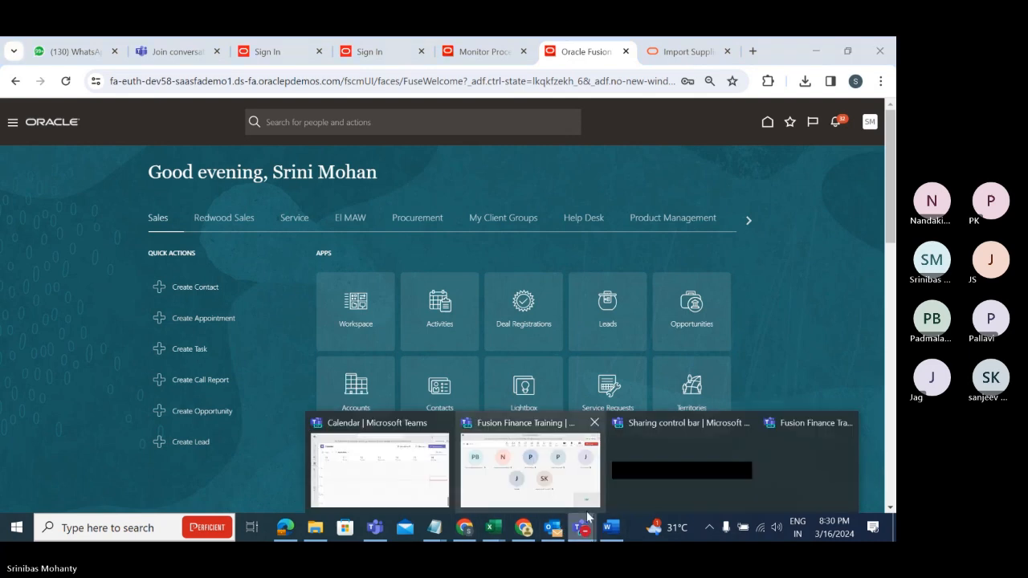
{"action": "left_click", "coordinate": [525, 473]}
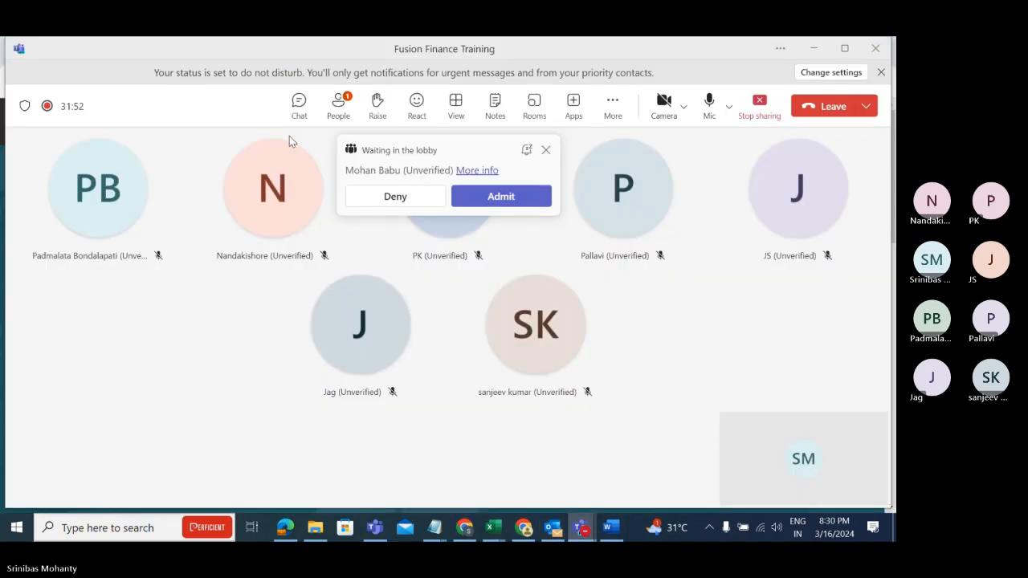
{"action": "left_click", "coordinate": [491, 197]}
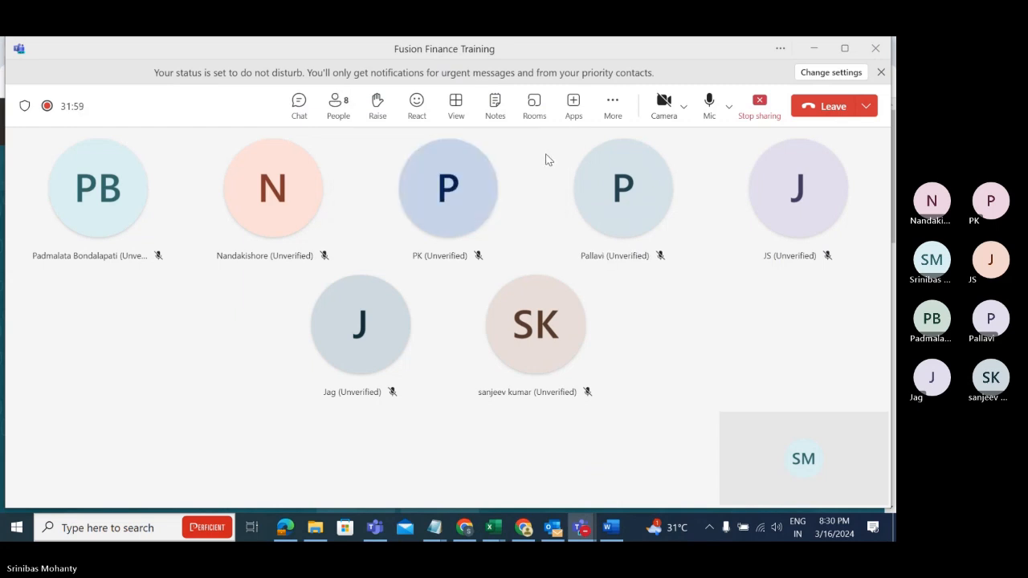
{"action": "key", "text": "alt+Tab"}
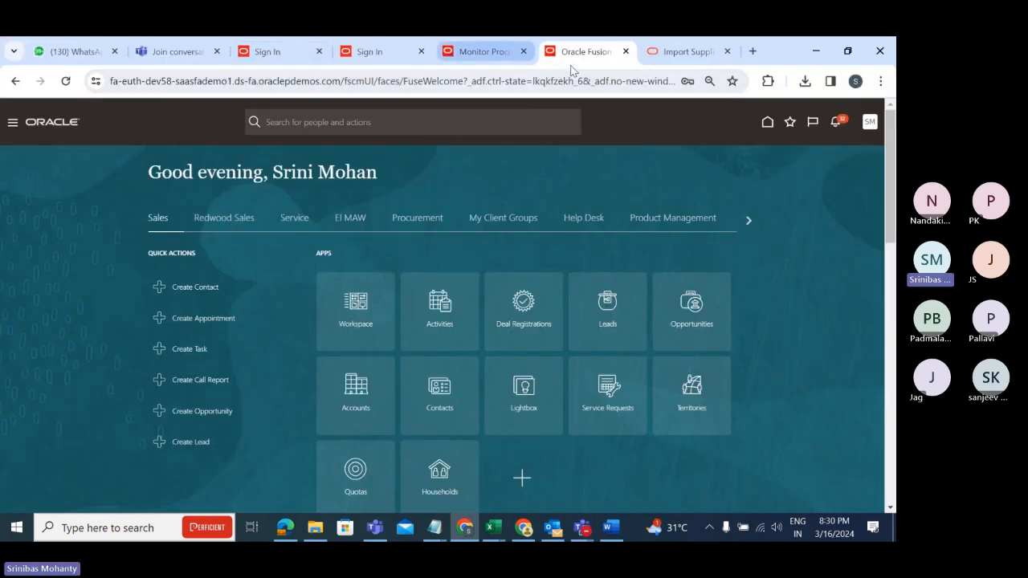
Go to Tools > File Import and Export from the Navigator menu.
{"action": "left_click", "coordinate": [12, 123]}
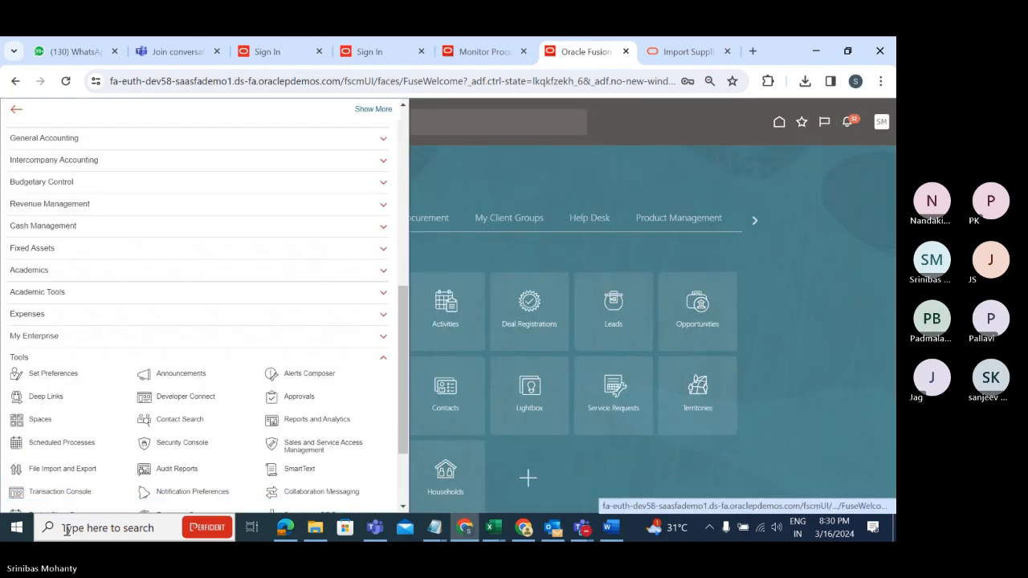
{"action": "left_click_drag", "start_coordinate": [405, 390], "coordinate": [395, 442]}
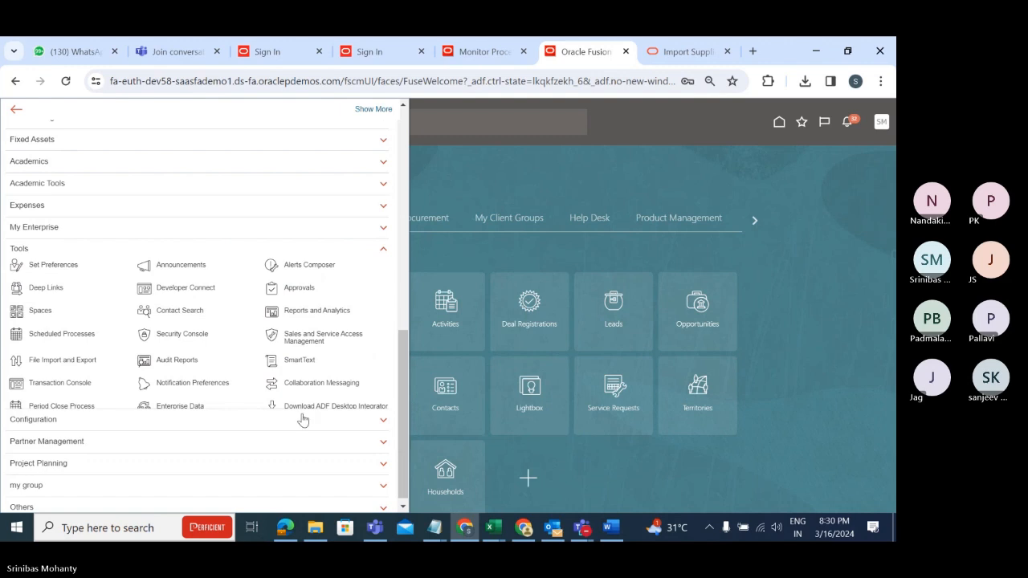
{"action": "left_click", "coordinate": [56, 365]}
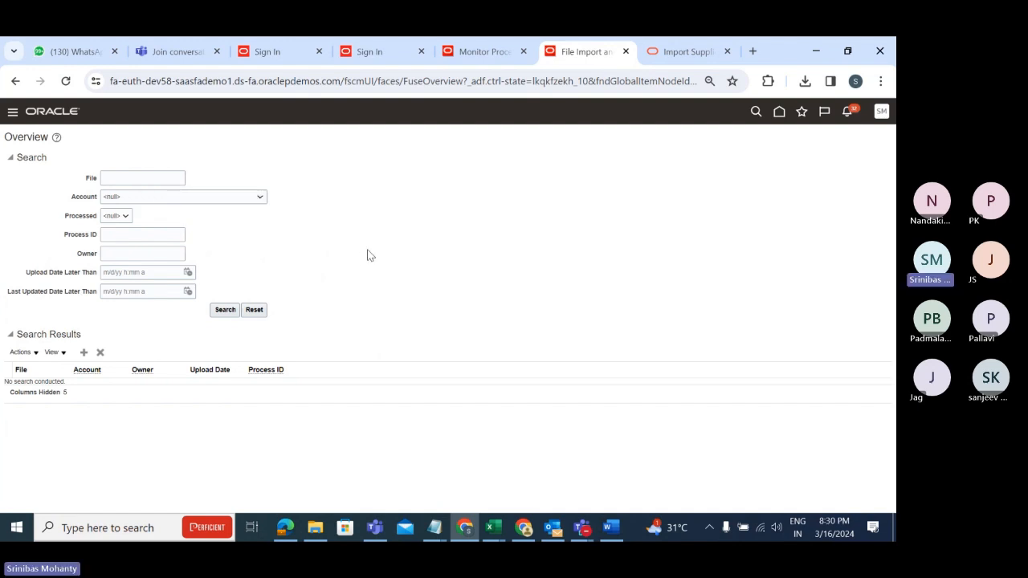
Start a new upload, check the Teams participant list, and bring up the Choose File picker.
{"action": "left_click", "coordinate": [84, 354]}
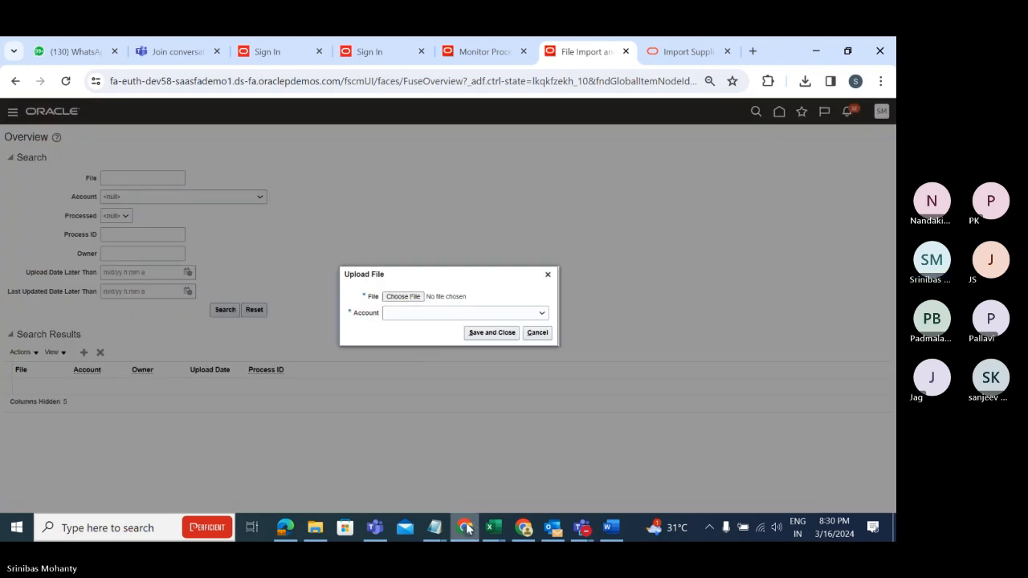
{"action": "mouse_move", "coordinate": [593, 532]}
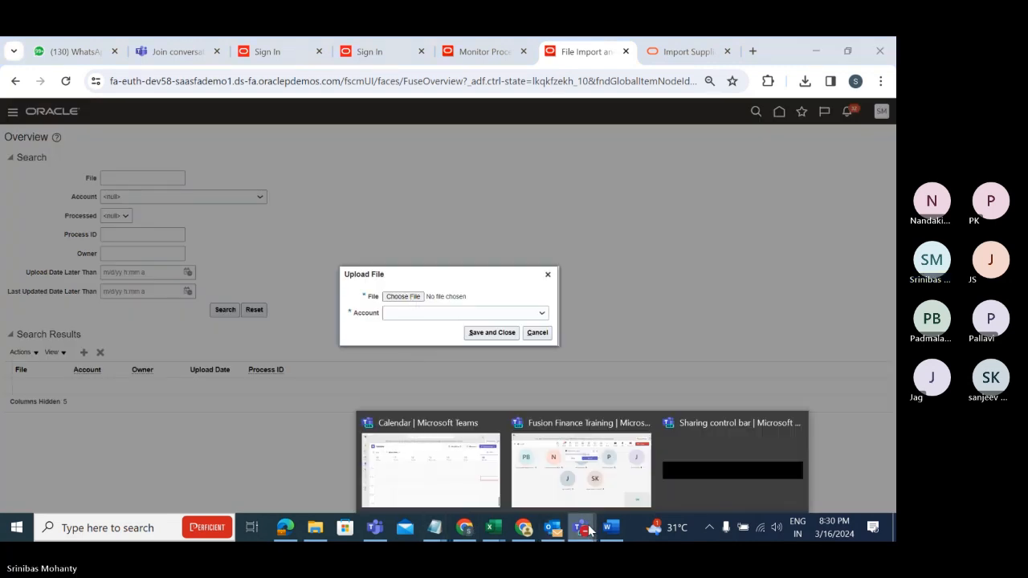
{"action": "left_click", "coordinate": [592, 493]}
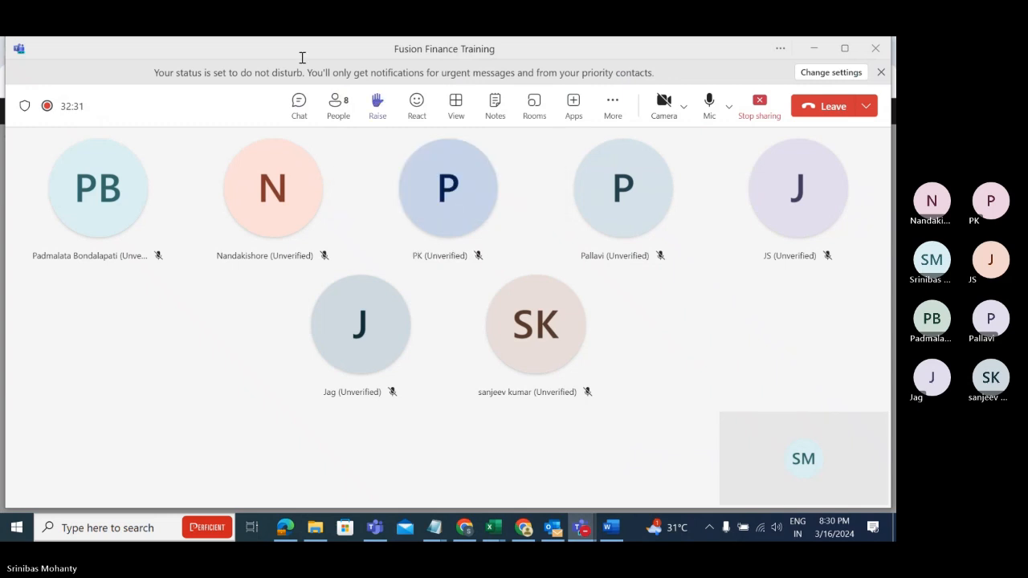
{"action": "left_click", "coordinate": [345, 109]}
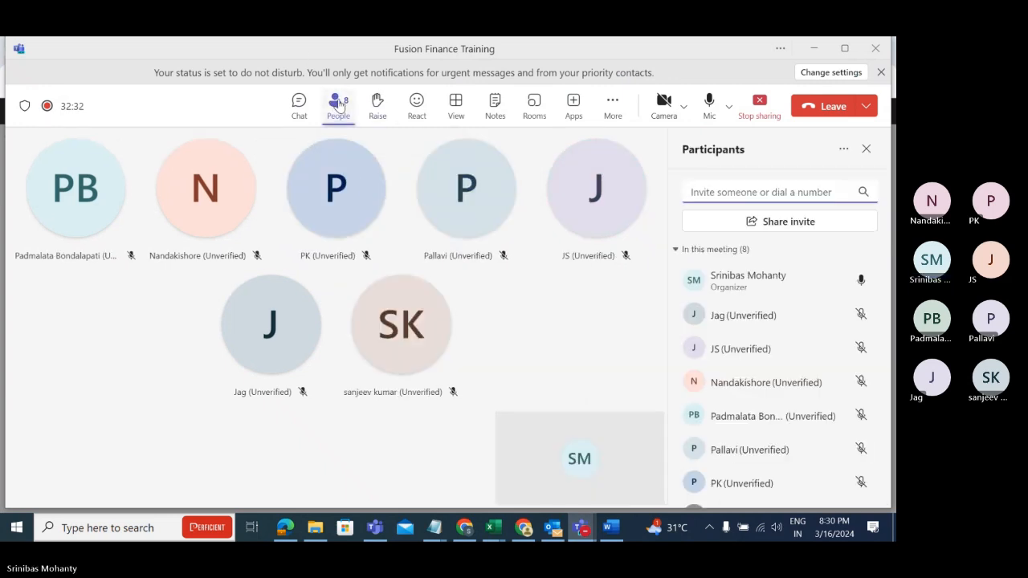
{"action": "key", "text": "alt+Tab"}
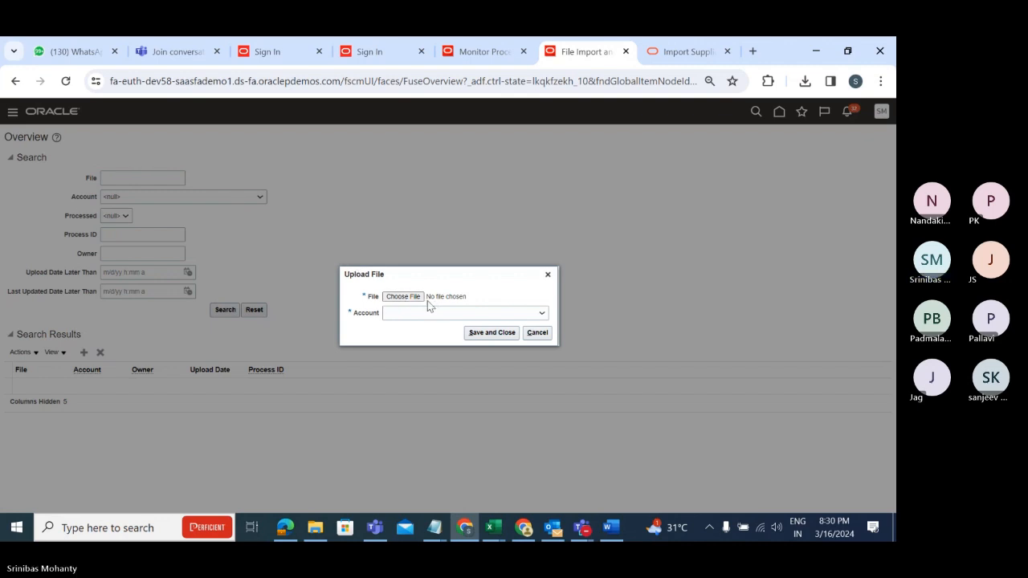
{"action": "left_click", "coordinate": [403, 296]}
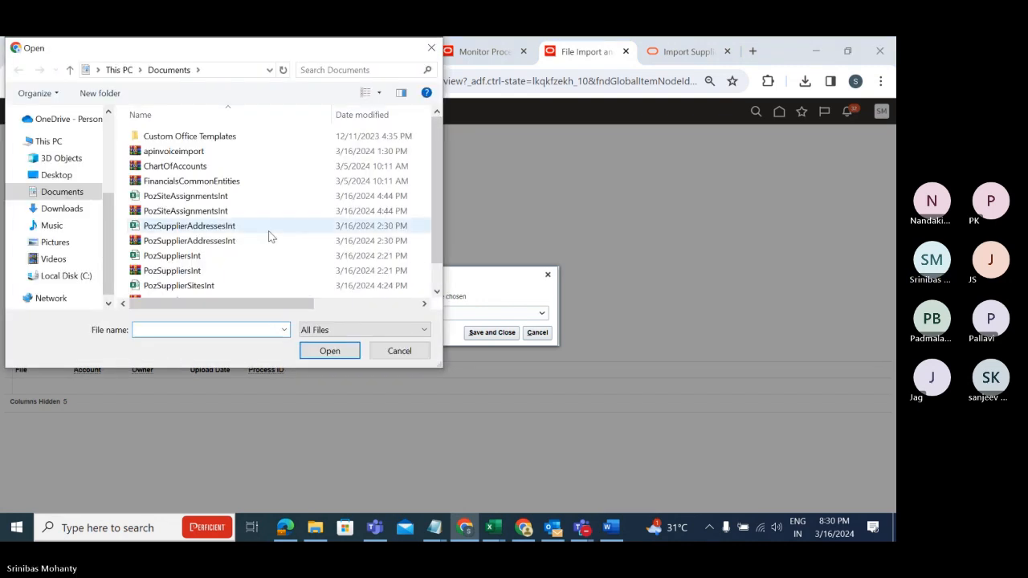
Pick PozSuppliersInt.zip from the Desktop as the upload file.
{"action": "left_click", "coordinate": [55, 174]}
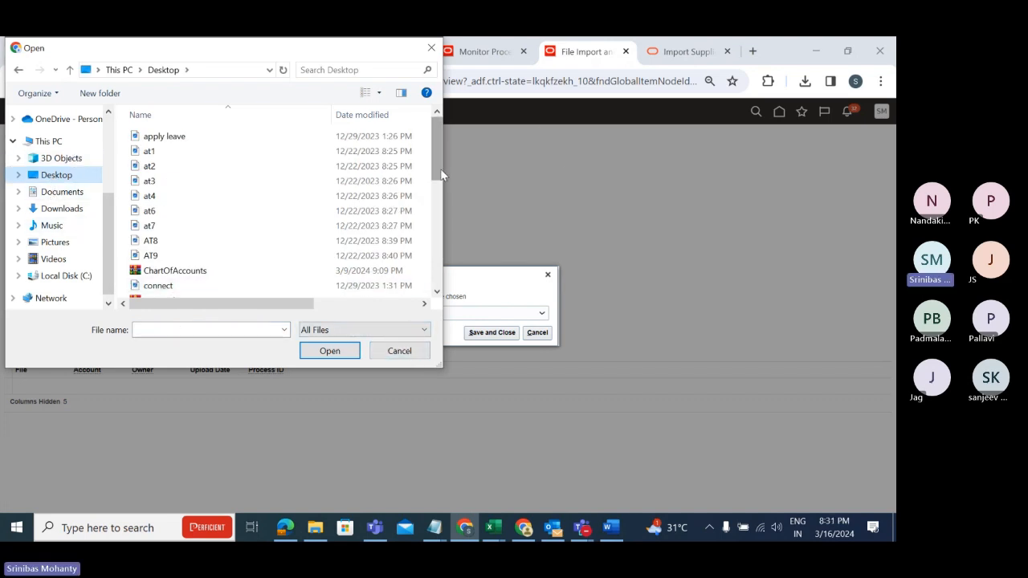
{"action": "left_click_drag", "start_coordinate": [437, 163], "coordinate": [429, 257]}
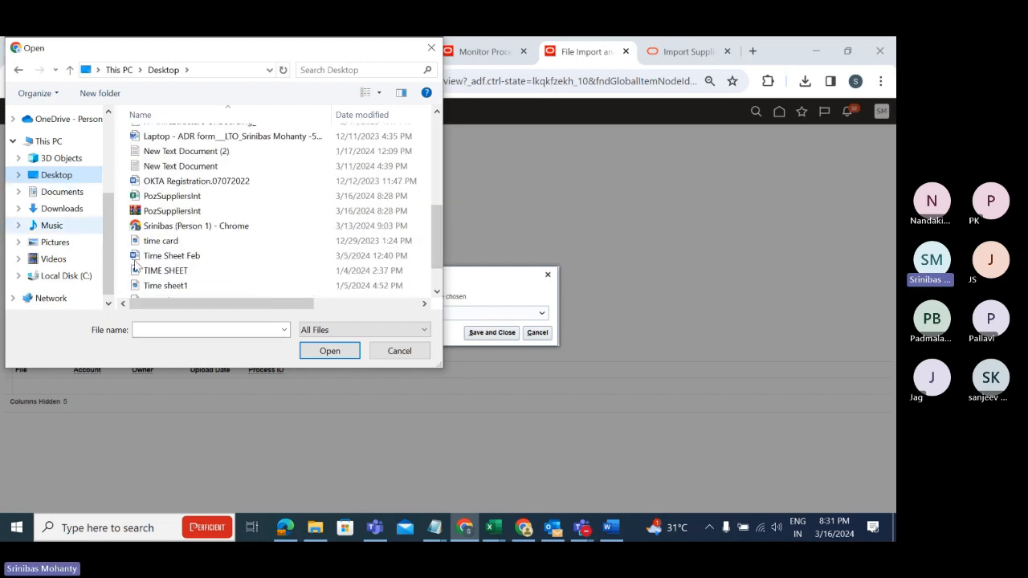
{"action": "left_click", "coordinate": [167, 212]}
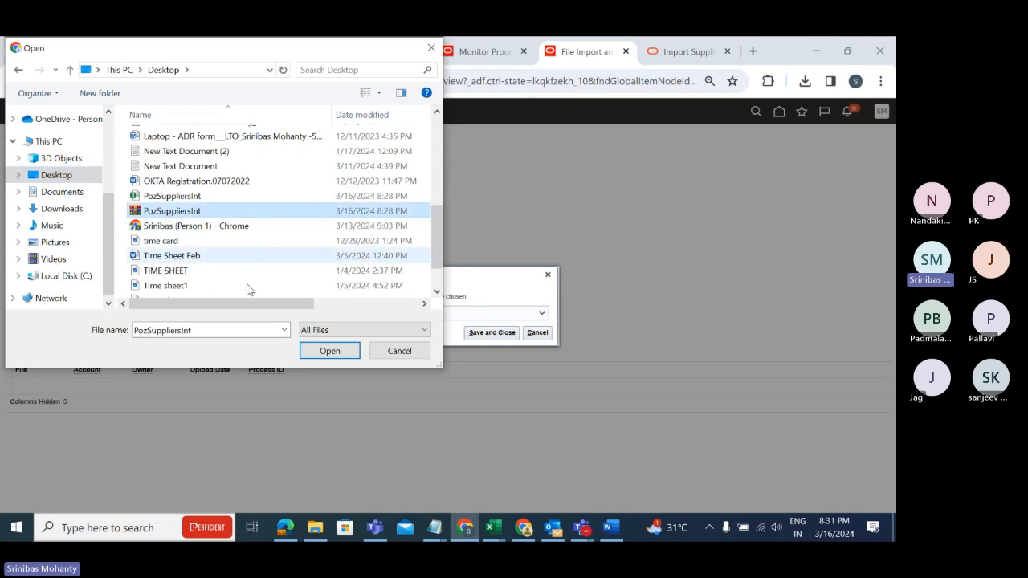
{"action": "left_click", "coordinate": [327, 351]}
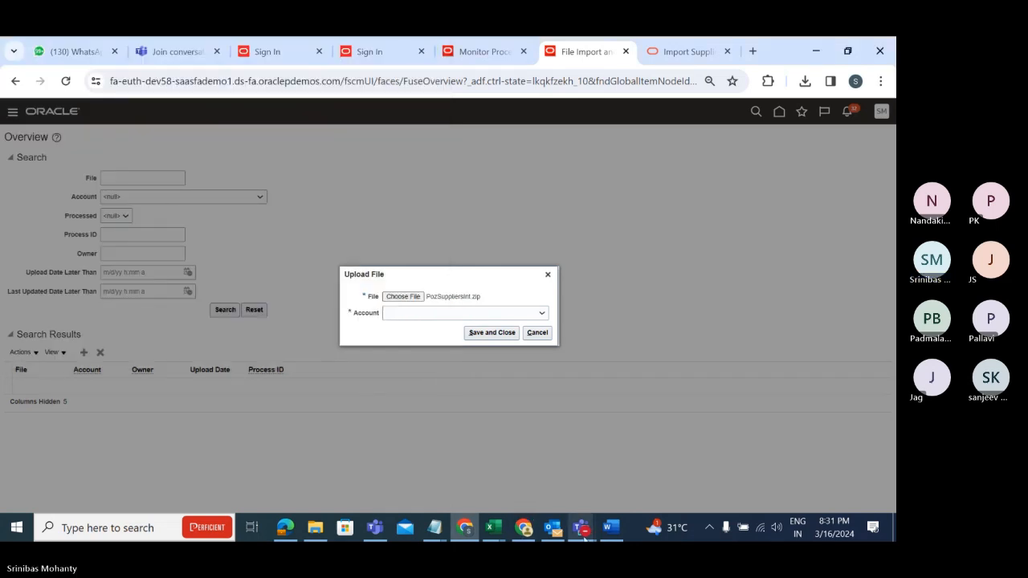
Admit the waiting lobby guest to the Teams meeting and minimize the meeting window.
{"action": "mouse_move", "coordinate": [587, 530]}
{"action": "left_click", "coordinate": [587, 491]}
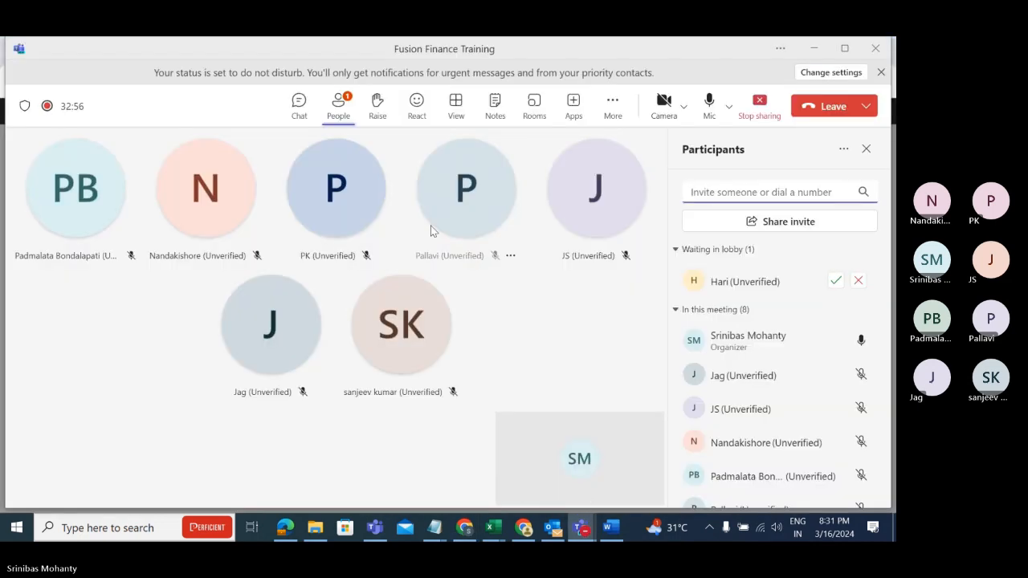
{"action": "left_click", "coordinate": [837, 282]}
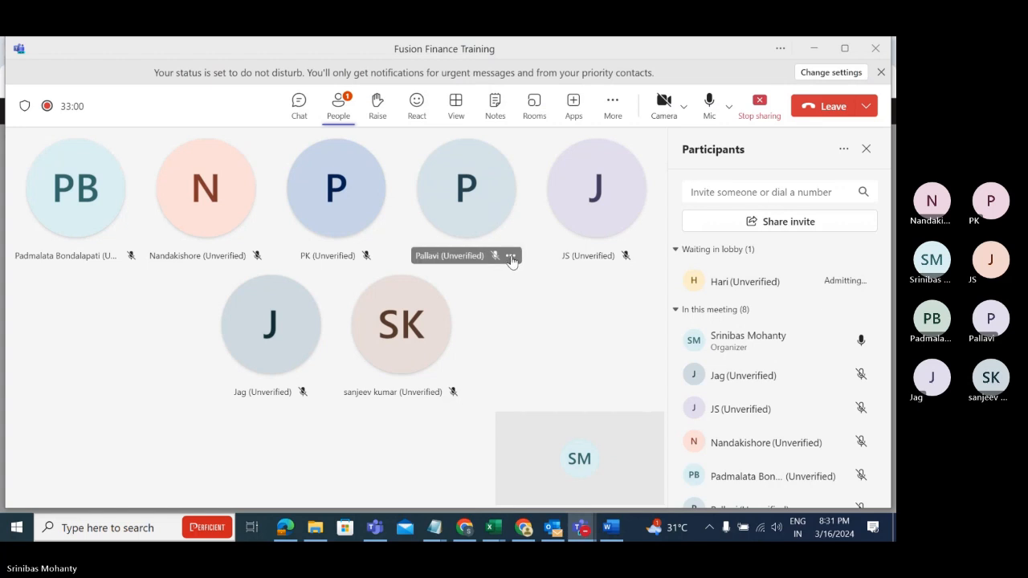
{"action": "left_click", "coordinate": [816, 48]}
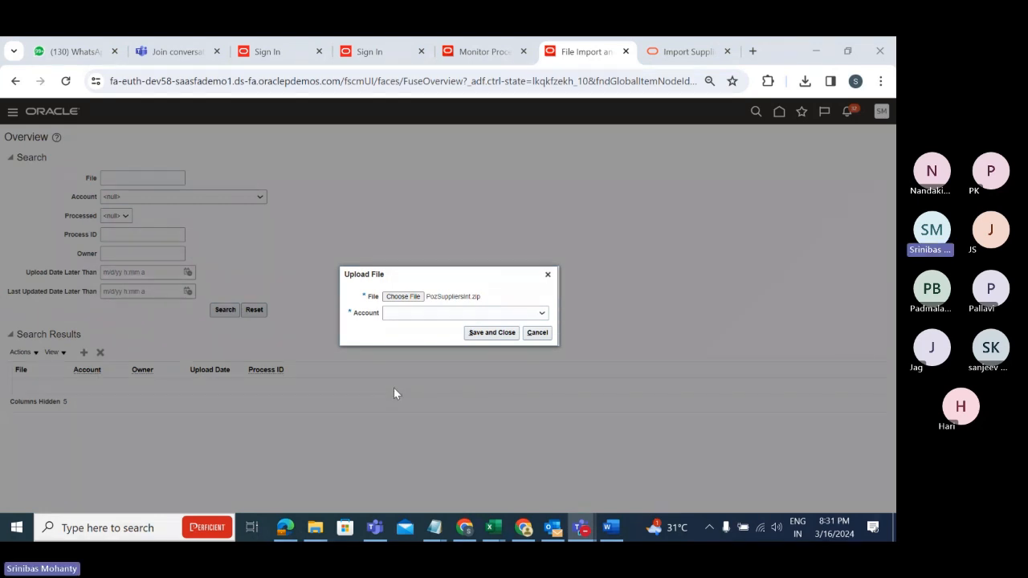
Choose prc/supplier/import as the account for PozSuppliersInt.zip and save the upload.
{"action": "left_click", "coordinate": [433, 314]}
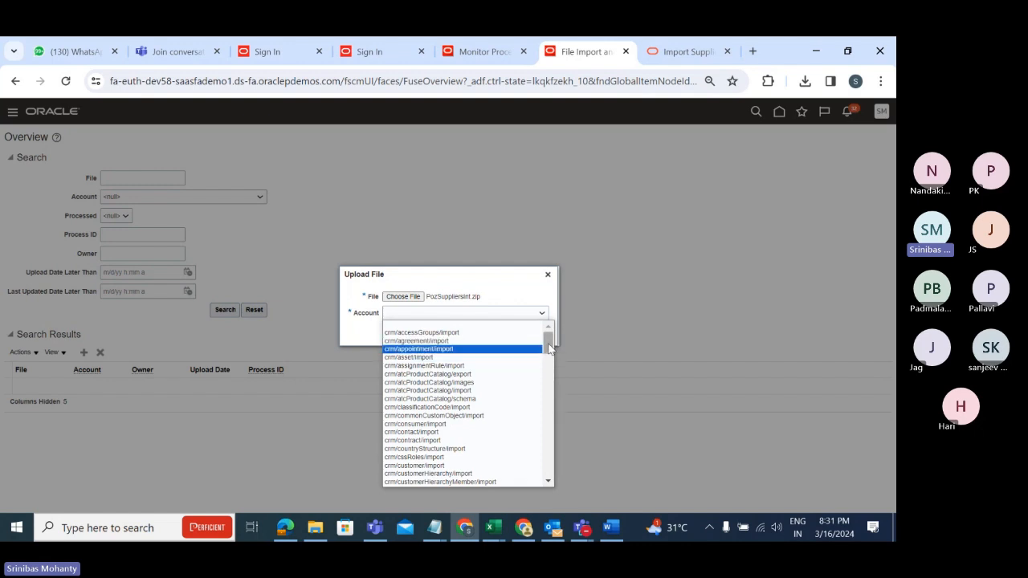
{"action": "left_click_drag", "start_coordinate": [549, 347], "coordinate": [549, 354]}
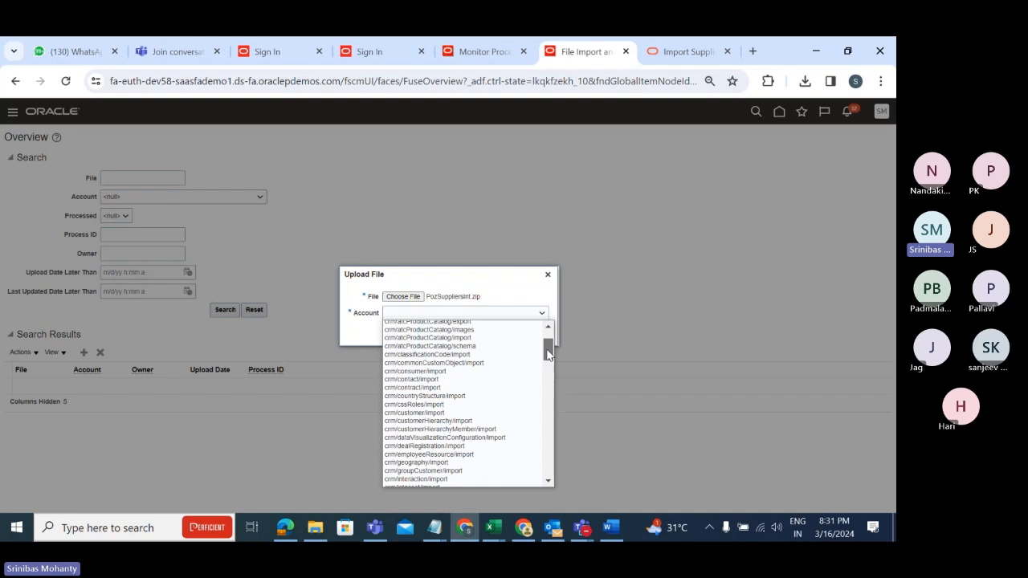
{"action": "left_click_drag", "start_coordinate": [549, 354], "coordinate": [549, 344]}
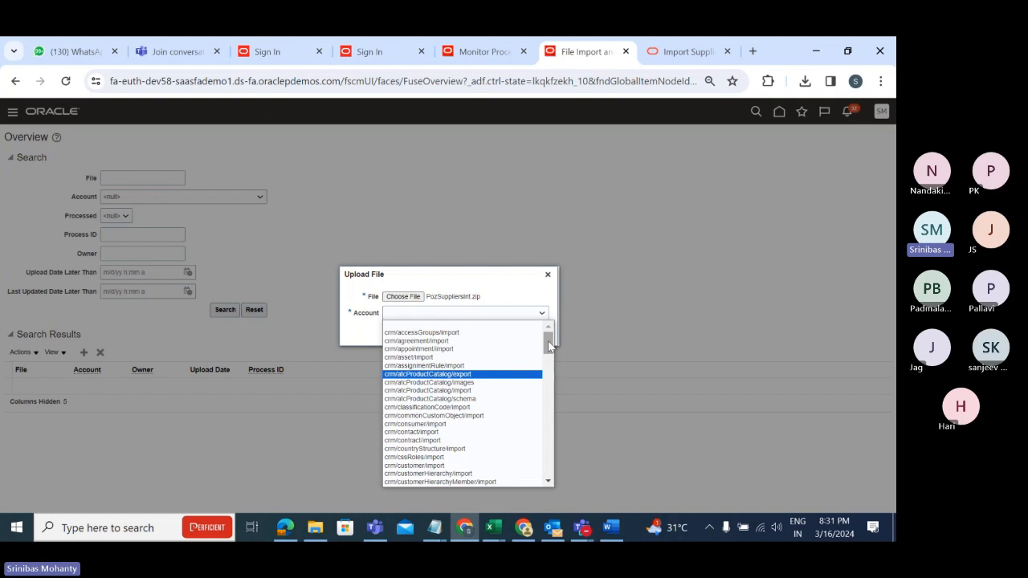
{"action": "left_click_drag", "start_coordinate": [548, 346], "coordinate": [533, 436]}
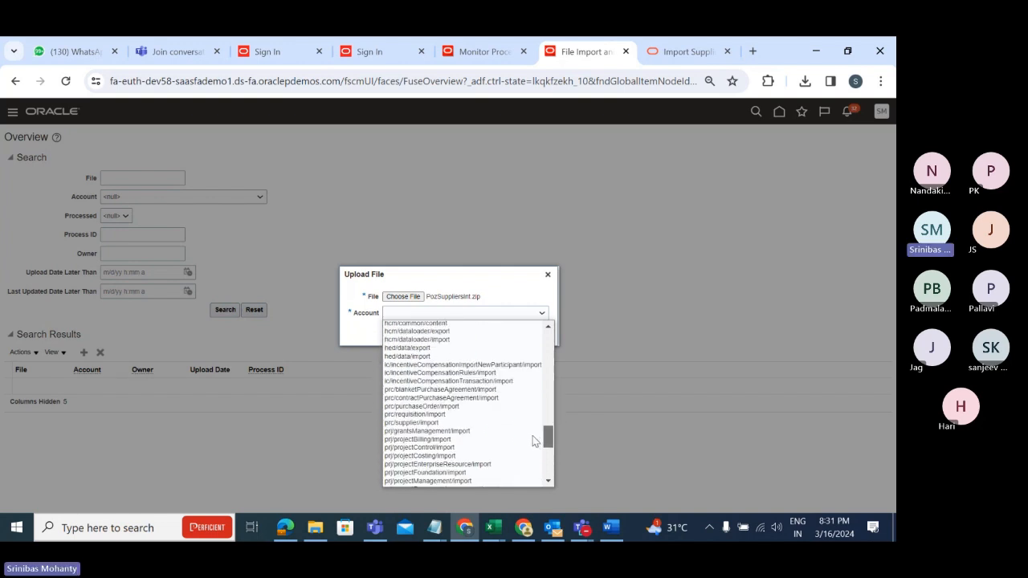
{"action": "left_click", "coordinate": [436, 423]}
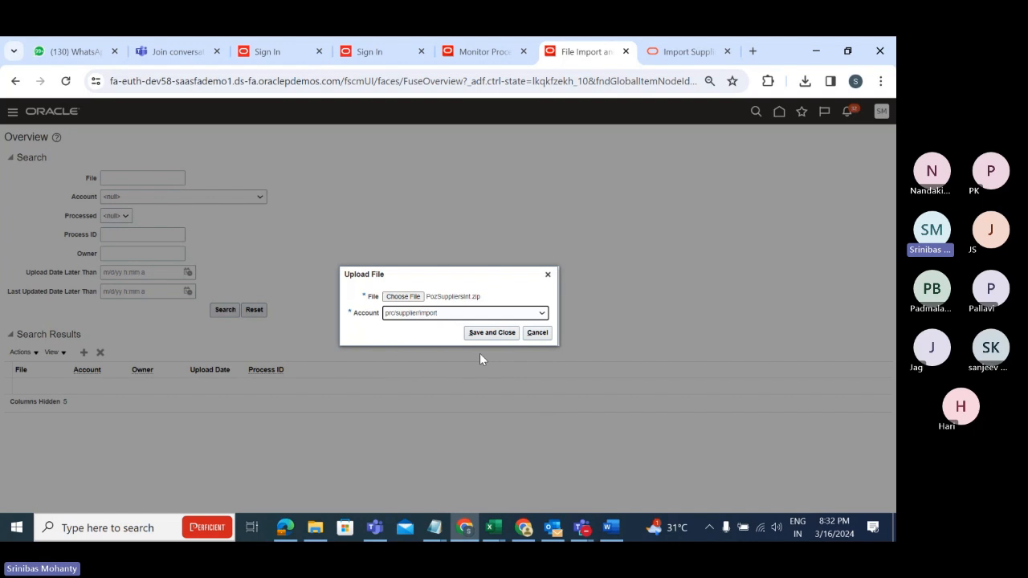
{"action": "left_click", "coordinate": [489, 334]}
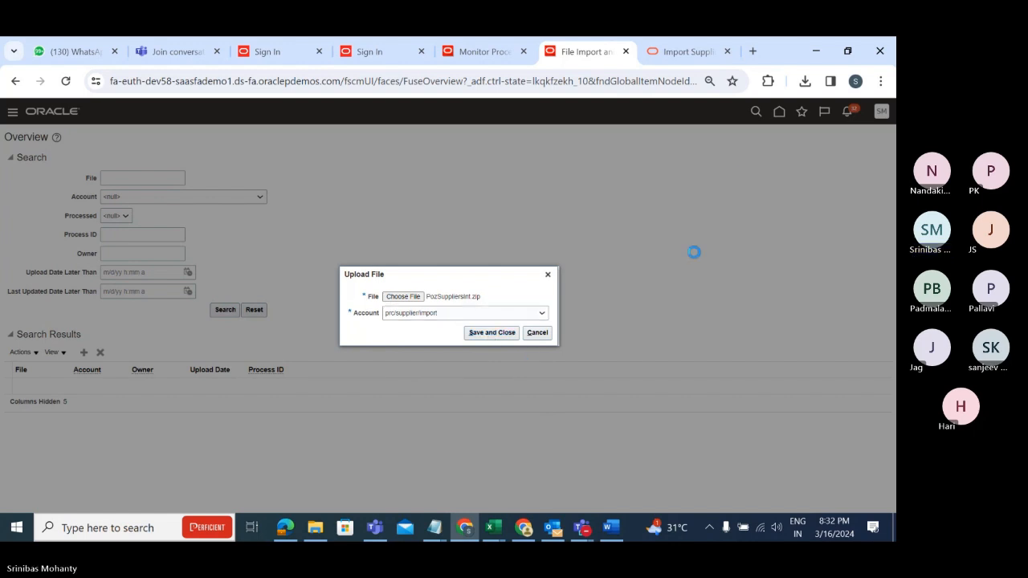
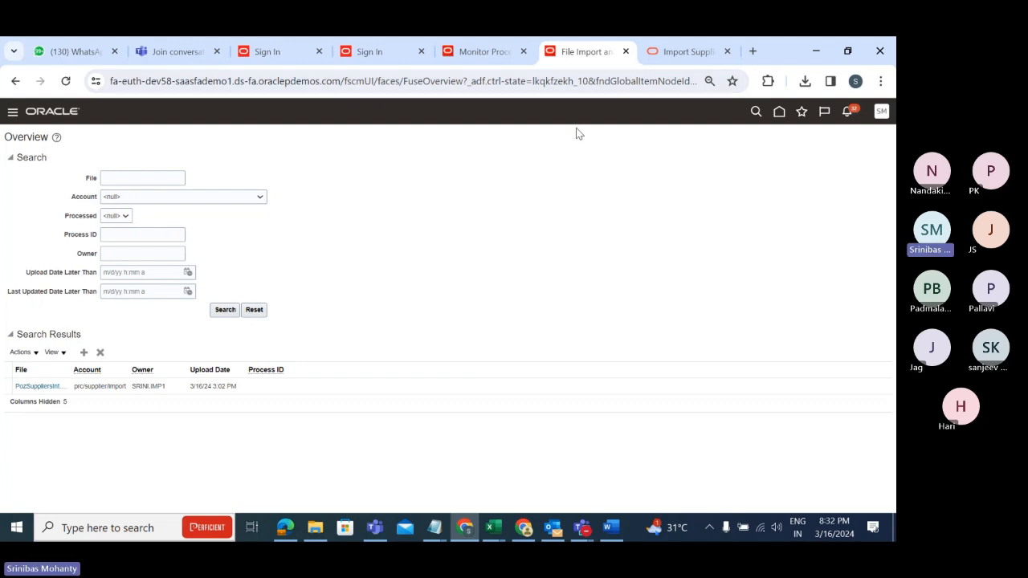
Open the Oracle Fusion home page link in a new browser tab.
{"action": "right_click", "coordinate": [781, 117]}
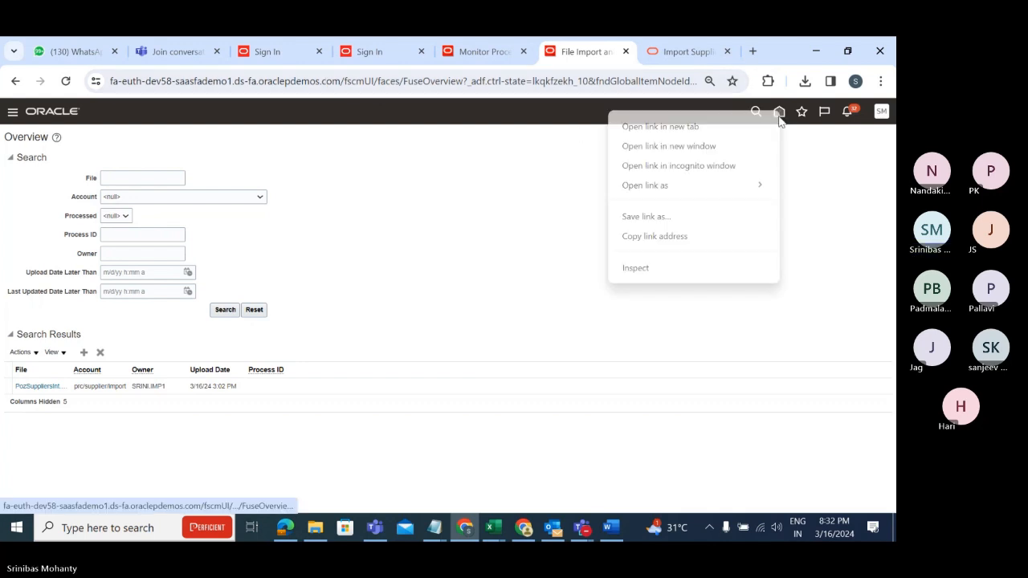
{"action": "left_click", "coordinate": [678, 127]}
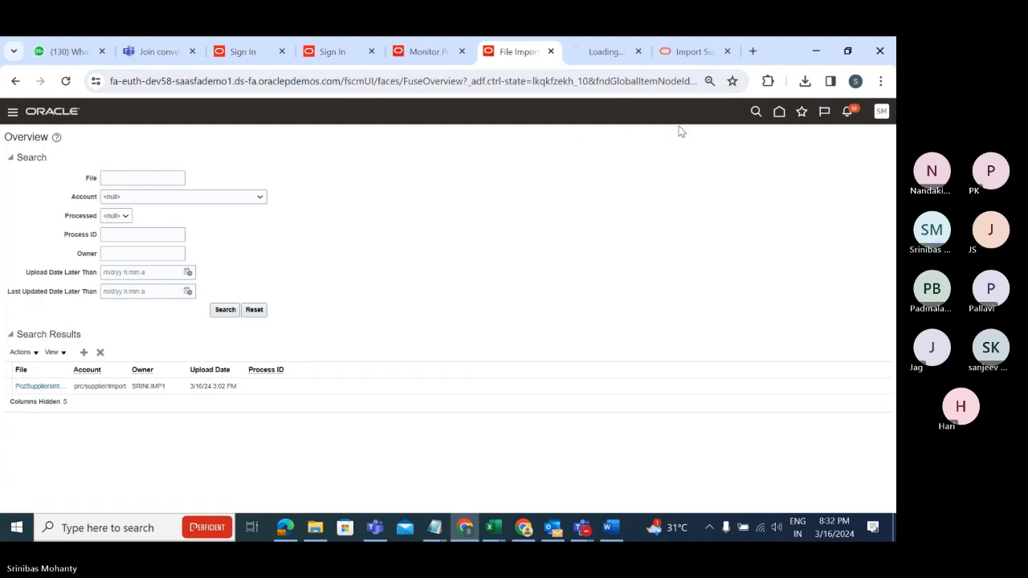
In the new tab, go to the Tools module group and open Scheduled Processes.
{"action": "left_click", "coordinate": [611, 63]}
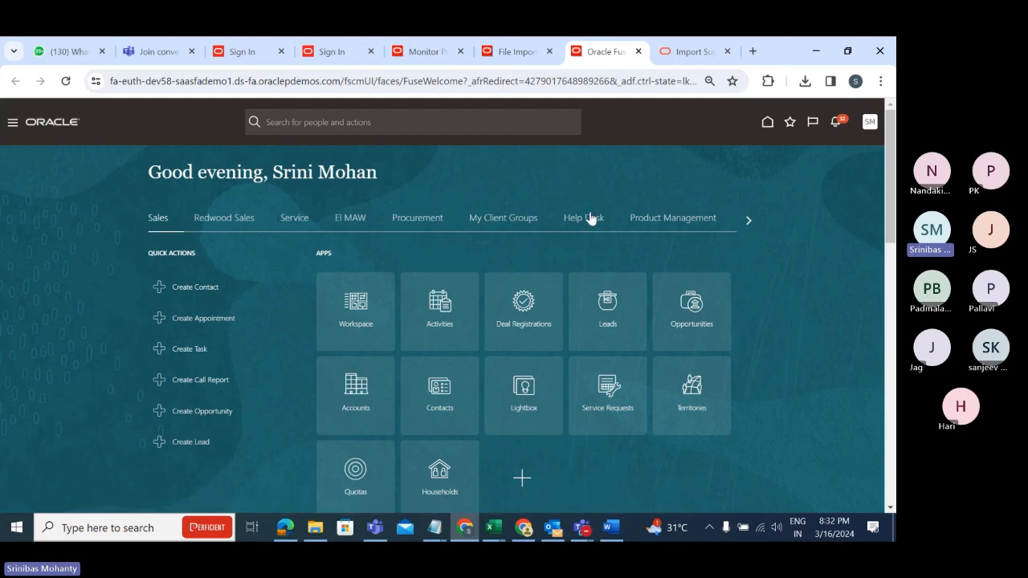
{"action": "left_click", "coordinate": [748, 221]}
{"action": "left_click", "coordinate": [748, 221]}
{"action": "left_click", "coordinate": [747, 222]}
{"action": "left_click", "coordinate": [745, 224]}
{"action": "left_click", "coordinate": [745, 225]}
{"action": "left_click", "coordinate": [745, 226]}
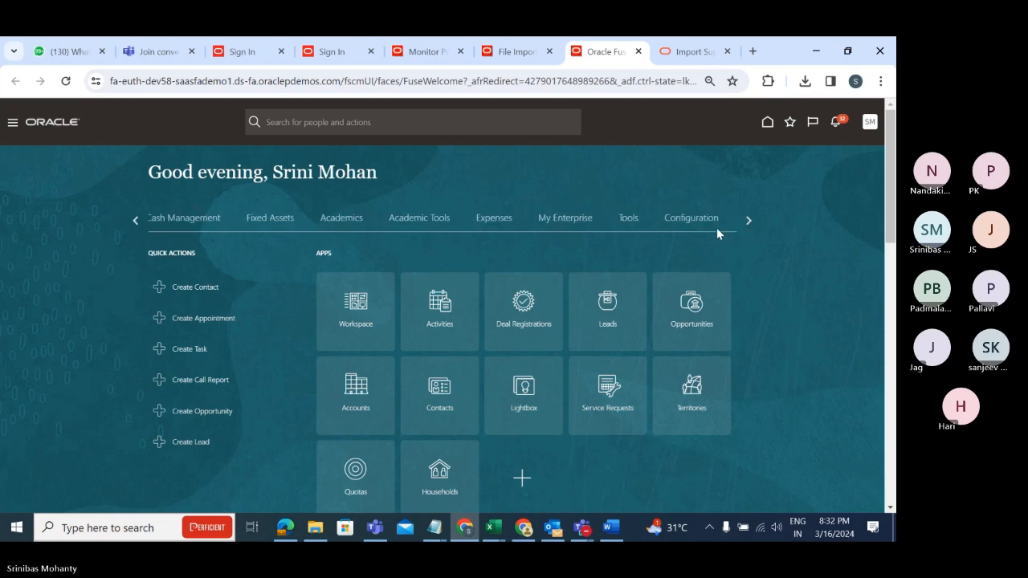
{"action": "left_click", "coordinate": [635, 220]}
{"action": "scroll", "coordinate": [745, 275], "scroll_direction": "down", "scroll_amount": 3}
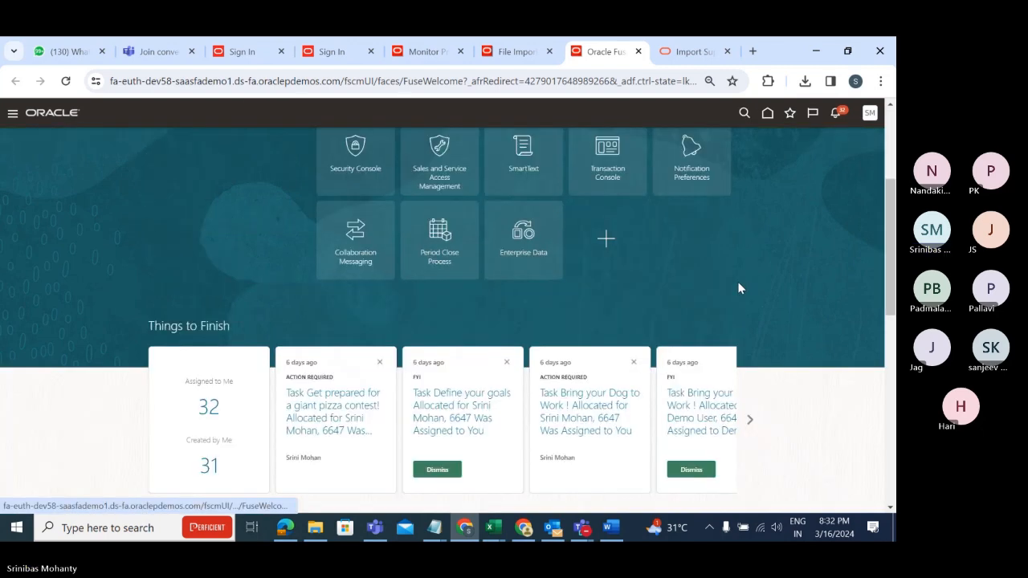
{"action": "scroll", "coordinate": [739, 288], "scroll_direction": "up", "scroll_amount": 2}
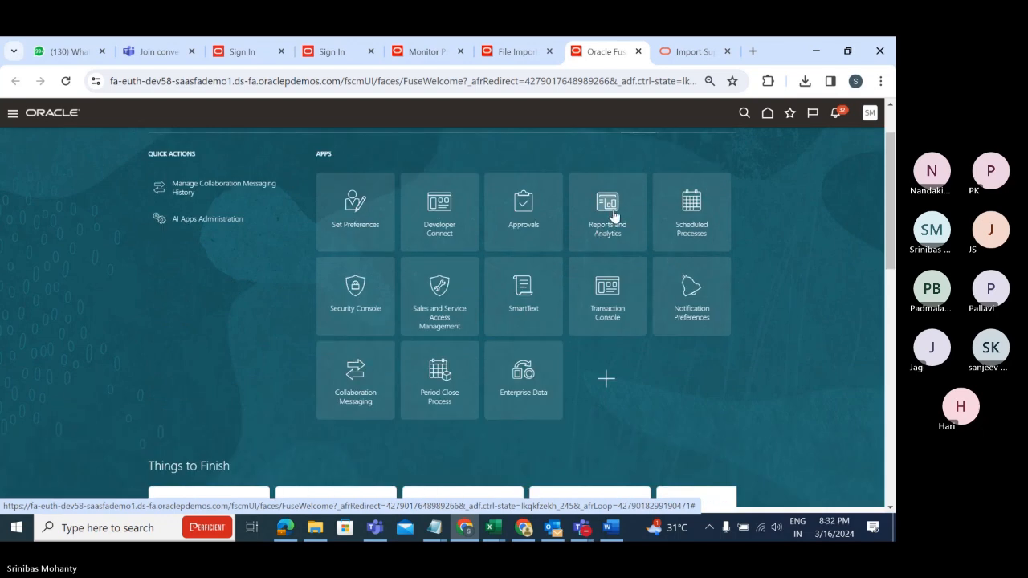
{"action": "left_click", "coordinate": [692, 203]}
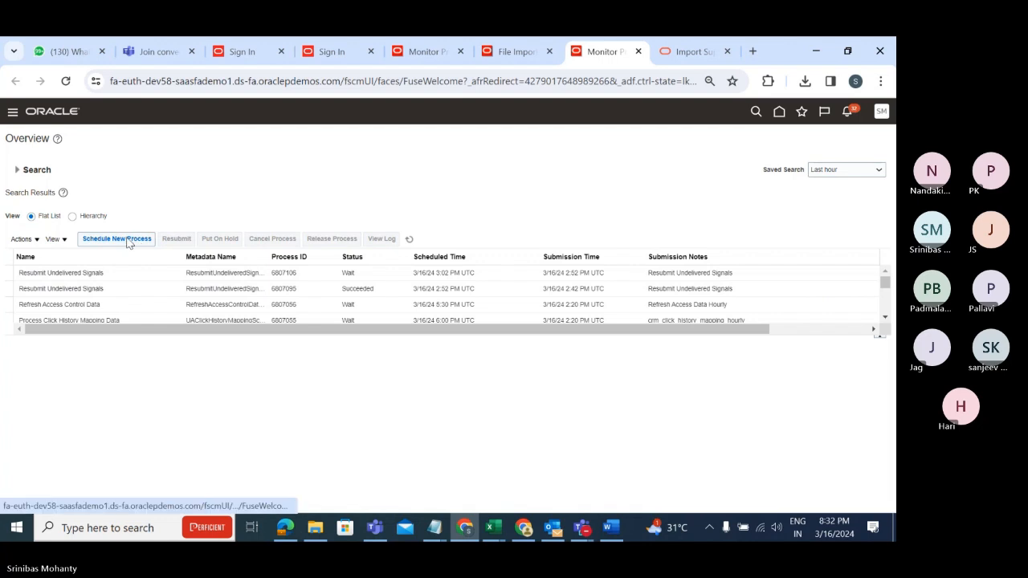
Schedule a new process, searching %Load%inter% and selecting Load Interface File for Import.
{"action": "left_click", "coordinate": [130, 241]}
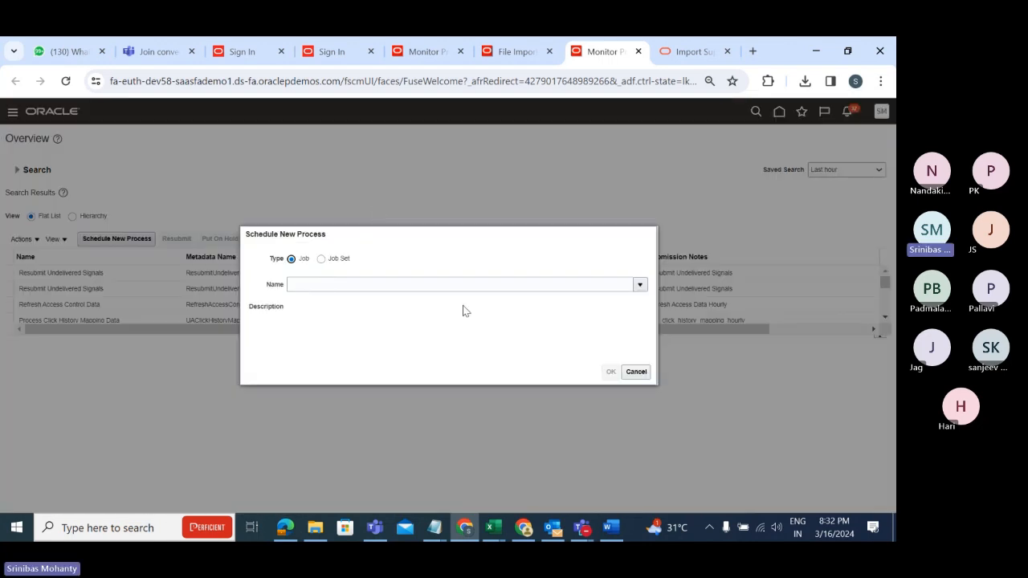
{"action": "left_click", "coordinate": [450, 283]}
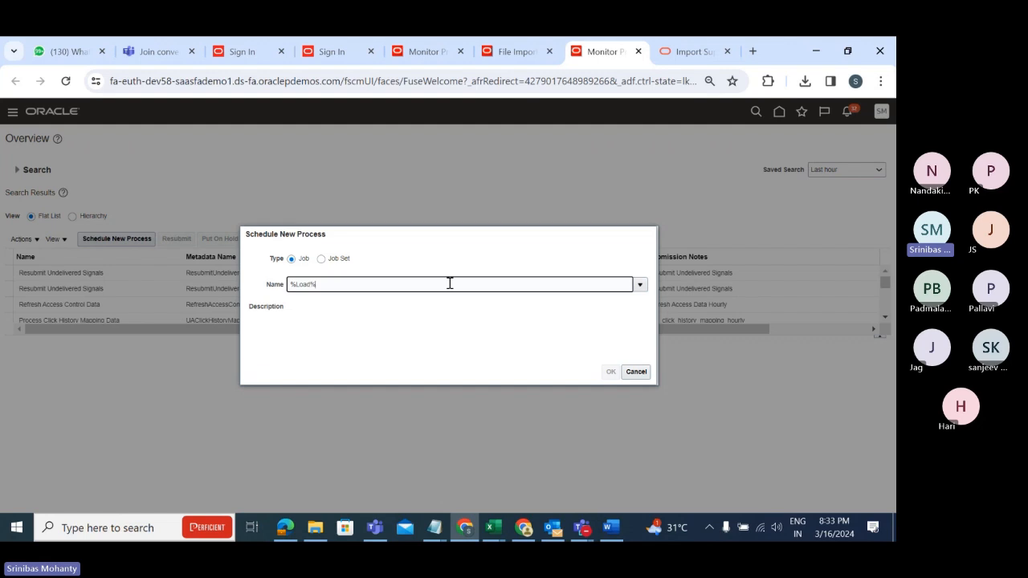
{"action": "type", "text": "%Load%inter%"}
{"action": "key", "text": "Tab"}
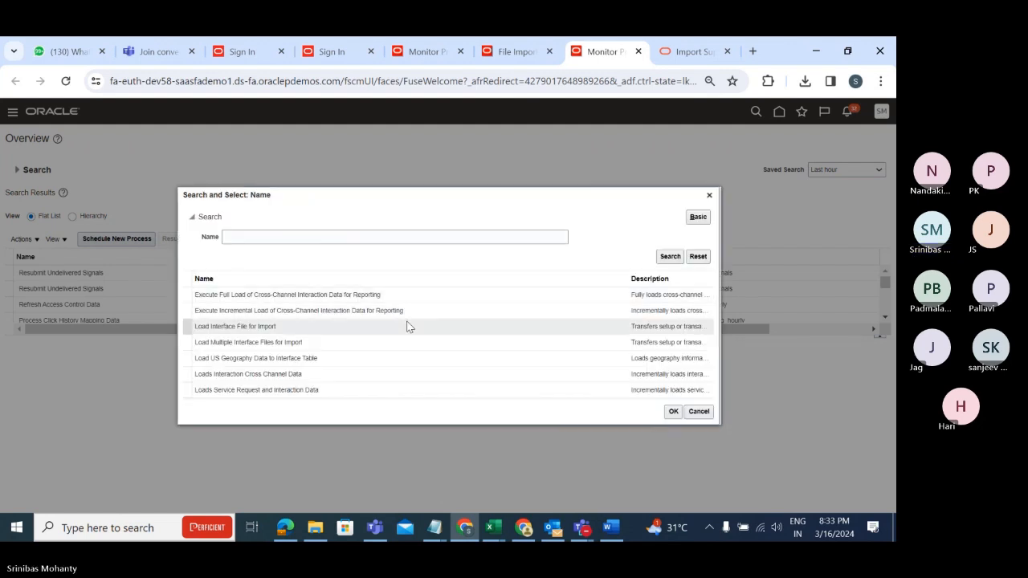
{"action": "left_click", "coordinate": [272, 328]}
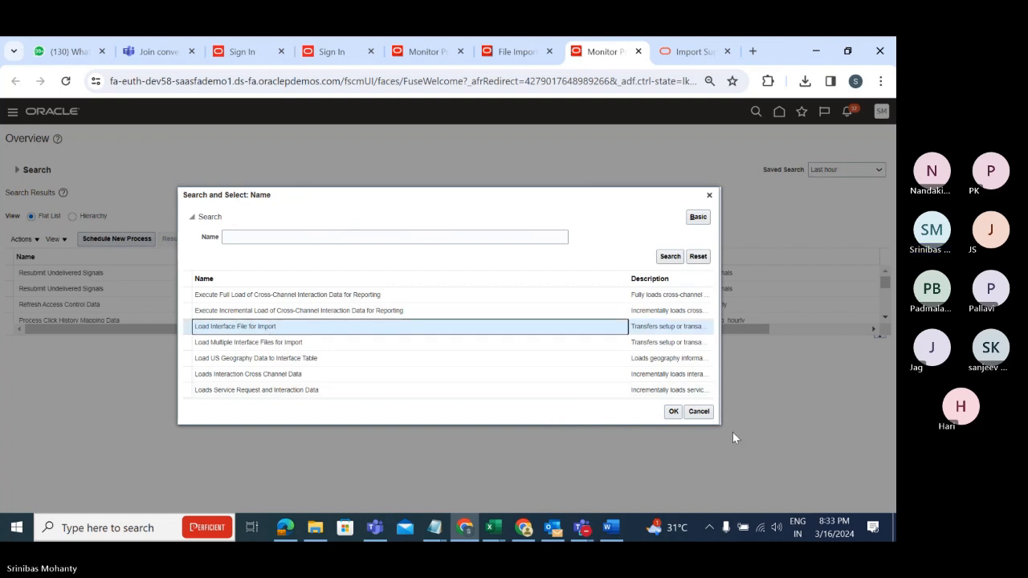
{"action": "left_click", "coordinate": [674, 411]}
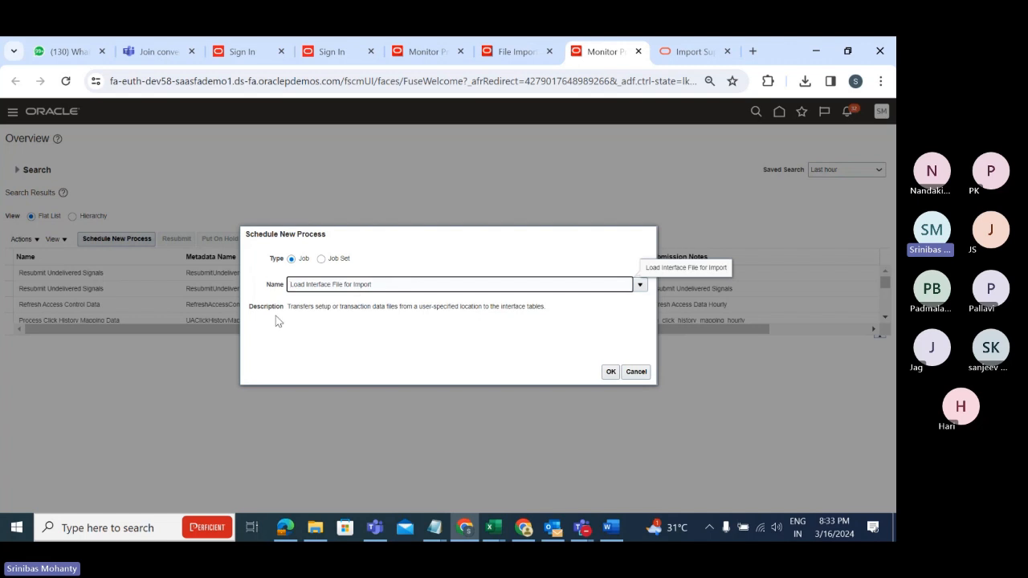
{"action": "triple_click", "coordinate": [376, 285]}
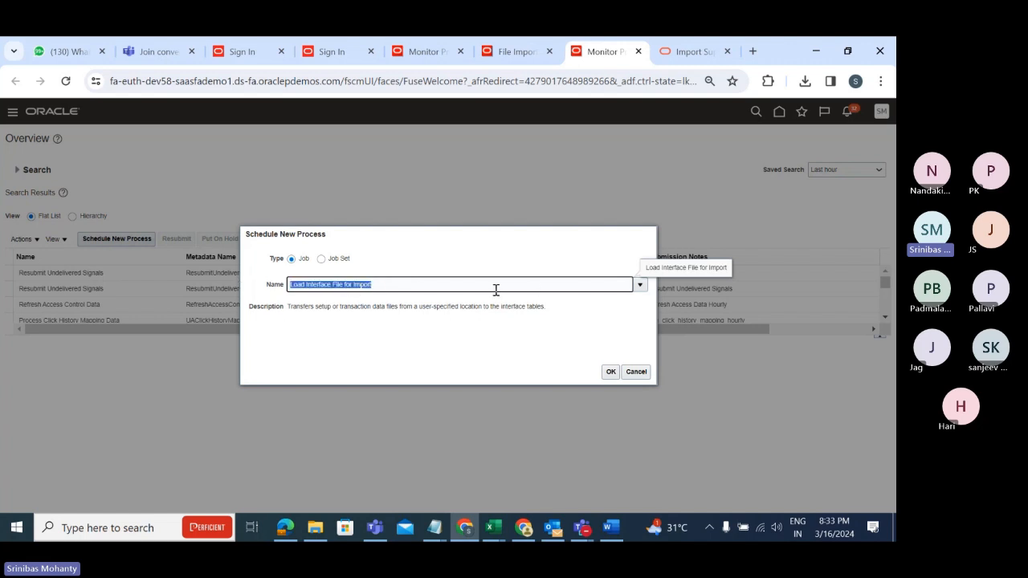
{"action": "left_click", "coordinate": [381, 287]}
{"action": "left_click_drag", "start_coordinate": [433, 286], "coordinate": [288, 299]}
Open the process details and set Import Process to Import Suppliers.
{"action": "left_click", "coordinate": [611, 373]}
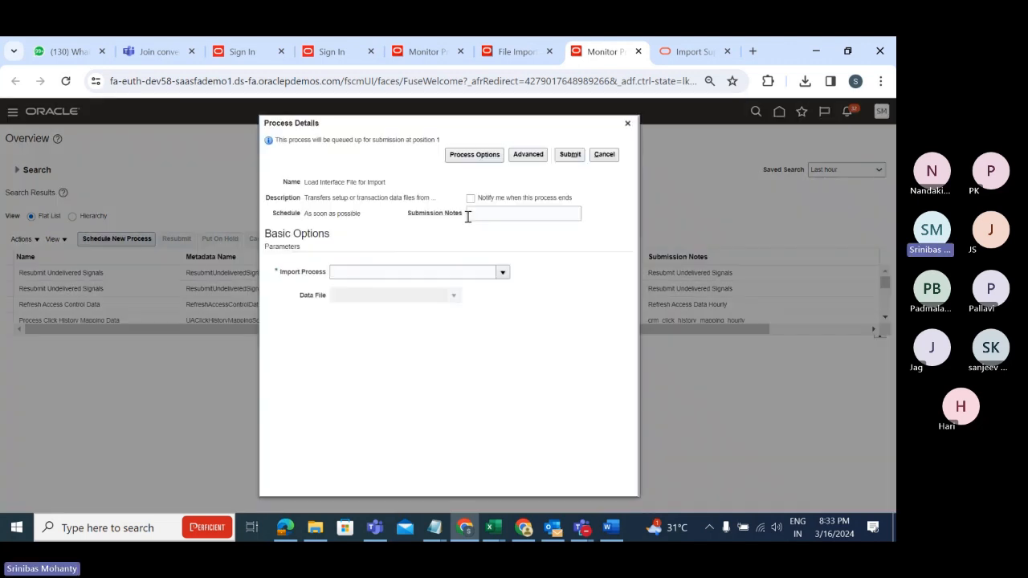
{"action": "left_click", "coordinate": [504, 275]}
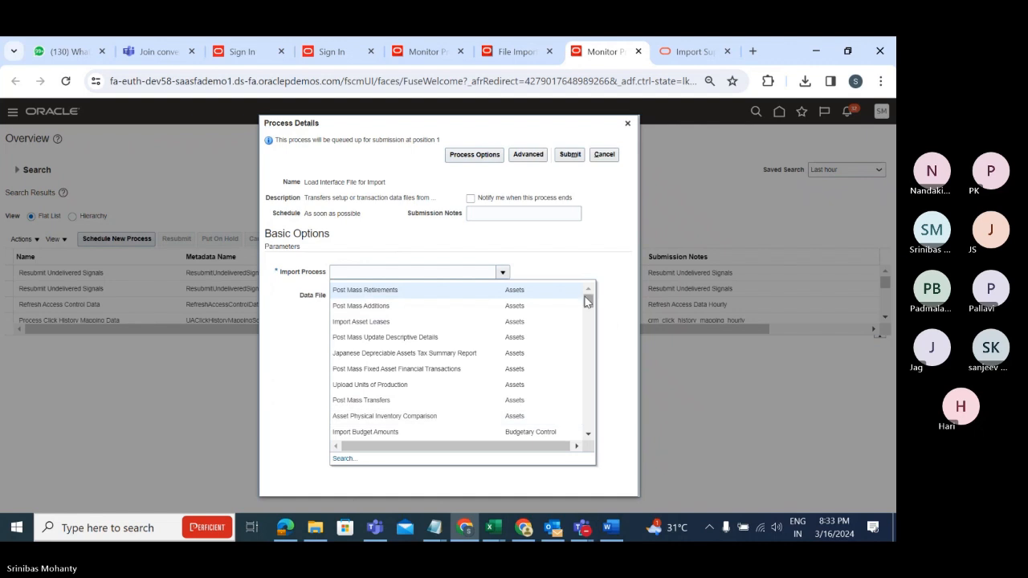
{"action": "left_click_drag", "start_coordinate": [587, 302], "coordinate": [590, 342]}
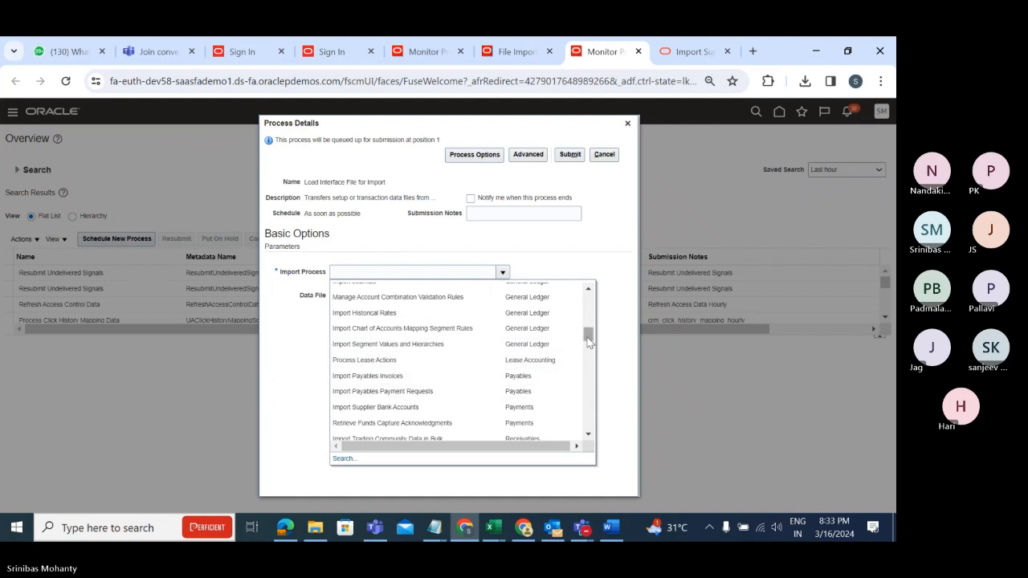
{"action": "left_click_drag", "start_coordinate": [589, 337], "coordinate": [591, 367]}
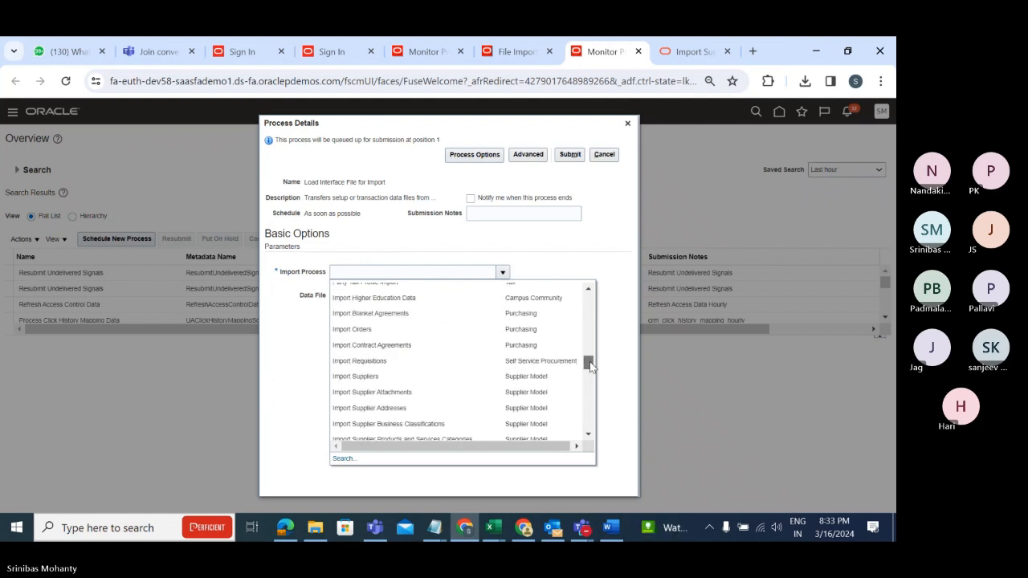
{"action": "left_click", "coordinate": [355, 377]}
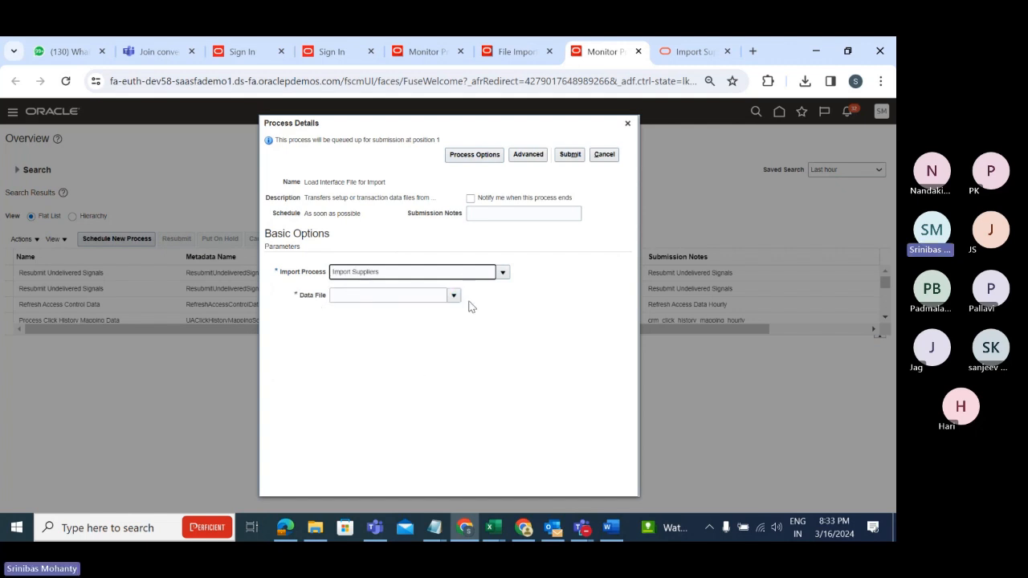
{"action": "left_click", "coordinate": [454, 294]}
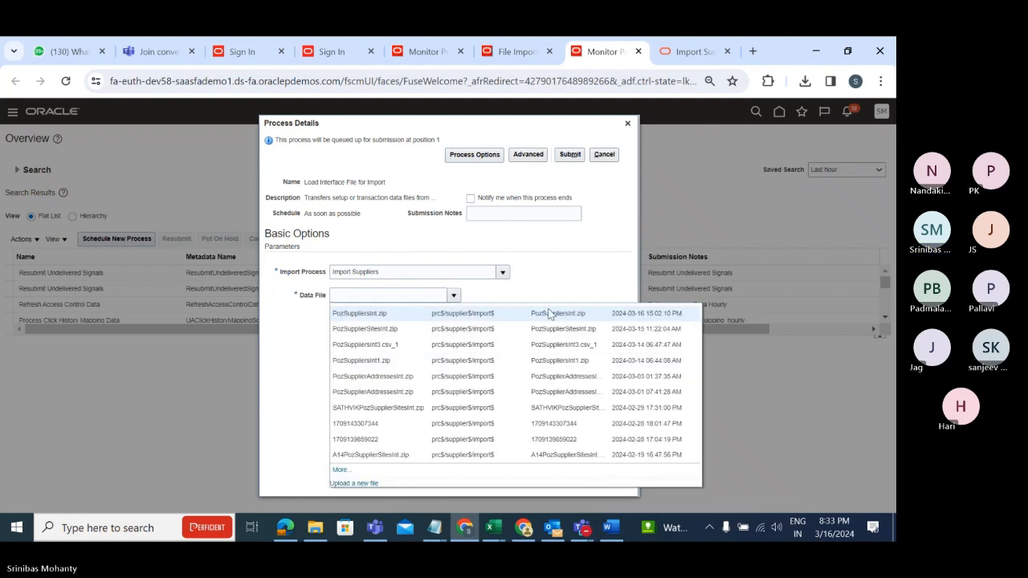
Cancel the new file upload and choose PozSuppliersInt.zip as the Data File.
{"action": "left_click", "coordinate": [365, 484]}
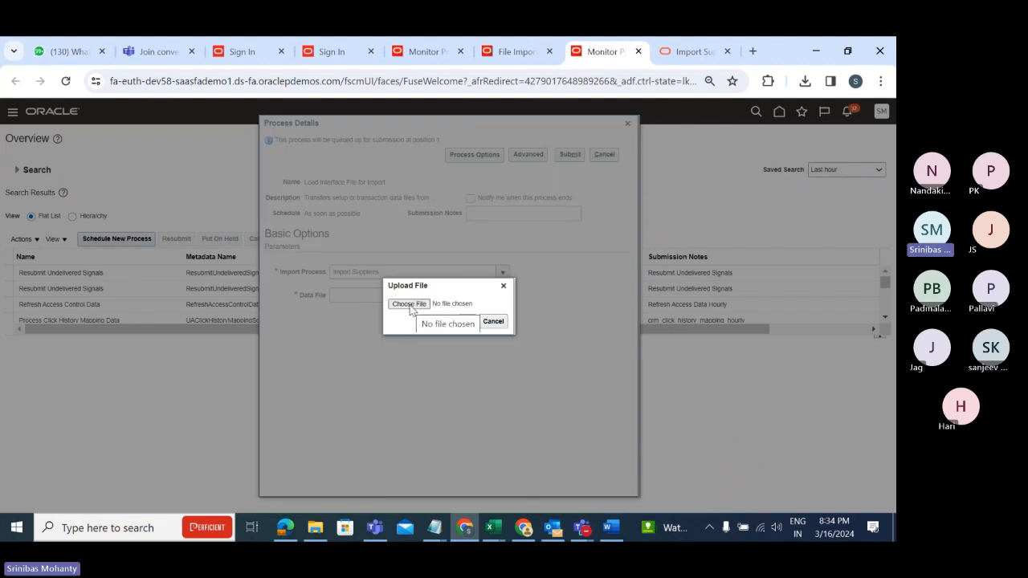
{"action": "left_click", "coordinate": [503, 287]}
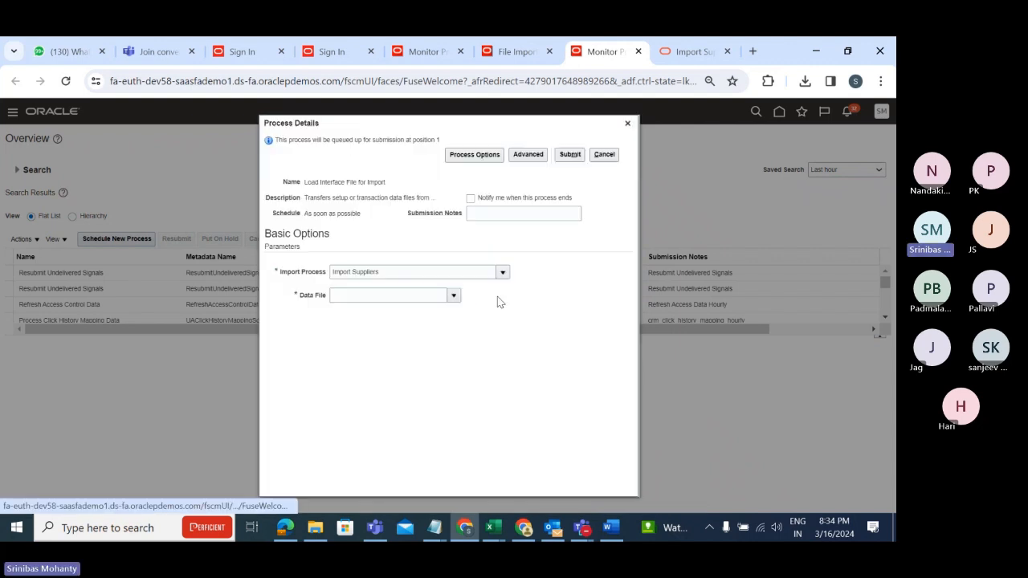
{"action": "left_click", "coordinate": [454, 296]}
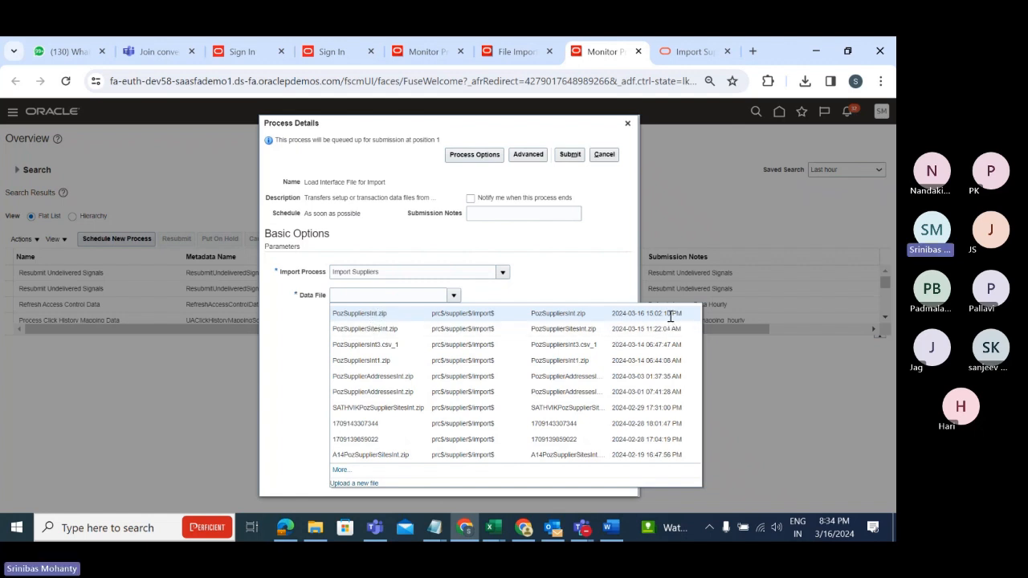
{"action": "left_click", "coordinate": [369, 313]}
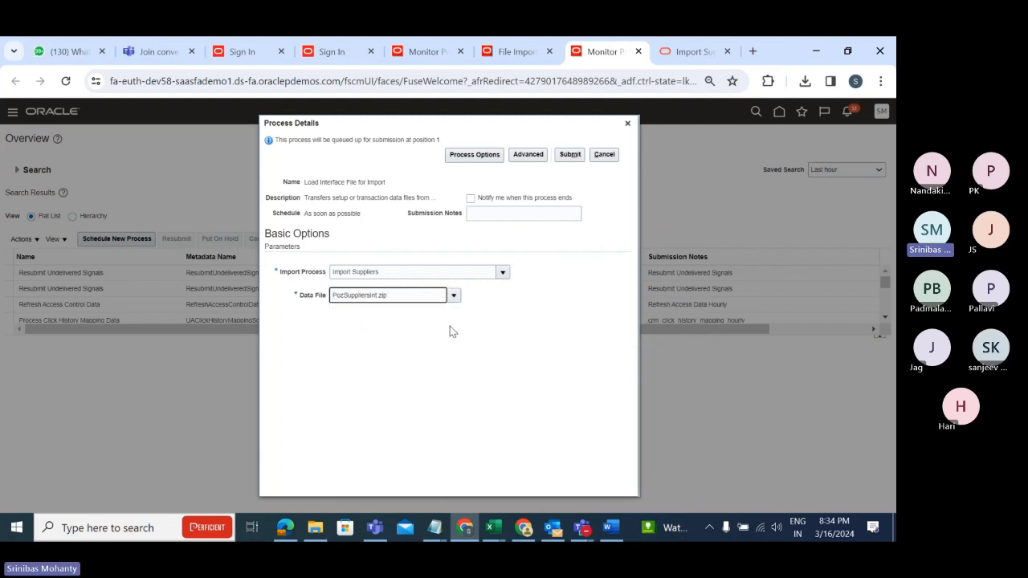
{"action": "left_click_drag", "start_coordinate": [405, 294], "coordinate": [283, 296]}
{"action": "left_click", "coordinate": [454, 296]}
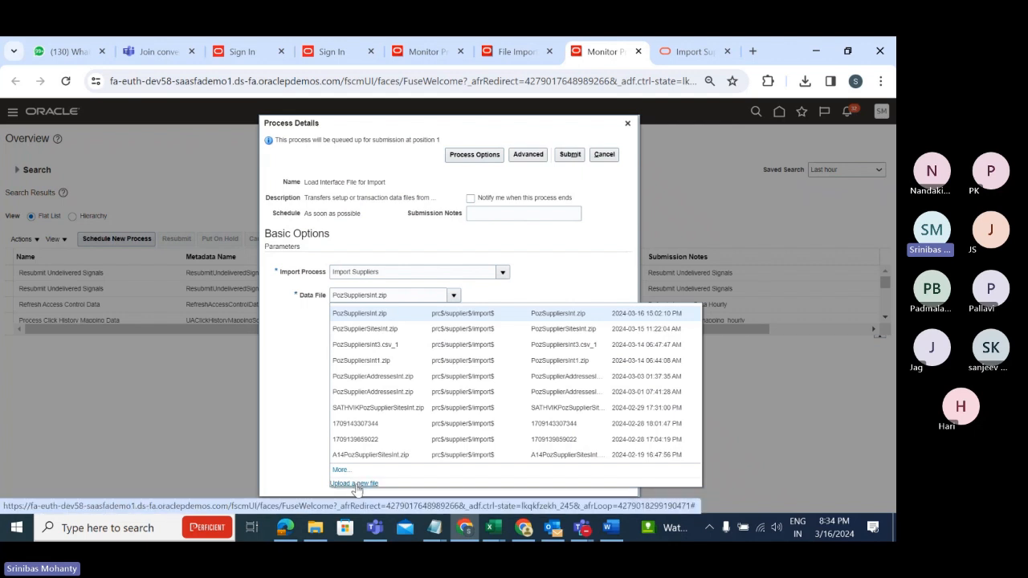
{"action": "left_click", "coordinate": [574, 266]}
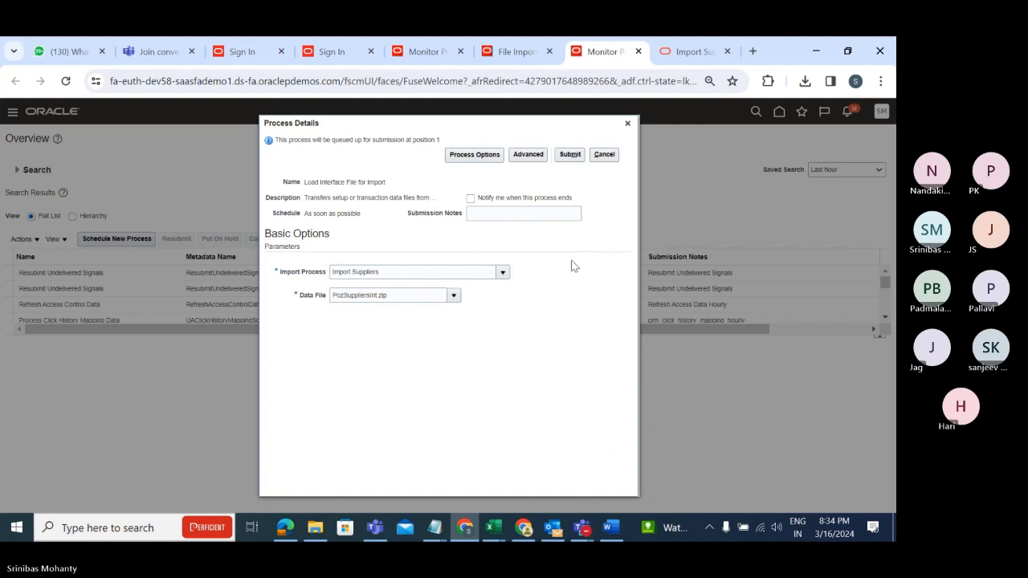
{"action": "double_click", "coordinate": [396, 296]}
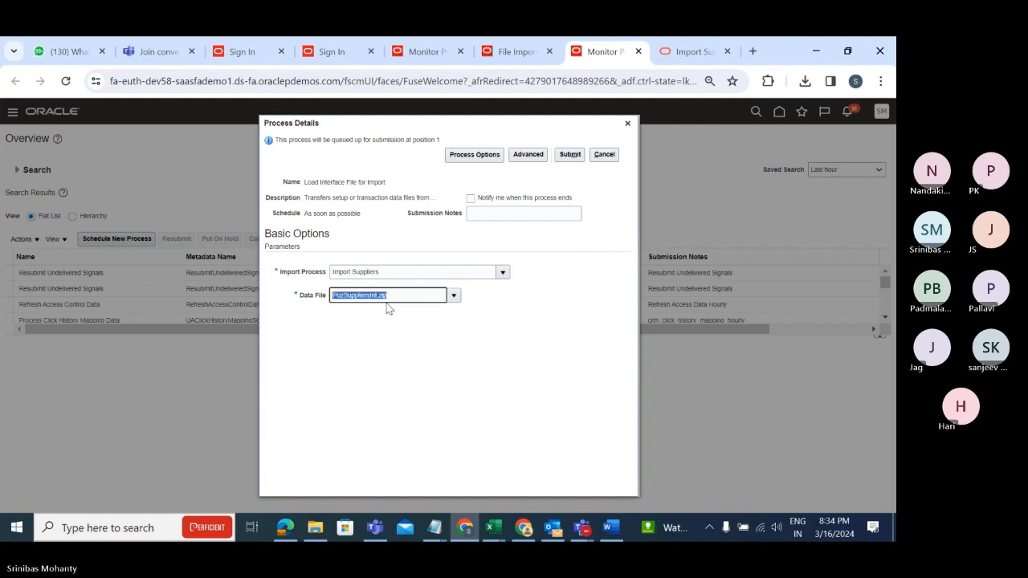
Submit the load job, noting process ID 6807122 in the confirmation.
{"action": "left_click", "coordinate": [573, 154]}
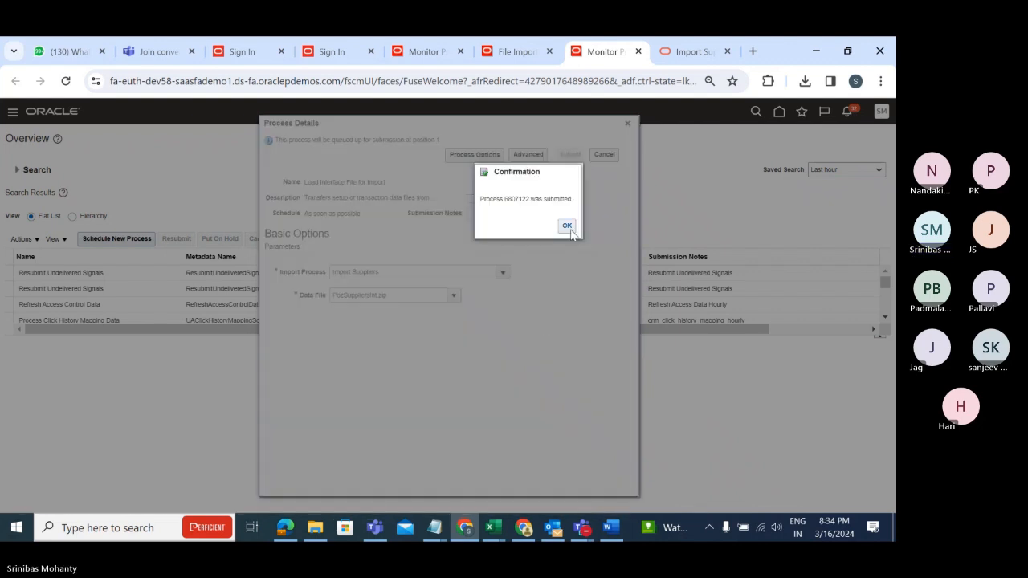
{"action": "left_click_drag", "start_coordinate": [505, 200], "coordinate": [528, 208]}
{"action": "left_click", "coordinate": [567, 225]}
Refresh the process list until Load Interface File for Import 6807122 shows Succeeded.
{"action": "left_click", "coordinate": [409, 240]}
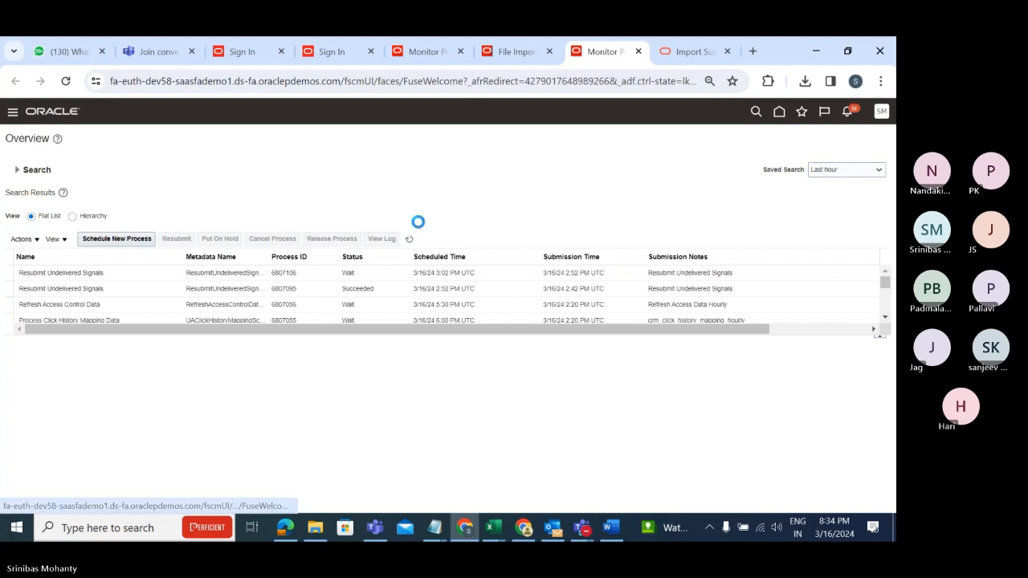
{"action": "left_click", "coordinate": [410, 240]}
{"action": "left_click", "coordinate": [411, 241]}
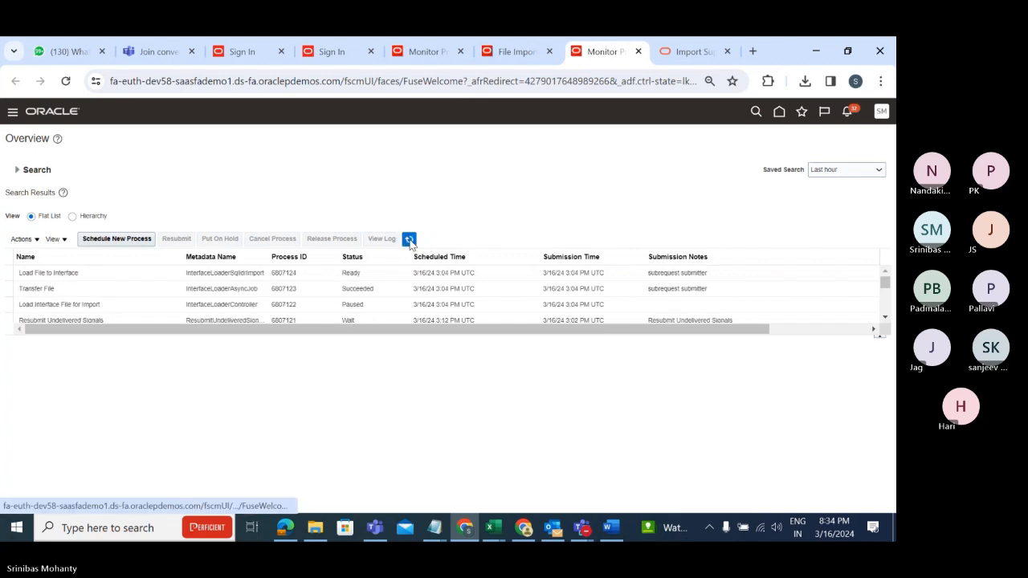
{"action": "left_click", "coordinate": [410, 240]}
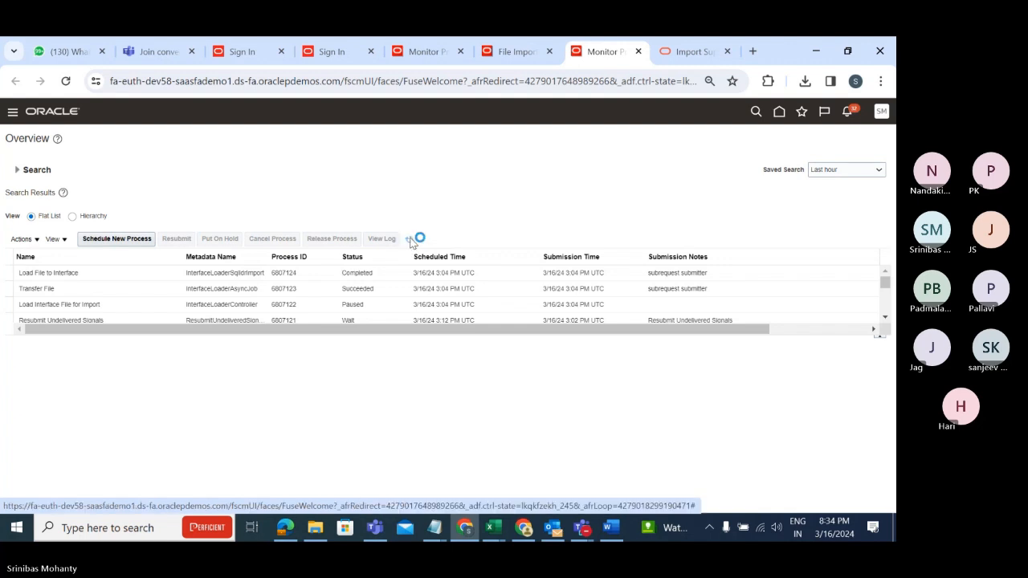
{"action": "left_click", "coordinate": [409, 241]}
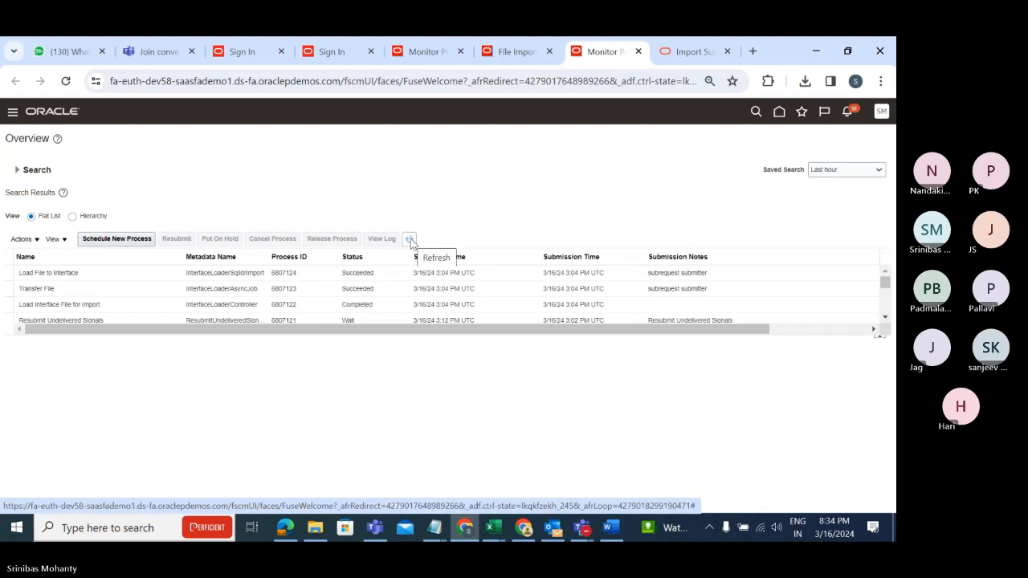
{"action": "left_click", "coordinate": [409, 240]}
Select the load process and view its attached log and supplier CSV files.
{"action": "left_click", "coordinate": [106, 274]}
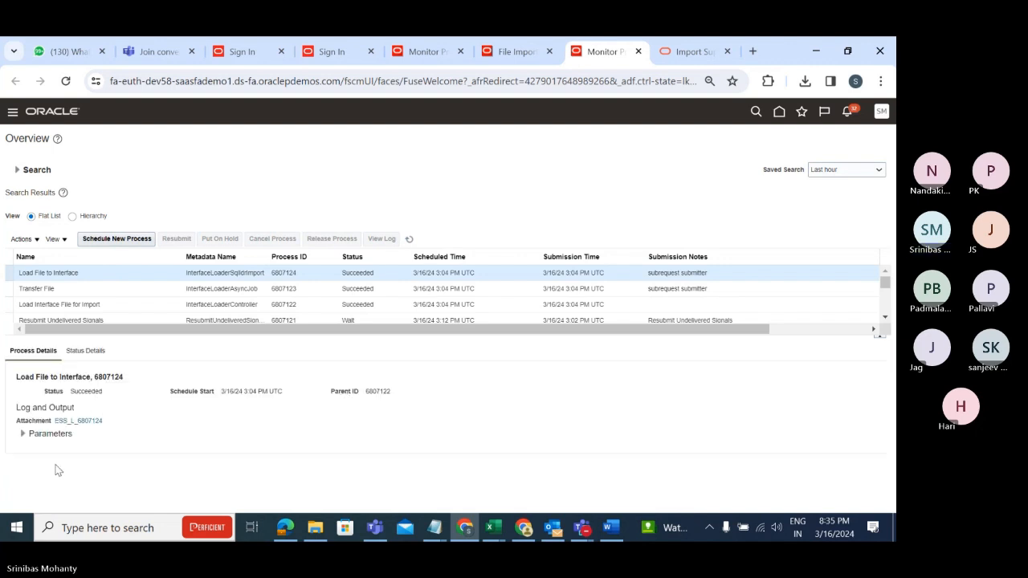
{"action": "left_click", "coordinate": [116, 306]}
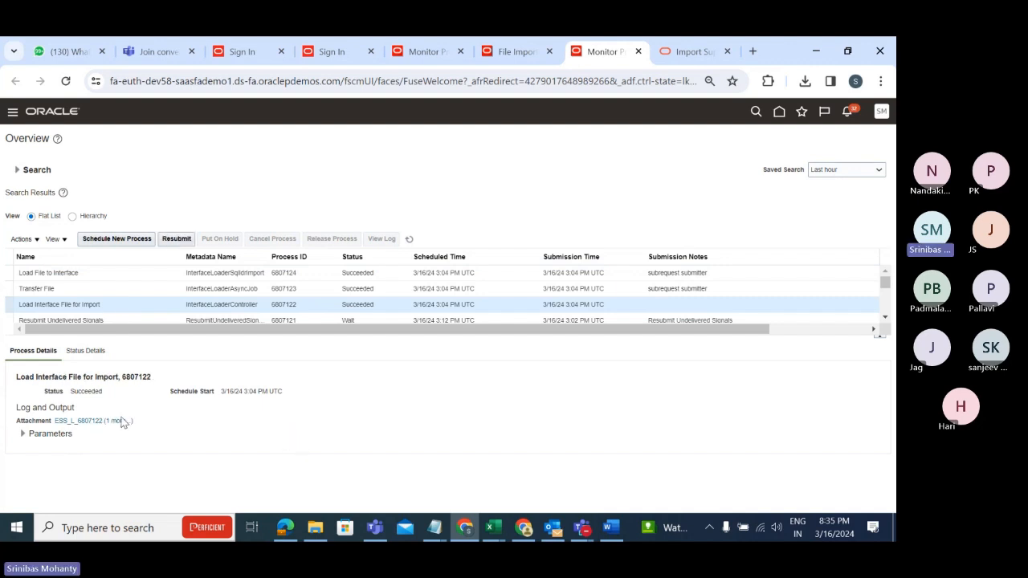
{"action": "left_click", "coordinate": [120, 421]}
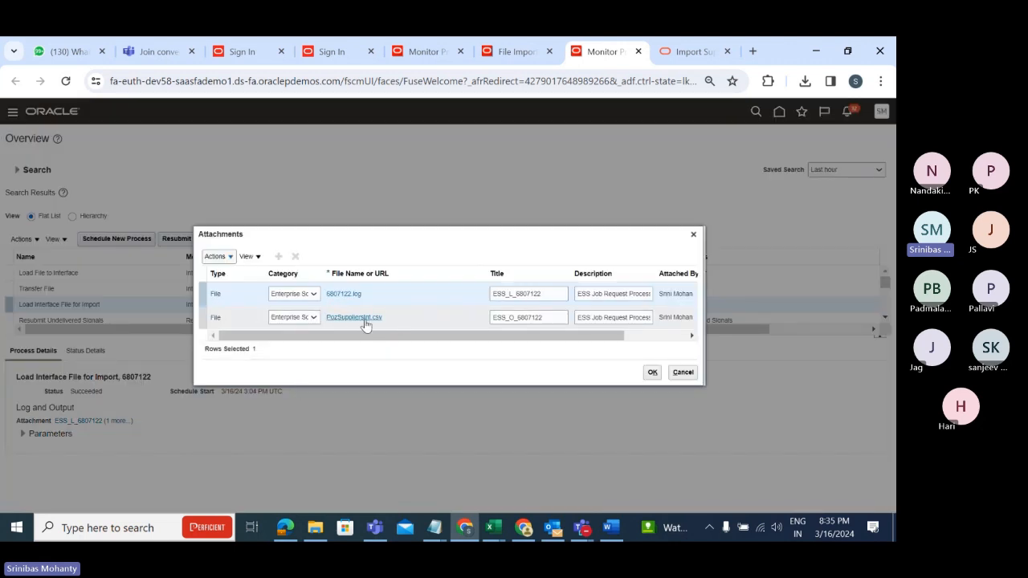
{"action": "left_click", "coordinate": [693, 236]}
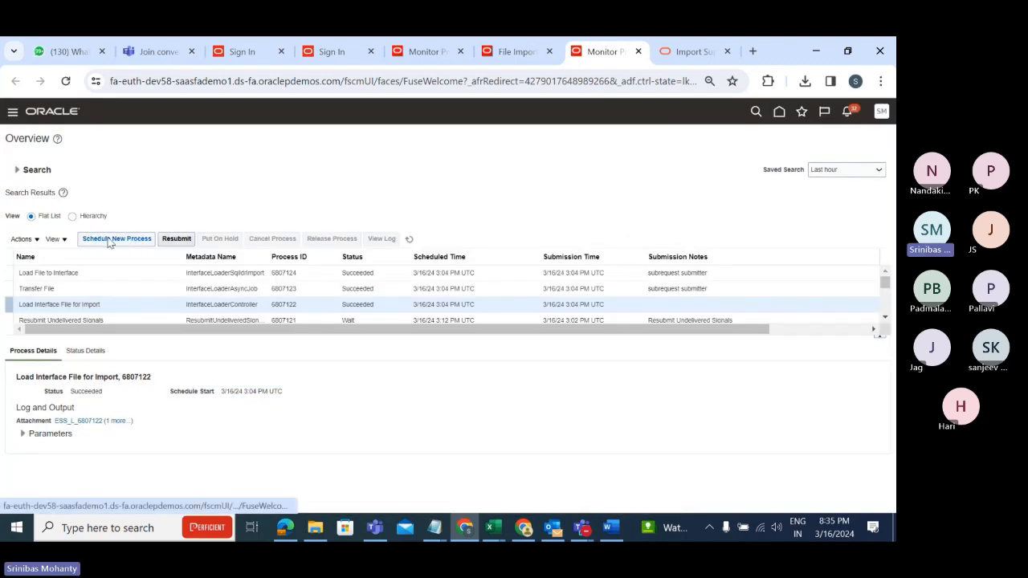
{"action": "mouse_move", "coordinate": [493, 527]}
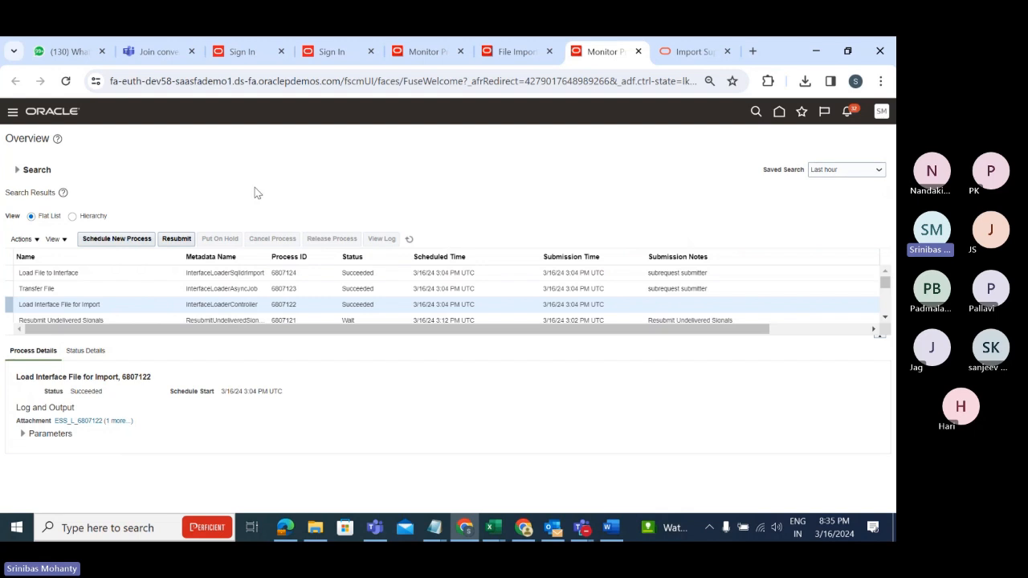
Schedule a new Import Suppliers job found with %import%Supplier% and open its process details.
{"action": "left_click", "coordinate": [117, 239]}
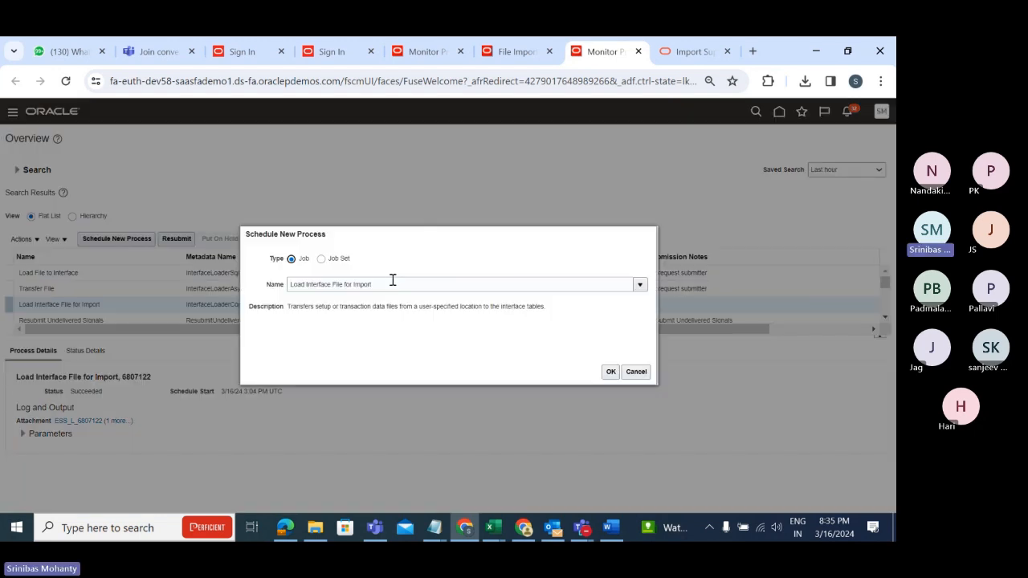
{"action": "left_click_drag", "start_coordinate": [398, 285], "coordinate": [143, 310]}
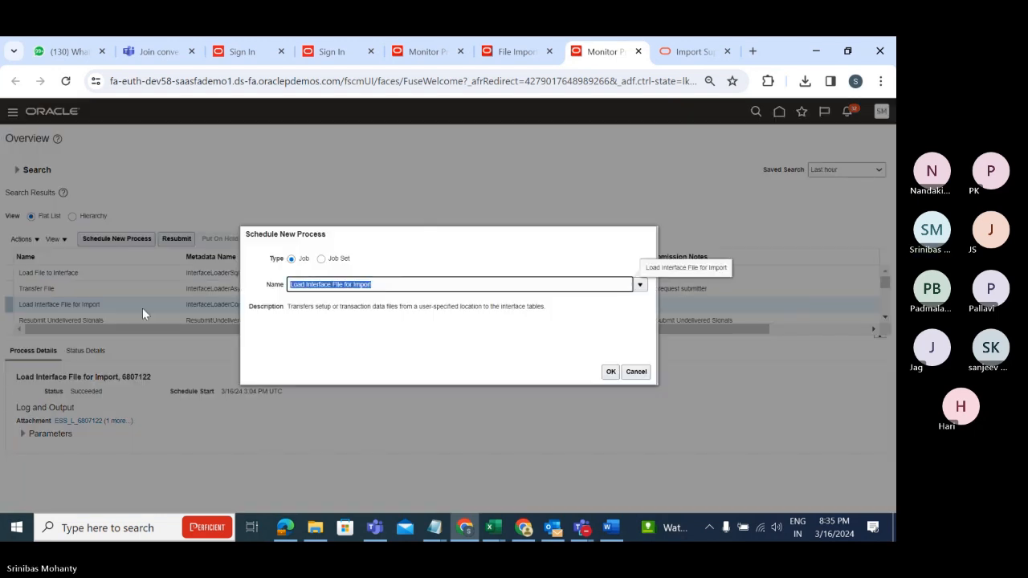
{"action": "type", "text": "S"}
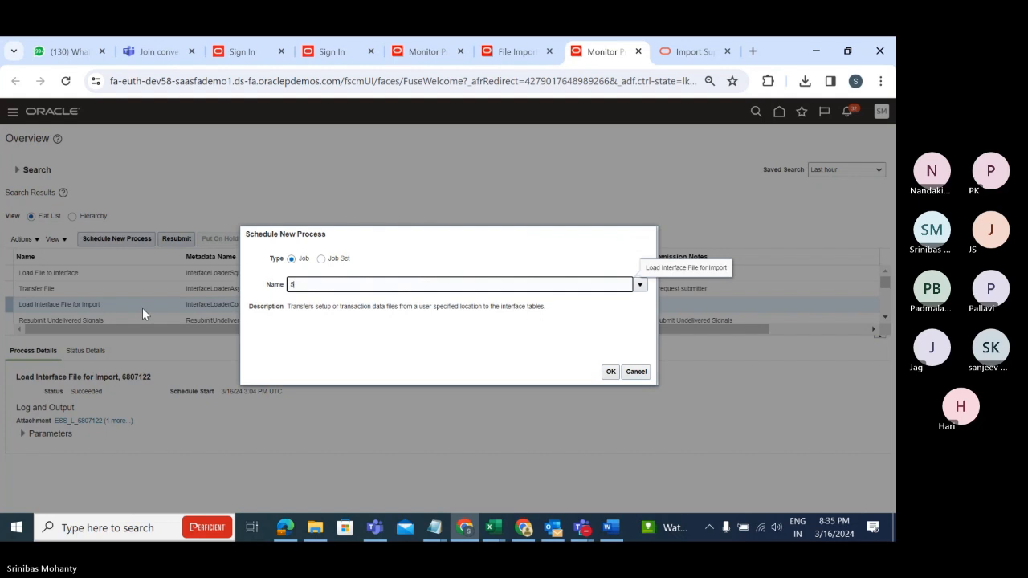
{"action": "left_click_drag", "start_coordinate": [321, 284], "coordinate": [237, 296]}
{"action": "key", "text": "BackSpace"}
{"action": "type", "text": "%Supplier%"}
{"action": "key", "text": "Tab"}
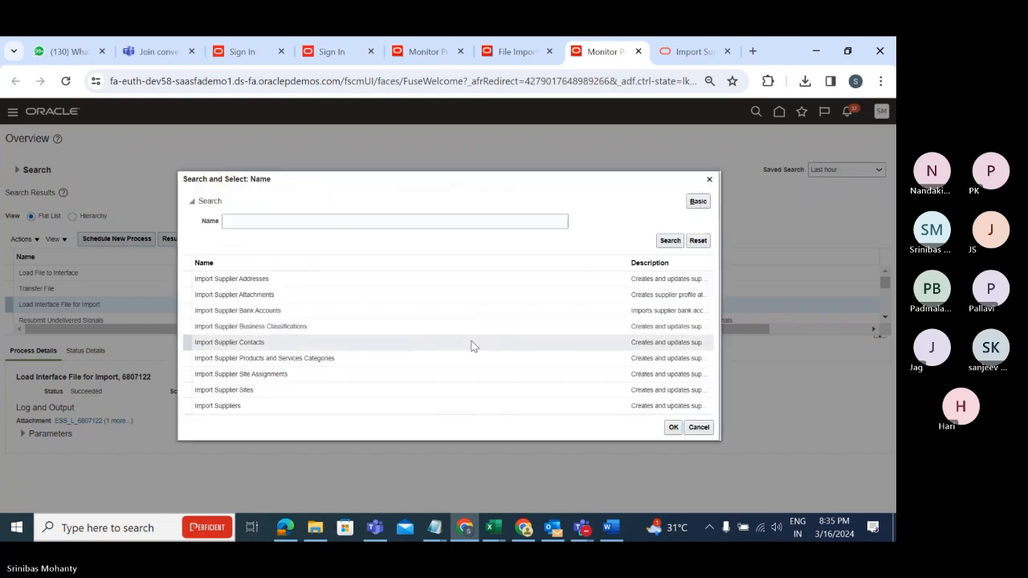
{"action": "left_click", "coordinate": [269, 408]}
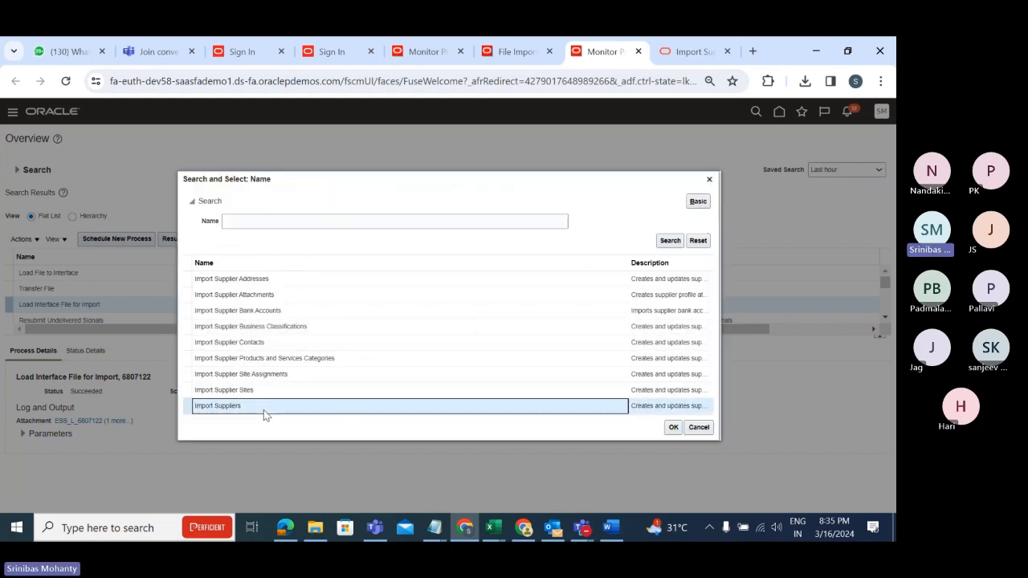
{"action": "left_click", "coordinate": [674, 429]}
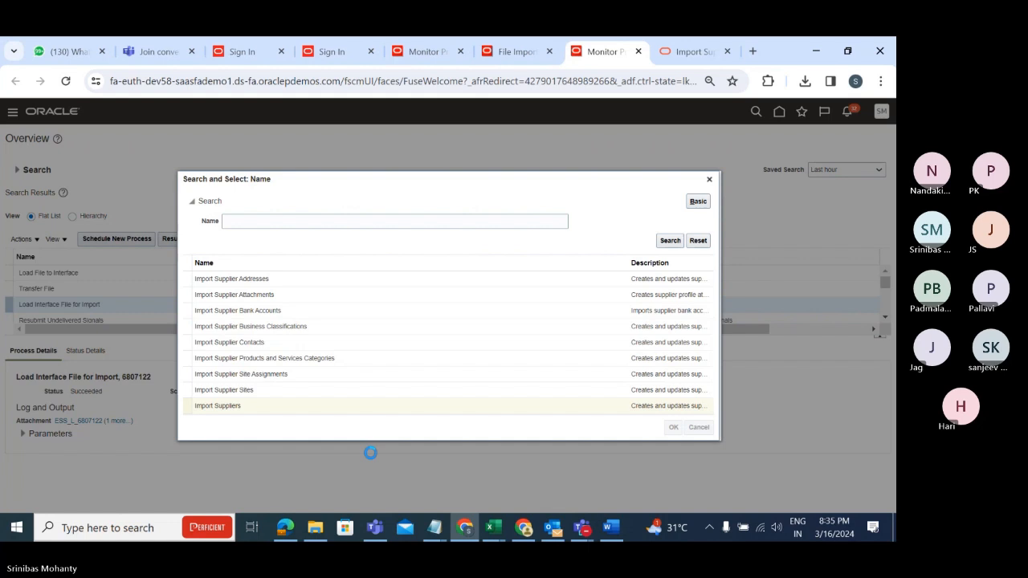
{"action": "left_click", "coordinate": [610, 372]}
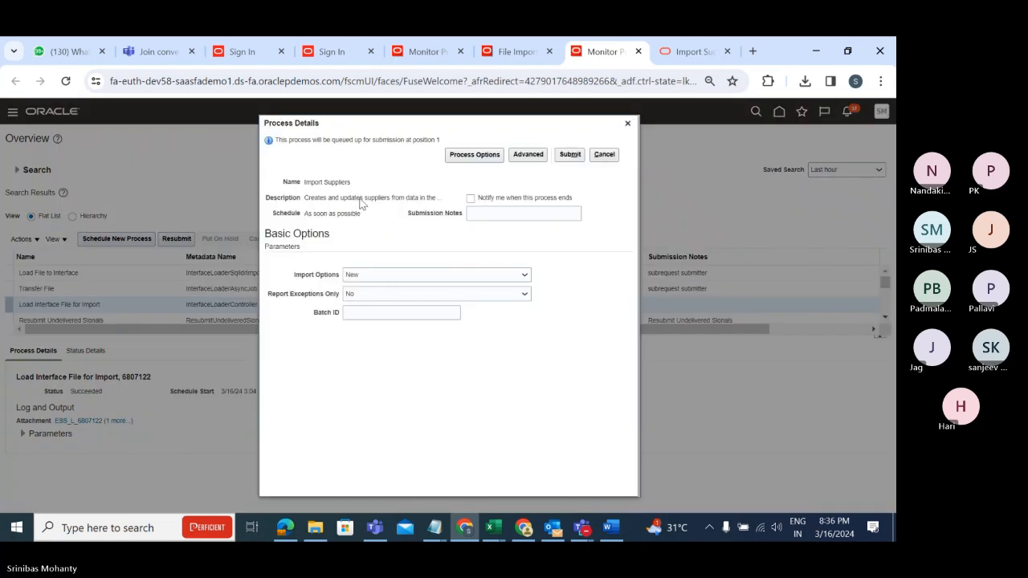
Put the cursor in Batch ID and bring up the SupplierSiteAssignmentImportTemplate workbook.
{"action": "left_click", "coordinate": [374, 313]}
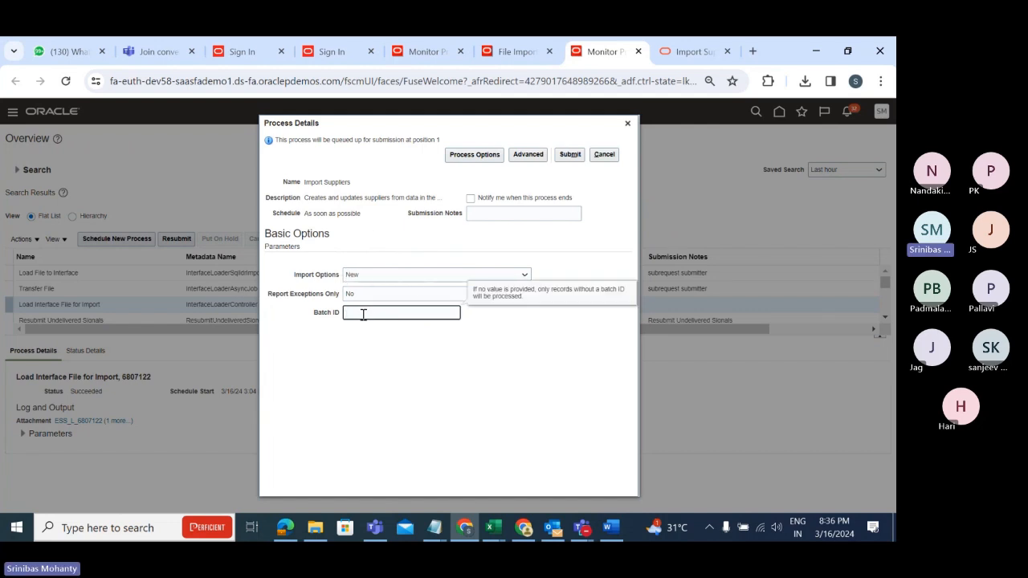
{"action": "left_click", "coordinate": [493, 529]}
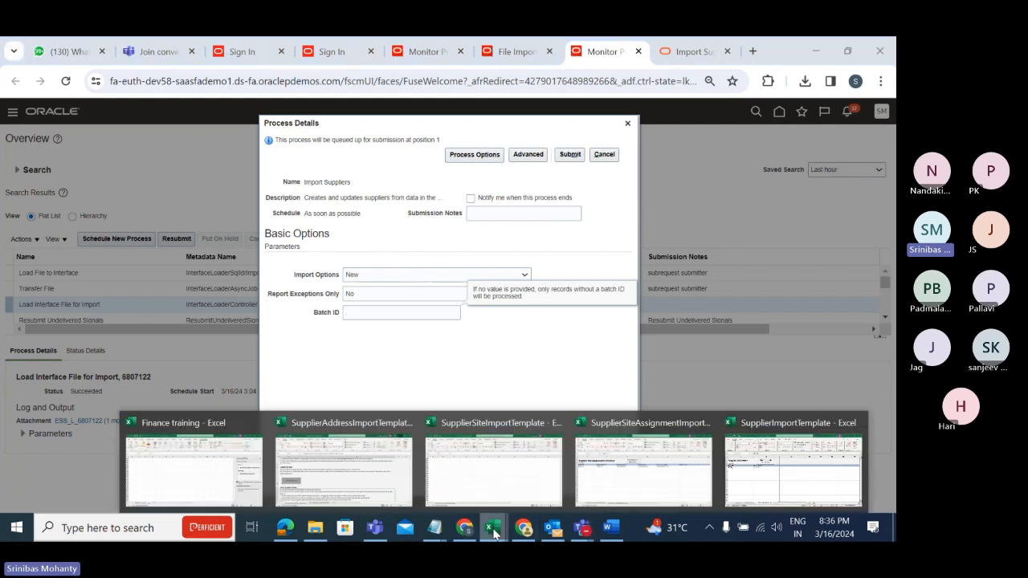
{"action": "left_click", "coordinate": [621, 491]}
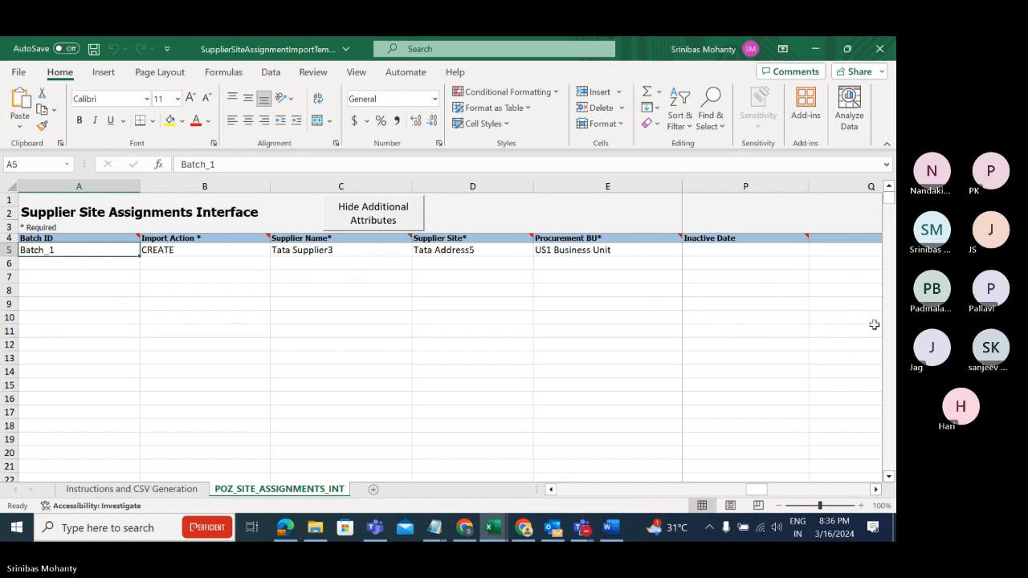
Browse the Excel supplier site templates and close Oracle's unfinished Import Suppliers process details.
{"action": "left_click", "coordinate": [855, 354]}
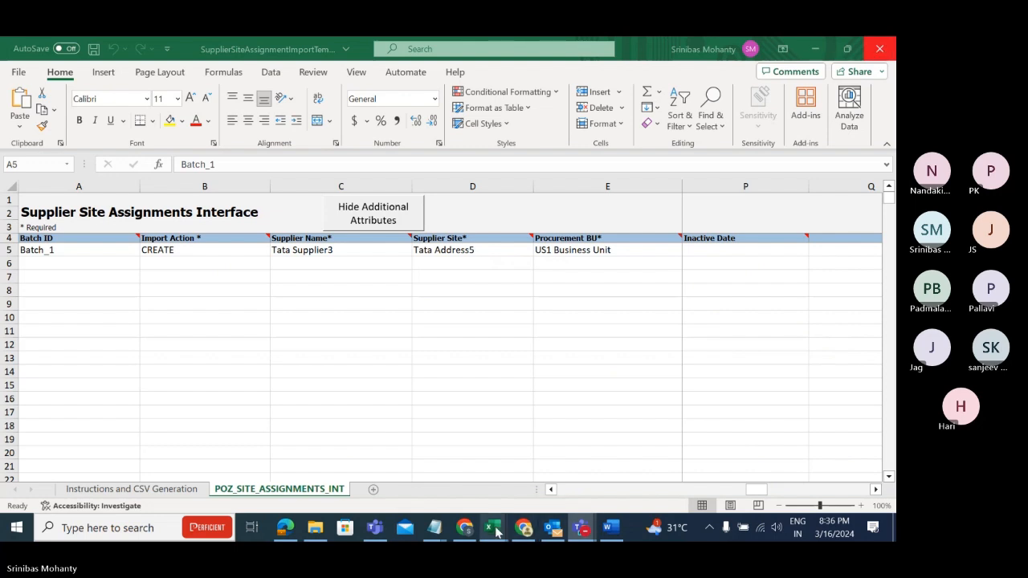
{"action": "mouse_move", "coordinate": [493, 531]}
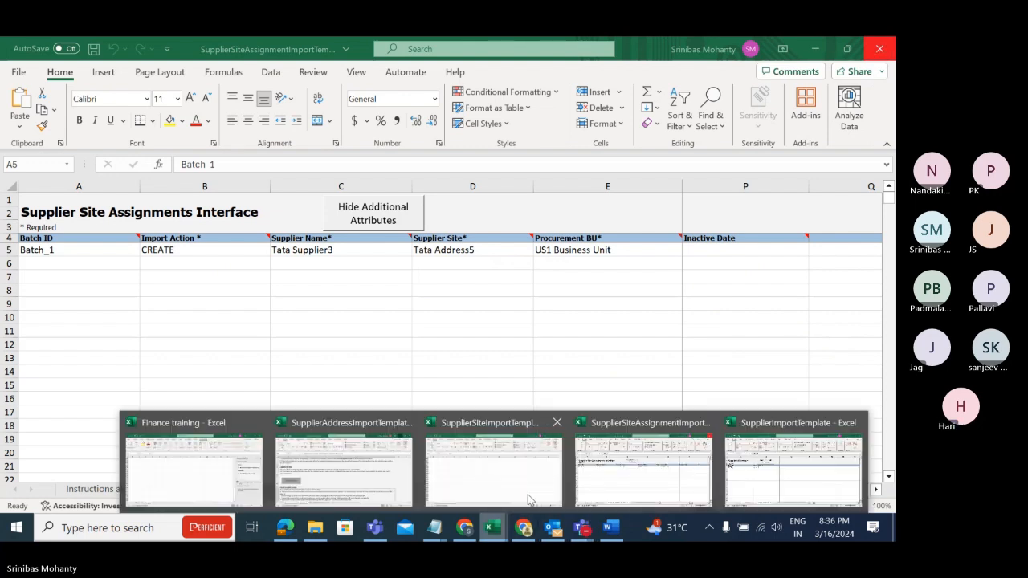
{"action": "left_click", "coordinate": [643, 479]}
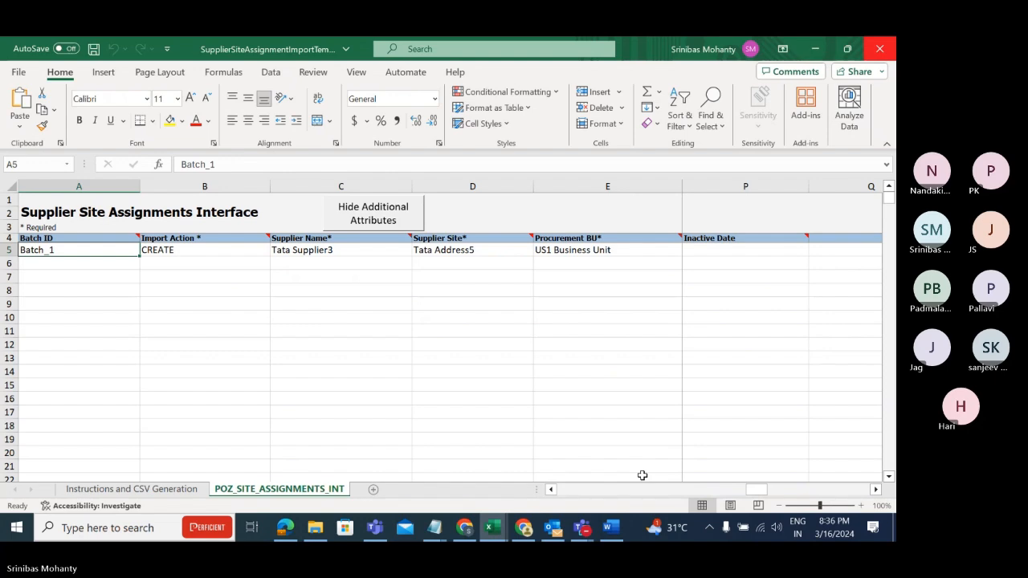
{"action": "mouse_move", "coordinate": [494, 528]}
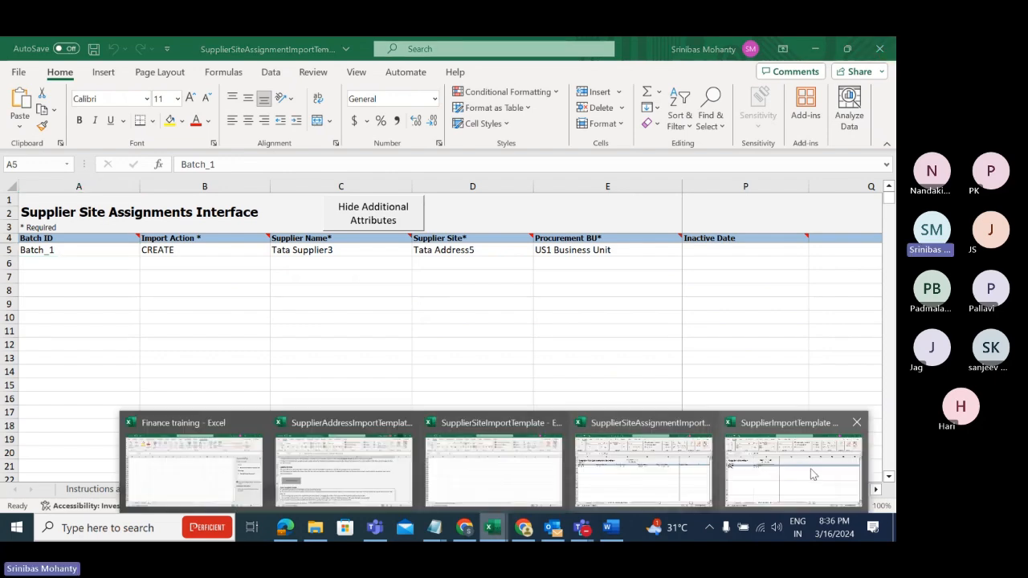
{"action": "left_click", "coordinate": [537, 482]}
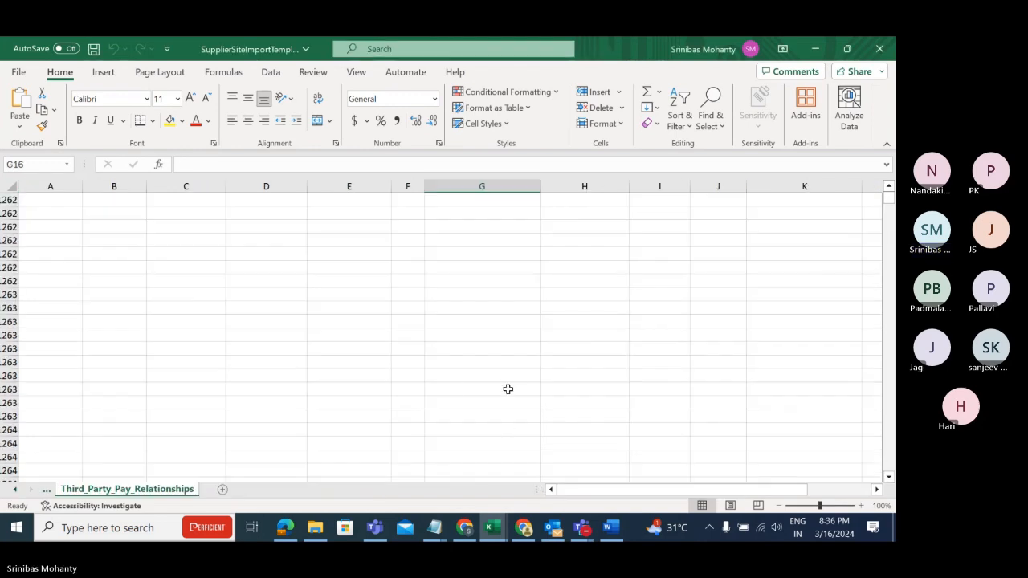
{"action": "left_click", "coordinate": [464, 528]}
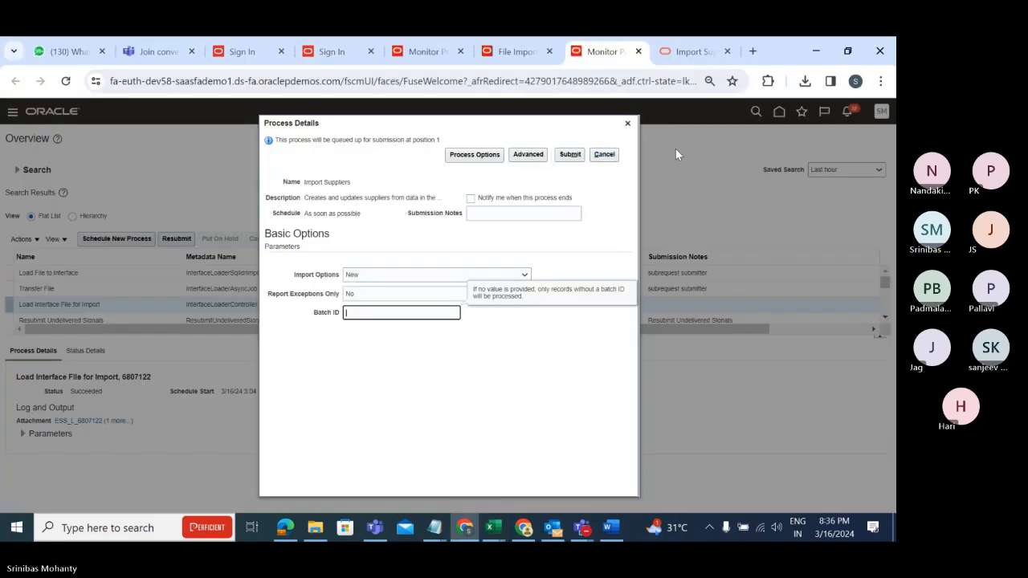
{"action": "left_click", "coordinate": [627, 123]}
In SupplierImportTemplate, confirm Batch_2 and Tata Supplier4 in A5 and C5, then return to Chrome.
{"action": "mouse_move", "coordinate": [493, 528]}
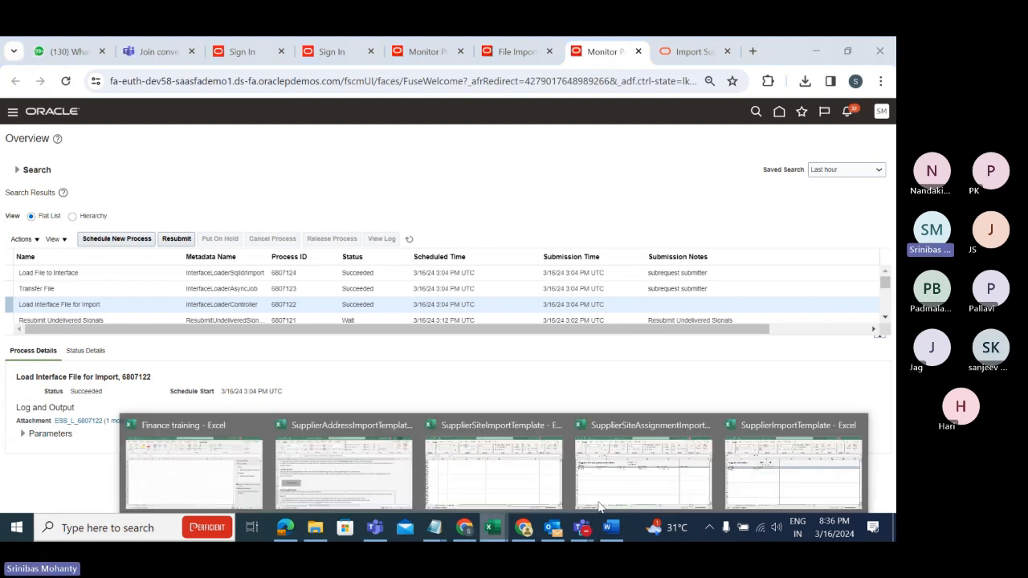
{"action": "left_click", "coordinate": [810, 469]}
{"action": "left_click", "coordinate": [261, 387]}
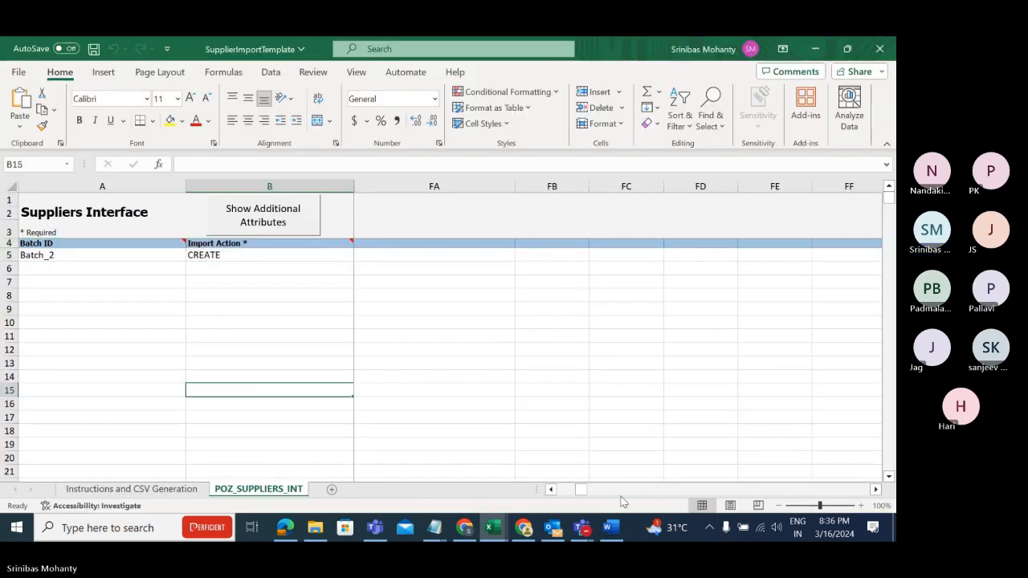
{"action": "left_click_drag", "start_coordinate": [580, 490], "coordinate": [546, 502]}
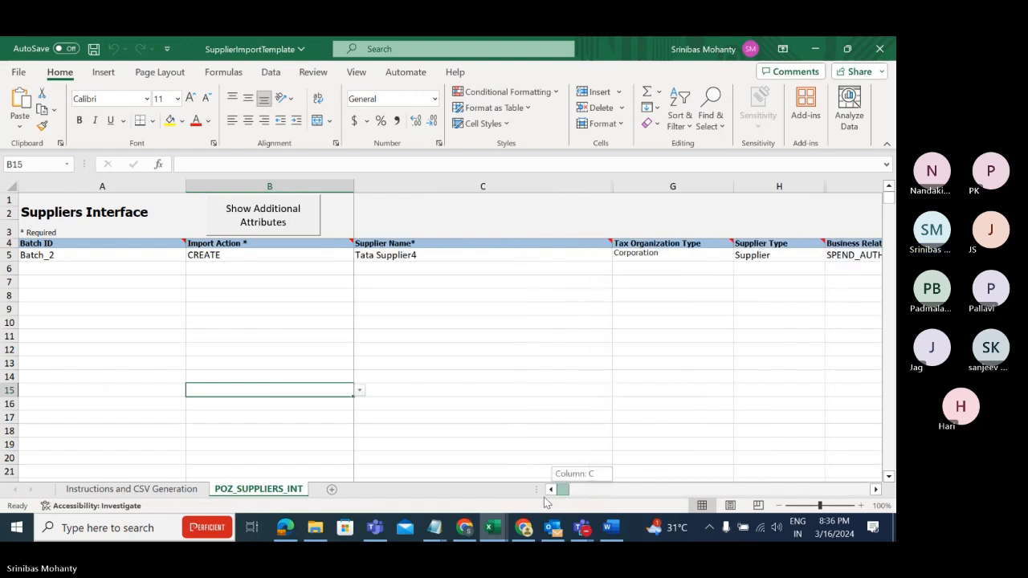
{"action": "left_click", "coordinate": [425, 254]}
{"action": "left_click", "coordinate": [90, 253]}
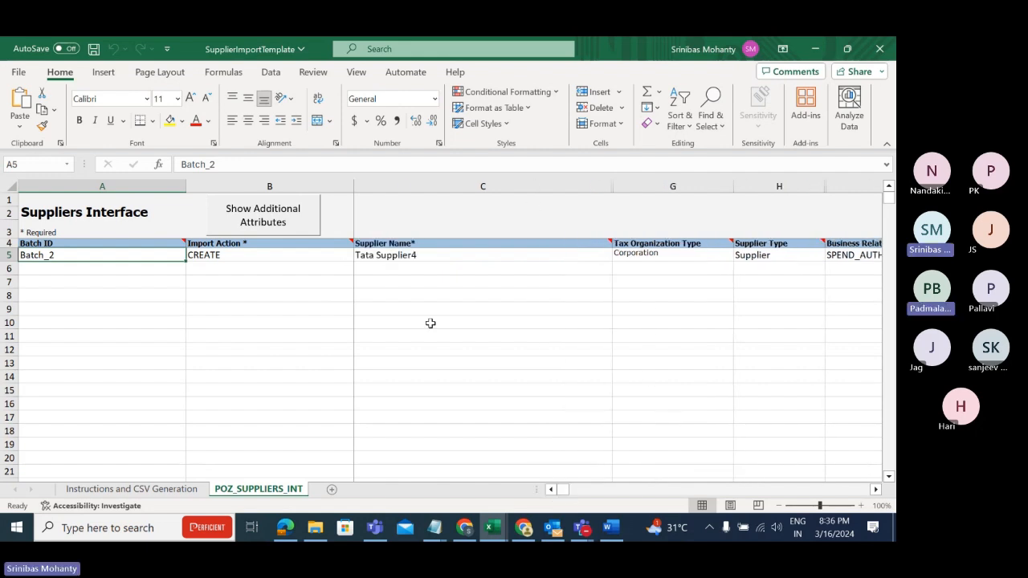
{"action": "left_click", "coordinate": [436, 256]}
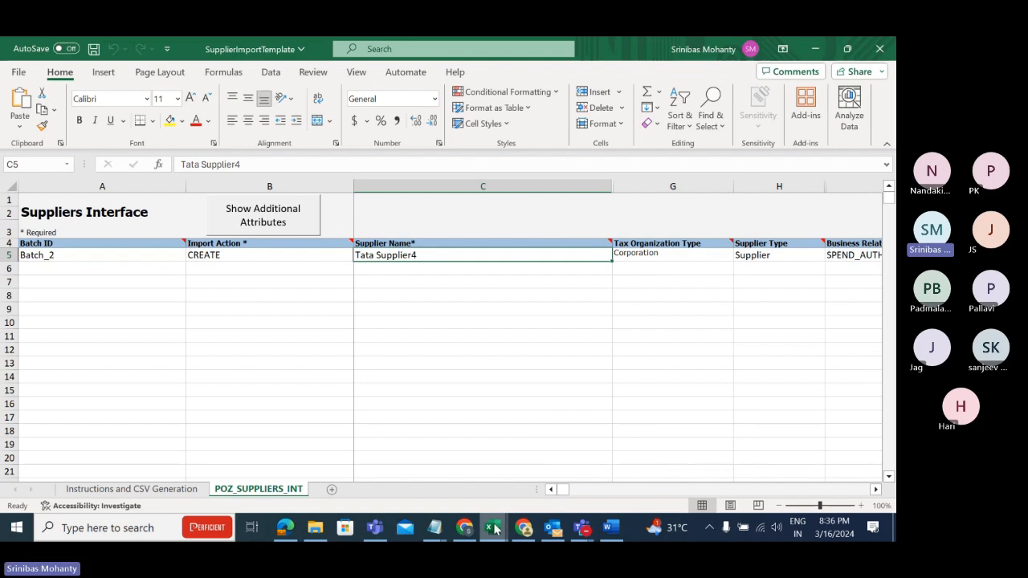
{"action": "mouse_move", "coordinate": [492, 528]}
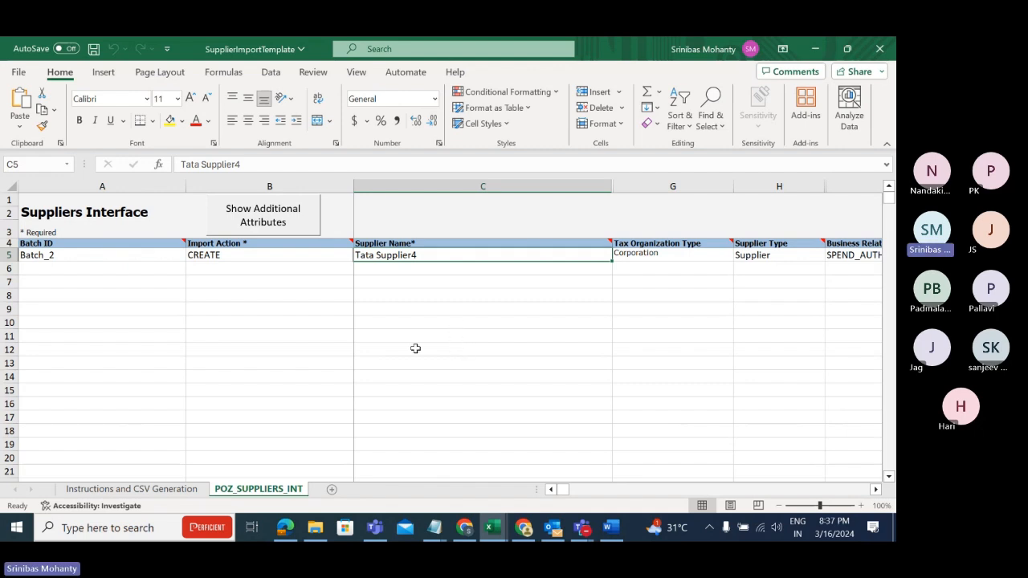
{"action": "left_click", "coordinate": [90, 258]}
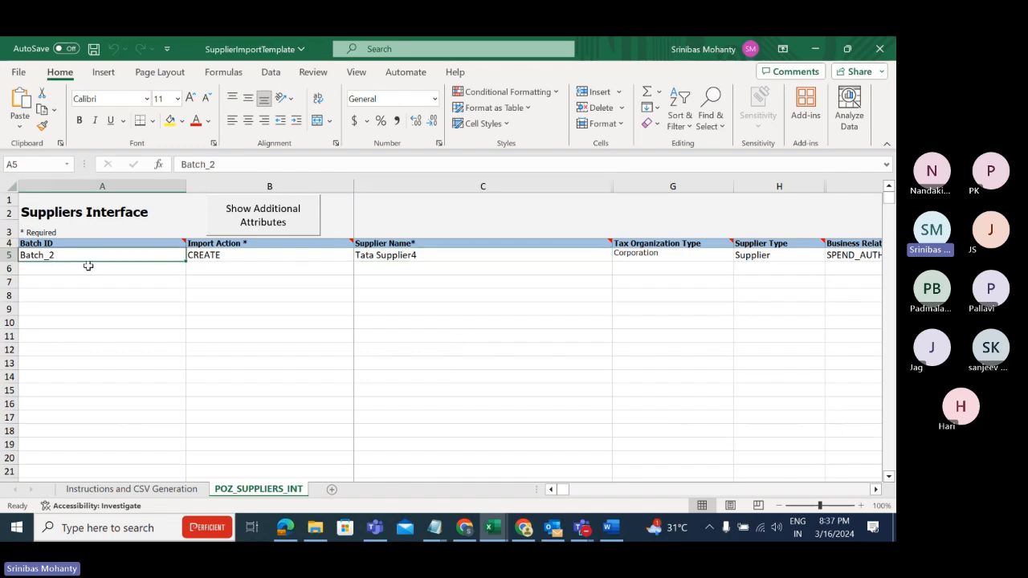
{"action": "left_click", "coordinate": [472, 257]}
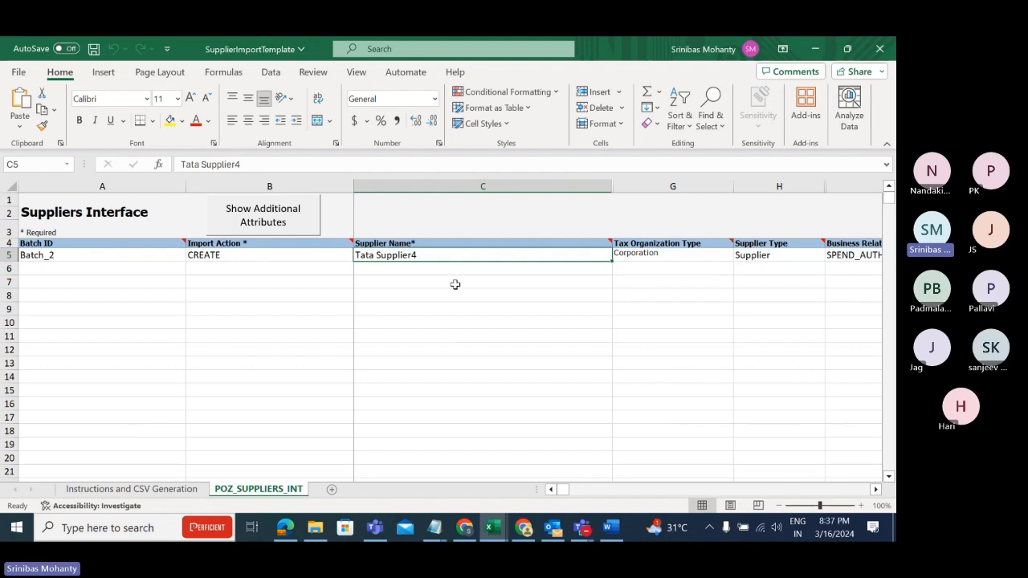
{"action": "key", "text": "alt+Tab"}
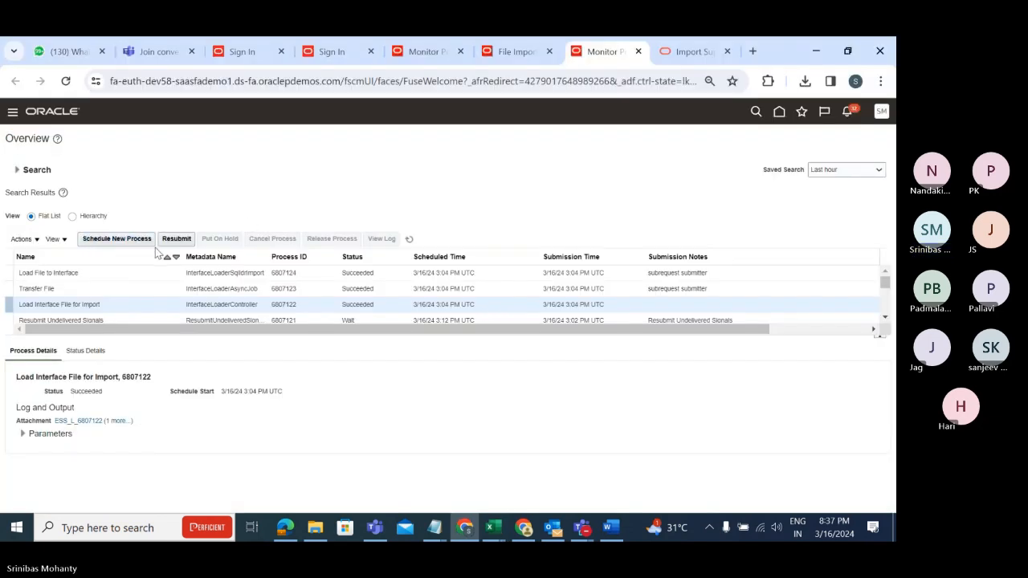
Copy the Batch_2 batch ID from cell A5 of the Suppliers template, then return to Monitor Processes.
{"action": "key", "text": "alt+Tab"}
{"action": "left_click", "coordinate": [62, 256]}
{"action": "key", "text": "ctrl+c"}
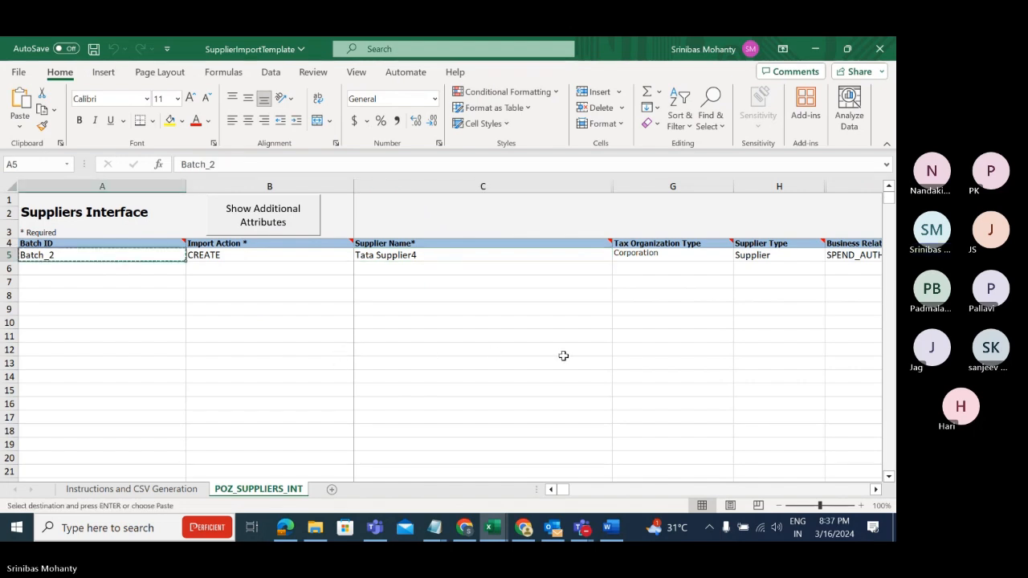
{"action": "key", "text": "alt+Tab"}
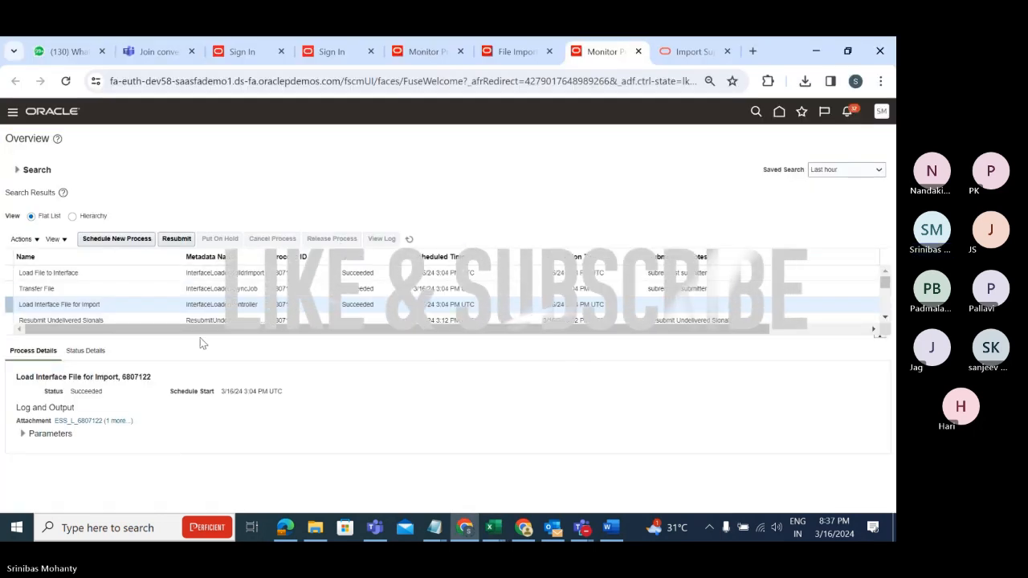
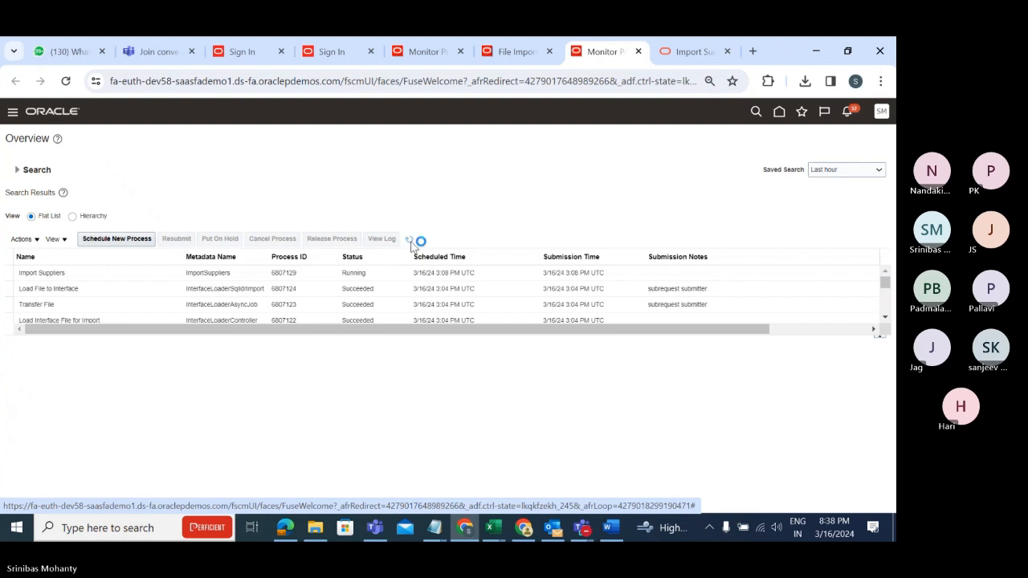
Refresh the process list until Import Suppliers process 6807129 shows Succeeded.
{"action": "left_click", "coordinate": [410, 241]}
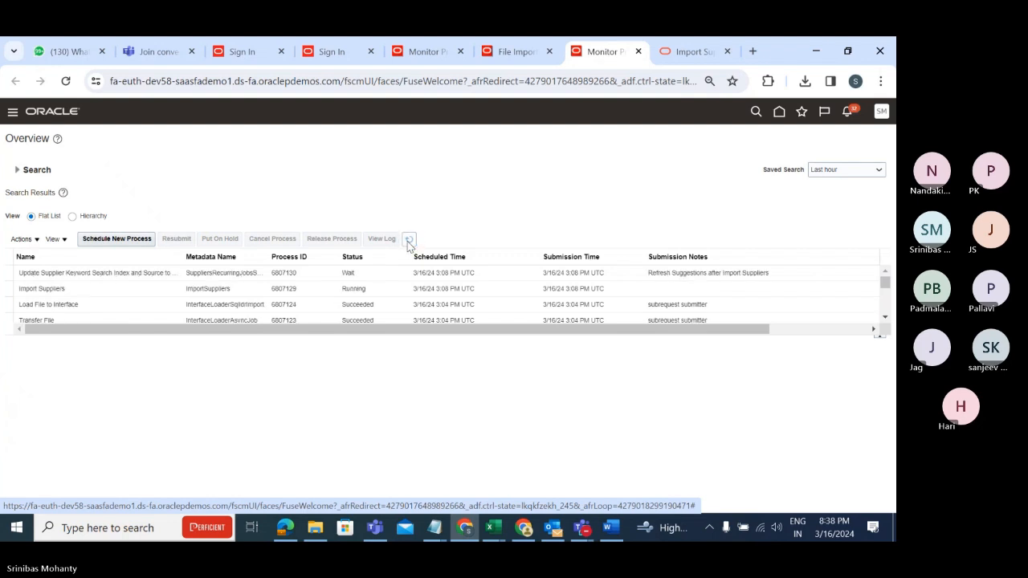
{"action": "left_click", "coordinate": [409, 241]}
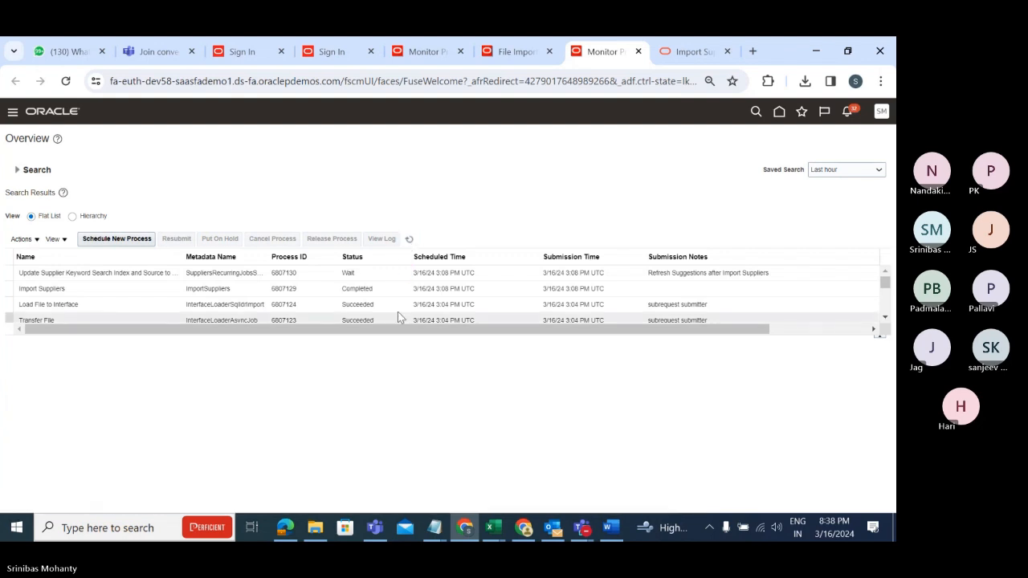
{"action": "left_click", "coordinate": [410, 240]}
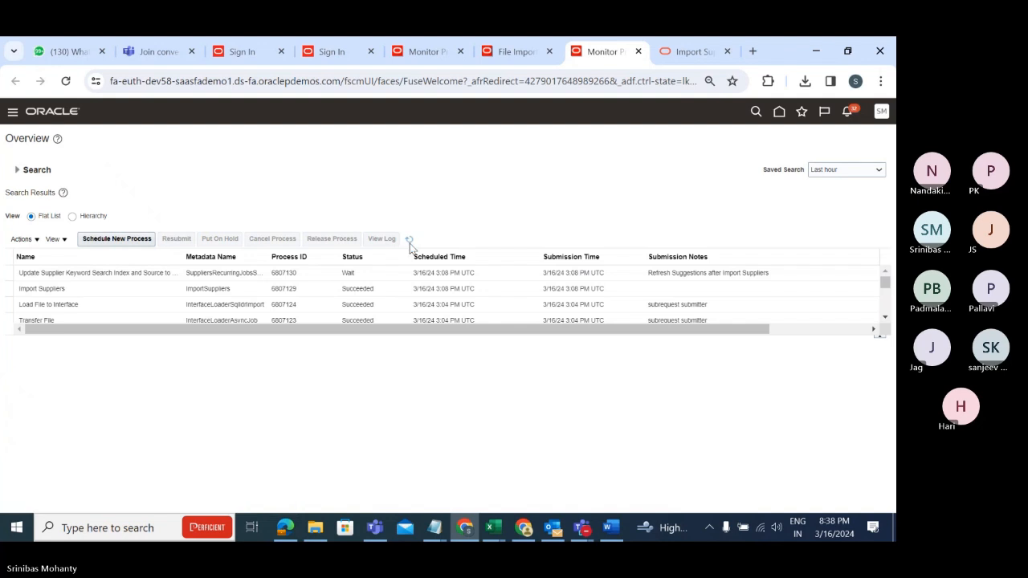
{"action": "left_click", "coordinate": [409, 241]}
Download the Report PDF attached to the succeeded Import Suppliers run.
{"action": "left_click", "coordinate": [80, 289]}
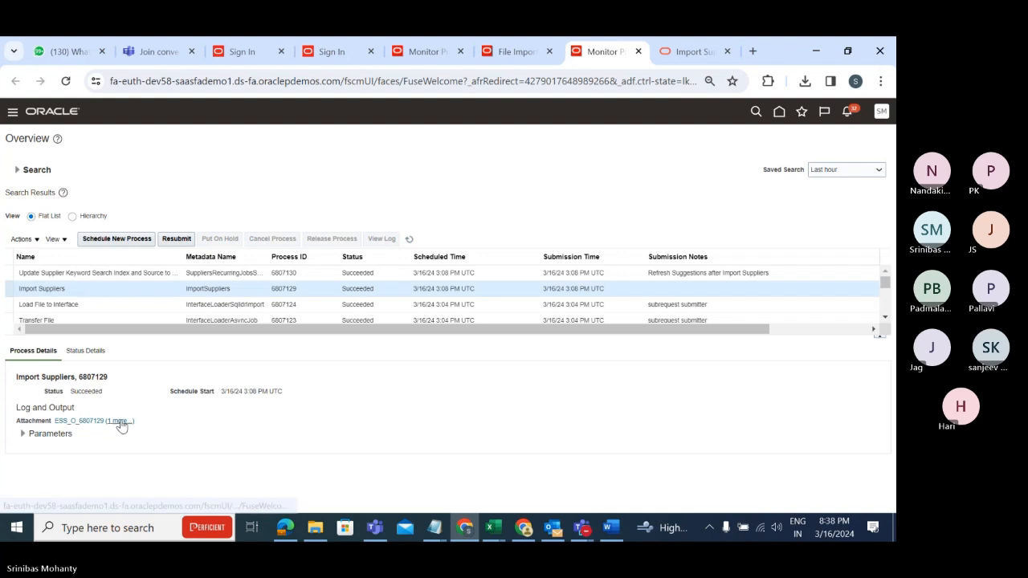
{"action": "left_click", "coordinate": [123, 423]}
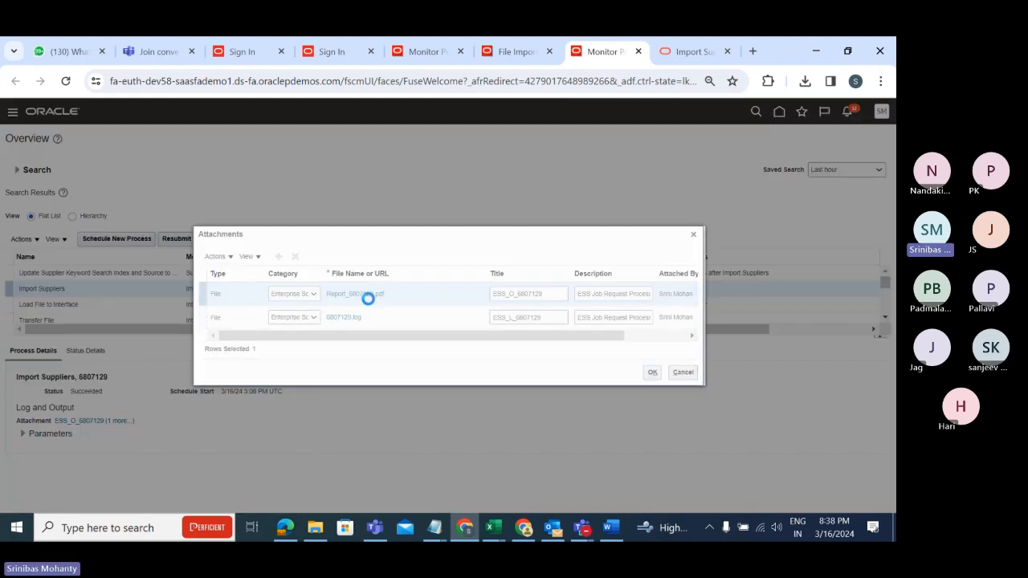
{"action": "left_click", "coordinate": [354, 294]}
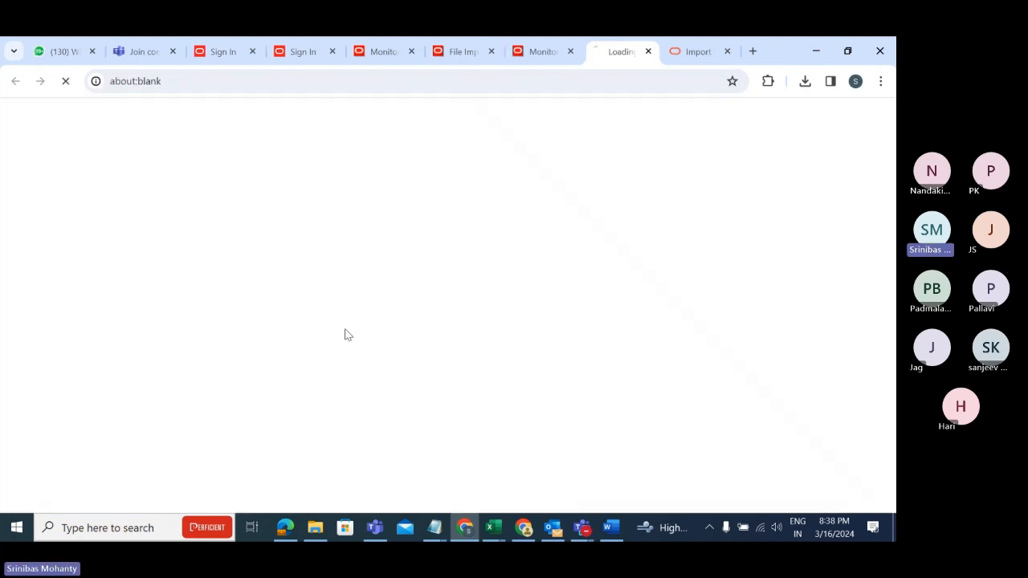
Open Report_6807129.pdf and check the totals: 1 supplier imported, 0 not imported.
{"action": "left_click", "coordinate": [666, 128]}
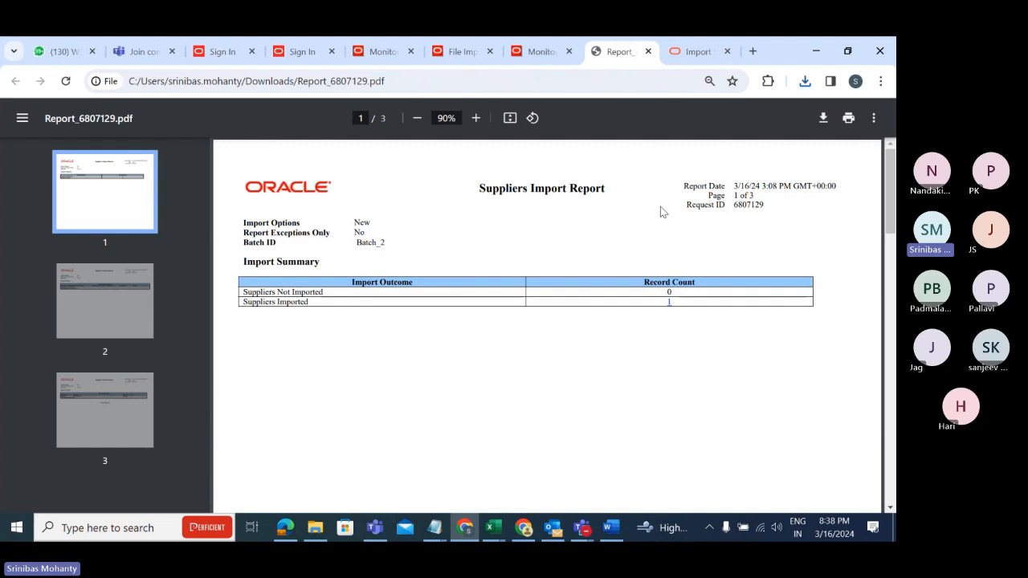
{"action": "scroll", "coordinate": [564, 342], "scroll_direction": "down", "scroll_amount": 8}
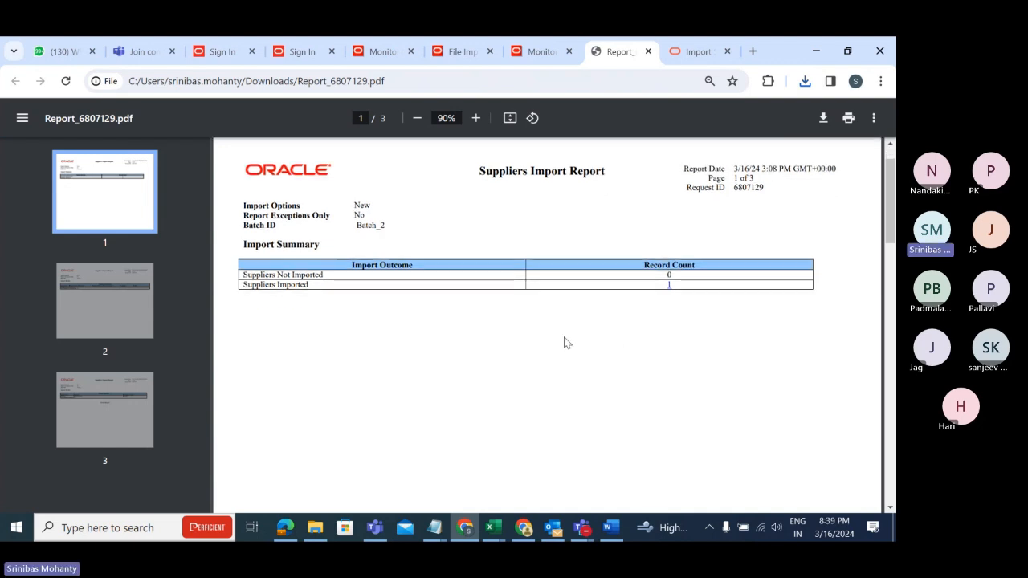
{"action": "scroll", "coordinate": [565, 343], "scroll_direction": "down", "scroll_amount": 3}
{"action": "scroll", "coordinate": [554, 343], "scroll_direction": "up", "scroll_amount": 1}
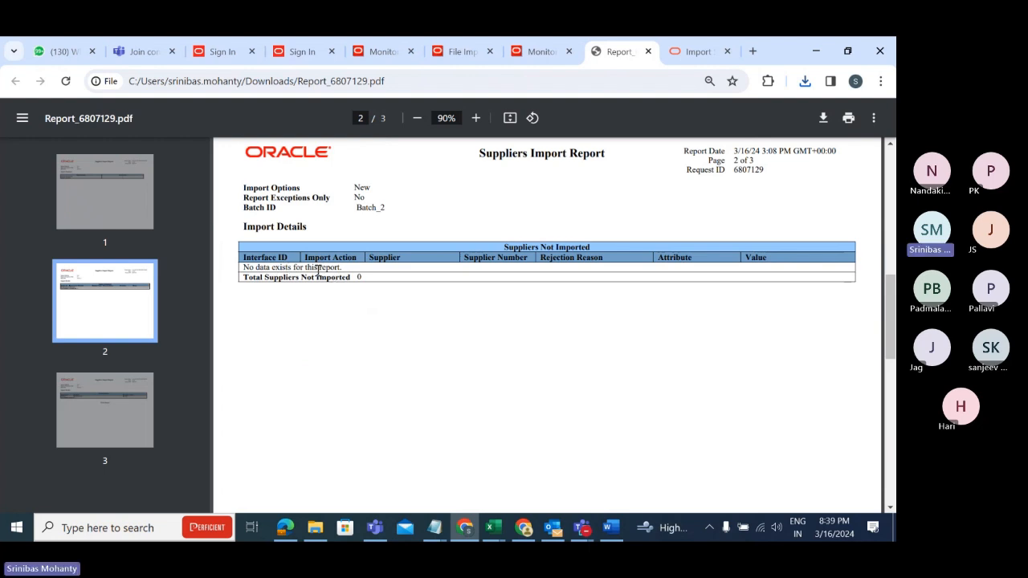
{"action": "left_click_drag", "start_coordinate": [345, 269], "coordinate": [241, 268]}
{"action": "left_click", "coordinate": [344, 313]}
{"action": "left_click_drag", "start_coordinate": [369, 278], "coordinate": [253, 287]}
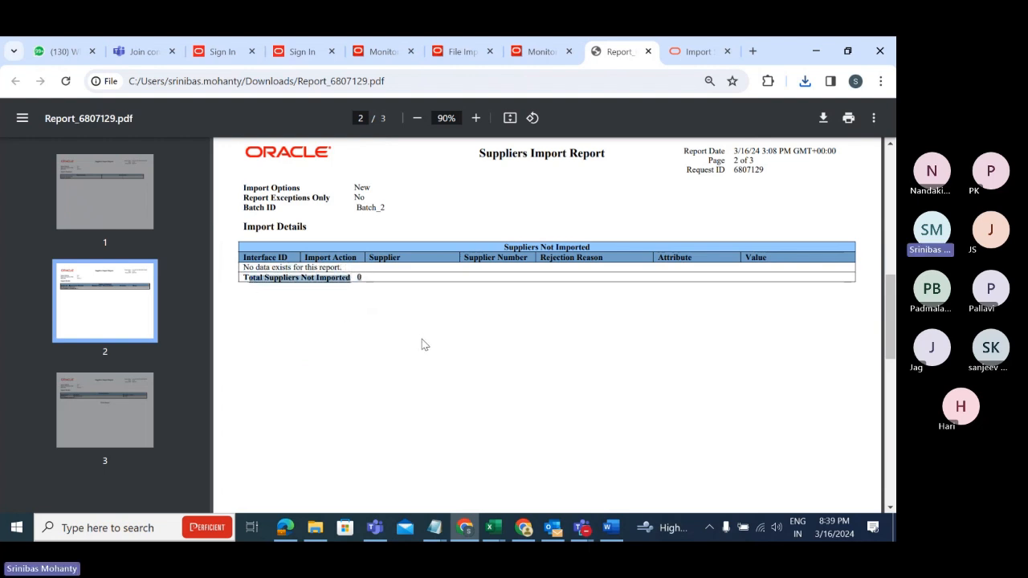
{"action": "left_click", "coordinate": [566, 378]}
{"action": "scroll", "coordinate": [565, 377], "scroll_direction": "up", "scroll_amount": 7}
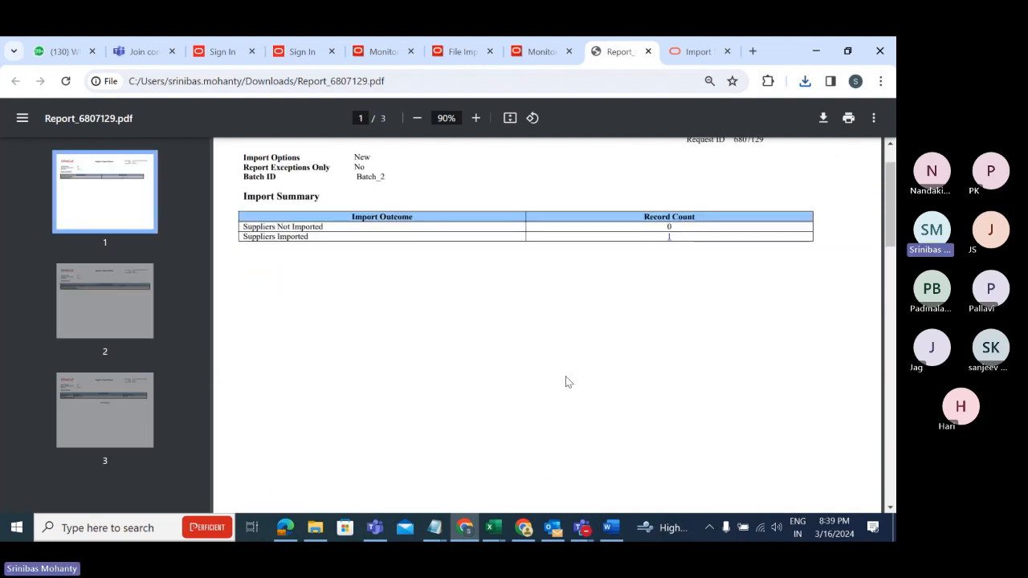
{"action": "scroll", "coordinate": [566, 382], "scroll_direction": "up", "scroll_amount": 1}
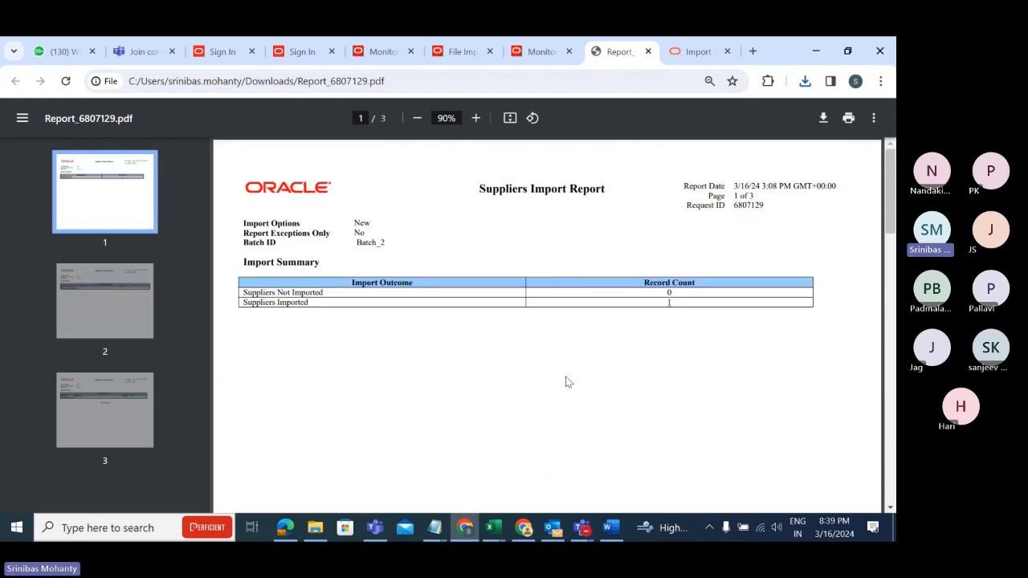
Jump to the imported supplier details and highlight Tata Supplier4 with supplier number 10088.
{"action": "left_click", "coordinate": [670, 306]}
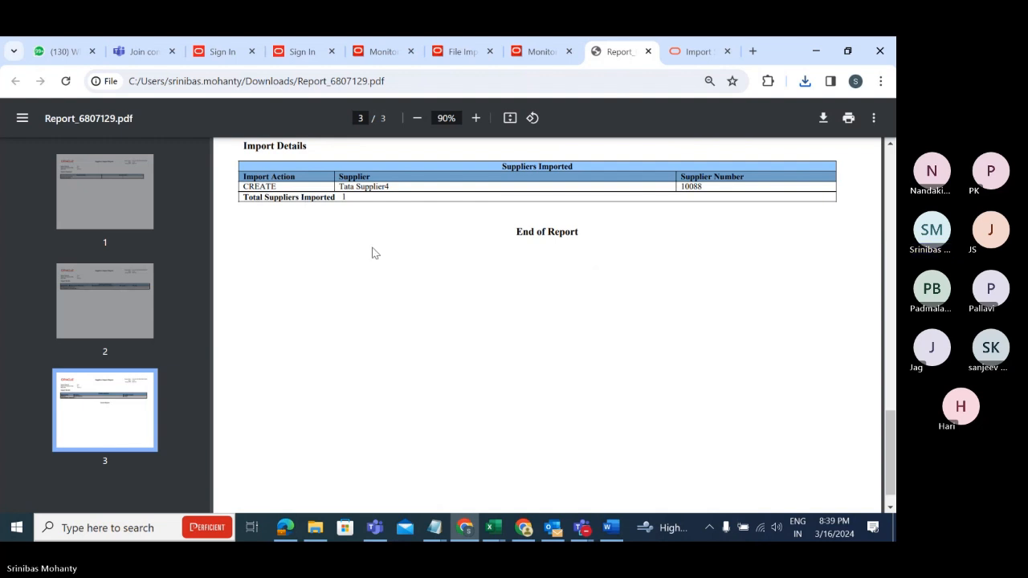
{"action": "scroll", "coordinate": [425, 305], "scroll_direction": "up", "scroll_amount": 3}
{"action": "scroll", "coordinate": [429, 305], "scroll_direction": "down", "scroll_amount": 1}
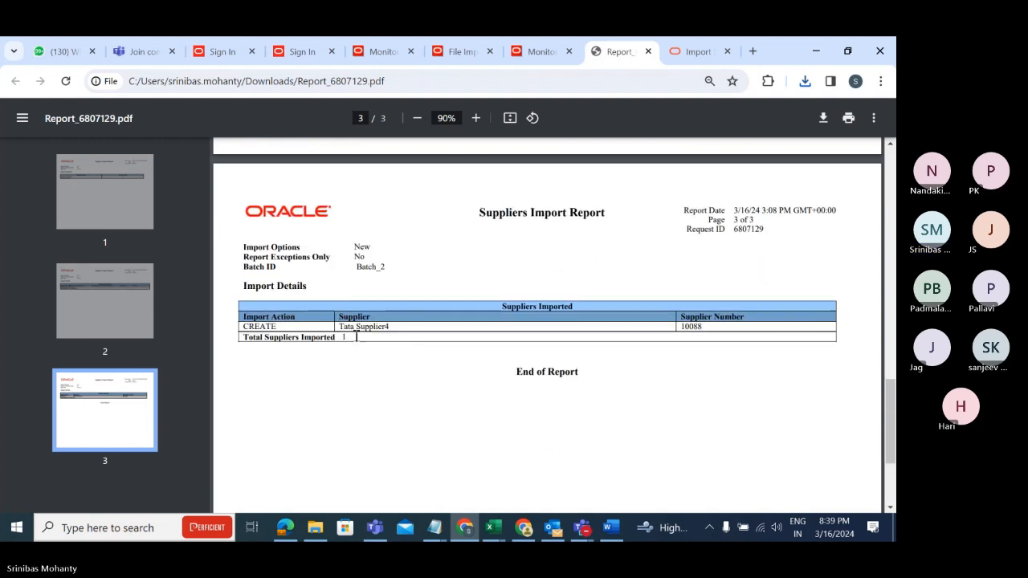
{"action": "left_click_drag", "start_coordinate": [337, 328], "coordinate": [394, 327]}
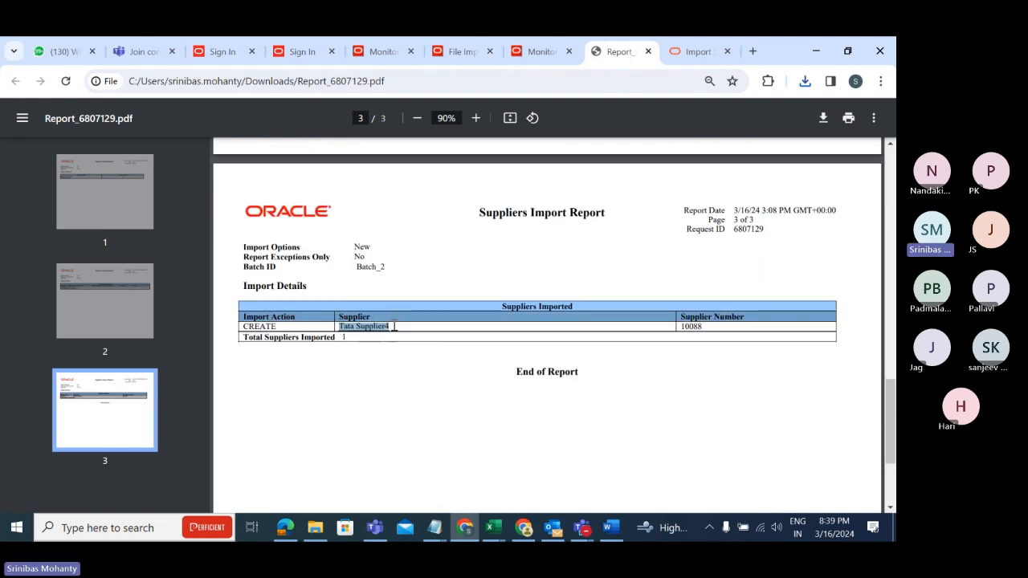
{"action": "left_click", "coordinate": [445, 364]}
{"action": "left_click_drag", "start_coordinate": [681, 327], "coordinate": [730, 327]}
{"action": "left_click", "coordinate": [439, 426]}
{"action": "left_click_drag", "start_coordinate": [340, 326], "coordinate": [398, 330]}
{"action": "key", "text": "ctrl+c"}
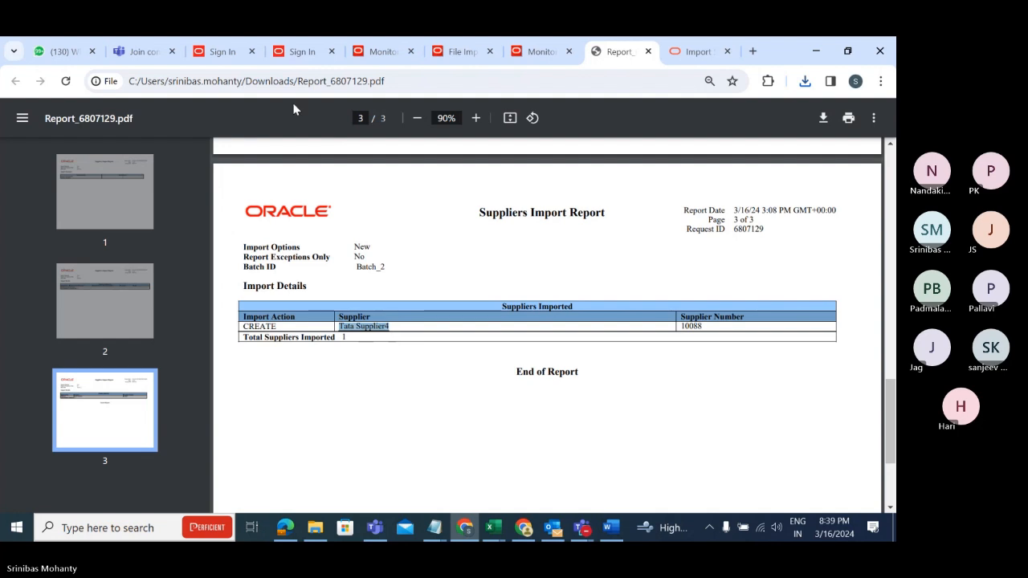
Sign in to Oracle with the user ID and password.
{"action": "left_click", "coordinate": [303, 53]}
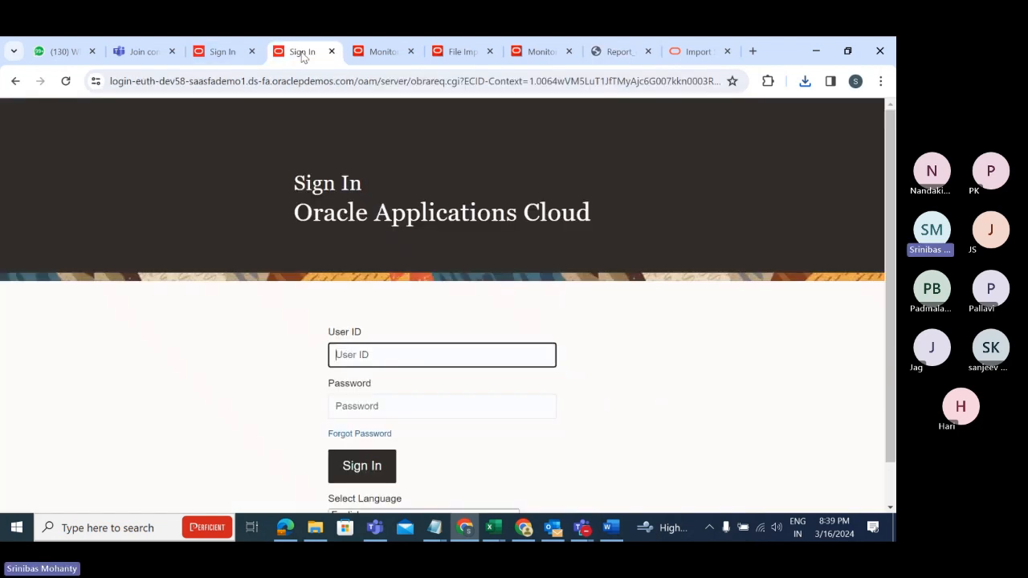
{"action": "left_click", "coordinate": [328, 88]}
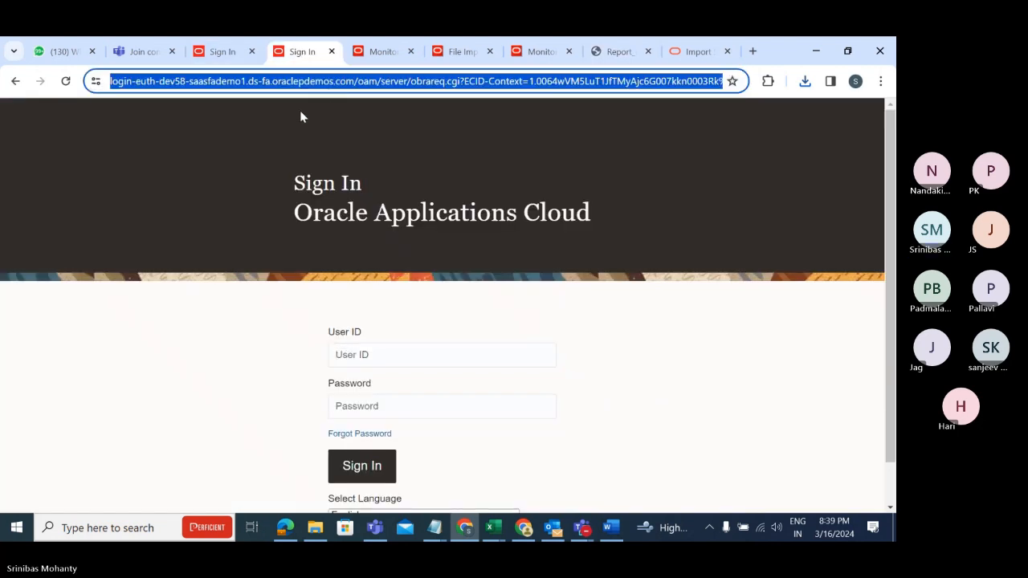
{"action": "left_click", "coordinate": [391, 353]}
{"action": "type", "text": "SRINI."}
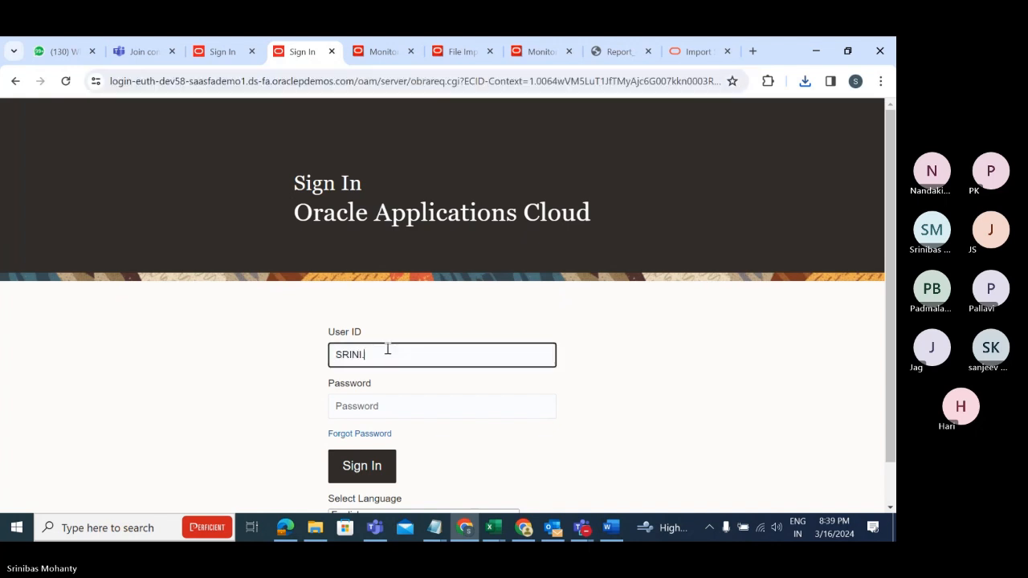
{"action": "type", "text": "IMP1"}
{"action": "key", "text": "Tab"}
{"action": "type", "text": "••"}
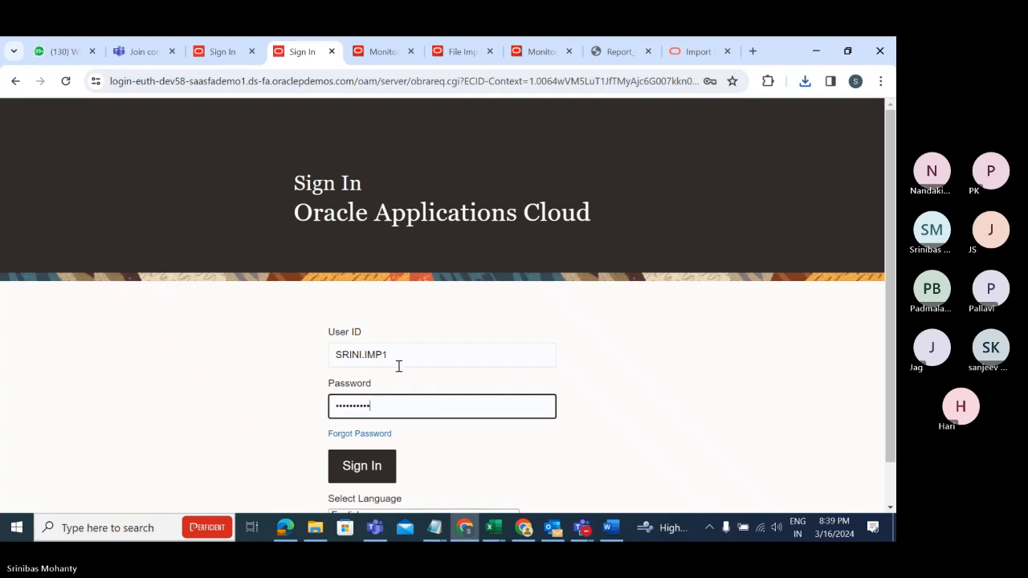
{"action": "left_click", "coordinate": [374, 470]}
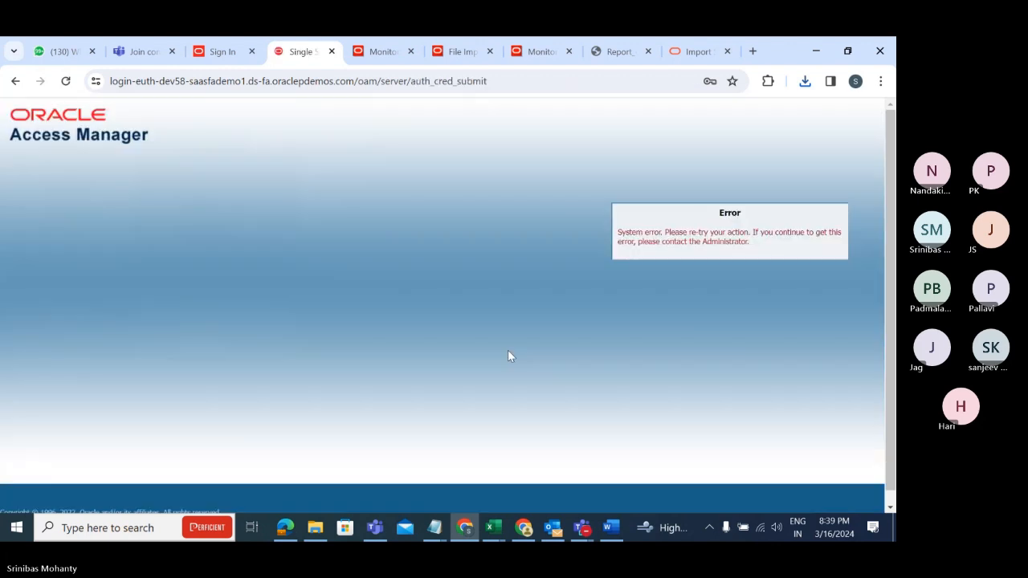
Strip the error path from the URL and load the base address.
{"action": "left_click_drag", "start_coordinate": [360, 87], "coordinate": [525, 96]}
{"action": "key", "text": "BackSpace"}
{"action": "key", "text": "Return"}
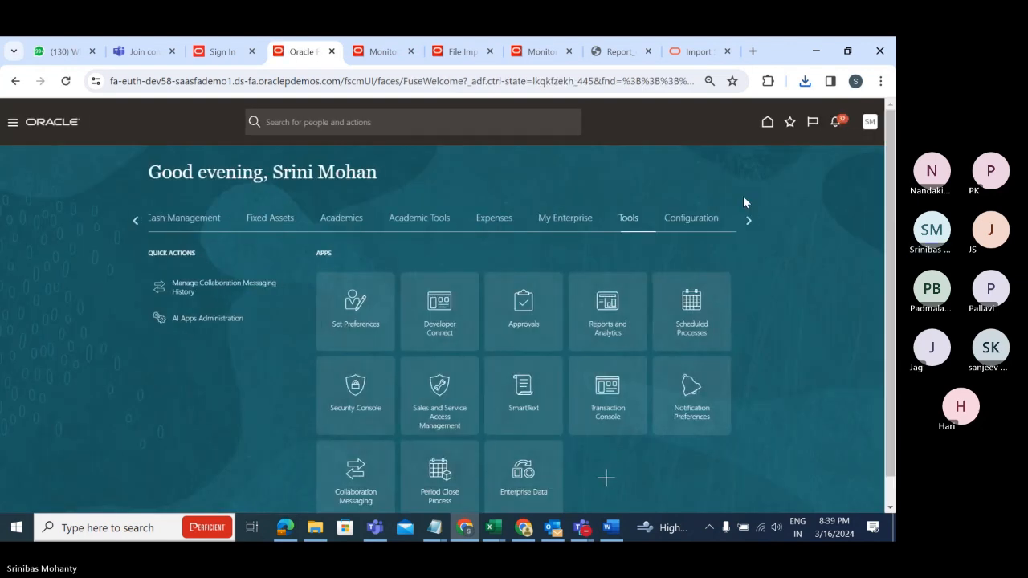
Go to the Procurement work area and open Manage Suppliers.
{"action": "left_click", "coordinate": [135, 220]}
{"action": "left_click", "coordinate": [137, 221]}
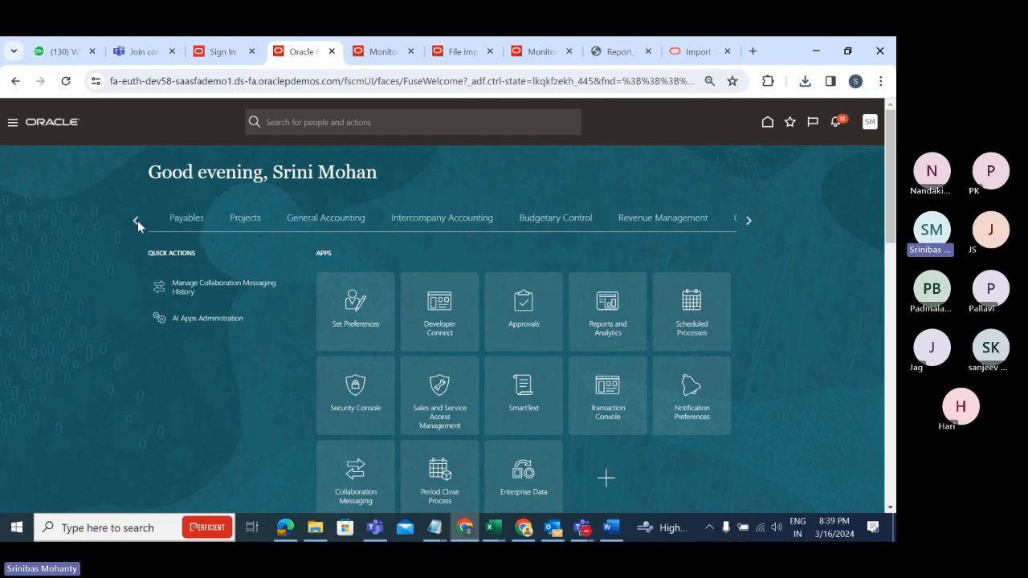
{"action": "left_click", "coordinate": [137, 220]}
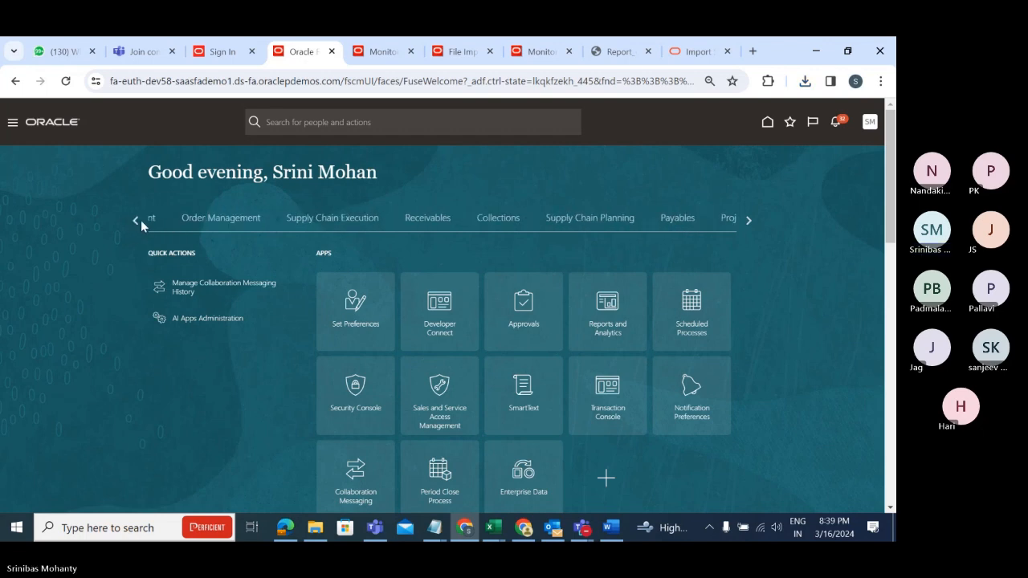
{"action": "left_click", "coordinate": [136, 220]}
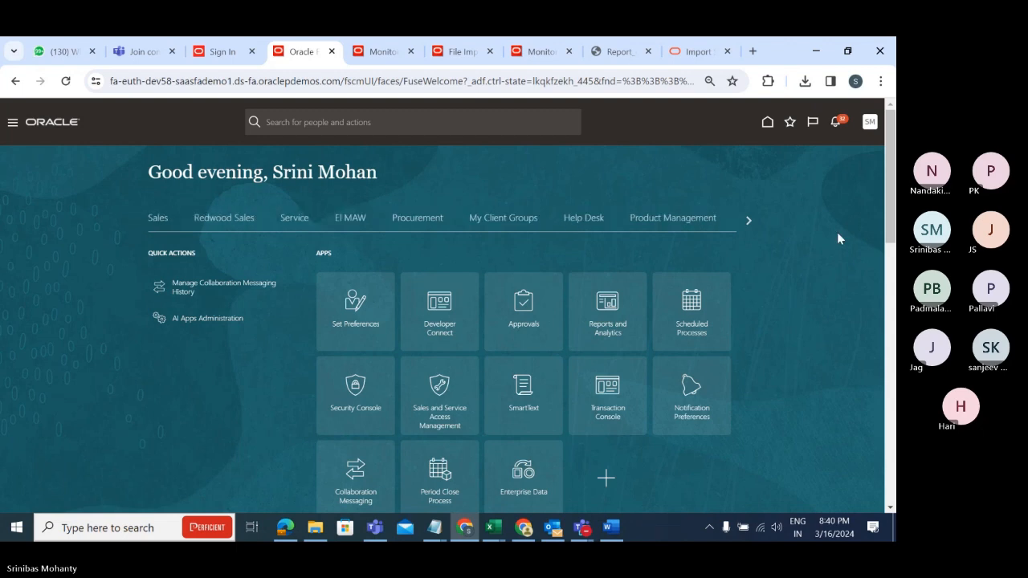
{"action": "left_click", "coordinate": [418, 219]}
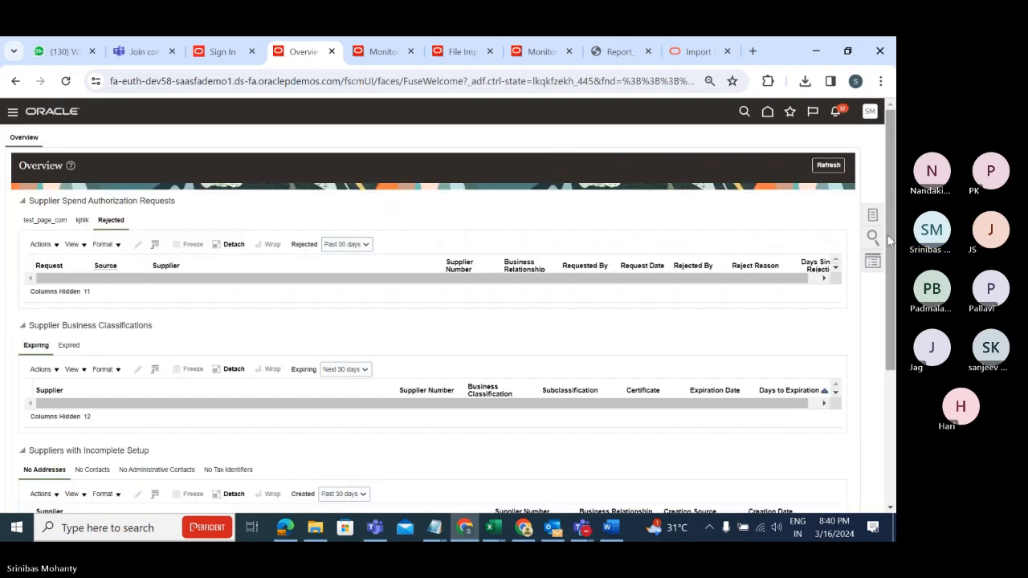
{"action": "left_click", "coordinate": [873, 214]}
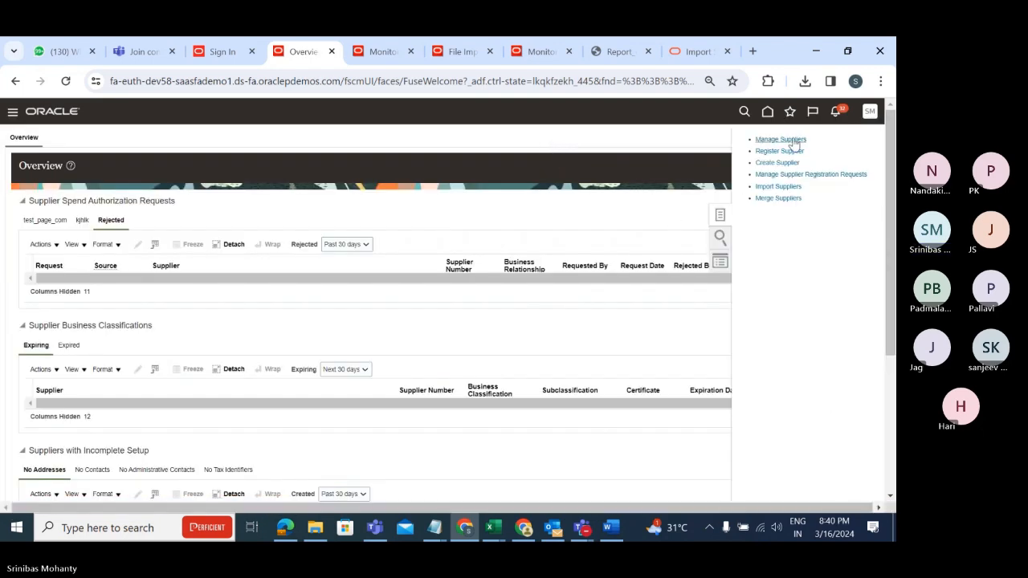
{"action": "left_click", "coordinate": [781, 139]}
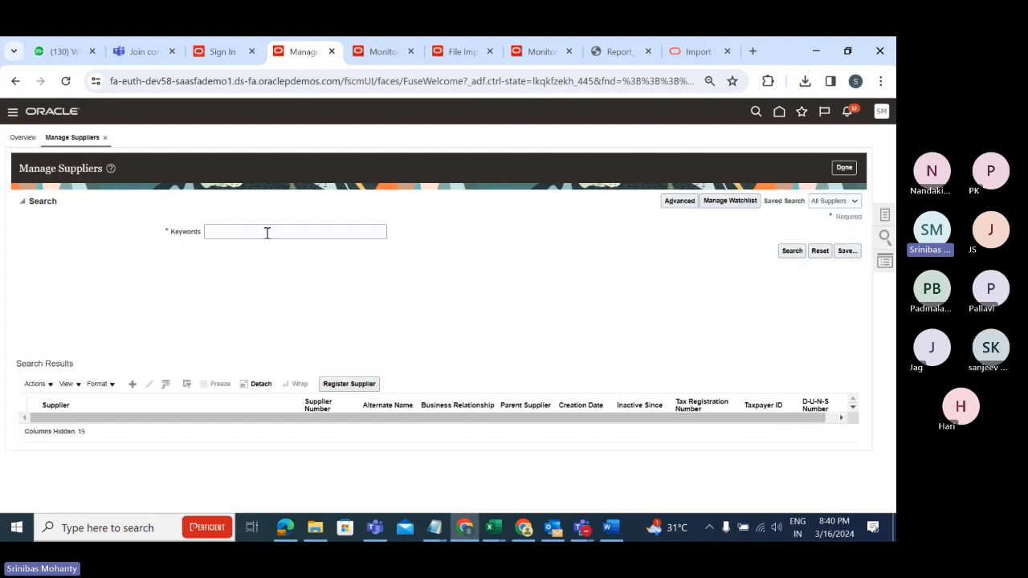
Search for Tata Supplier4 and open its supplier record for editing.
{"action": "left_click", "coordinate": [268, 233]}
{"action": "key", "text": "ctrl+v"}
{"action": "left_click", "coordinate": [792, 250]}
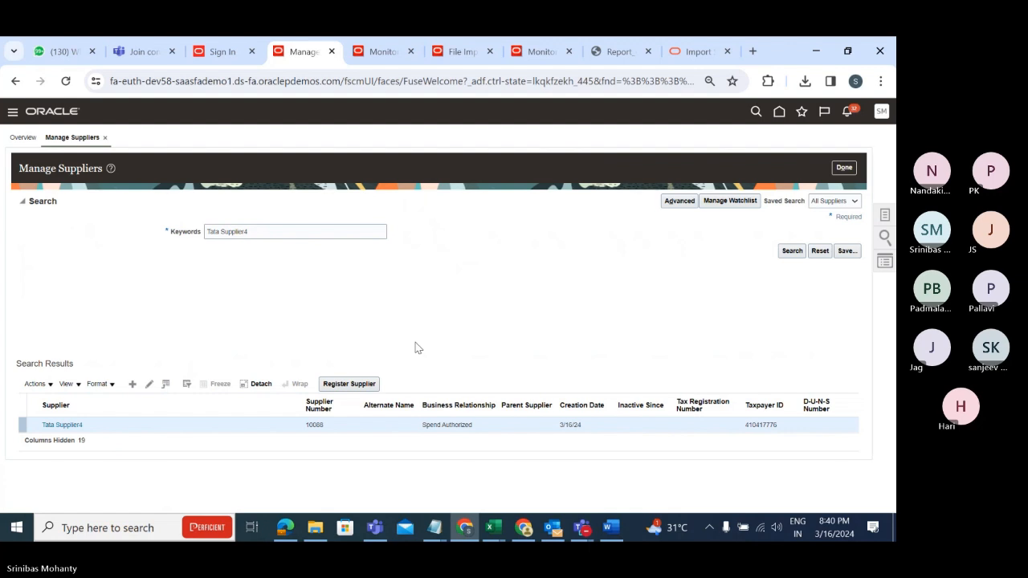
{"action": "left_click", "coordinate": [64, 424]}
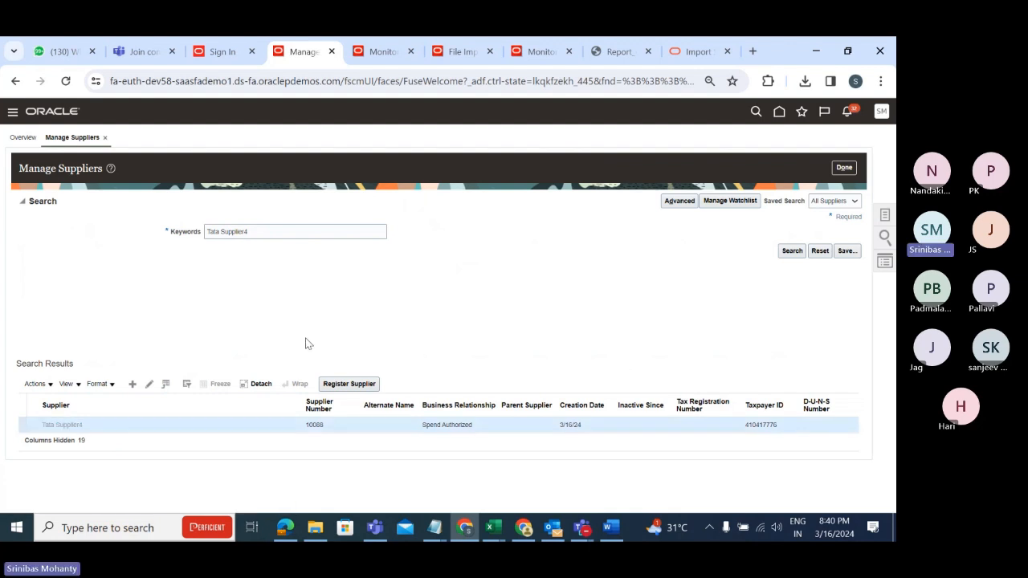
{"action": "scroll", "coordinate": [318, 355], "scroll_direction": "down", "scroll_amount": 3}
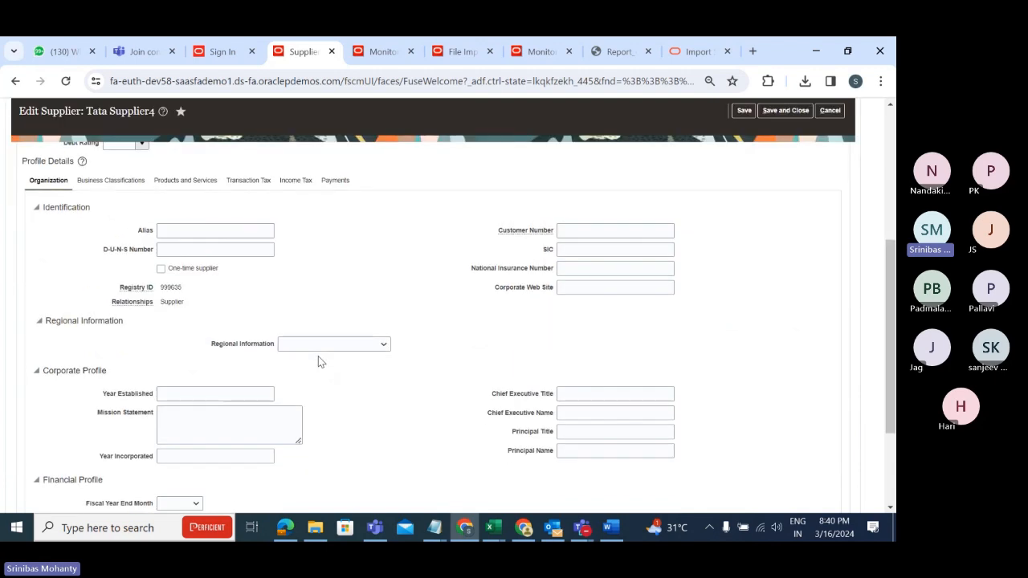
{"action": "scroll", "coordinate": [169, 324], "scroll_direction": "up", "scroll_amount": 2}
{"action": "scroll", "coordinate": [169, 323], "scroll_direction": "up", "scroll_amount": 2}
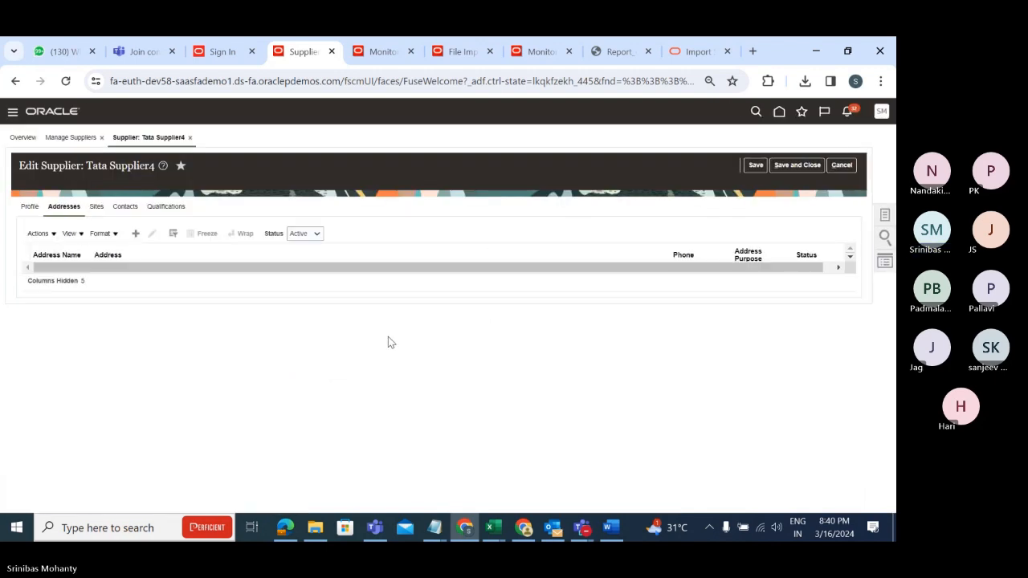
{"action": "left_click", "coordinate": [496, 527]}
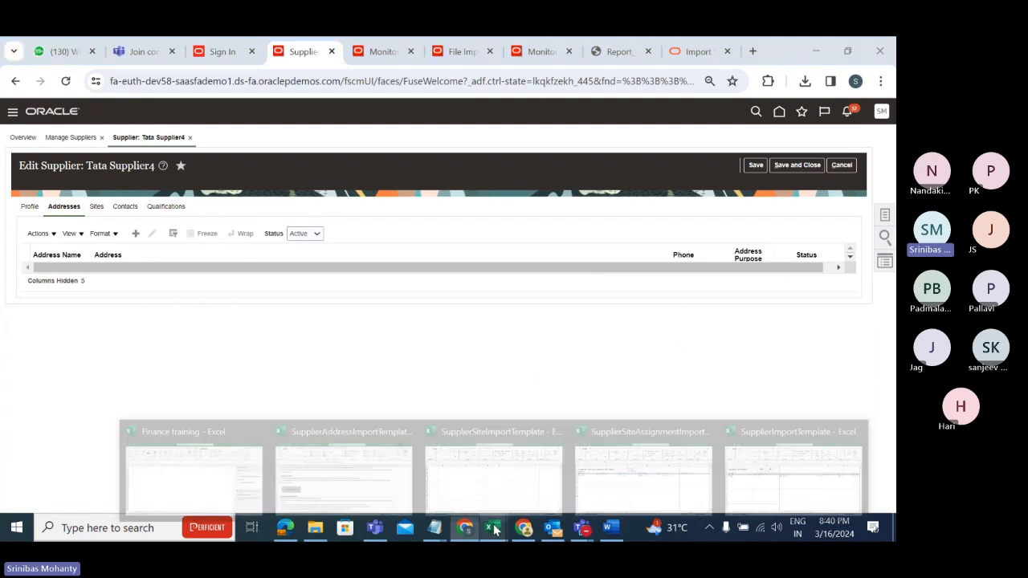
{"action": "left_click", "coordinate": [824, 477]}
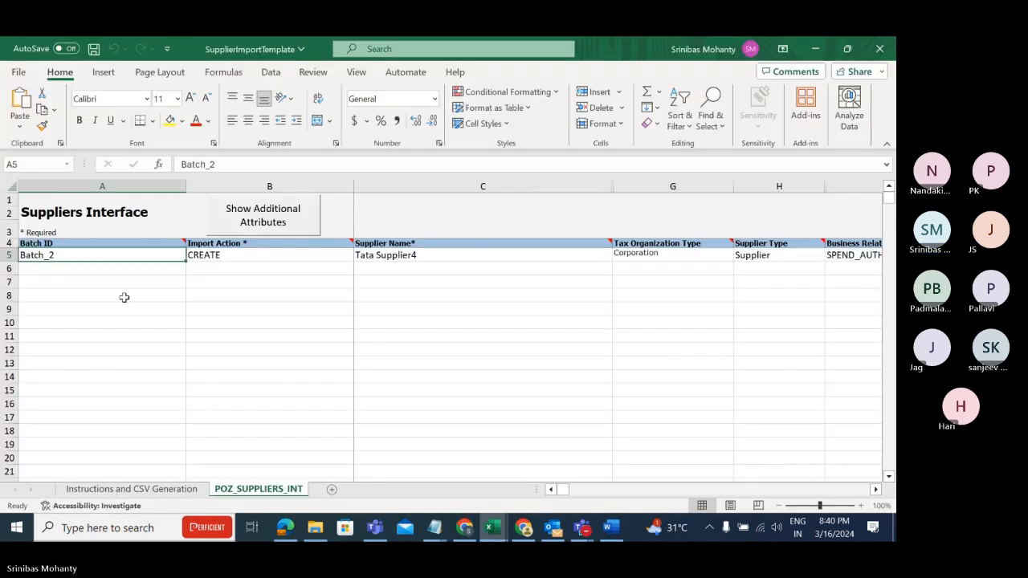
{"action": "left_click", "coordinate": [443, 258]}
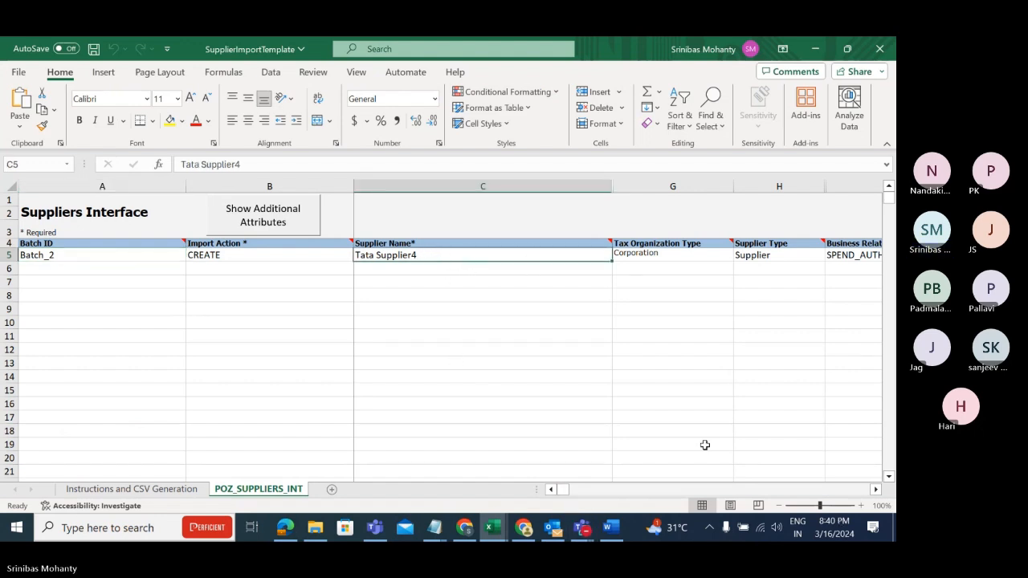
{"action": "left_click", "coordinate": [857, 493]}
{"action": "left_click_drag", "start_coordinate": [573, 493], "coordinate": [575, 490]}
{"action": "left_click", "coordinate": [543, 258]}
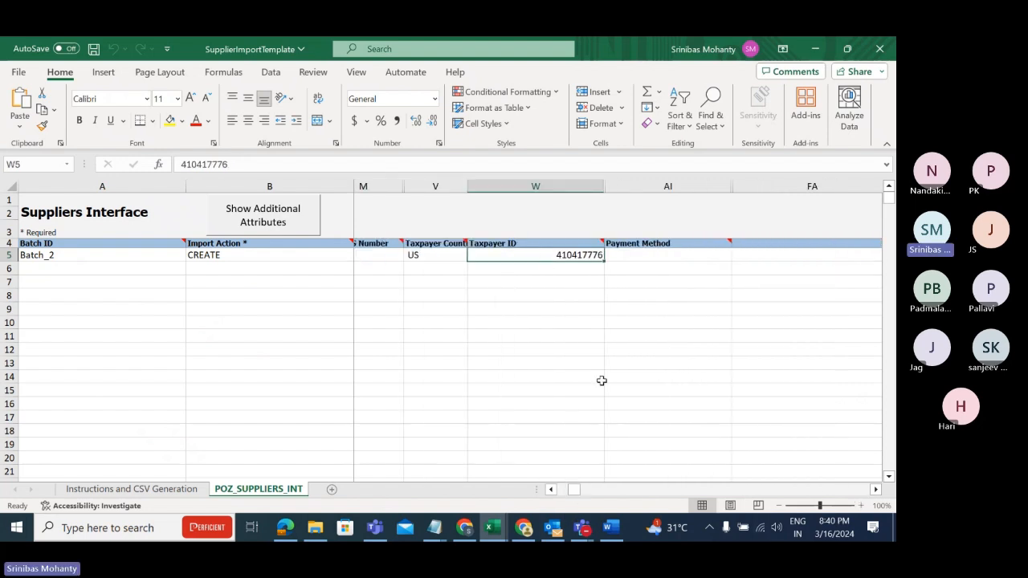
{"action": "key", "text": "alt+Tab"}
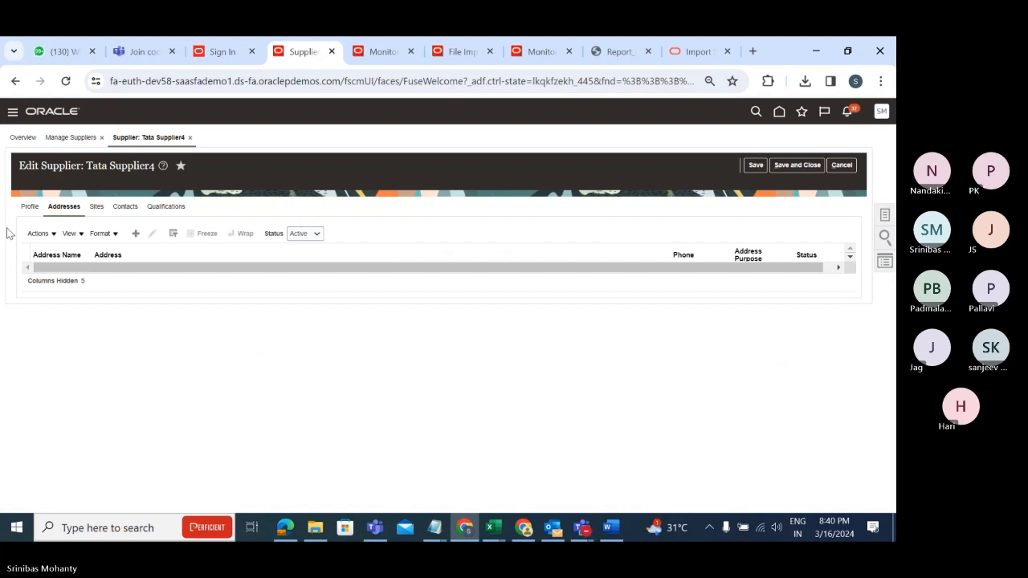
Review Tata Supplier4's profile, cancel the edit page, and note its Taxpayer ID.
{"action": "left_click", "coordinate": [30, 206]}
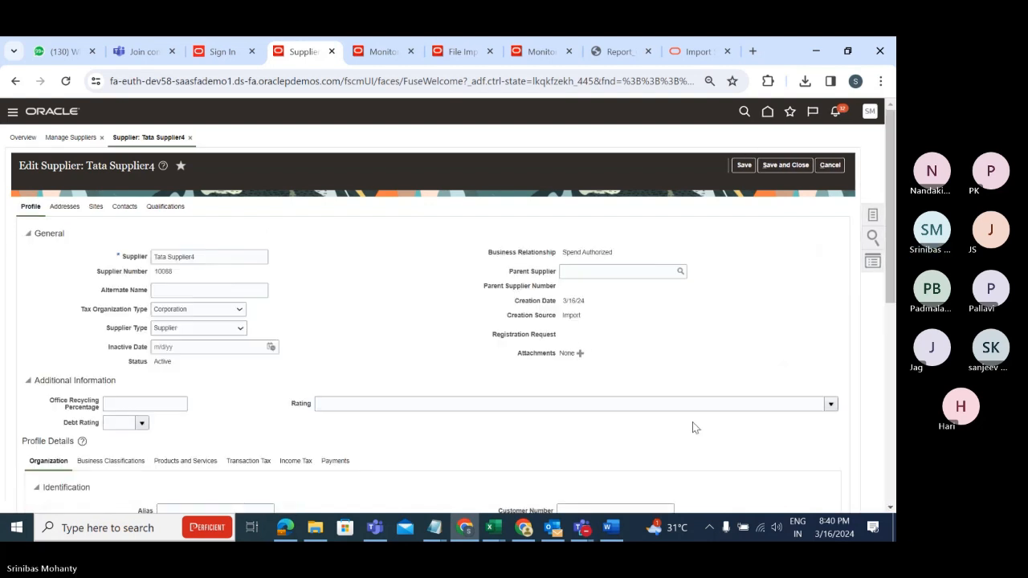
{"action": "scroll", "coordinate": [582, 348], "scroll_direction": "down", "scroll_amount": 5}
{"action": "scroll", "coordinate": [581, 348], "scroll_direction": "up", "scroll_amount": 5}
{"action": "scroll", "coordinate": [582, 349], "scroll_direction": "down", "scroll_amount": 7}
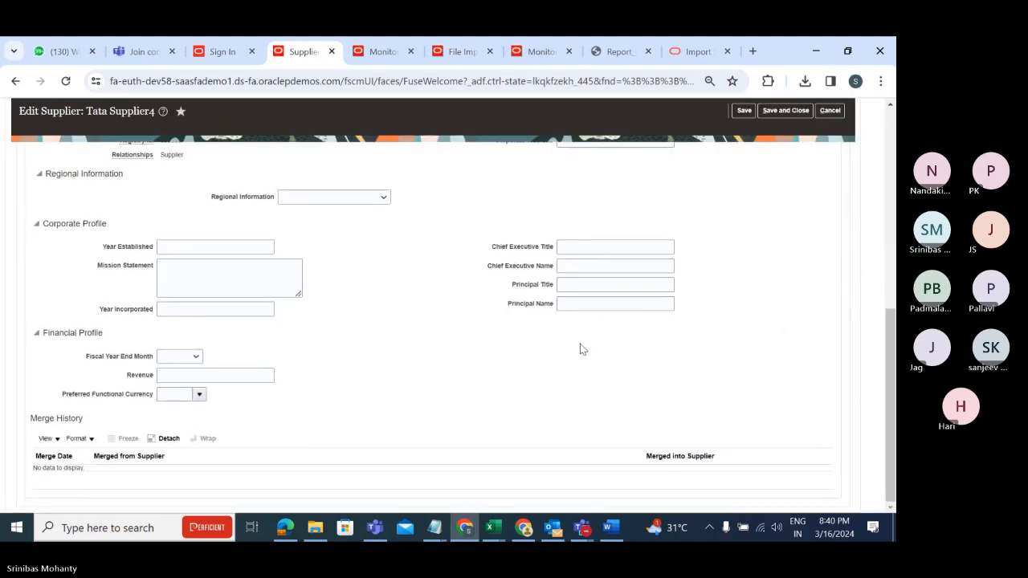
{"action": "scroll", "coordinate": [581, 348], "scroll_direction": "up", "scroll_amount": 8}
{"action": "left_click", "coordinate": [830, 165]}
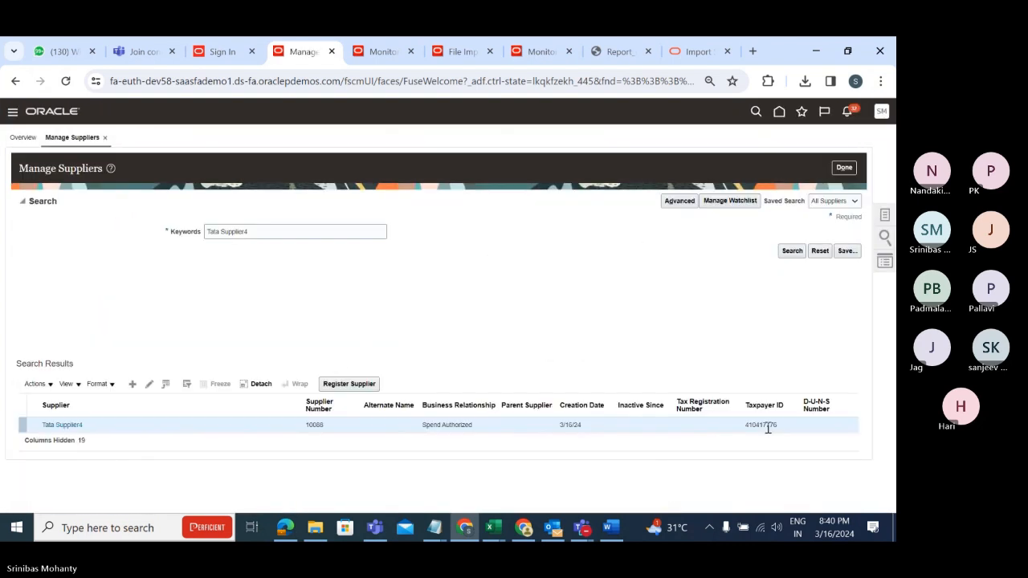
{"action": "left_click_drag", "start_coordinate": [746, 425], "coordinate": [767, 428]}
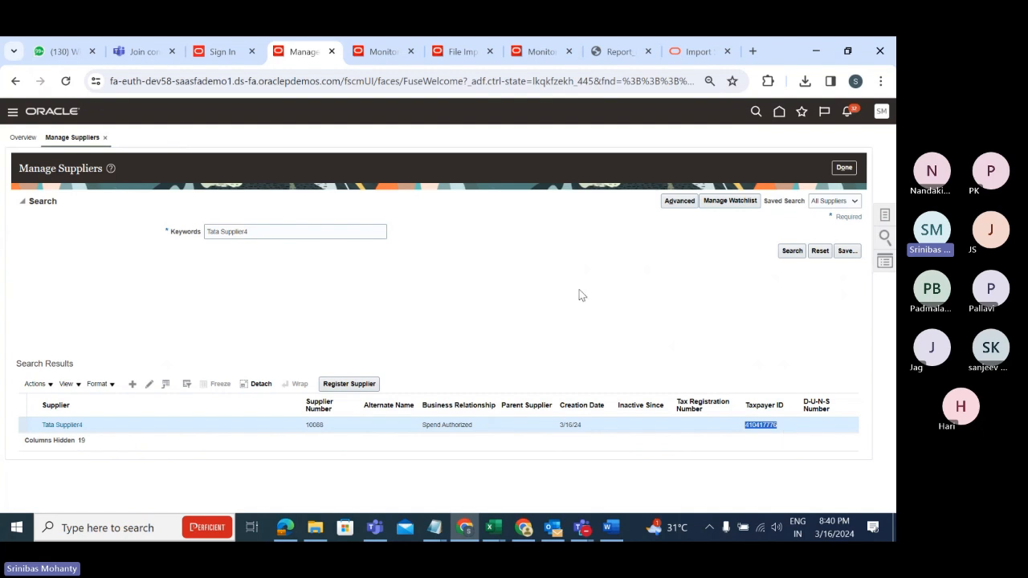
{"action": "left_click", "coordinate": [605, 313]}
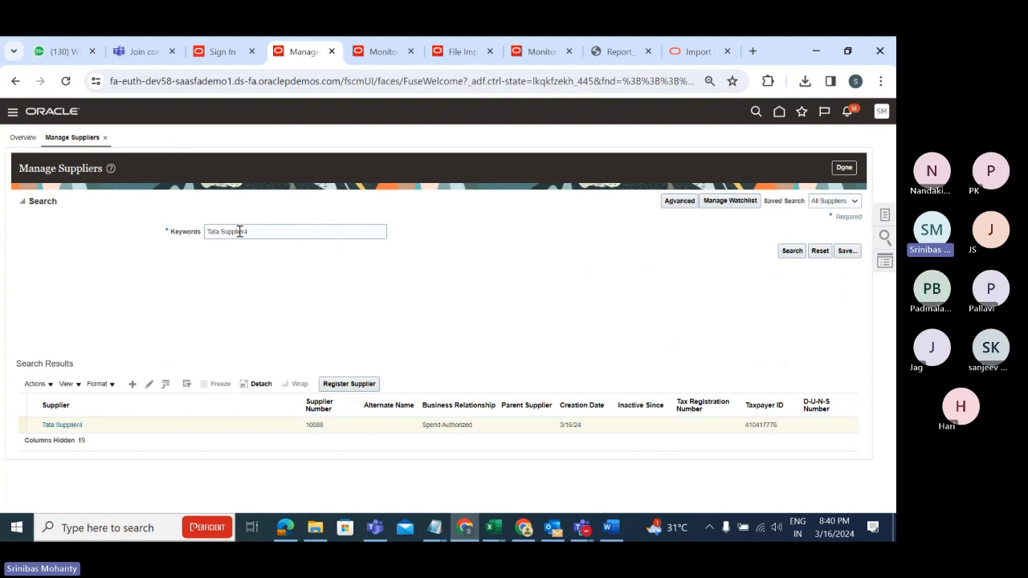
Search Manage Suppliers for 'Tata' to list all five Tata suppliers.
{"action": "left_click", "coordinate": [266, 232]}
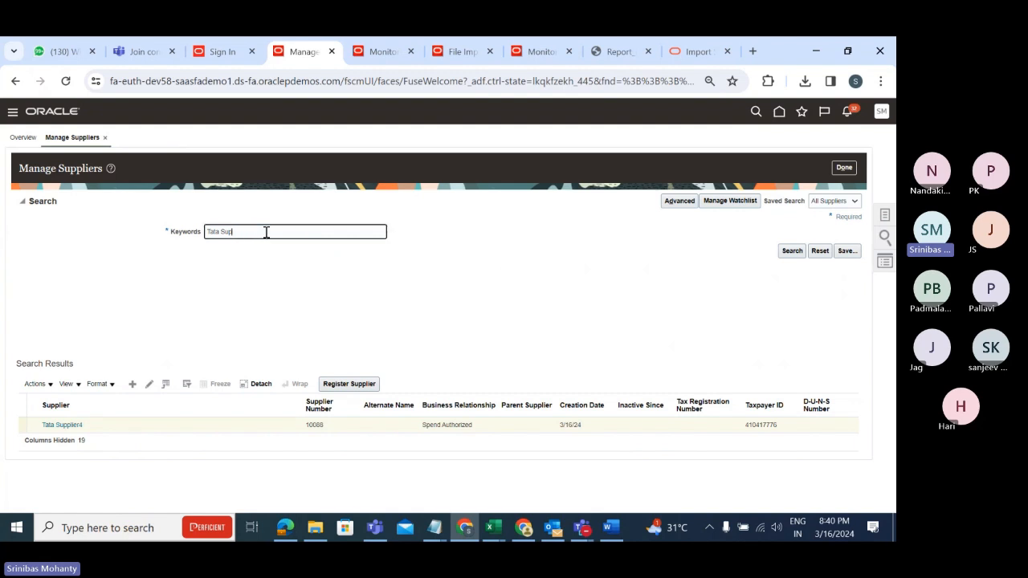
{"action": "left_click", "coordinate": [794, 250]}
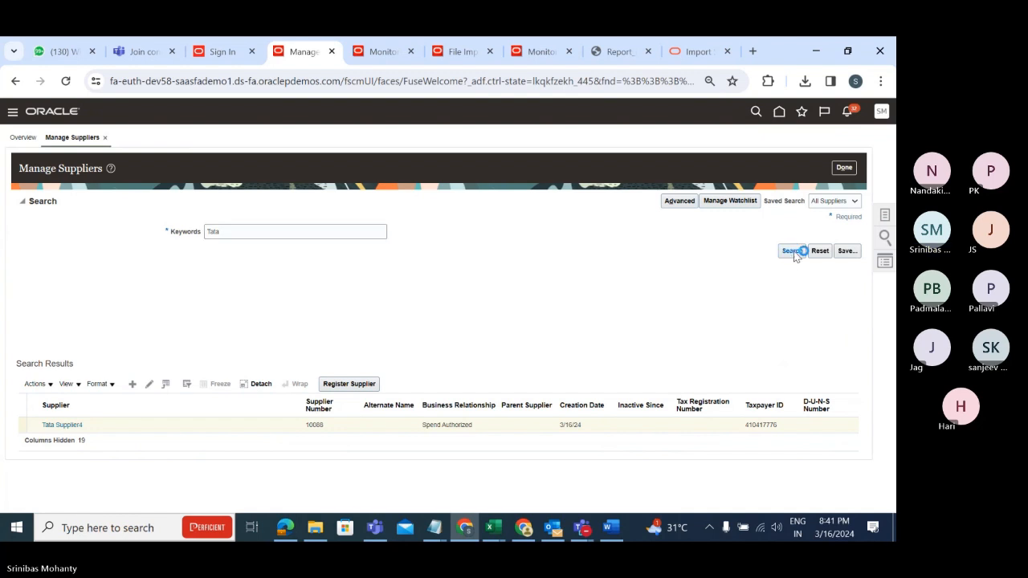
{"action": "scroll", "coordinate": [265, 339], "scroll_direction": "down", "scroll_amount": 1}
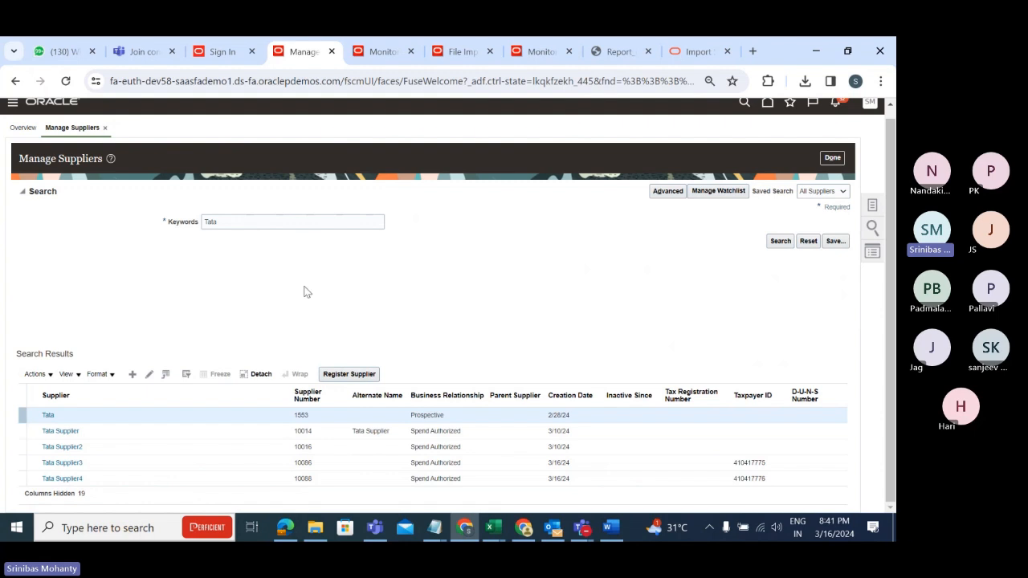
{"action": "mouse_move", "coordinate": [492, 526]}
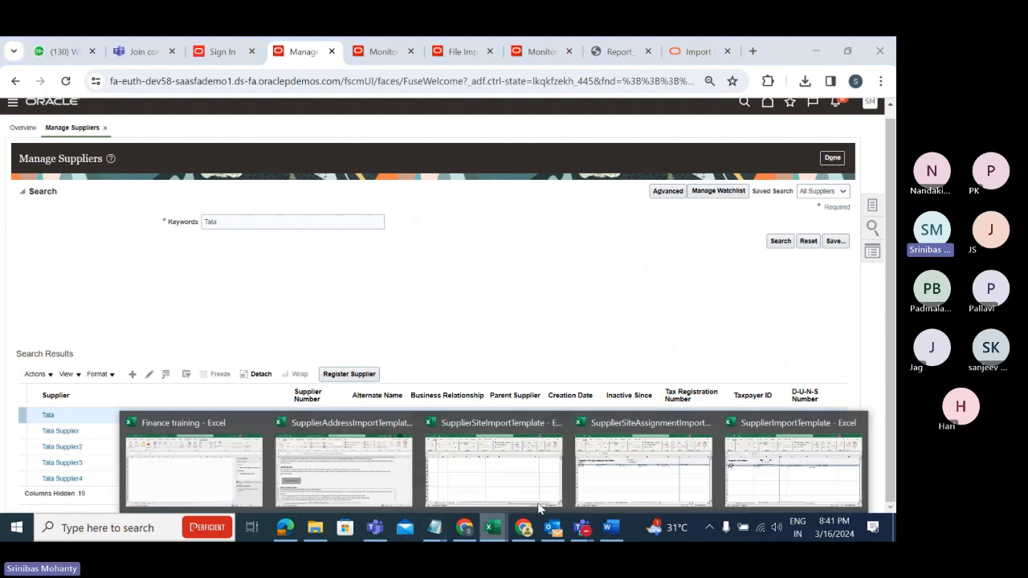
{"action": "left_click", "coordinate": [786, 472]}
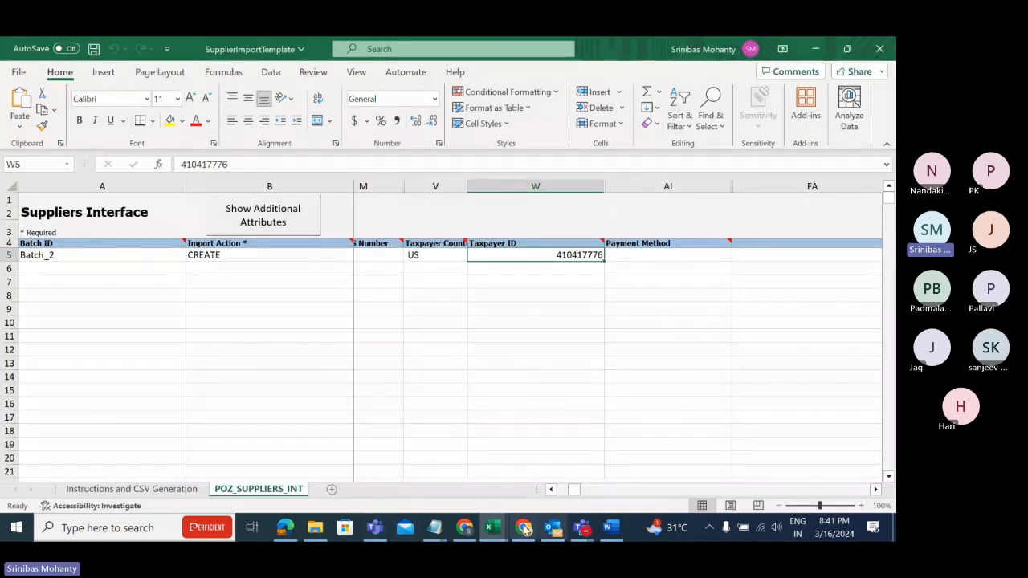
Close SupplierSiteAssignmentImportTemplate without saving.
{"action": "left_click", "coordinate": [881, 49]}
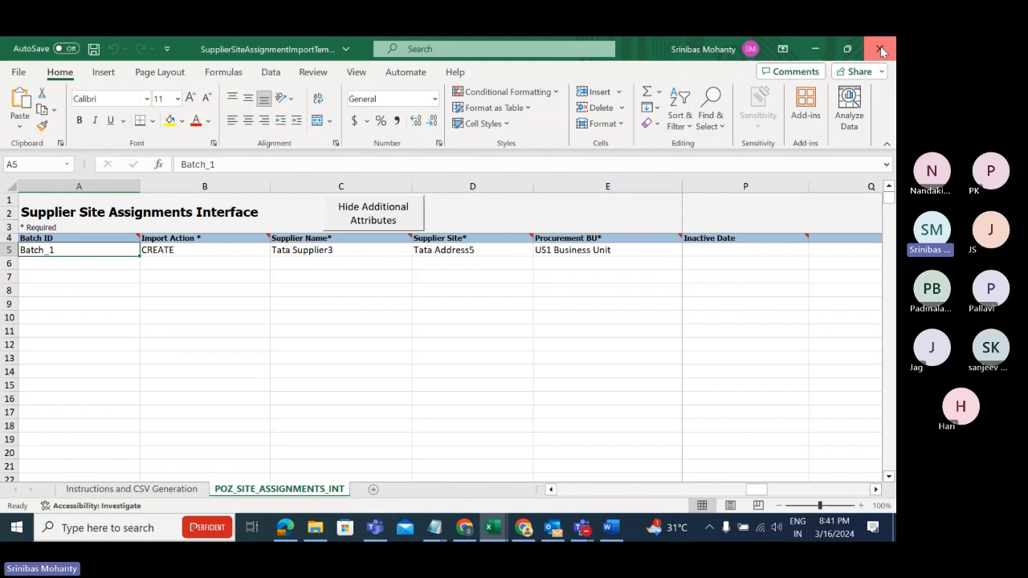
{"action": "left_click", "coordinate": [882, 51]}
{"action": "left_click", "coordinate": [532, 310]}
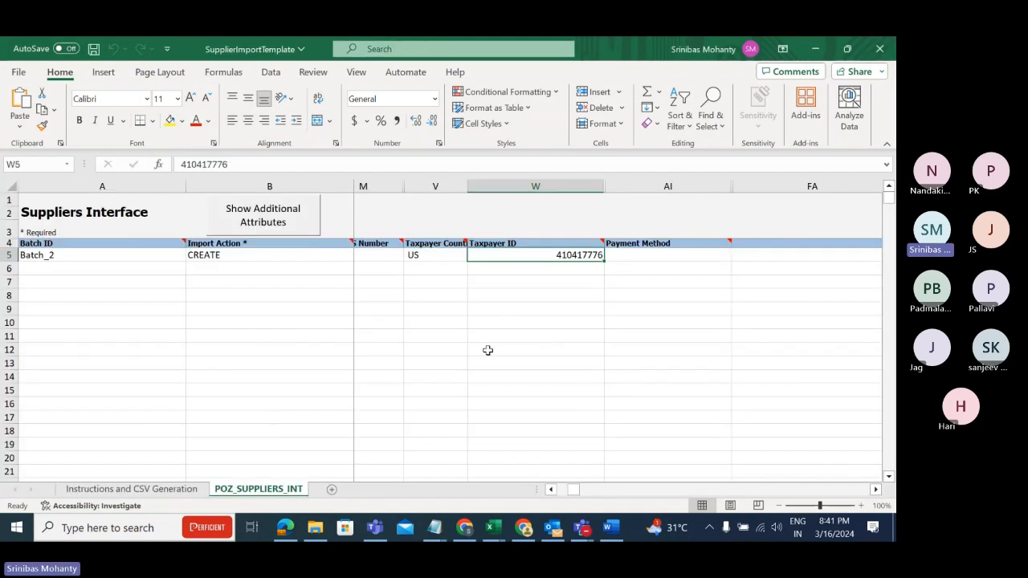
Show the Finance training AP sheet at the Import Supplier Address step.
{"action": "mouse_move", "coordinate": [494, 529]}
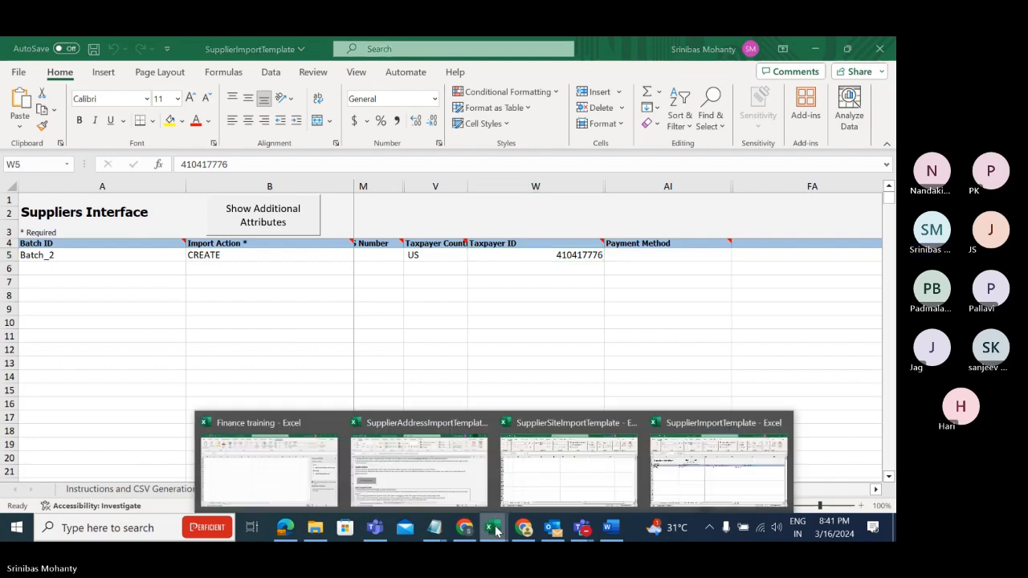
{"action": "left_click", "coordinate": [282, 468]}
{"action": "left_click_drag", "start_coordinate": [585, 491], "coordinate": [511, 491]}
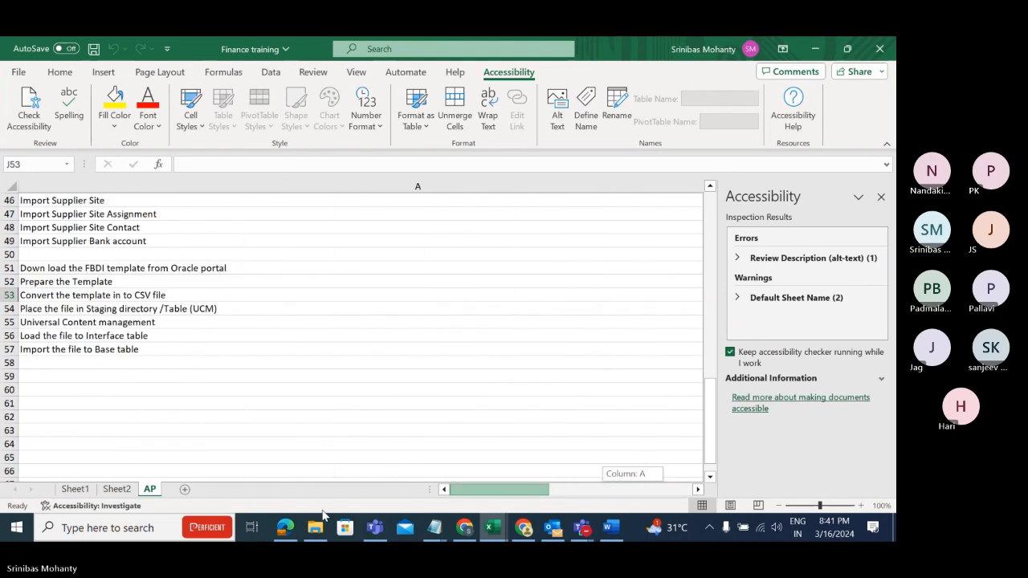
{"action": "left_click", "coordinate": [710, 187]}
{"action": "left_click", "coordinate": [710, 187]}
{"action": "left_click", "coordinate": [710, 188]}
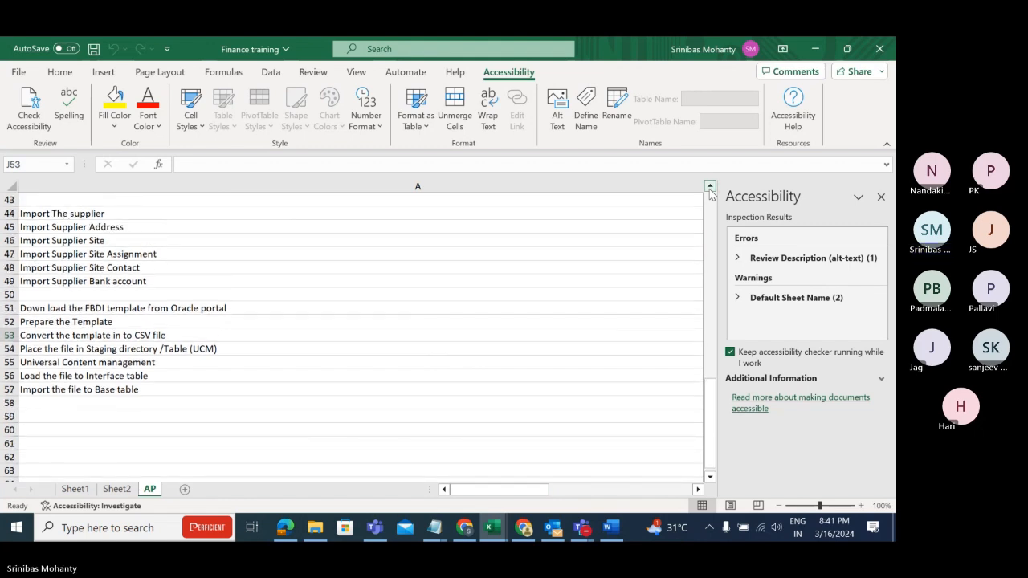
{"action": "left_click", "coordinate": [87, 227]}
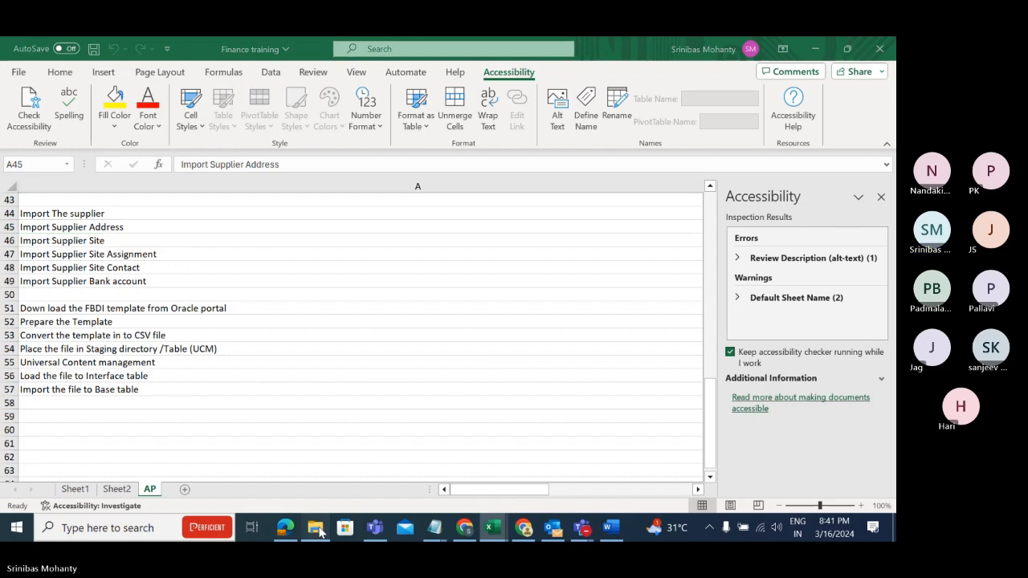
{"action": "left_click", "coordinate": [318, 531]}
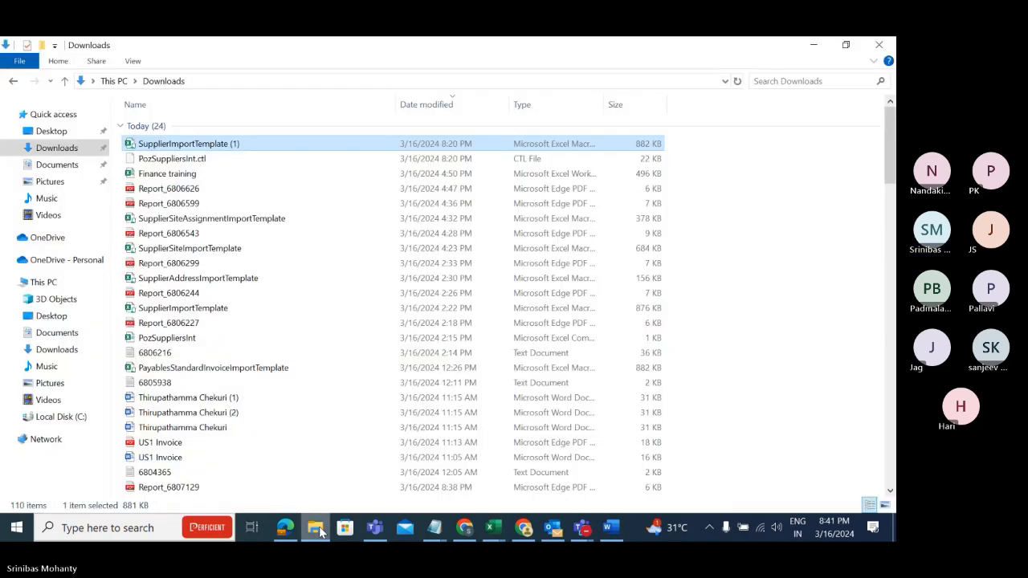
Open SupplierAddressImportTemplate from Downloads and scroll its Instructions and CSV Generation sheet.
{"action": "left_click", "coordinate": [60, 146]}
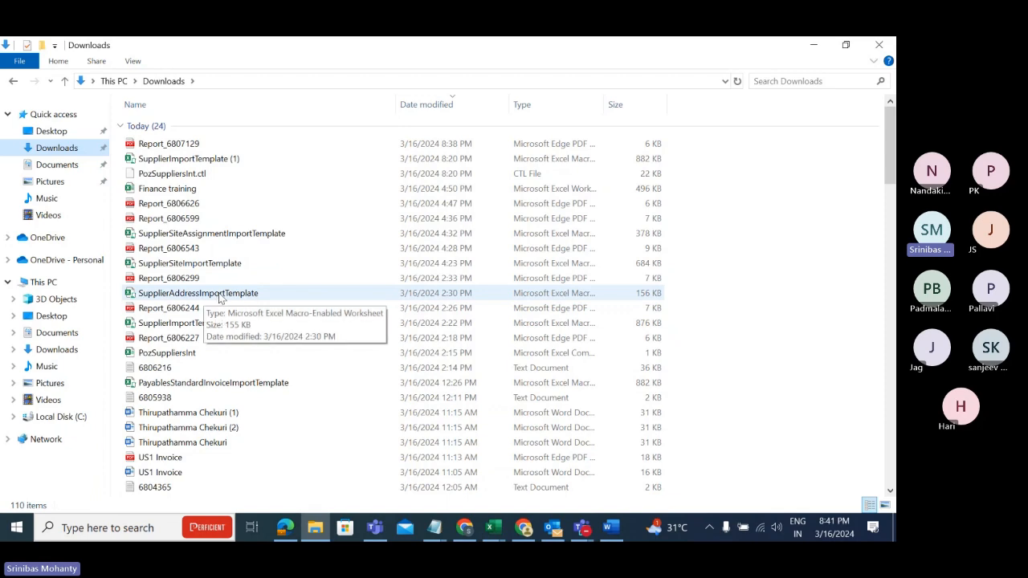
{"action": "double_click", "coordinate": [221, 295]}
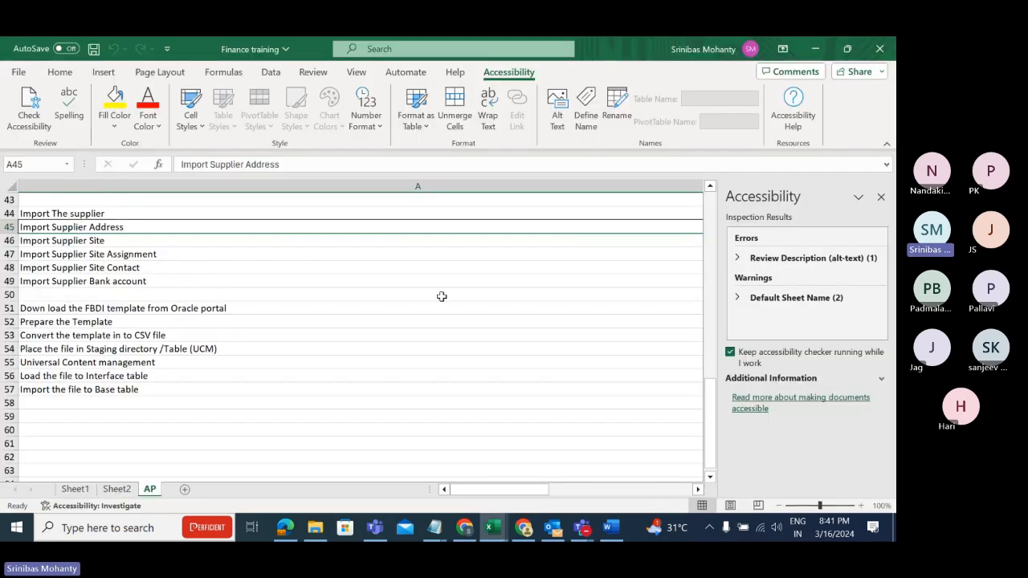
{"action": "left_click", "coordinate": [447, 294]}
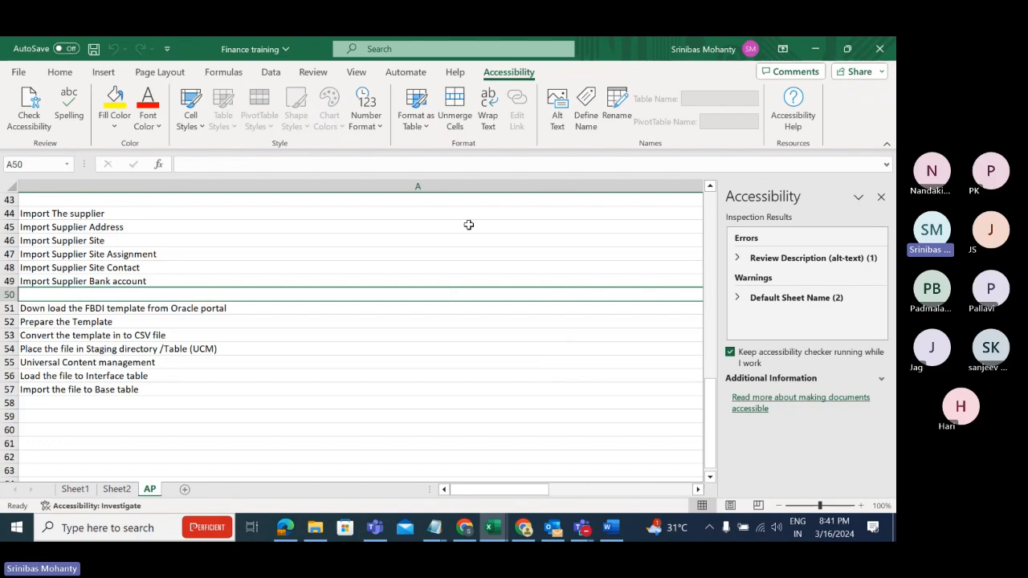
{"action": "scroll", "coordinate": [373, 347], "scroll_direction": "down", "scroll_amount": 4}
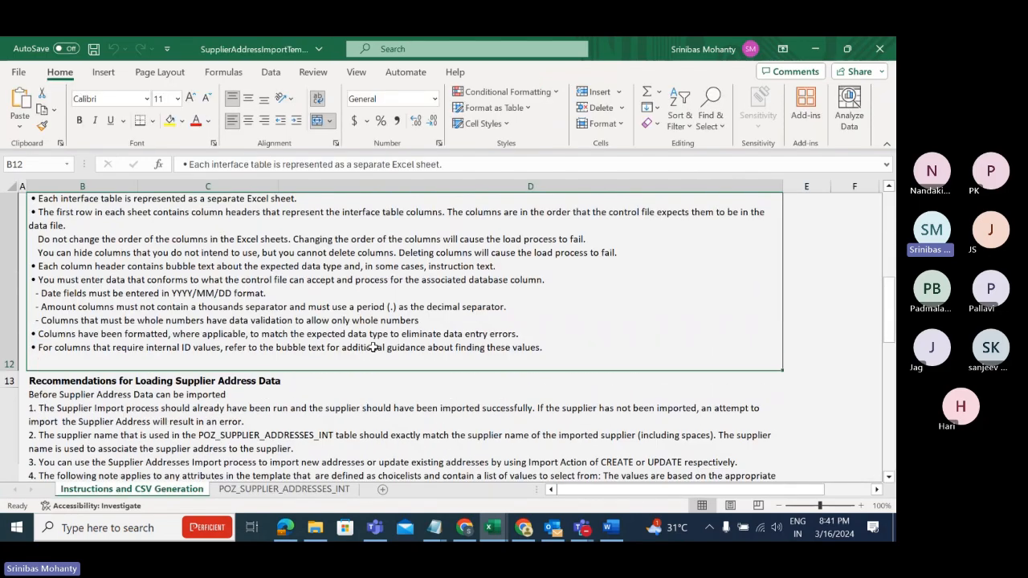
{"action": "scroll", "coordinate": [373, 347], "scroll_direction": "down", "scroll_amount": 6}
On POZ_SUPPLIER_ADDRESSES_INT, change A5 from Batch_1 to Batch_2, keeping action CREATE.
{"action": "left_click", "coordinate": [313, 490]}
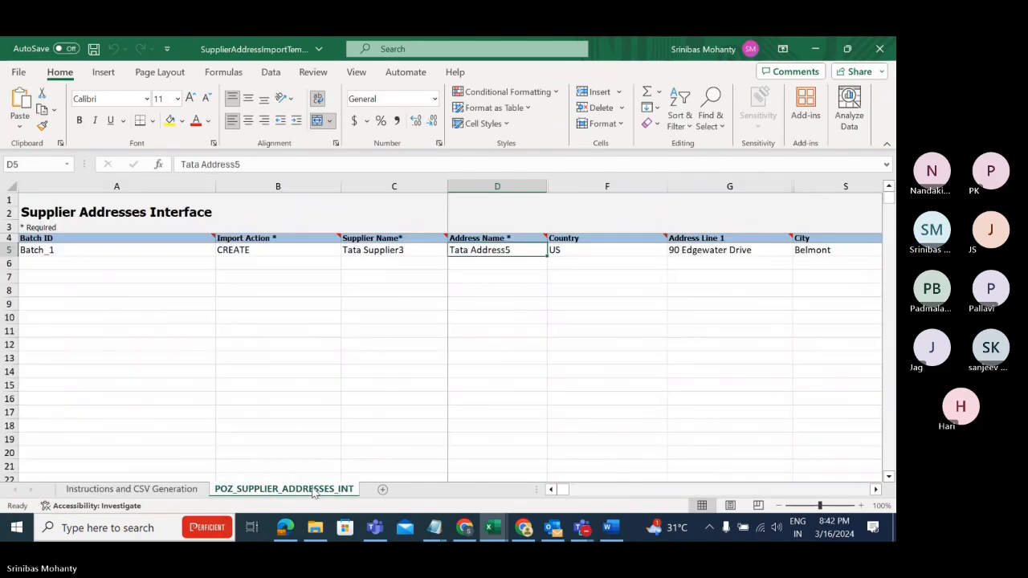
{"action": "left_click", "coordinate": [378, 385]}
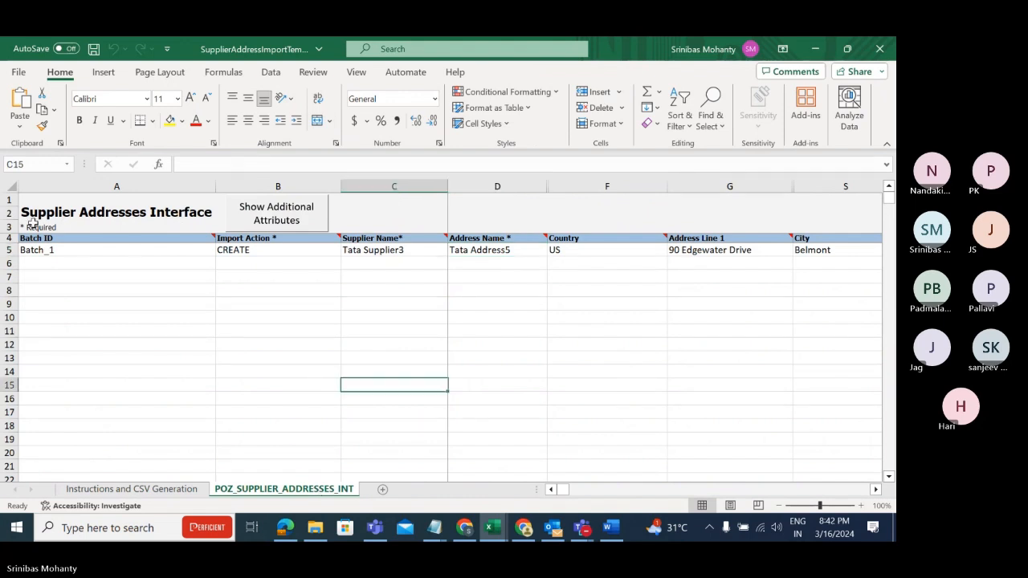
{"action": "left_click", "coordinate": [71, 250]}
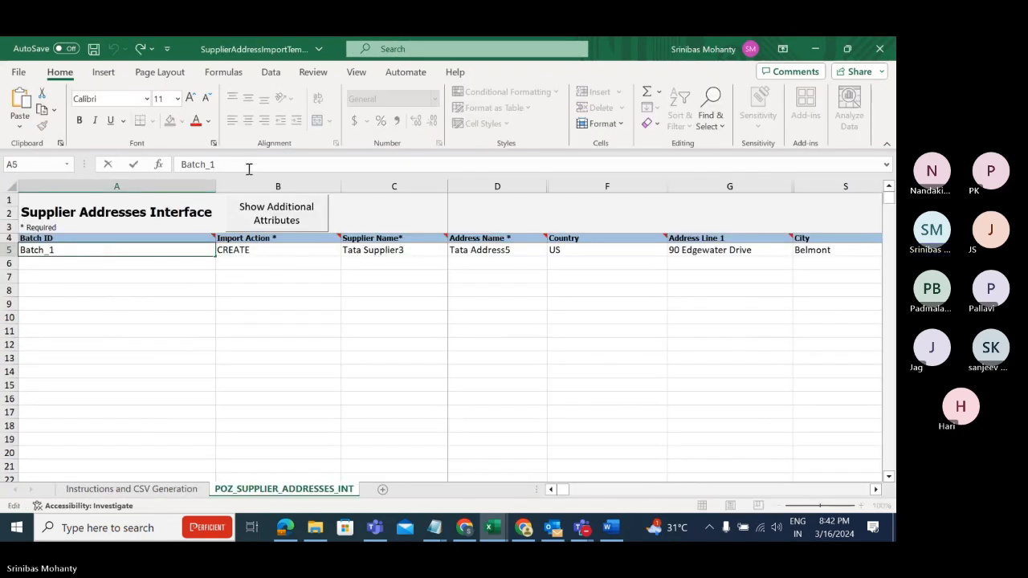
{"action": "type", "text": "2"}
{"action": "left_click", "coordinate": [211, 371]}
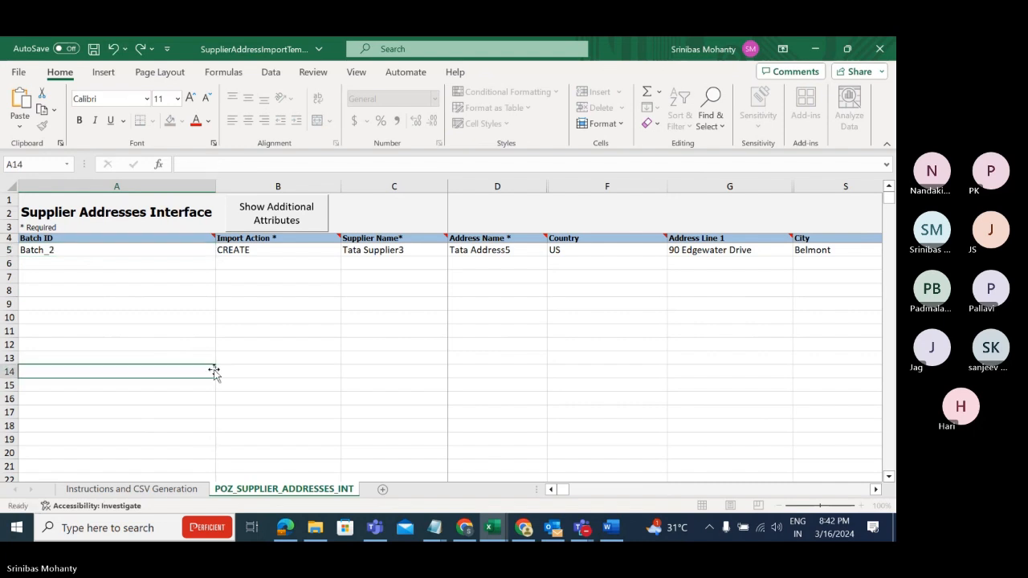
{"action": "left_click", "coordinate": [263, 239]}
{"action": "left_click", "coordinate": [265, 247]}
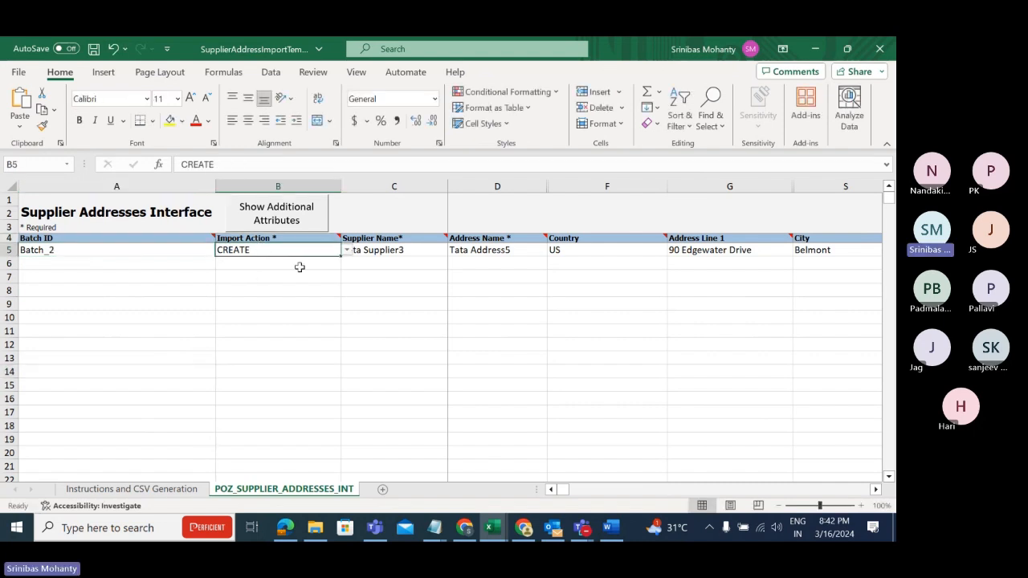
Copy Tata Supplier4 from SupplierImportTemplate into C5, replacing Tata Supplier3.
{"action": "left_click", "coordinate": [394, 251]}
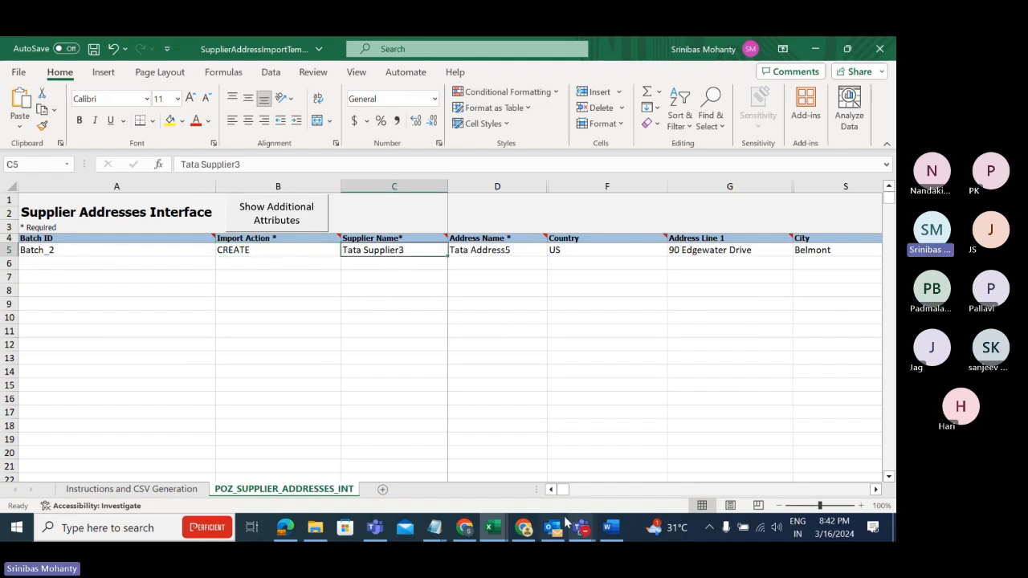
{"action": "left_click", "coordinate": [500, 522]}
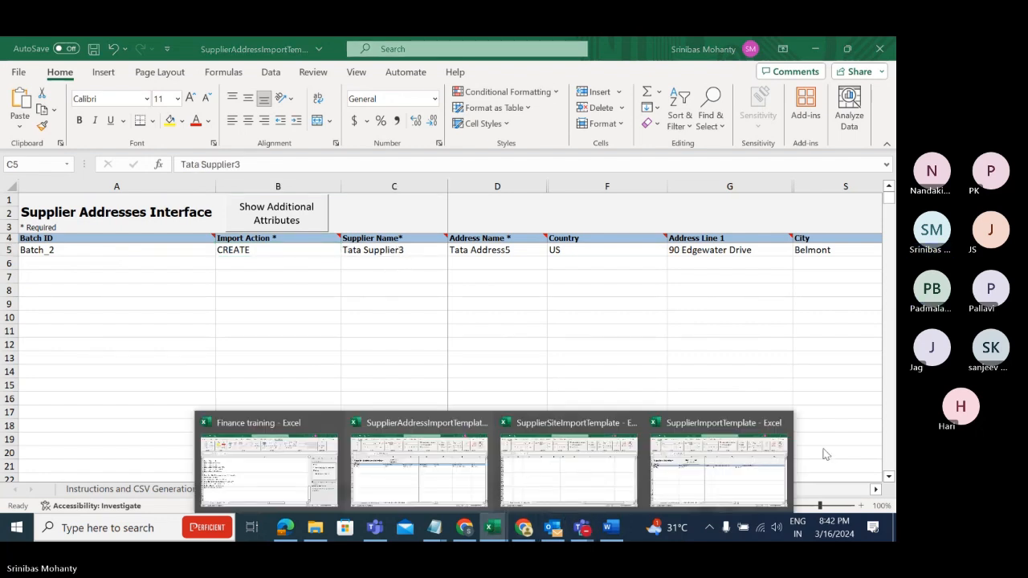
{"action": "left_click", "coordinate": [751, 480]}
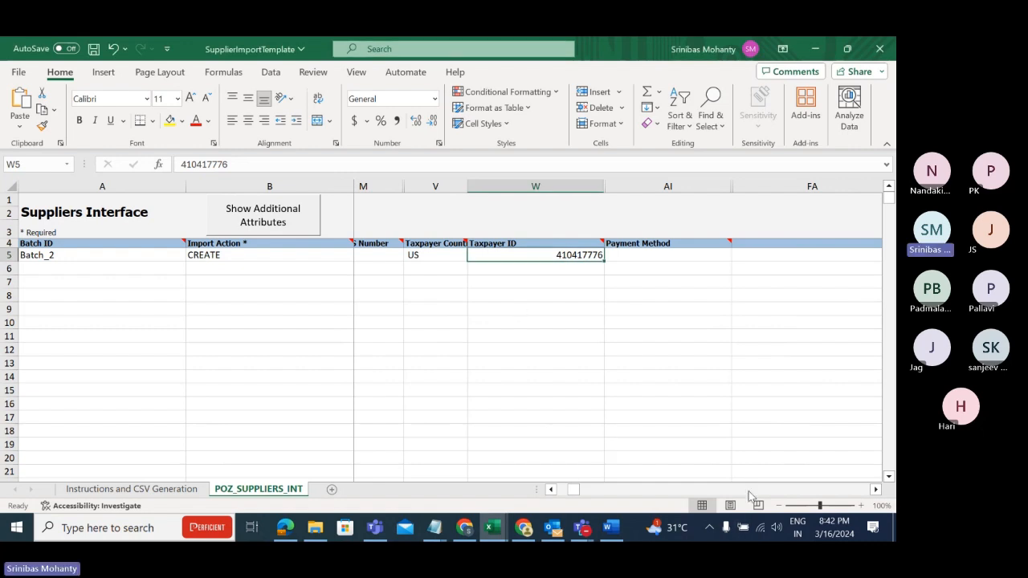
{"action": "scroll", "coordinate": [450, 297], "scroll_direction": "left", "scroll_amount": 5}
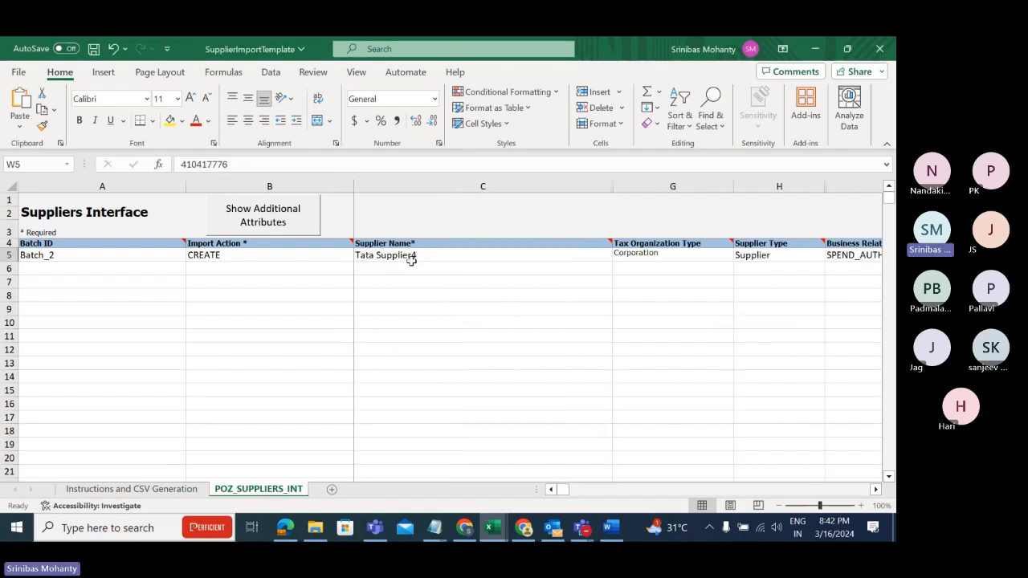
{"action": "left_click", "coordinate": [411, 258]}
{"action": "key", "text": "ctrl+c"}
{"action": "key", "text": "alt+Tab"}
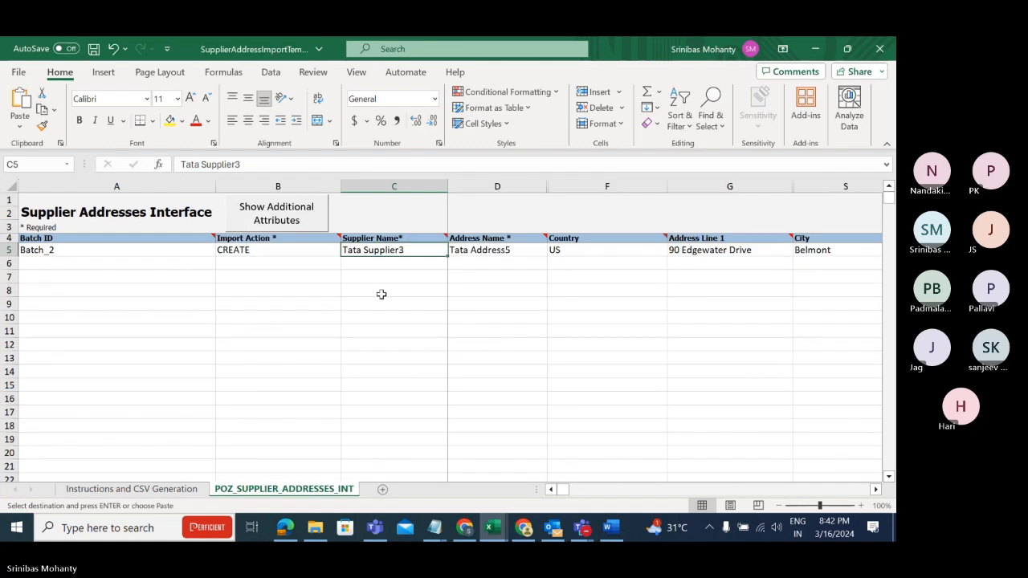
{"action": "key", "text": "ctrl+v"}
{"action": "key", "text": "ctrl"}
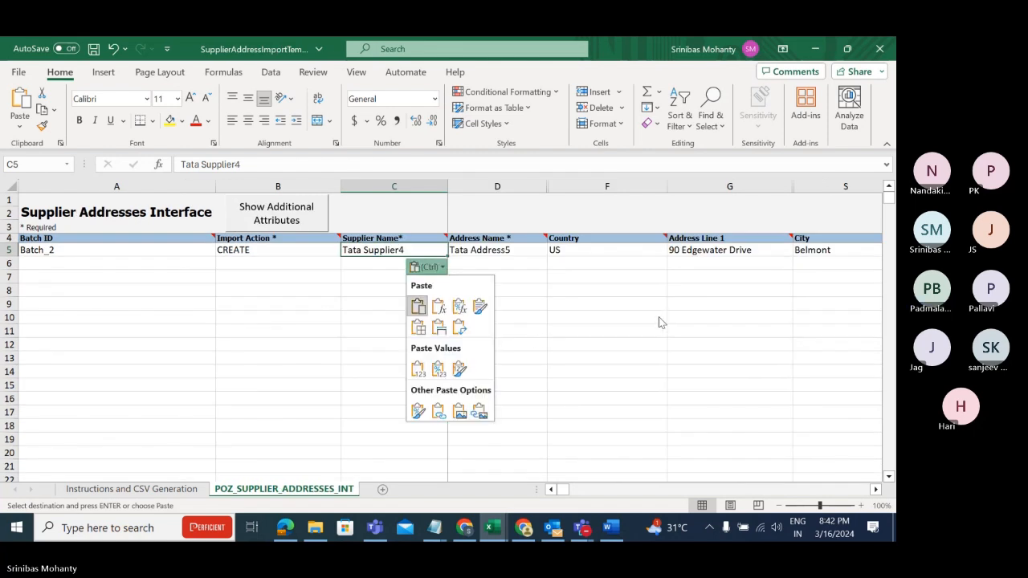
{"action": "key", "text": "Escape"}
Start editing address name Tata Address5, deleting its trailing 5.
{"action": "key", "text": "Tab"}
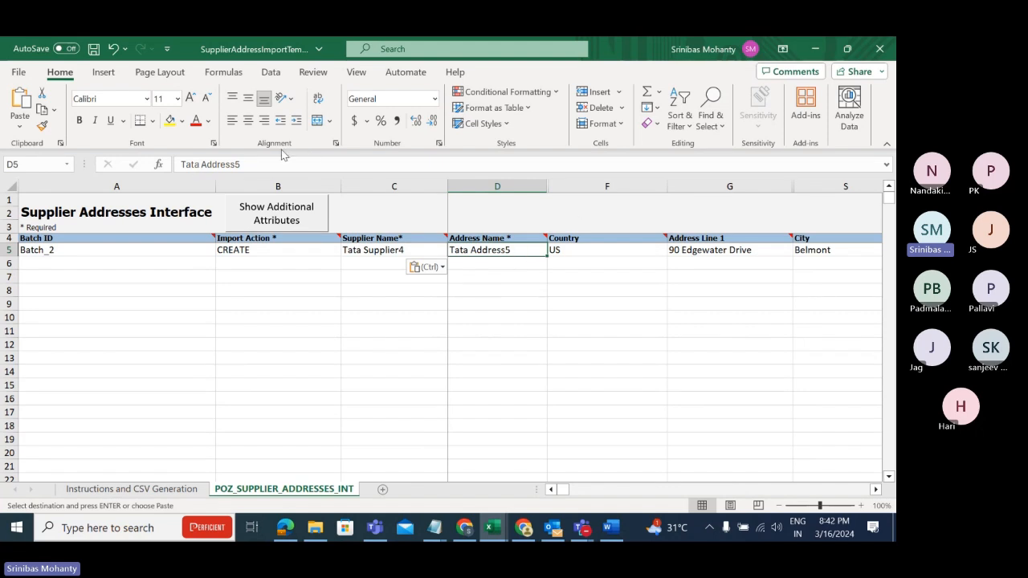
{"action": "left_click", "coordinate": [258, 164]}
{"action": "key", "text": "BackSpace"}
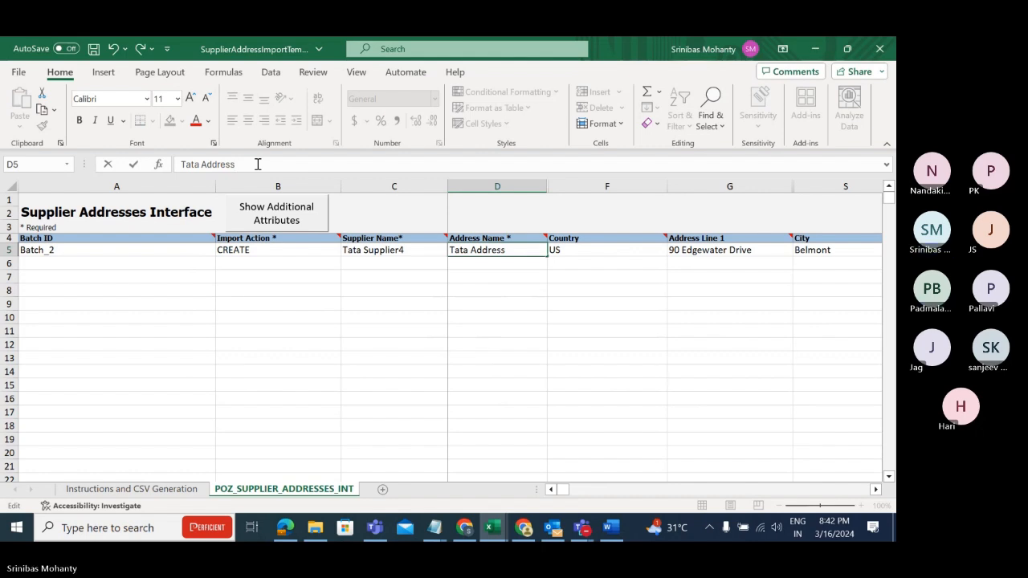
Set the address name to Tata Address10 and review 90 Edgewater Drive, Belmont, CA, 94065.
{"action": "left_click", "coordinate": [585, 326]}
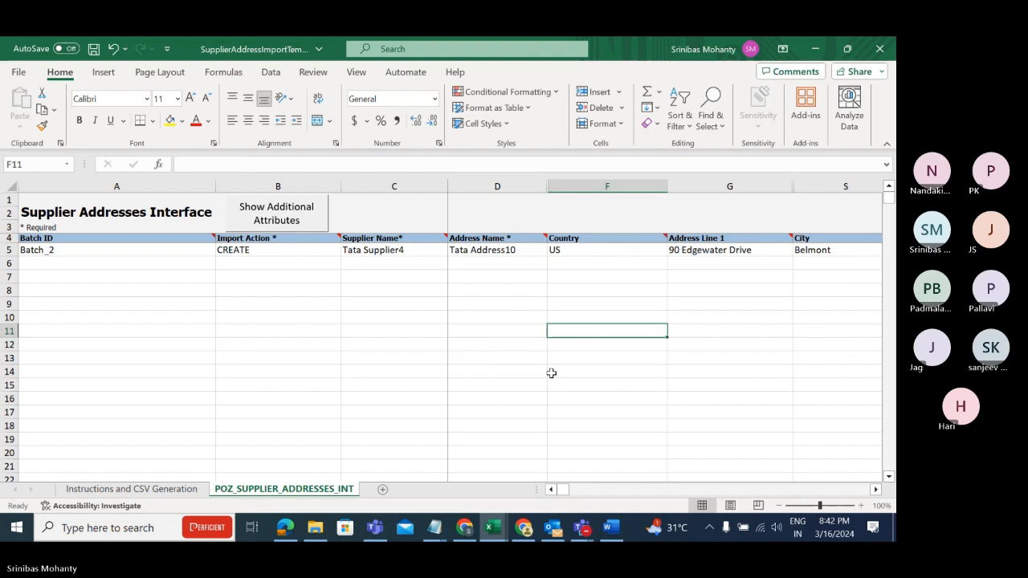
{"action": "left_click", "coordinate": [484, 252]}
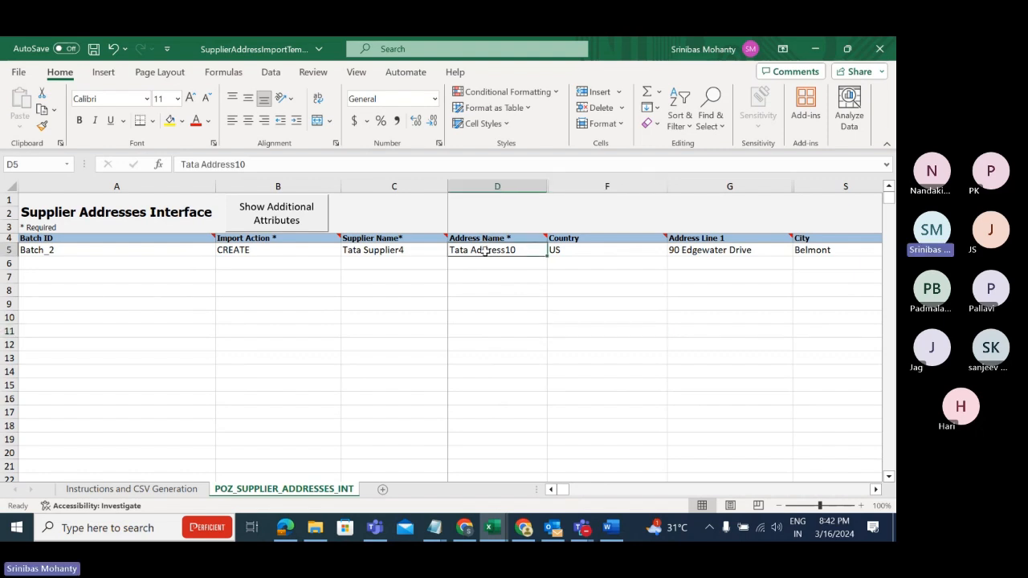
{"action": "left_click", "coordinate": [594, 254]}
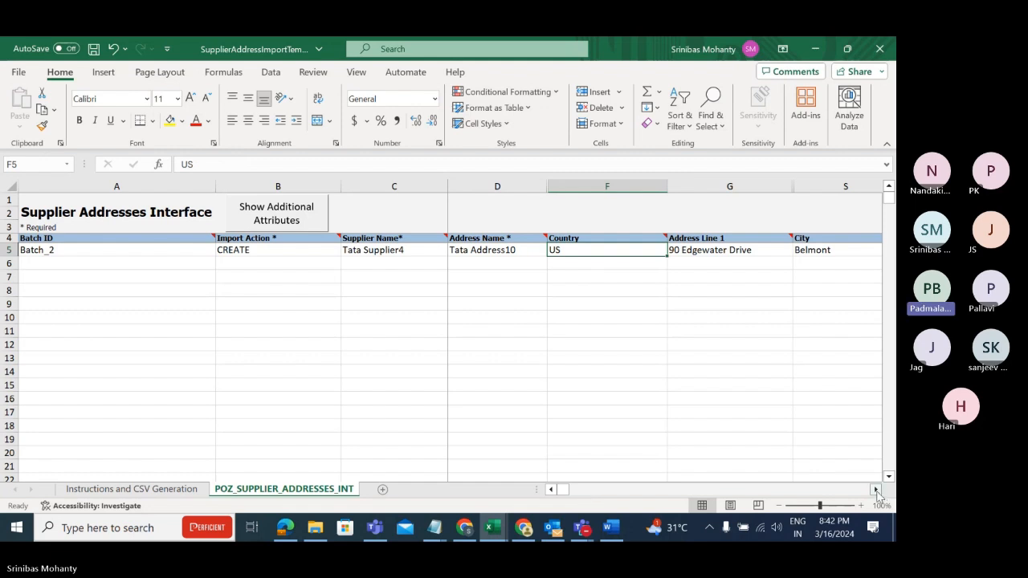
{"action": "left_click", "coordinate": [877, 490]}
{"action": "left_click", "coordinate": [551, 490]}
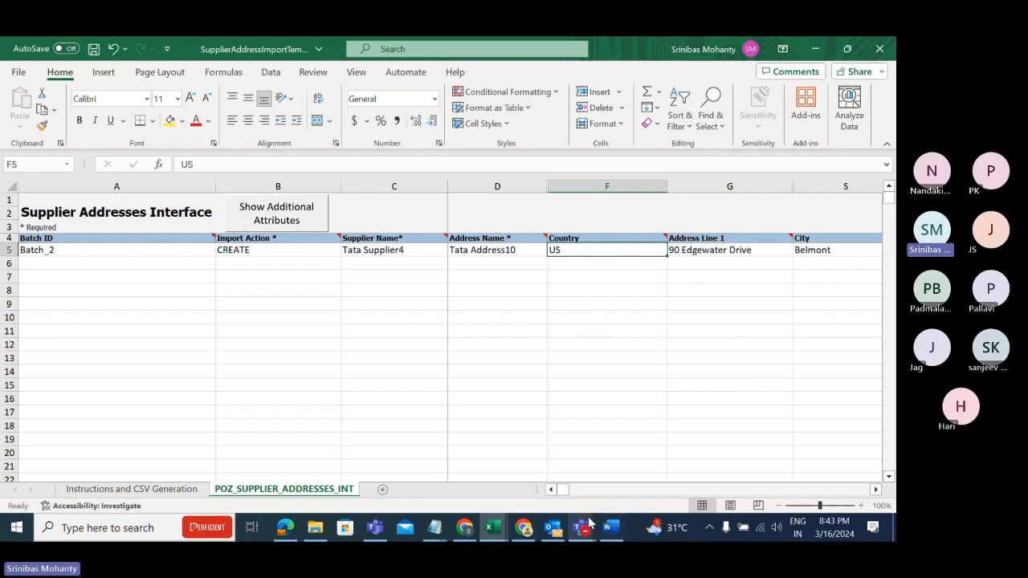
{"action": "left_click", "coordinate": [876, 490]}
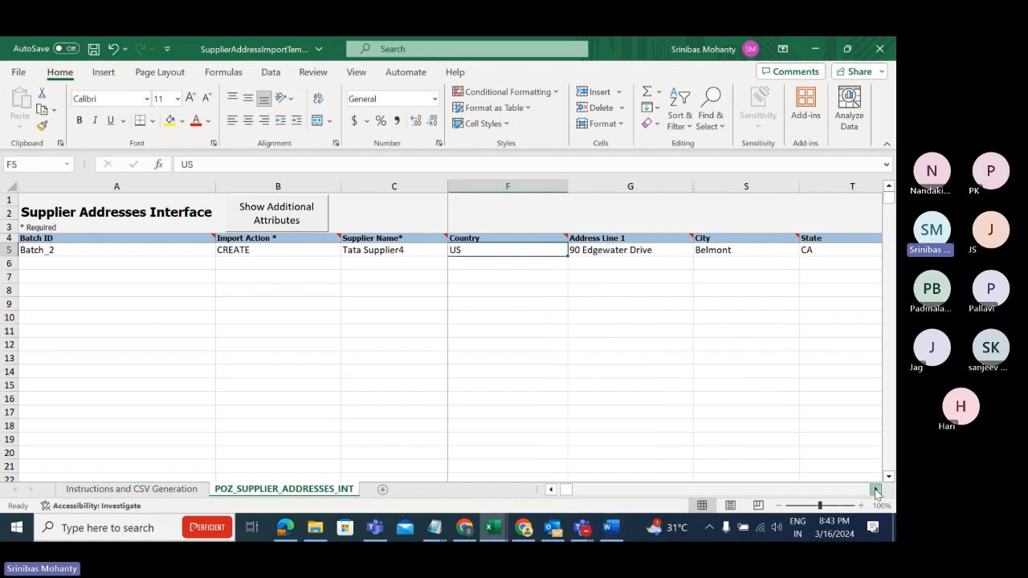
{"action": "left_click", "coordinate": [875, 490]}
{"action": "left_click", "coordinate": [504, 250]}
{"action": "left_click", "coordinate": [623, 253]}
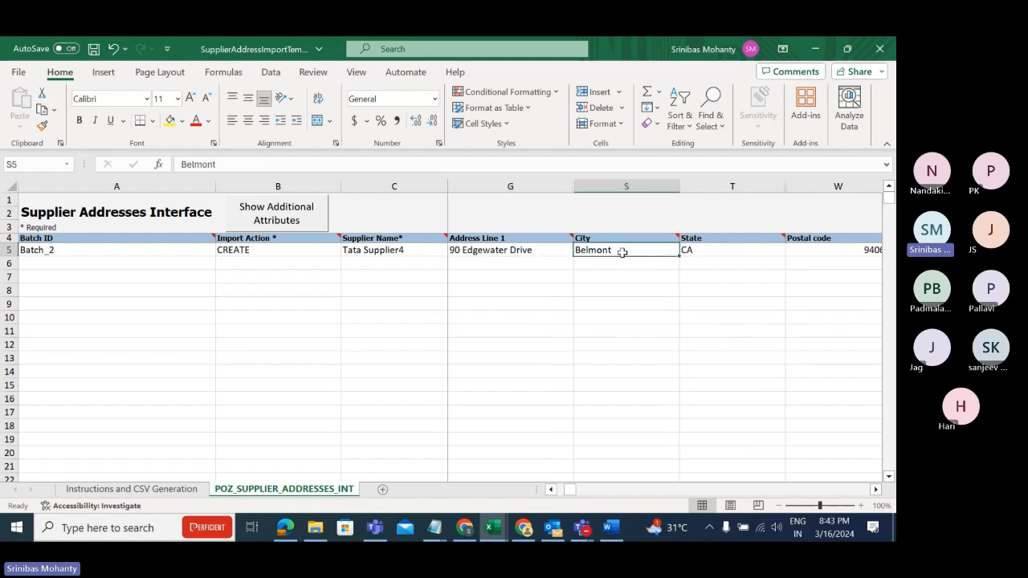
{"action": "left_click", "coordinate": [700, 253]}
{"action": "left_click", "coordinate": [875, 489]}
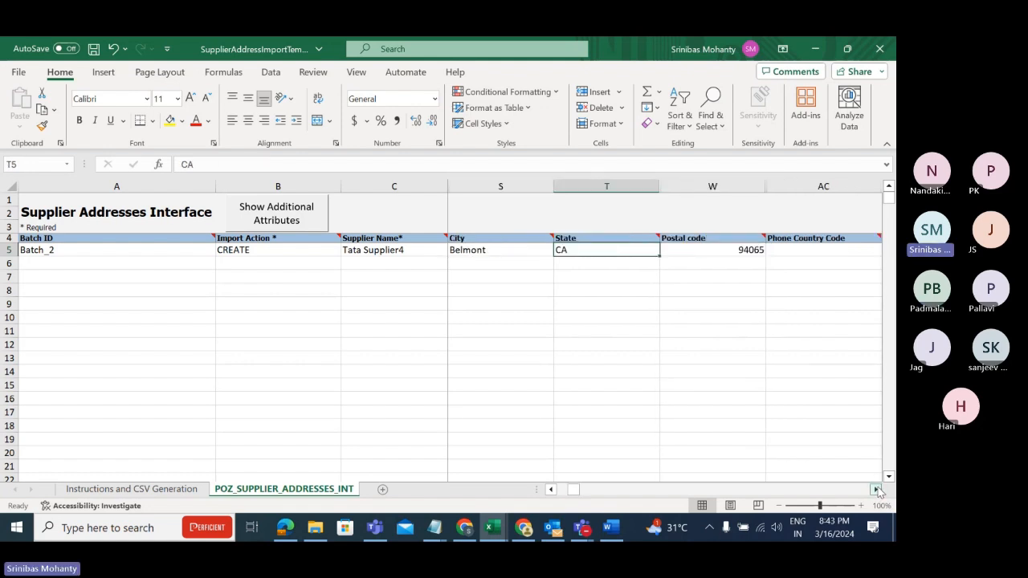
{"action": "left_click", "coordinate": [700, 253]}
{"action": "left_click_drag", "start_coordinate": [574, 489], "coordinate": [562, 490]}
Change the country value from US to USA.
{"action": "left_click", "coordinate": [576, 253]}
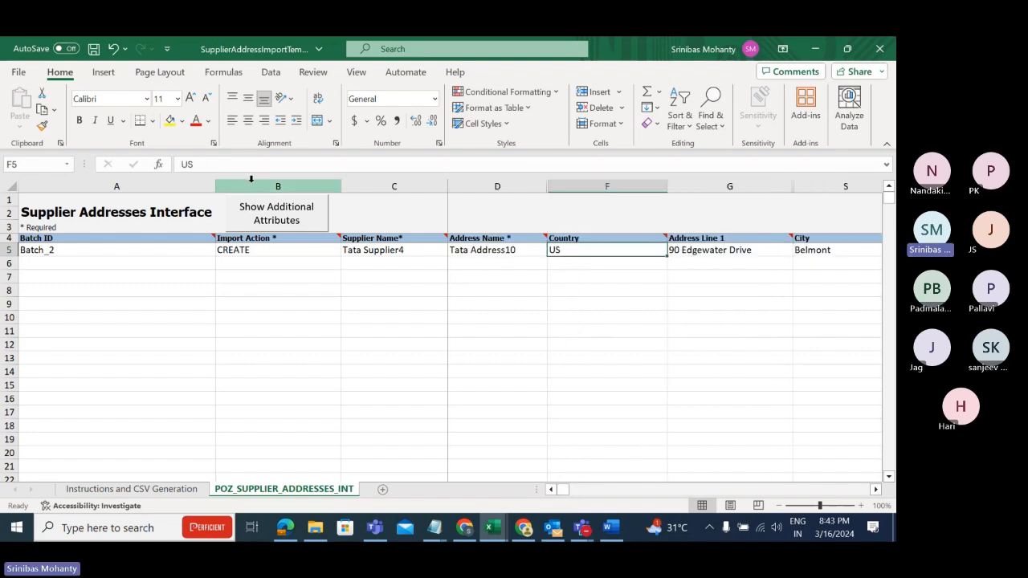
{"action": "left_click", "coordinate": [244, 165]}
{"action": "type", "text": "A"}
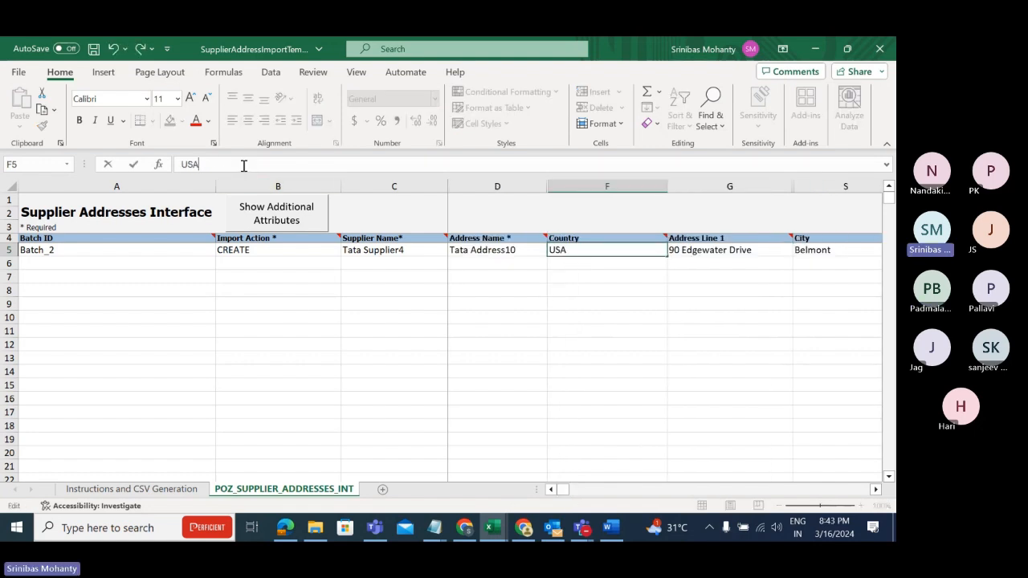
{"action": "left_click", "coordinate": [317, 336]}
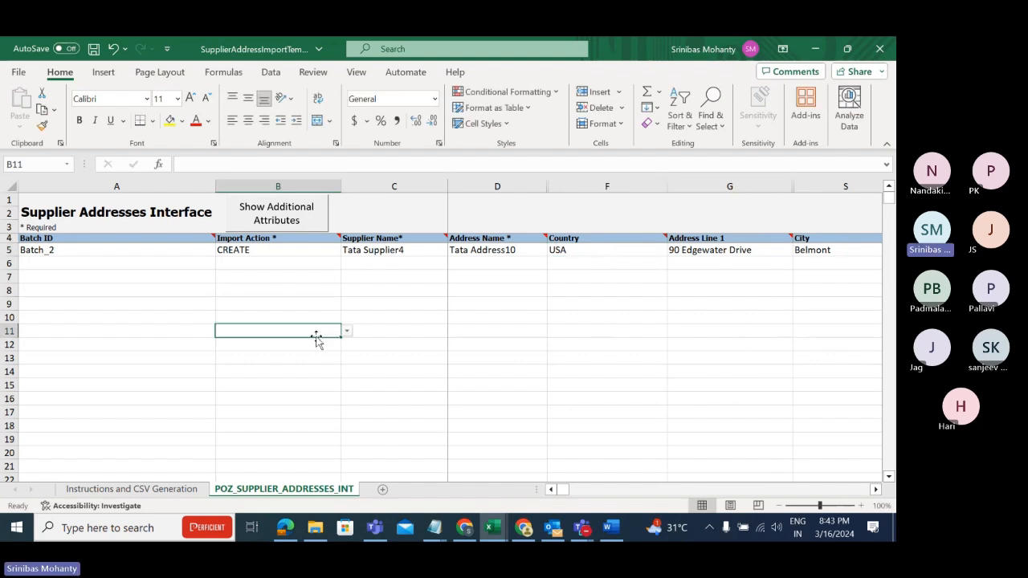
{"action": "left_click", "coordinate": [597, 248]}
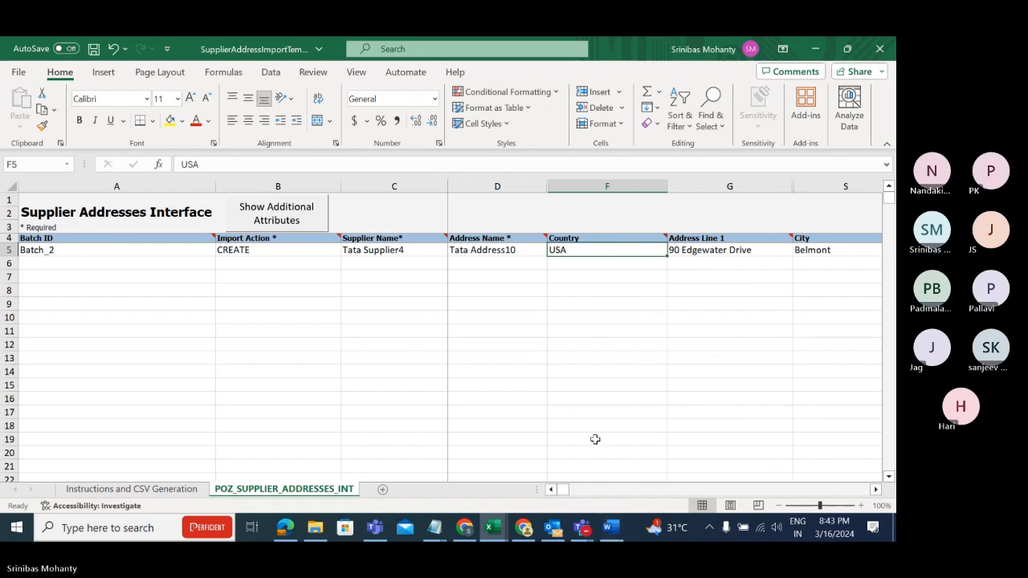
Review row 5: Batch_2, CREATE, Tata Supplier4, Tata Address10.
{"action": "left_click", "coordinate": [92, 247]}
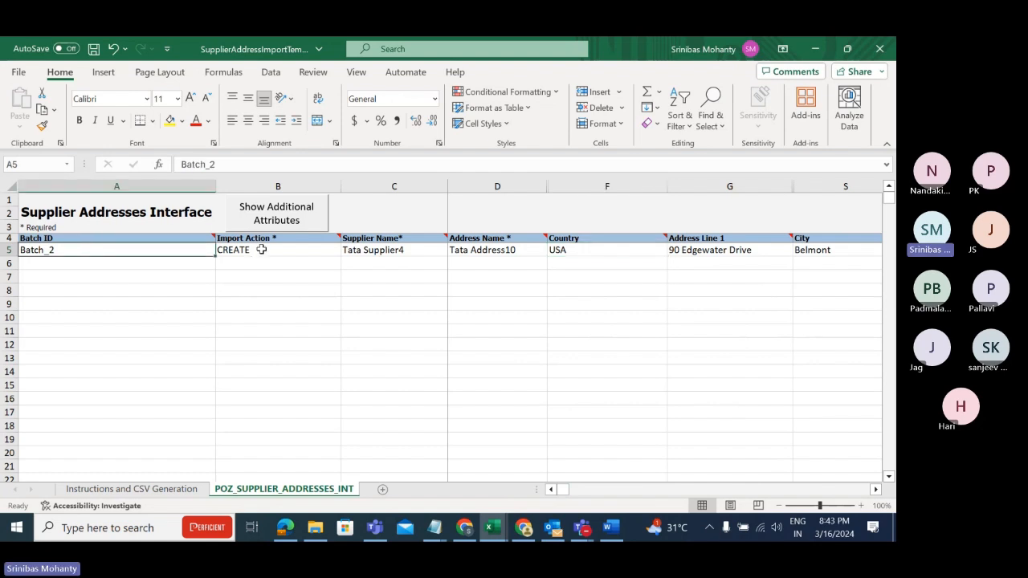
{"action": "left_click", "coordinate": [262, 249]}
{"action": "left_click", "coordinate": [92, 249]}
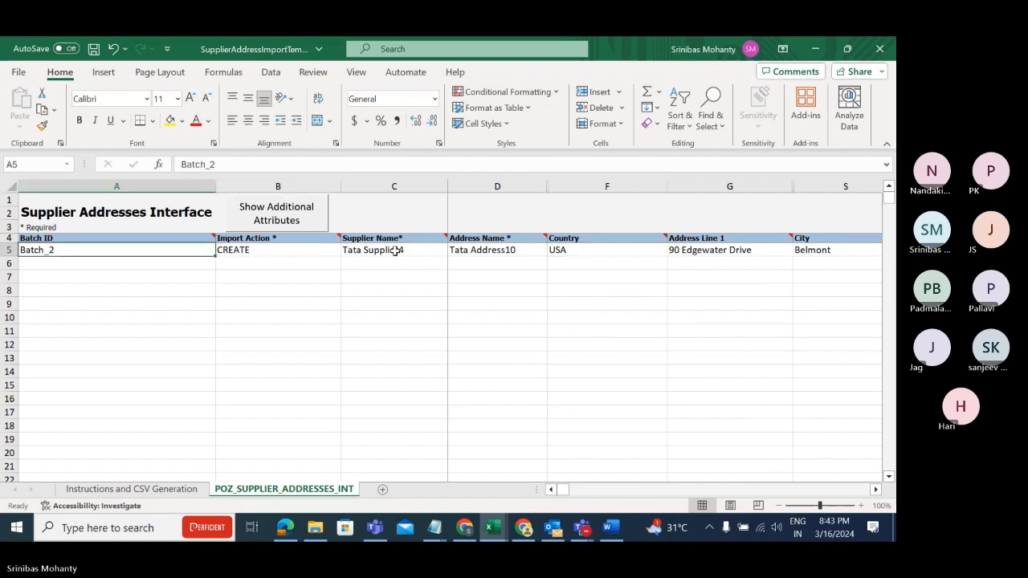
{"action": "left_click", "coordinate": [396, 251]}
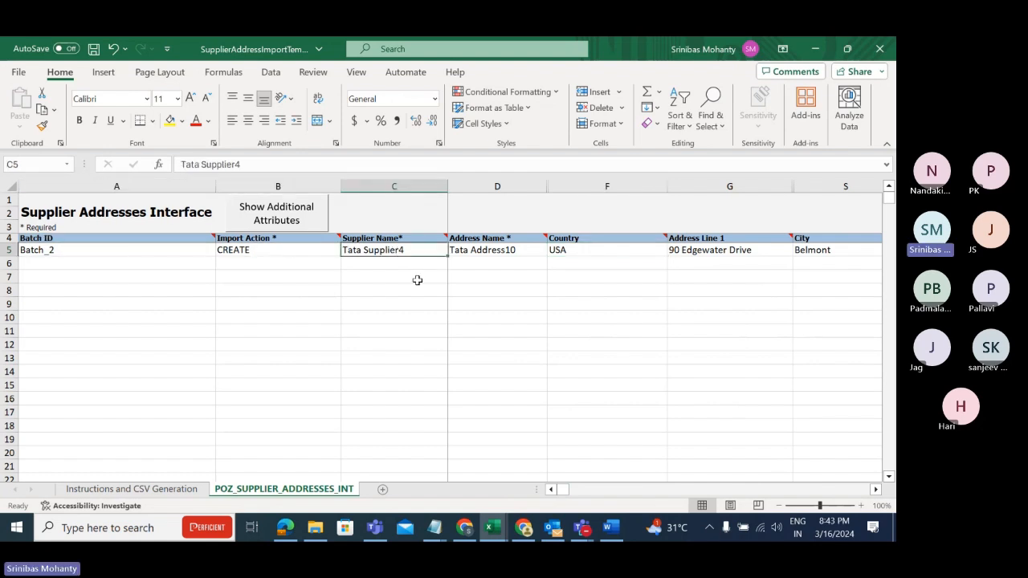
{"action": "left_click", "coordinate": [507, 249]}
{"action": "left_click_drag", "start_coordinate": [565, 496], "coordinate": [595, 499]}
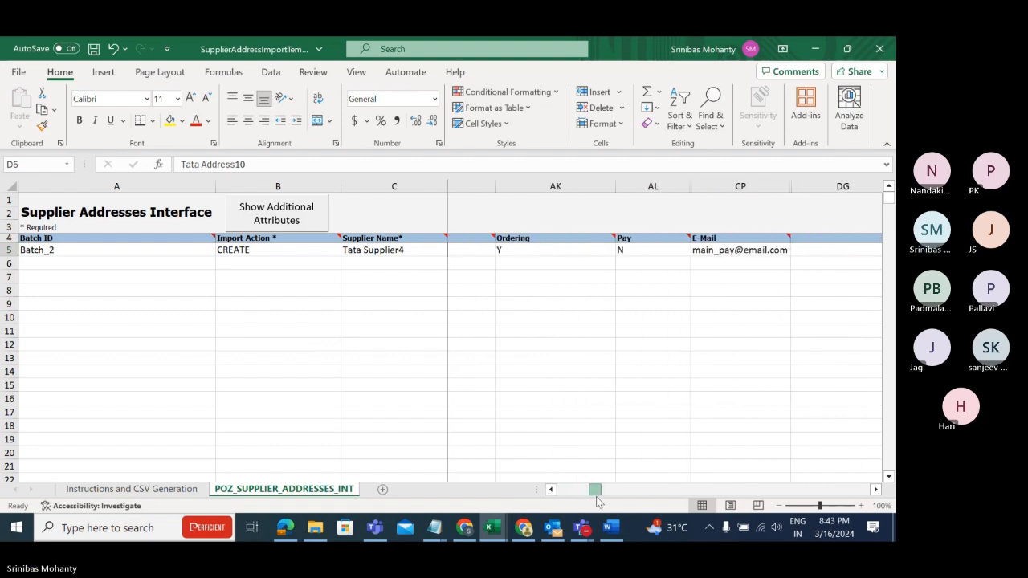
Append '1' to the contact e-mail in CP5 so it differs from the old one.
{"action": "left_click", "coordinate": [717, 250]}
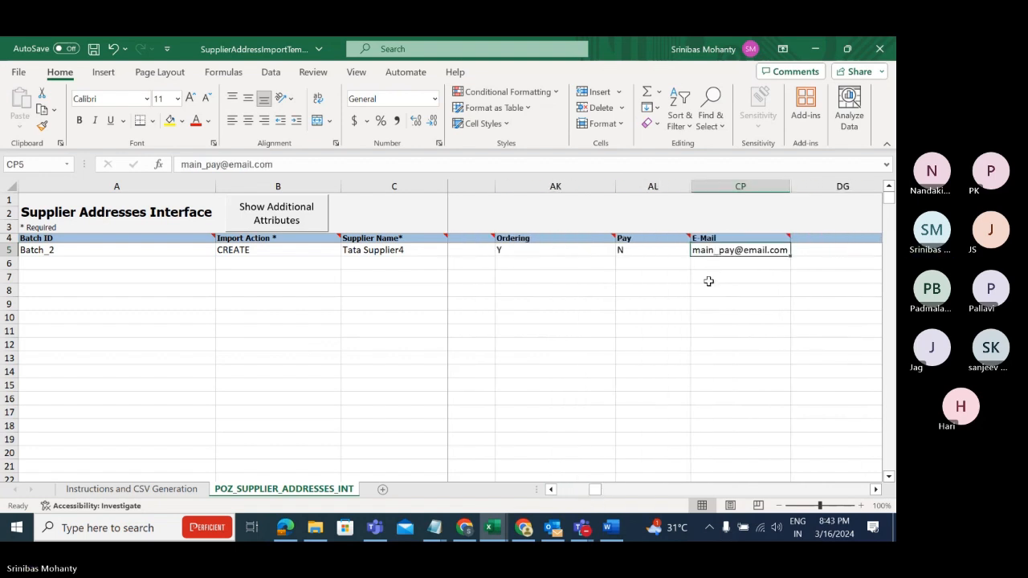
{"action": "left_click", "coordinate": [201, 165]}
{"action": "type", "text": "1"}
{"action": "left_click", "coordinate": [462, 330]}
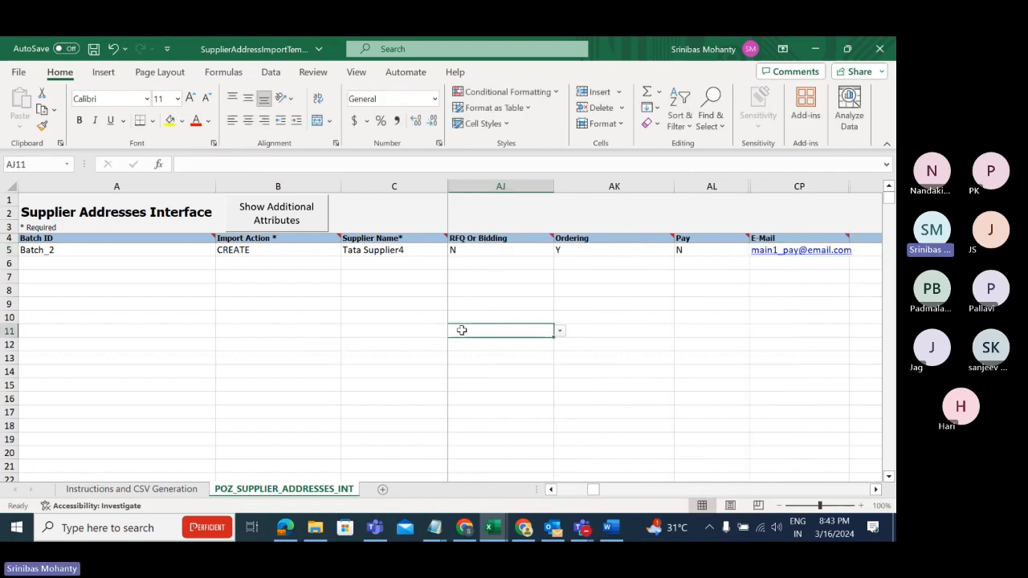
{"action": "left_click_drag", "start_coordinate": [595, 495], "coordinate": [555, 496]}
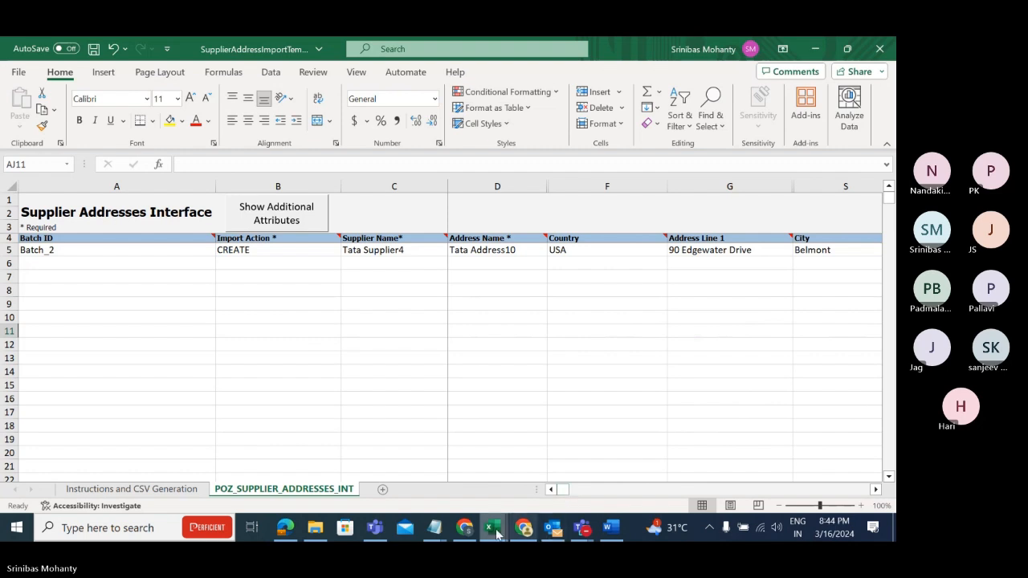
{"action": "mouse_move", "coordinate": [496, 530]}
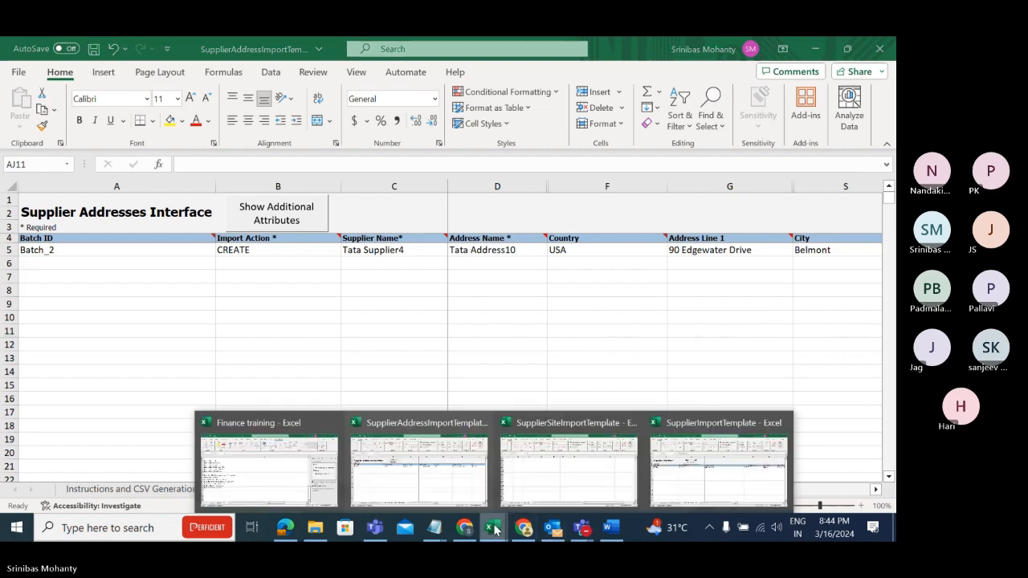
Close the SupplierSiteImportTemplate workbook without saving its changes.
{"action": "left_click", "coordinate": [575, 470]}
{"action": "left_click", "coordinate": [882, 51]}
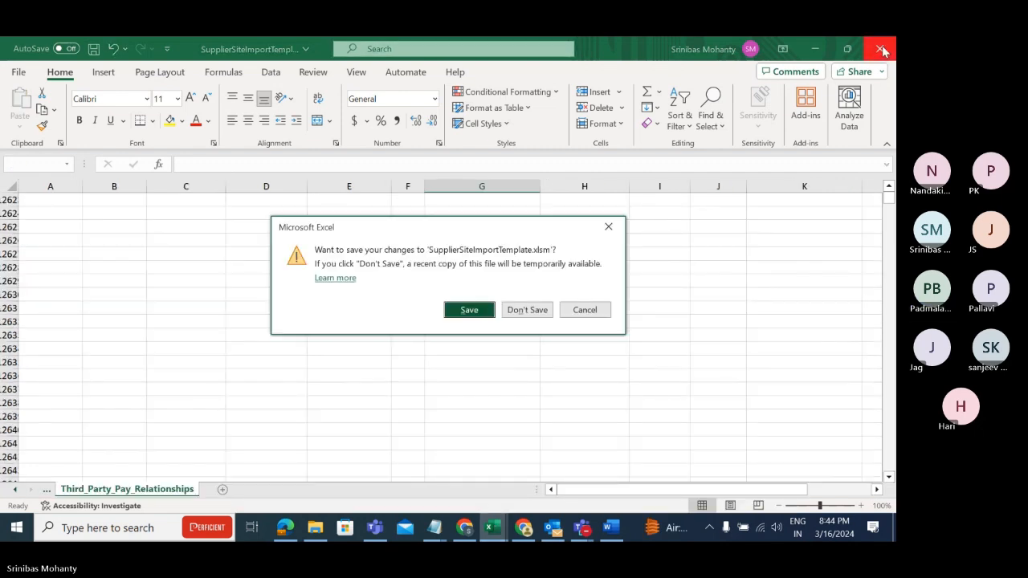
{"action": "left_click", "coordinate": [532, 310]}
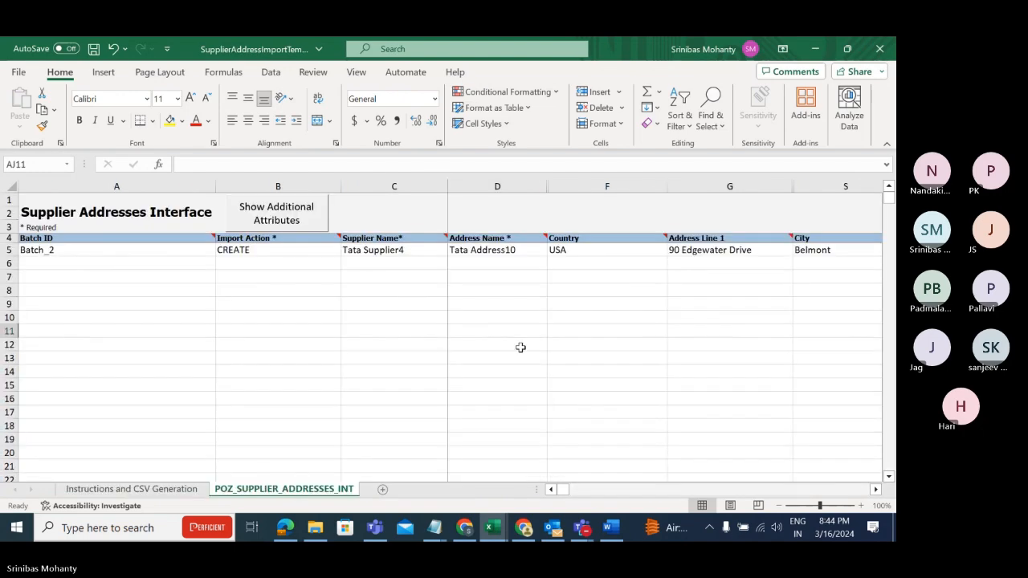
Generate the PozSupplierAddressesInt ZIP and CSV files on the Desktop from the CSV Generation sheet.
{"action": "left_click", "coordinate": [133, 489]}
{"action": "scroll", "coordinate": [229, 354], "scroll_direction": "up", "scroll_amount": 1}
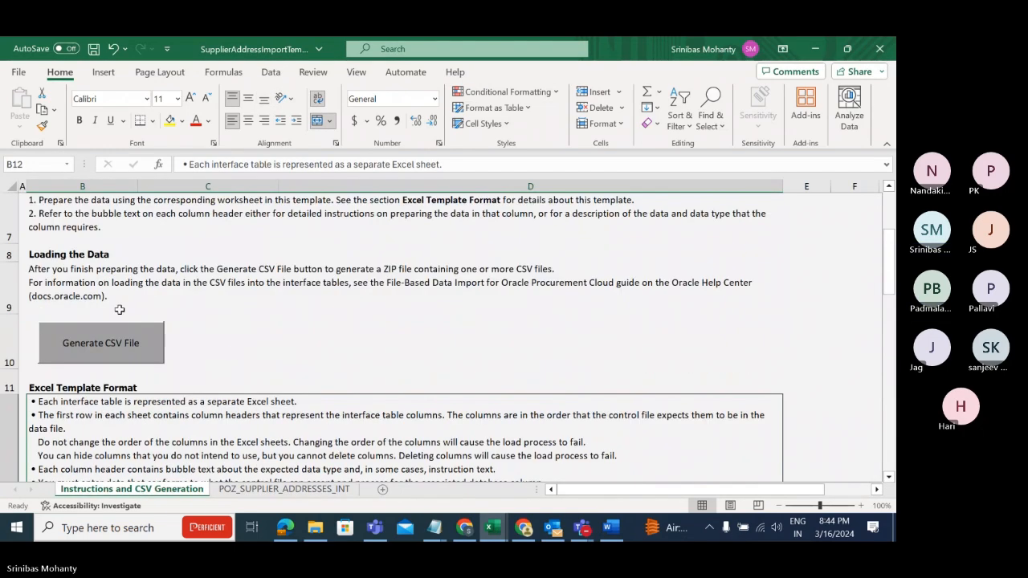
{"action": "left_click", "coordinate": [104, 339]}
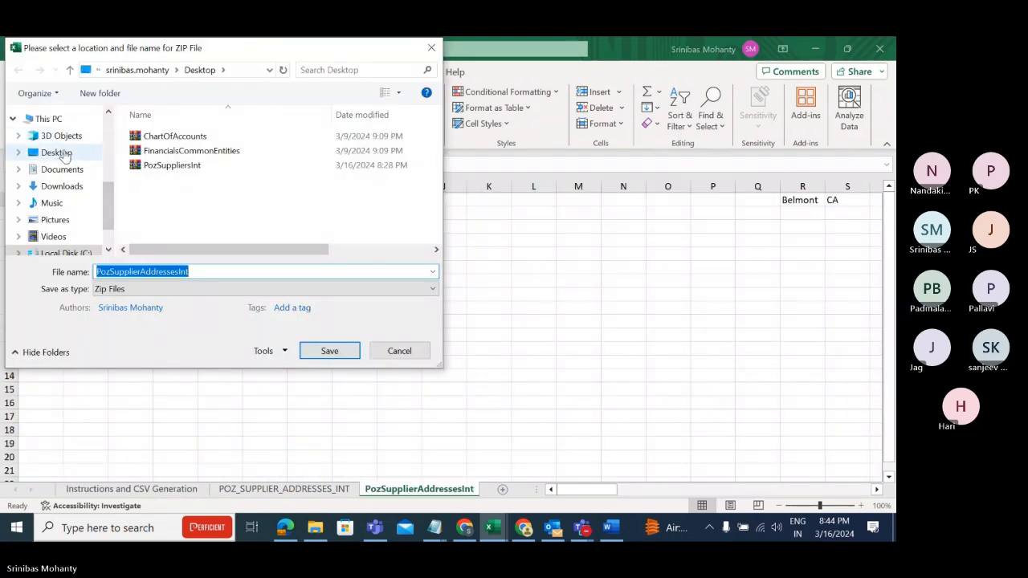
{"action": "left_click", "coordinate": [65, 154]}
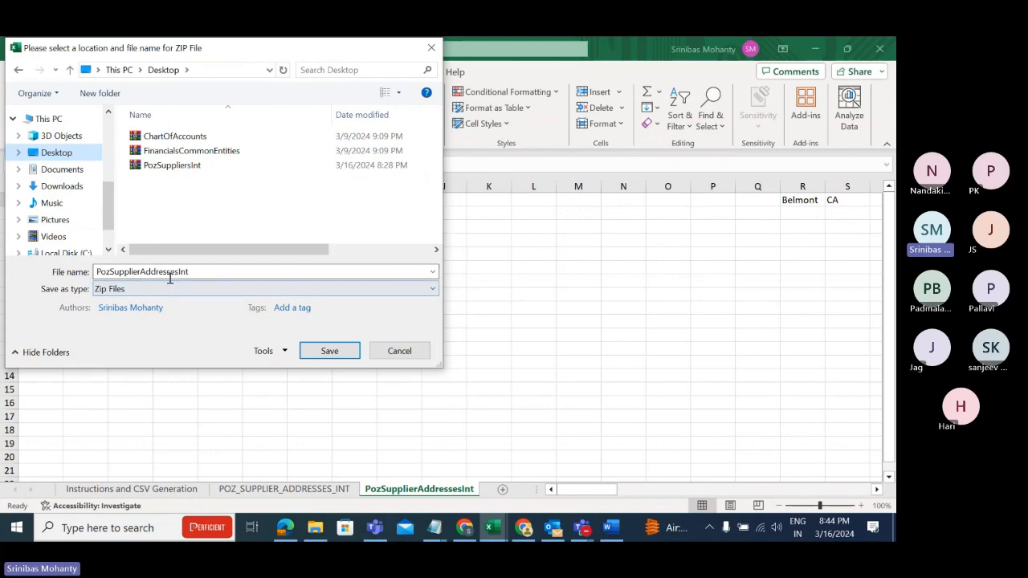
{"action": "left_click", "coordinate": [329, 351]}
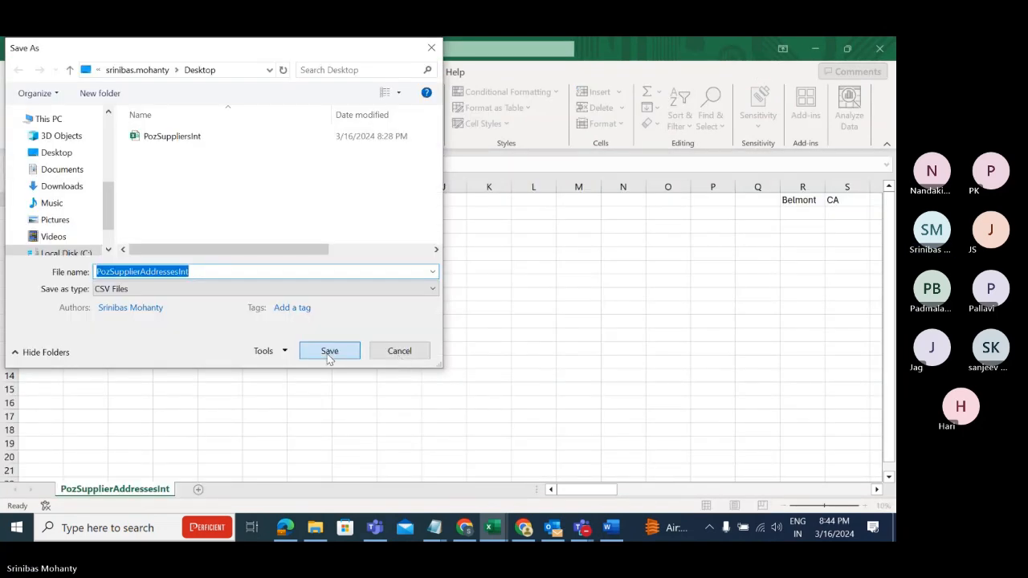
{"action": "left_click", "coordinate": [329, 351]}
{"action": "left_click", "coordinate": [505, 333]}
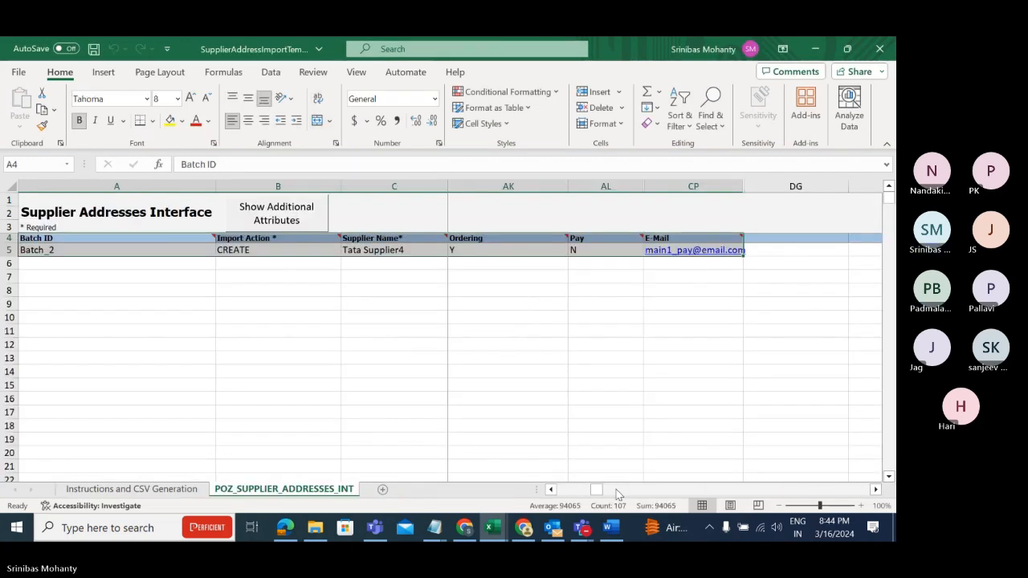
{"action": "left_click_drag", "start_coordinate": [596, 489], "coordinate": [514, 498]}
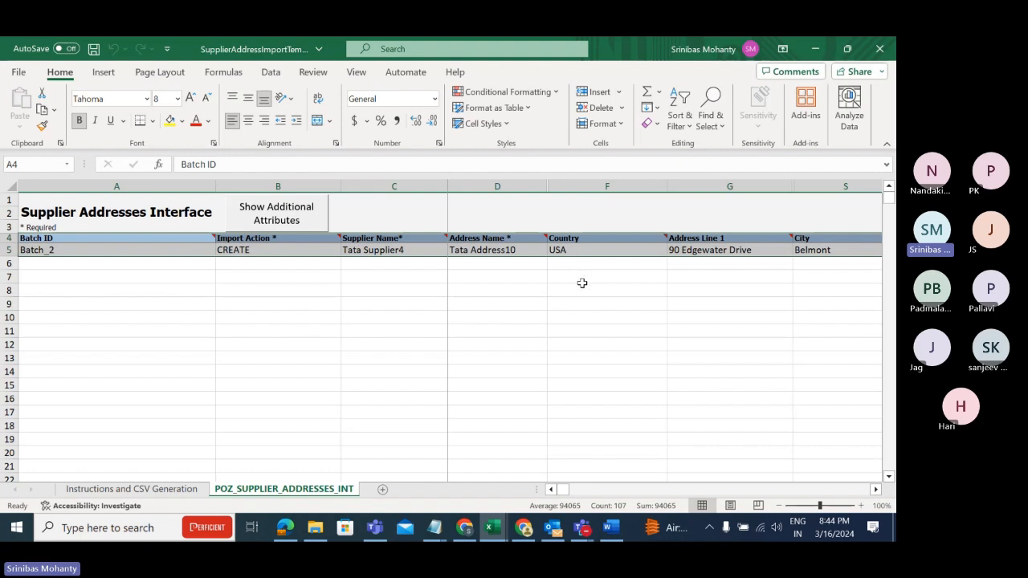
{"action": "key", "text": "alt+Tab"}
{"action": "key", "text": "alt+Tab"}
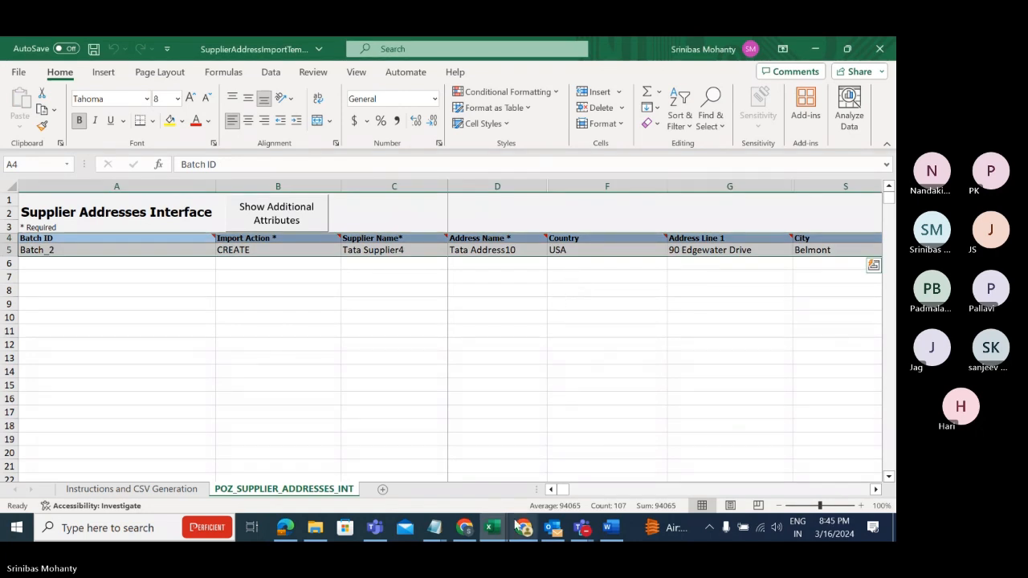
Close the Report, Teams join and Import Suppliers docs tabs, leaving Monitor Processes showing.
{"action": "left_click", "coordinate": [465, 529]}
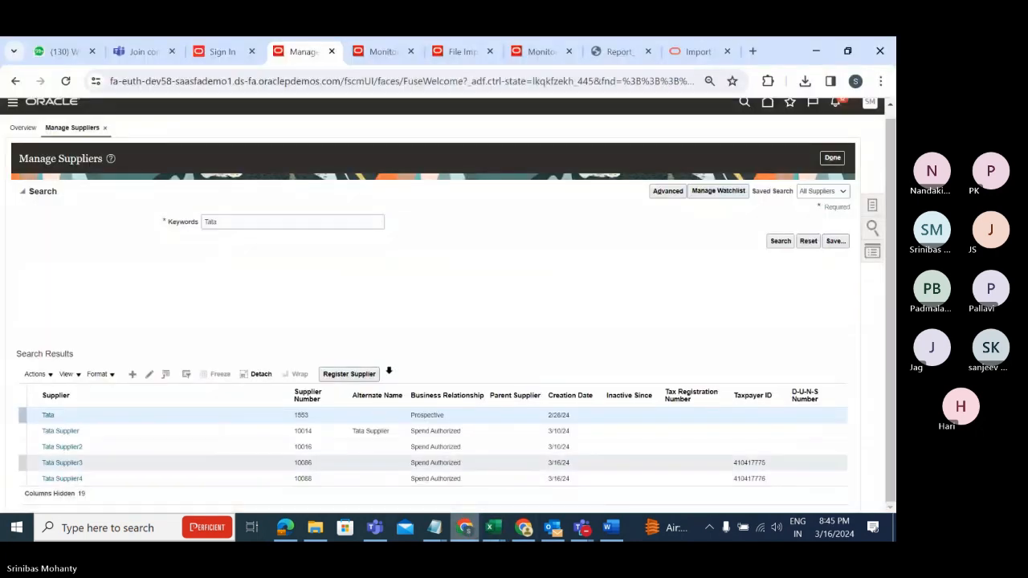
{"action": "left_click", "coordinate": [624, 53]}
{"action": "left_click", "coordinate": [649, 52]}
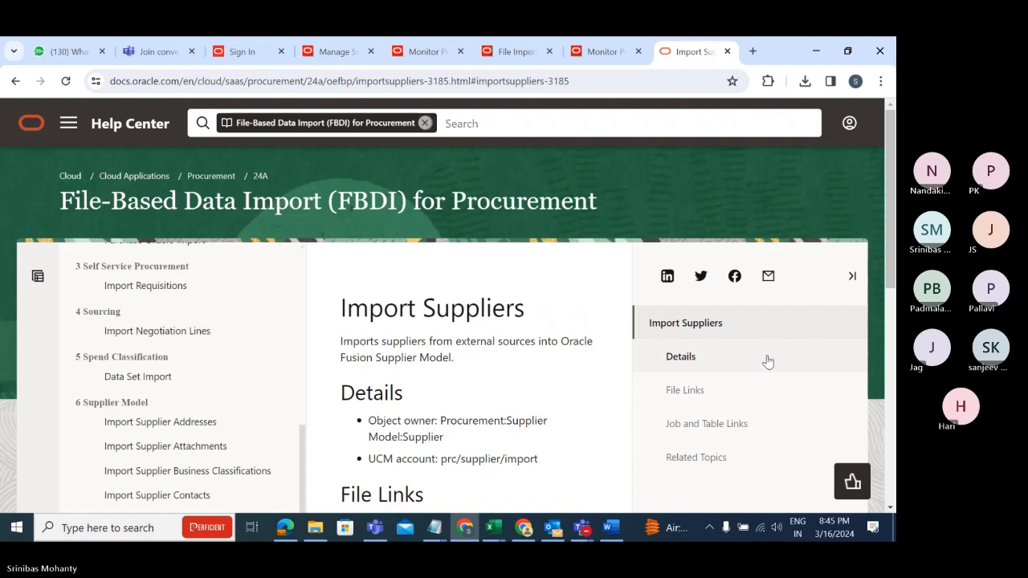
{"action": "left_click", "coordinate": [204, 53]}
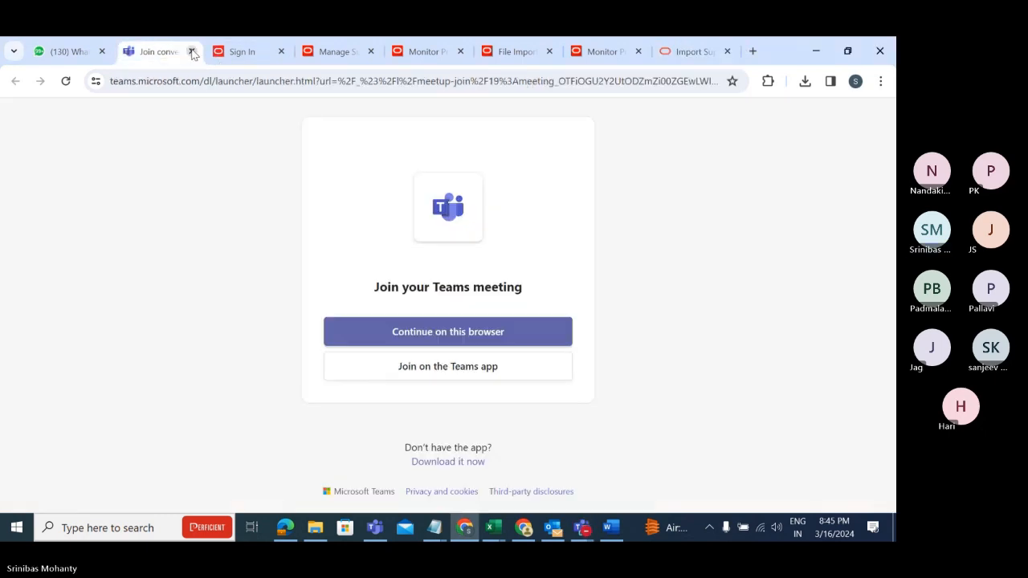
{"action": "left_click", "coordinate": [191, 52]}
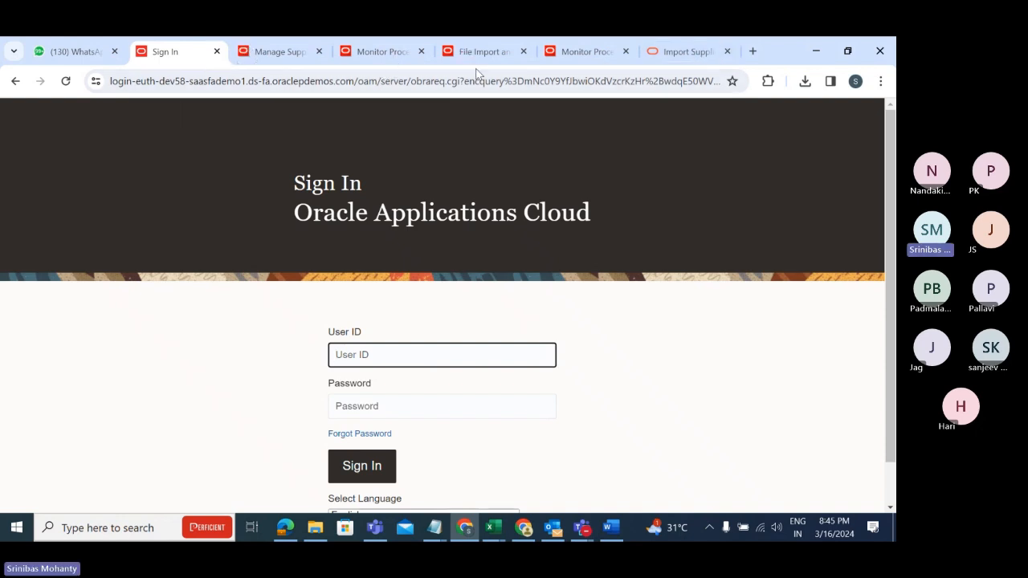
{"action": "left_click", "coordinate": [705, 53]}
{"action": "key", "text": "ctrl+w"}
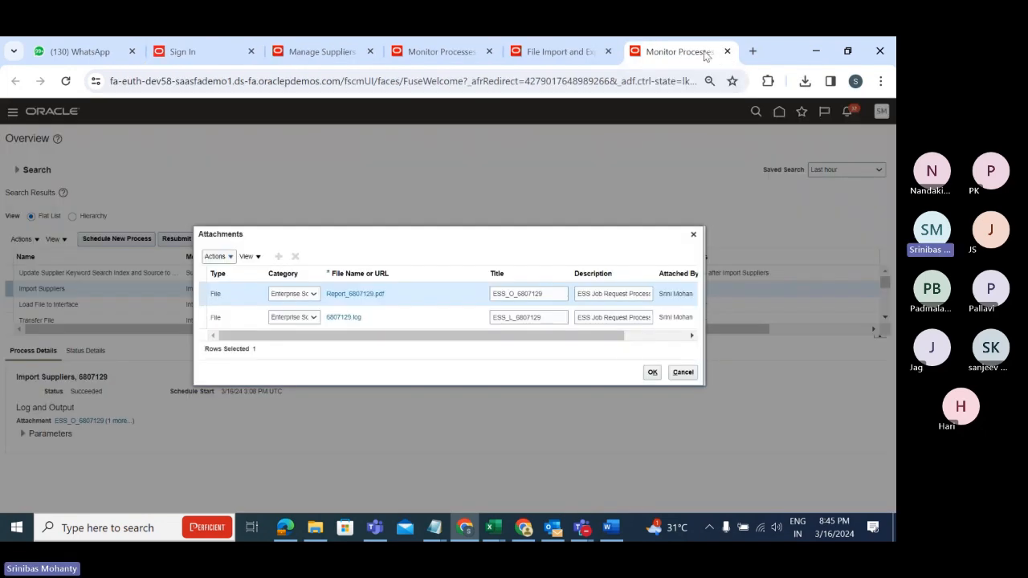
Close Attachments and schedule Load Interface File for Import, found with a %Load%inter% name search.
{"action": "left_click", "coordinate": [694, 236]}
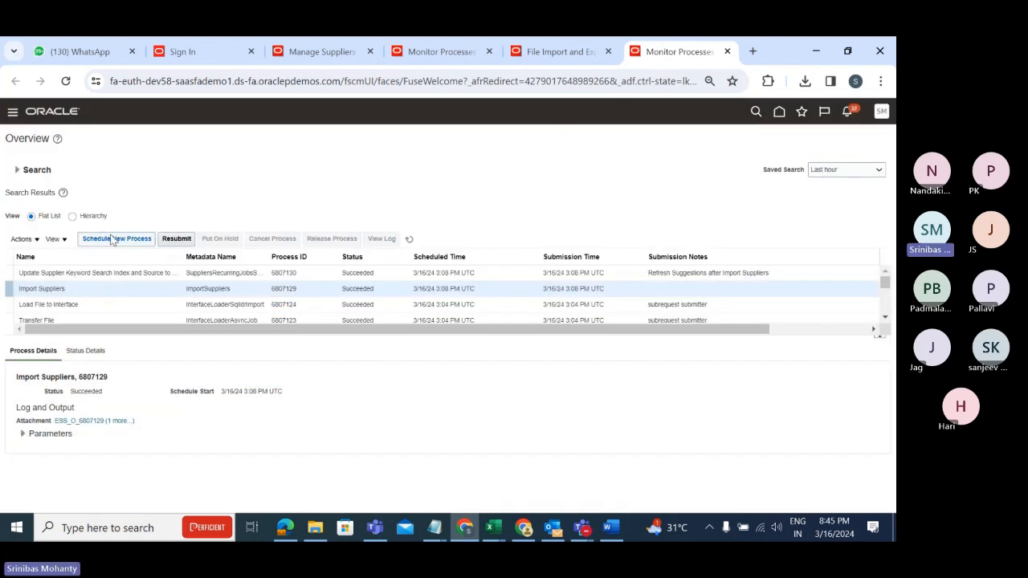
{"action": "left_click", "coordinate": [127, 244]}
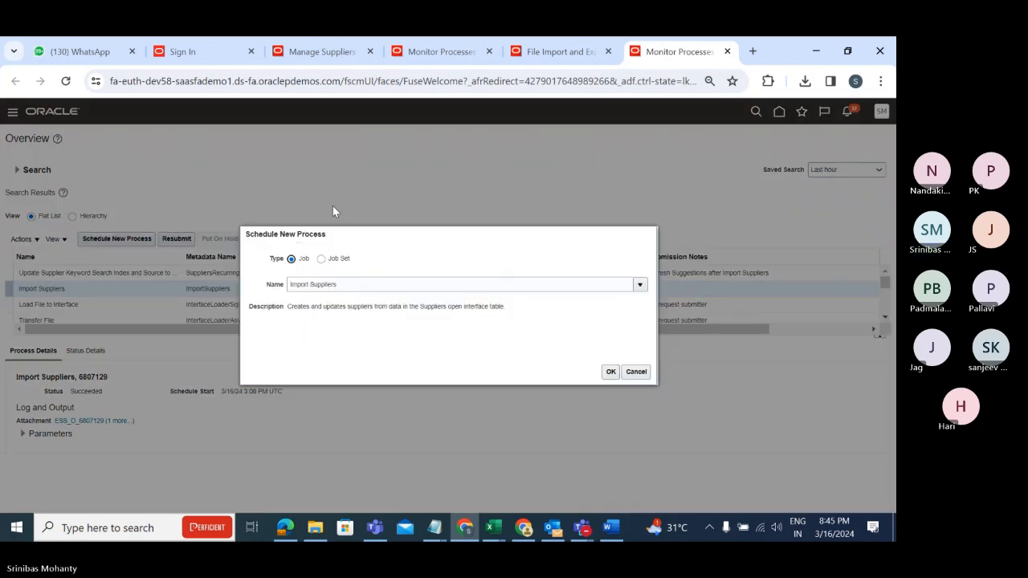
{"action": "left_click_drag", "start_coordinate": [365, 280], "coordinate": [207, 273]}
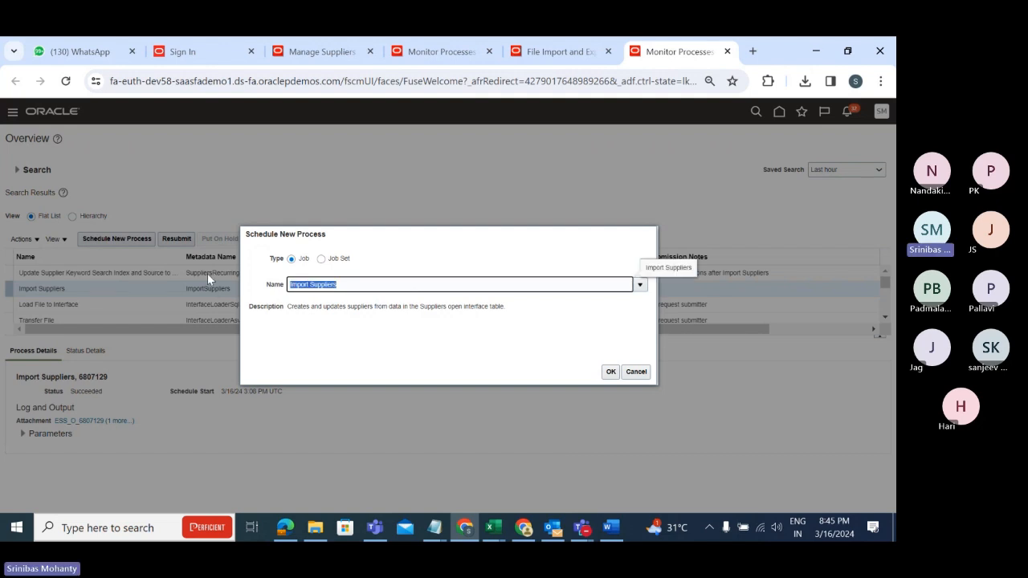
{"action": "type", "text": "%Load%Inter%"}
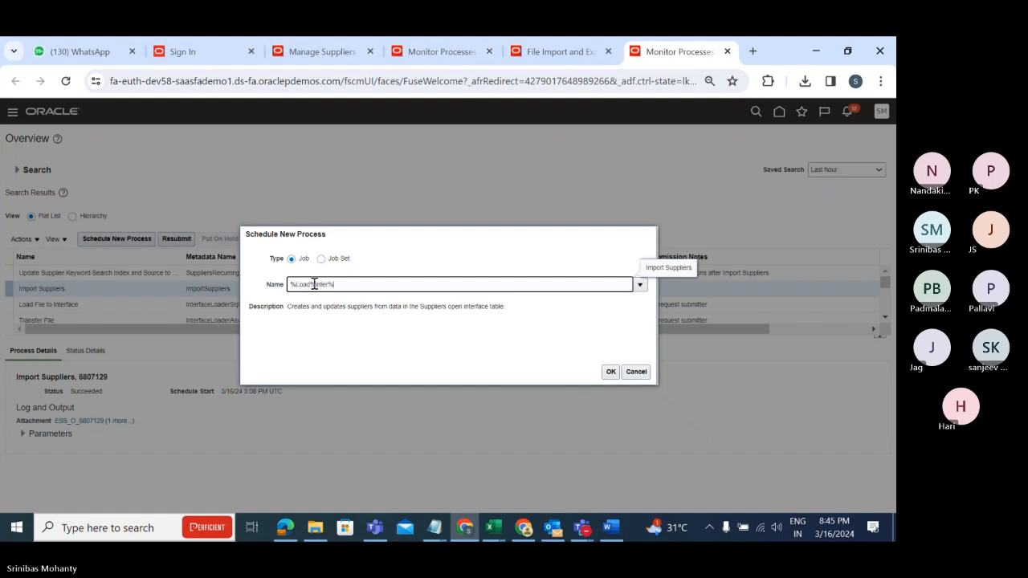
{"action": "key", "text": "Tab"}
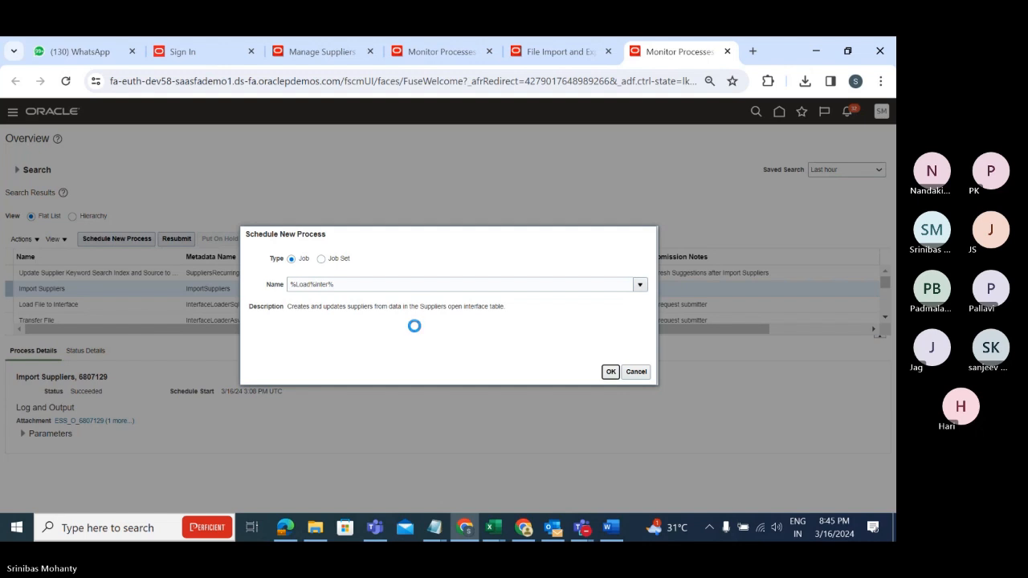
{"action": "left_click", "coordinate": [275, 326]}
{"action": "left_click", "coordinate": [673, 412]}
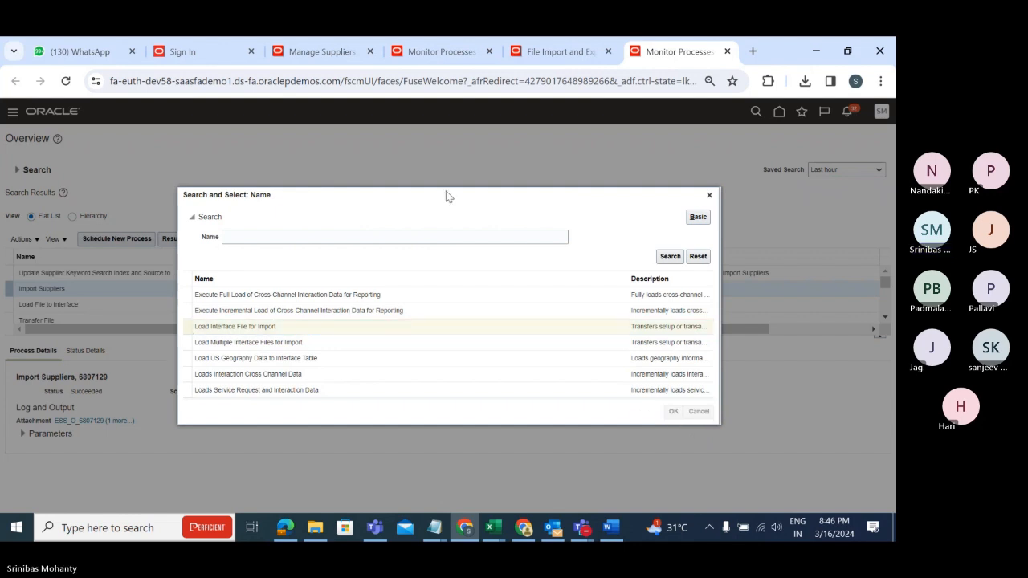
{"action": "left_click", "coordinate": [609, 373]}
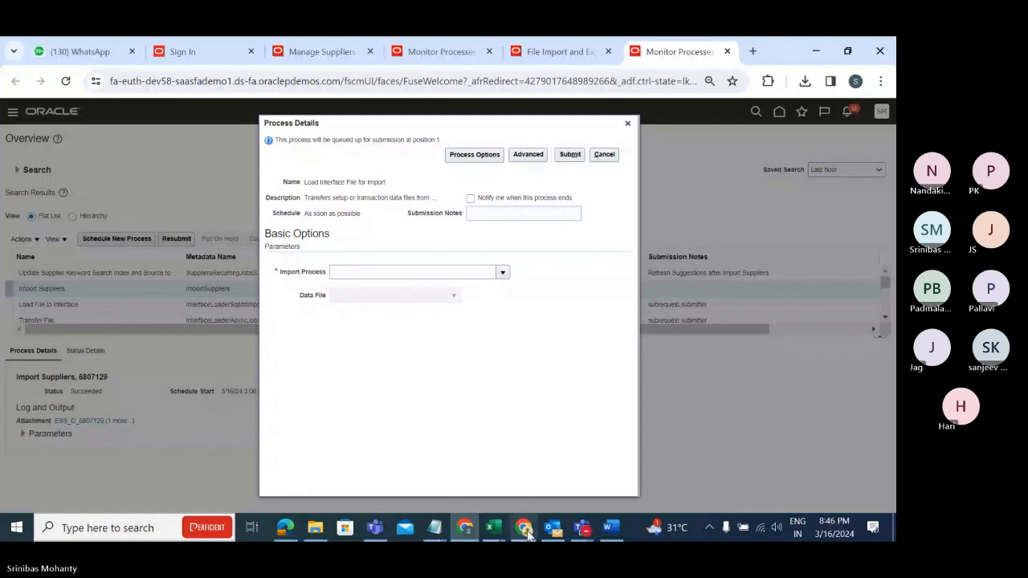
Hide the Teams meeting window to get back to Oracle's Process Details.
{"action": "mouse_move", "coordinate": [584, 531]}
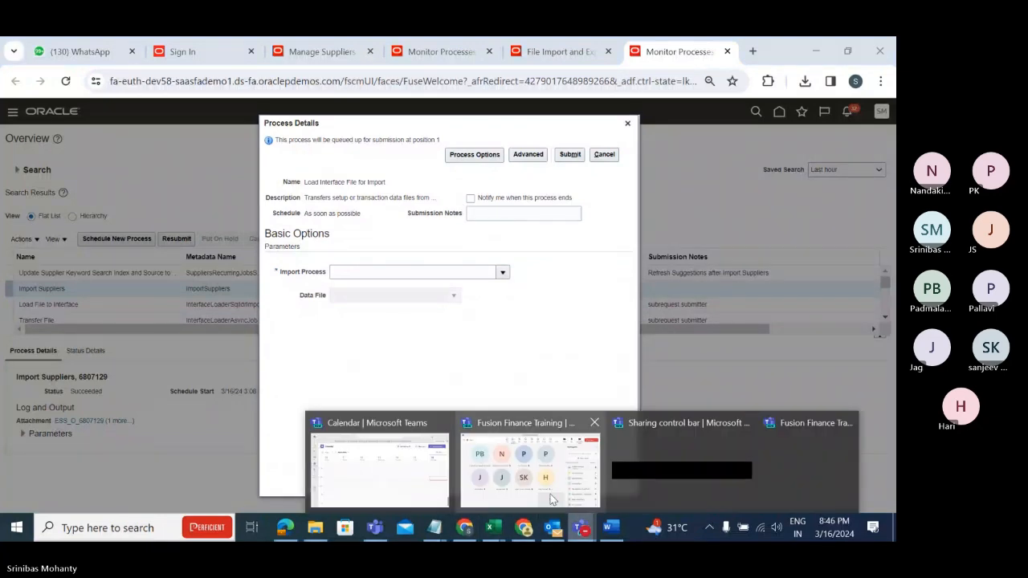
{"action": "left_click", "coordinate": [481, 457]}
{"action": "left_click", "coordinate": [816, 50]}
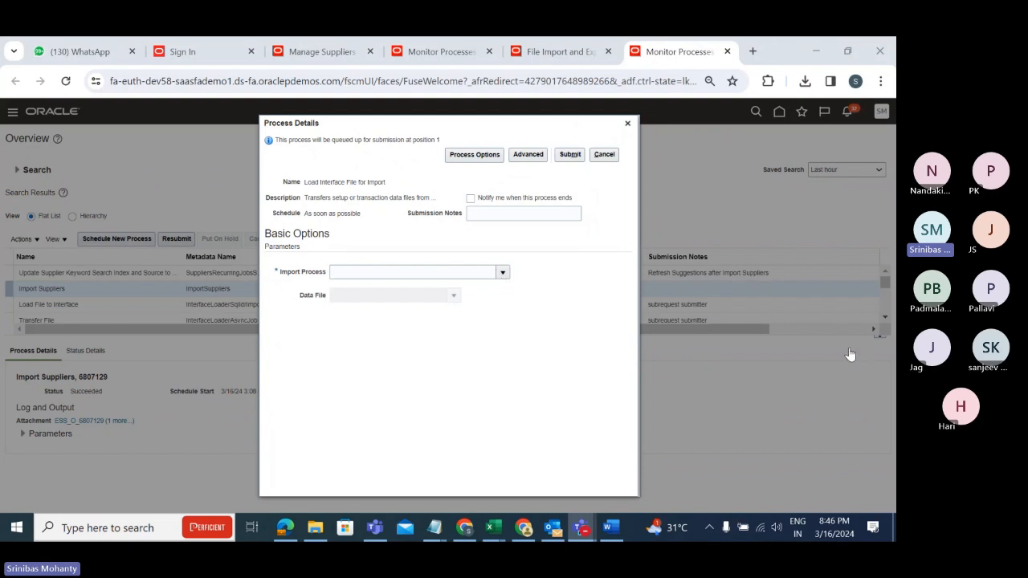
Set the Import Process to Import Supplier Addresses using a %Import%Sup search.
{"action": "left_click", "coordinate": [501, 273]}
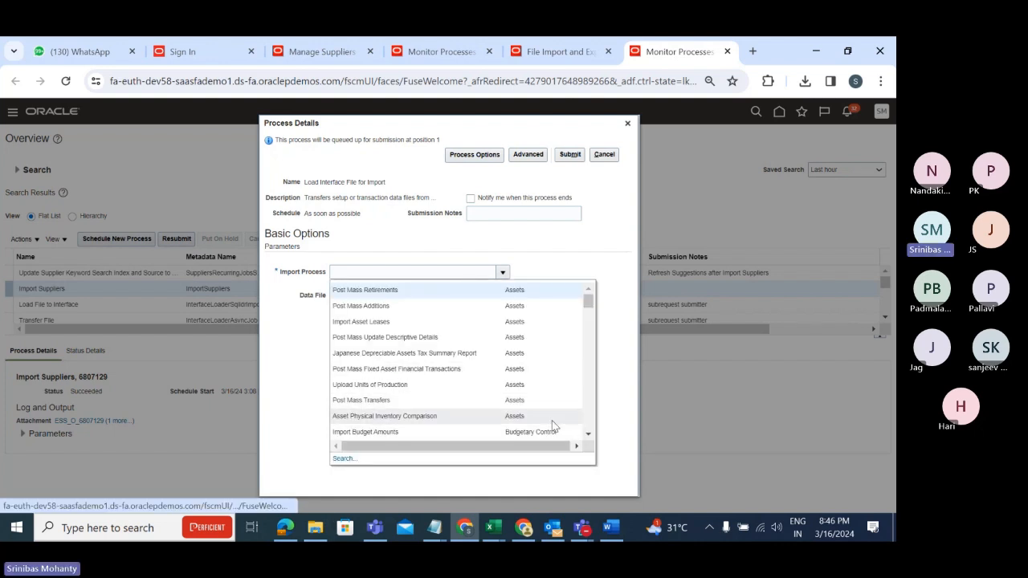
{"action": "left_click", "coordinate": [341, 460]}
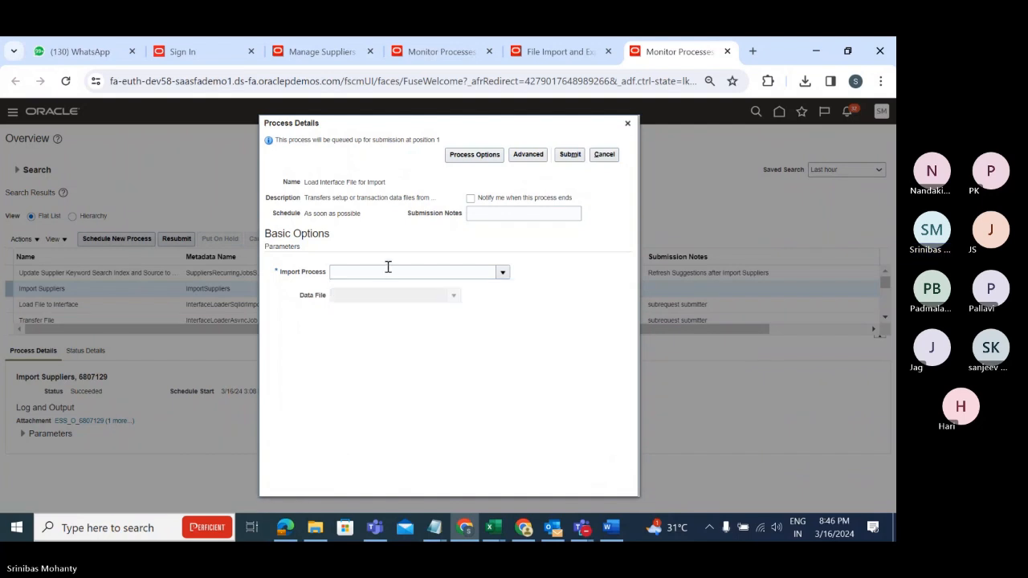
{"action": "left_click", "coordinate": [411, 293]}
{"action": "type", "text": "%Impo"}
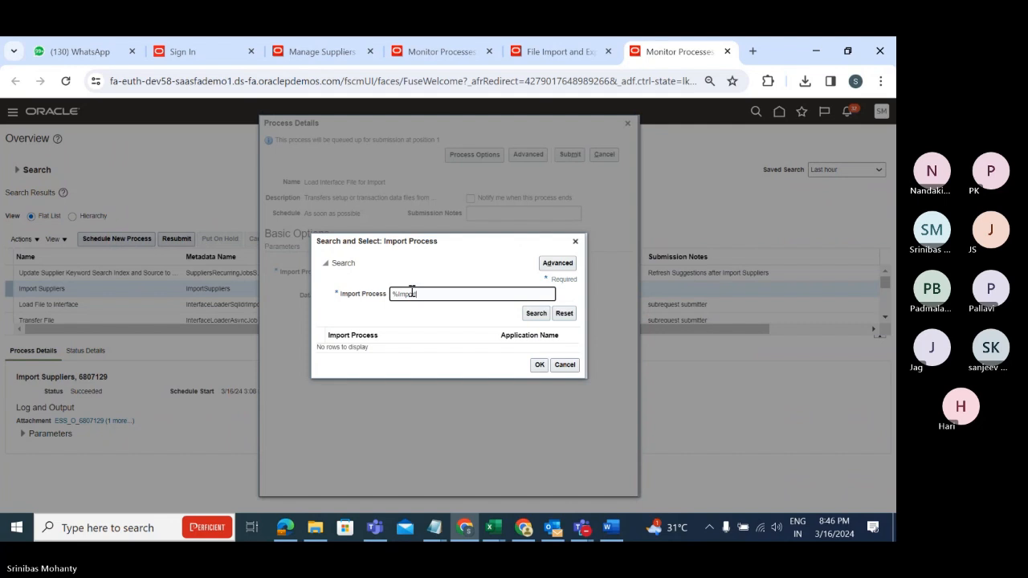
{"action": "type", "text": "rt%Sup%"}
{"action": "left_click", "coordinate": [536, 314]}
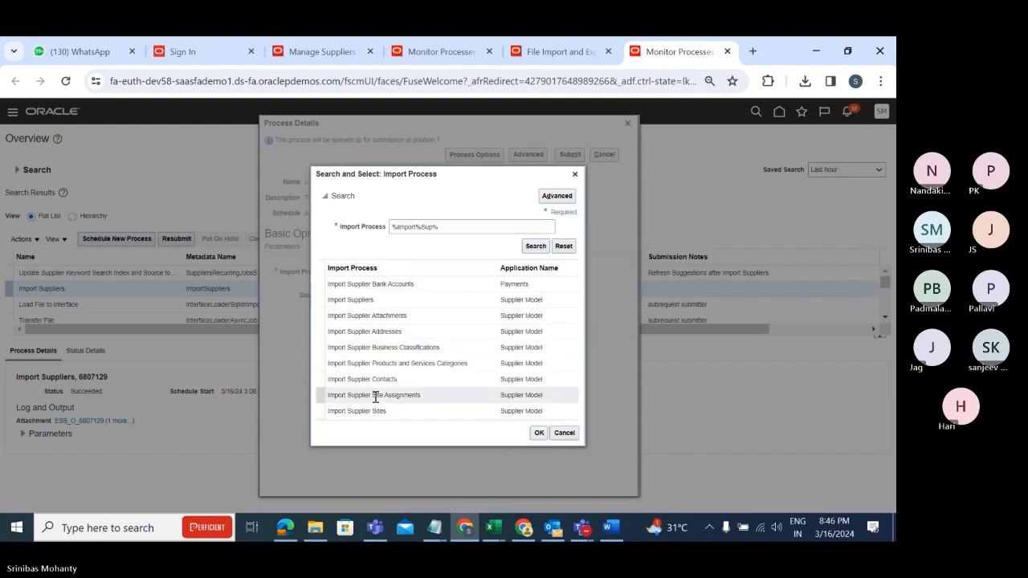
{"action": "left_click", "coordinate": [392, 332]}
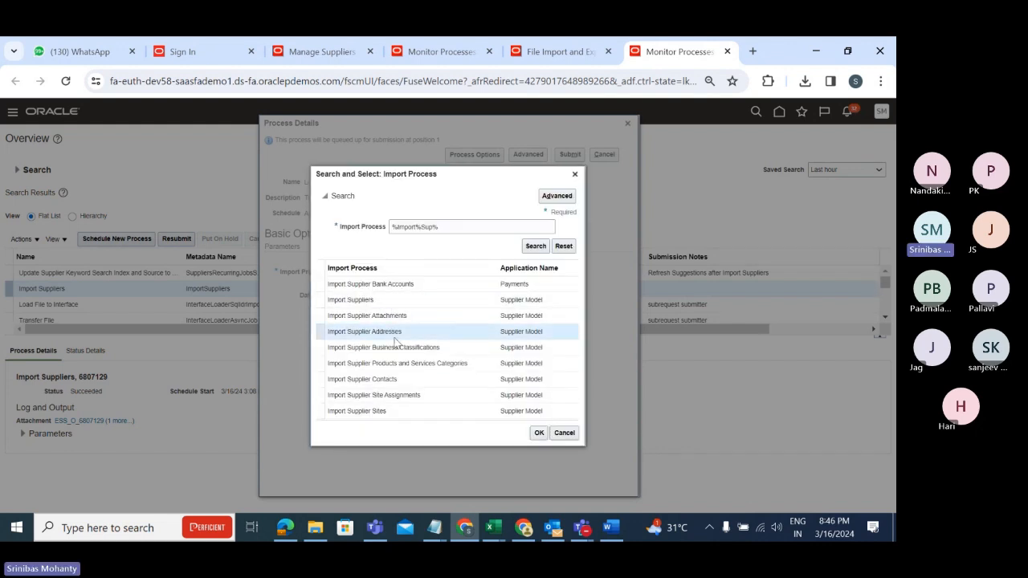
{"action": "left_click", "coordinate": [538, 433]}
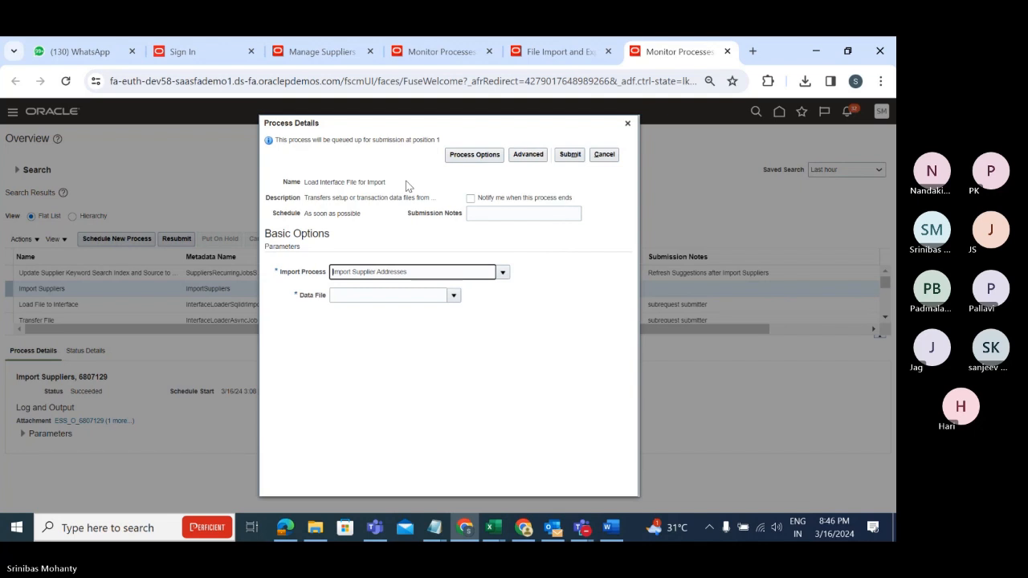
{"action": "left_click", "coordinate": [453, 295]}
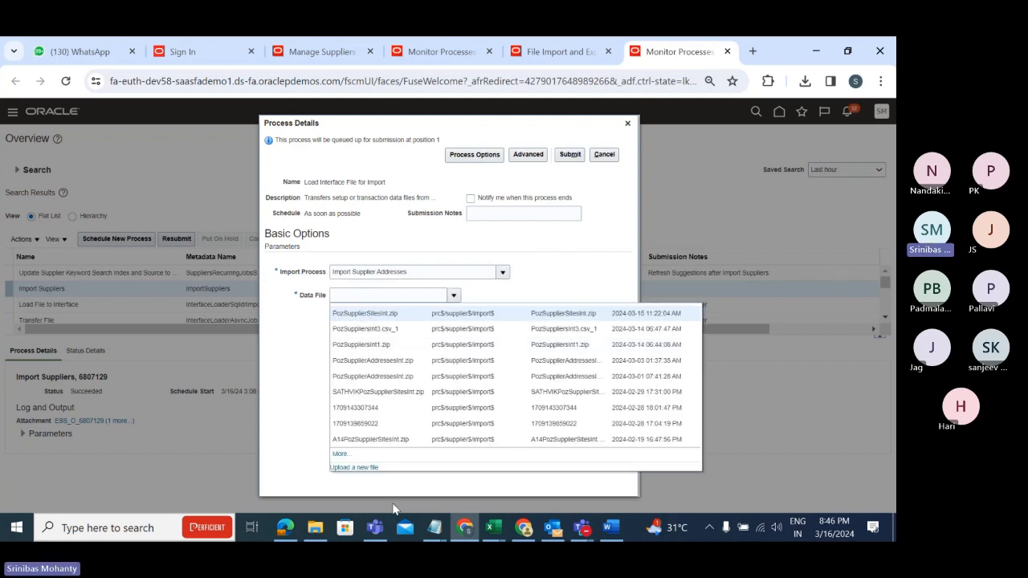
Upload the newer PozSupplierAddressesInt.zip as the Data File and submit the load, process 6807141.
{"action": "left_click", "coordinate": [358, 467]}
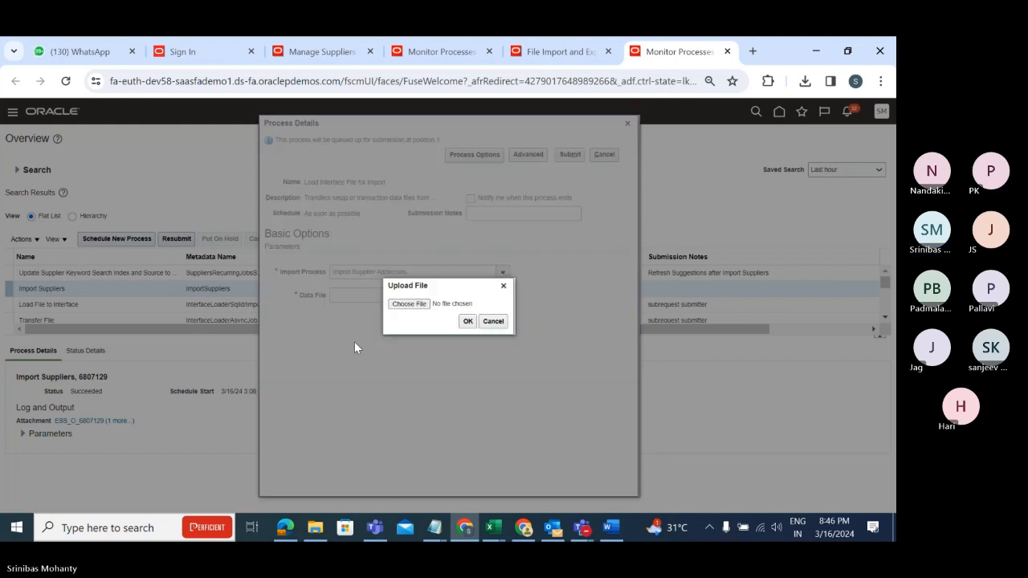
{"action": "left_click", "coordinate": [414, 305]}
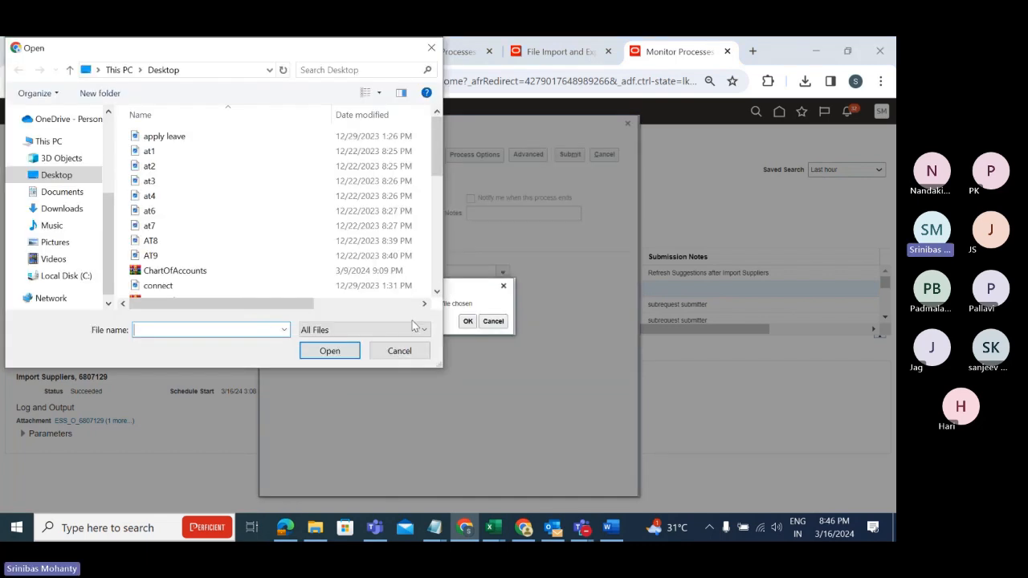
{"action": "left_click_drag", "start_coordinate": [435, 156], "coordinate": [437, 241]}
{"action": "left_click", "coordinate": [246, 198]}
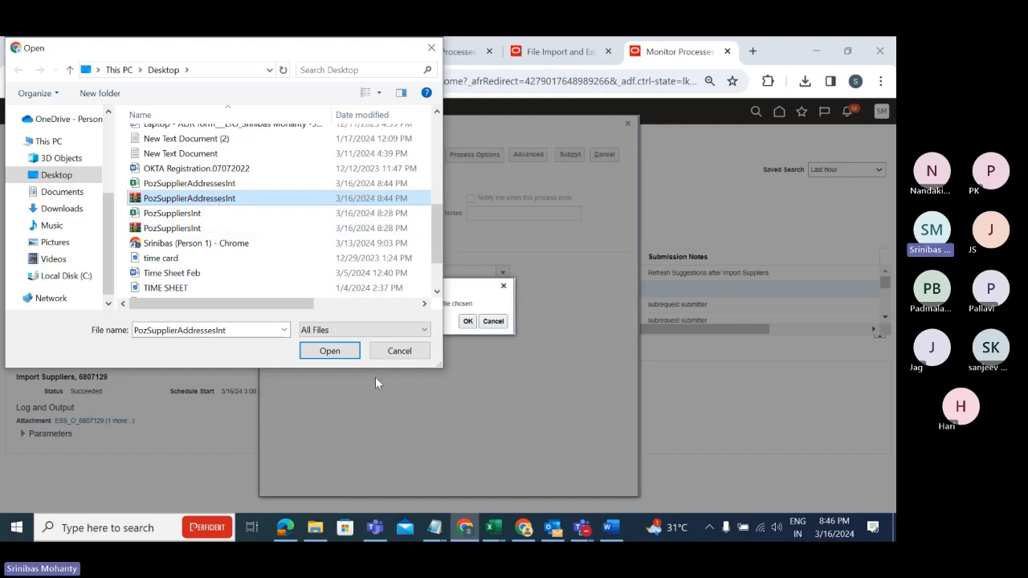
{"action": "left_click", "coordinate": [339, 356]}
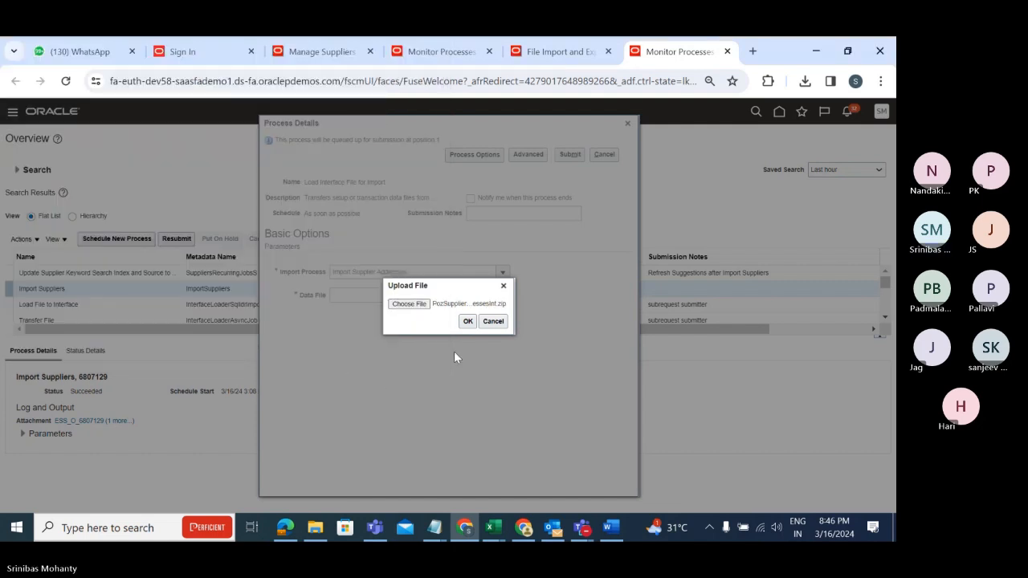
{"action": "left_click", "coordinate": [467, 321]}
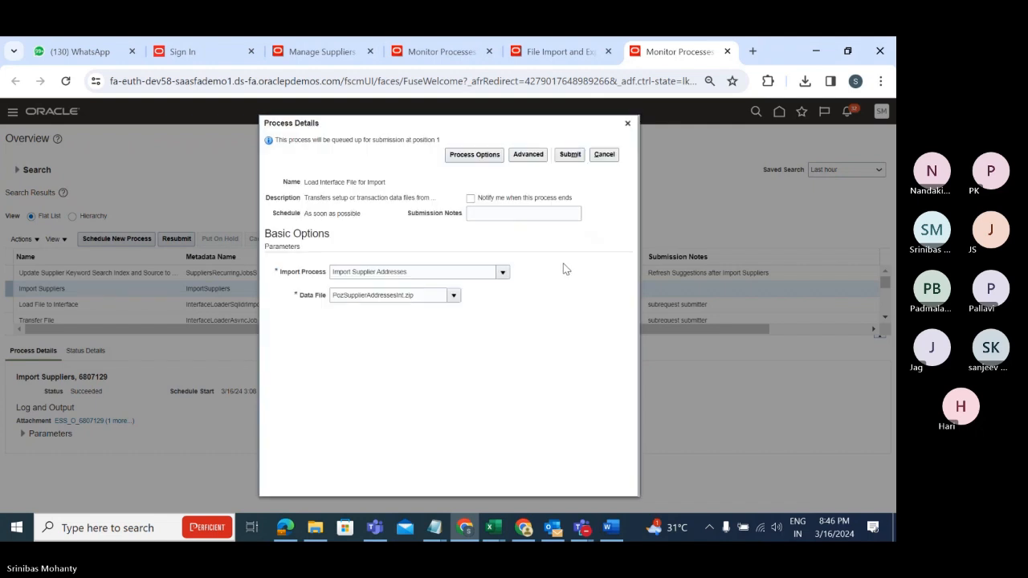
{"action": "left_click", "coordinate": [570, 155]}
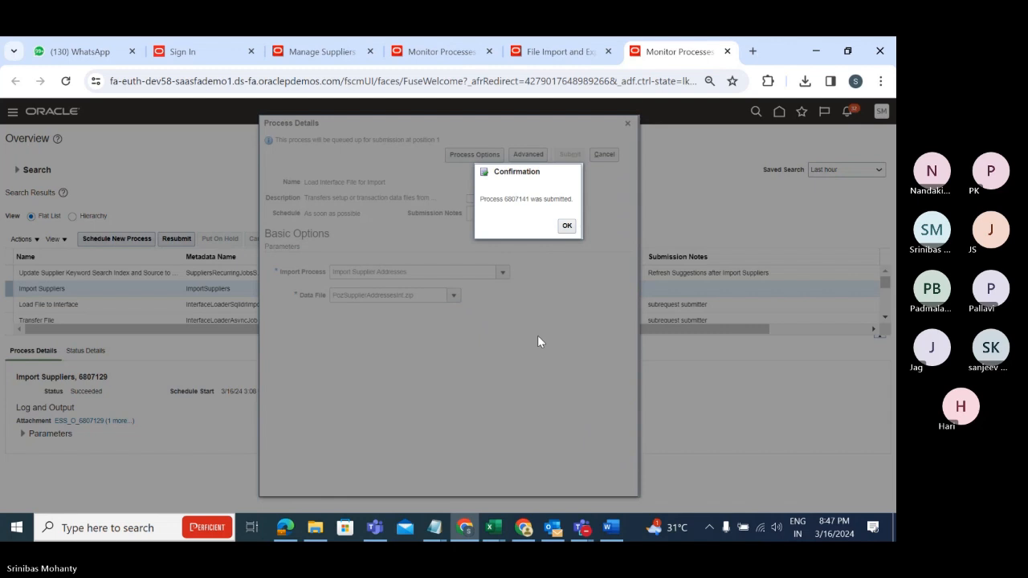
Refresh Monitor Processes until Load Interface File for Import 6807141 and its subprocesses show Succeeded.
{"action": "left_click", "coordinate": [566, 226]}
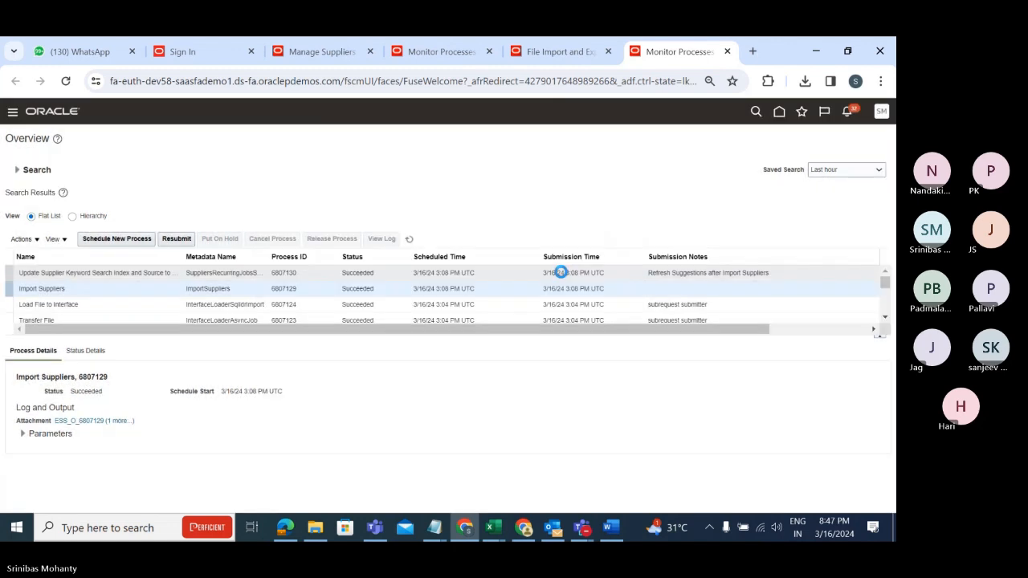
{"action": "left_click", "coordinate": [410, 237]}
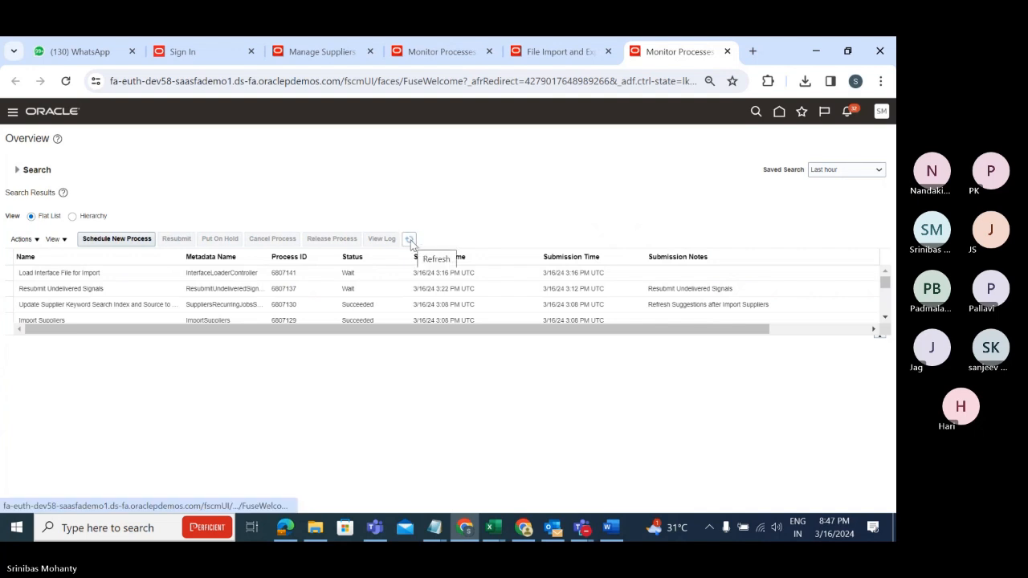
{"action": "left_click", "coordinate": [409, 240]}
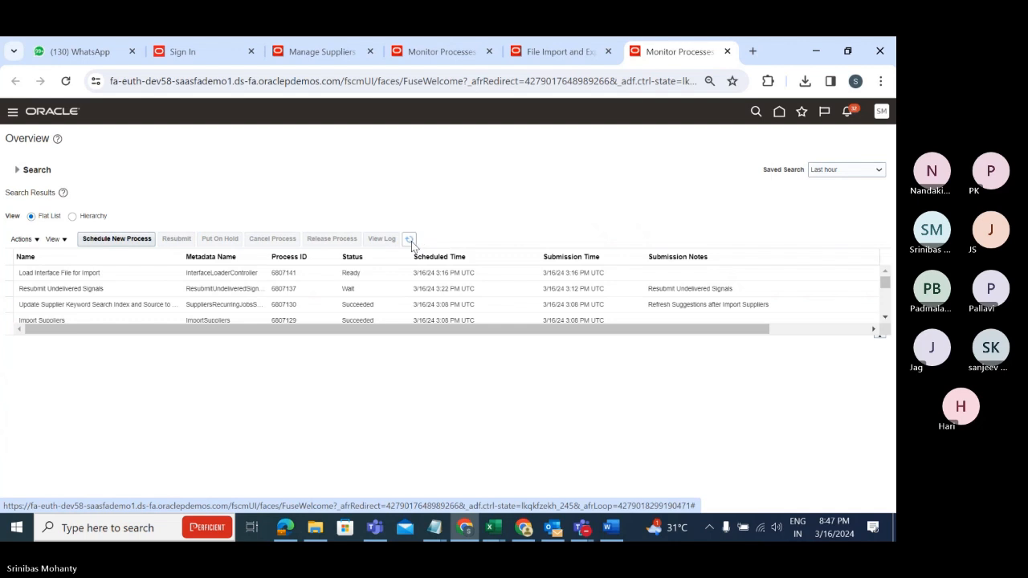
{"action": "left_click", "coordinate": [411, 241]}
{"action": "left_click", "coordinate": [411, 240]}
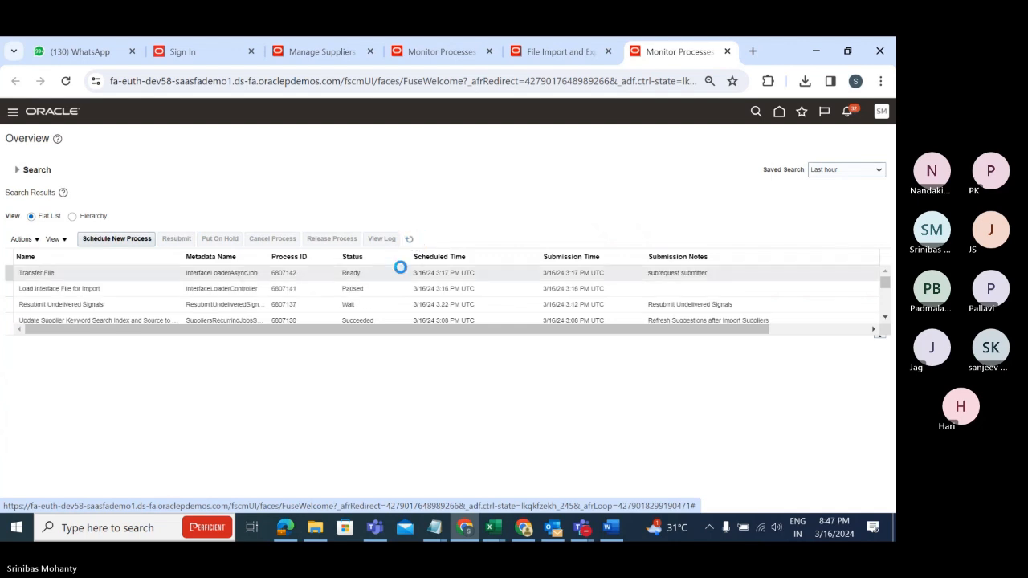
{"action": "left_click", "coordinate": [409, 240]}
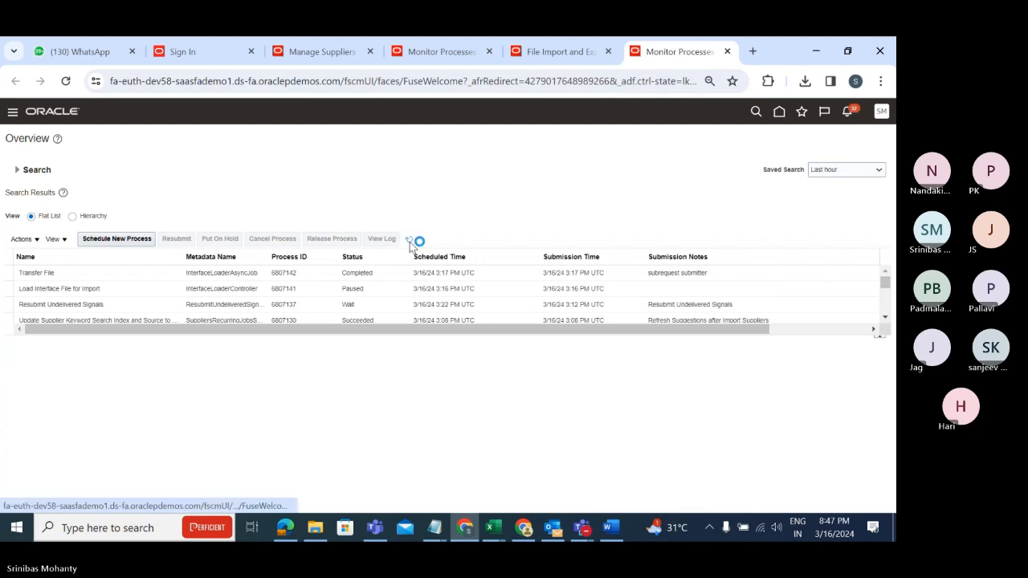
{"action": "left_click", "coordinate": [410, 240]}
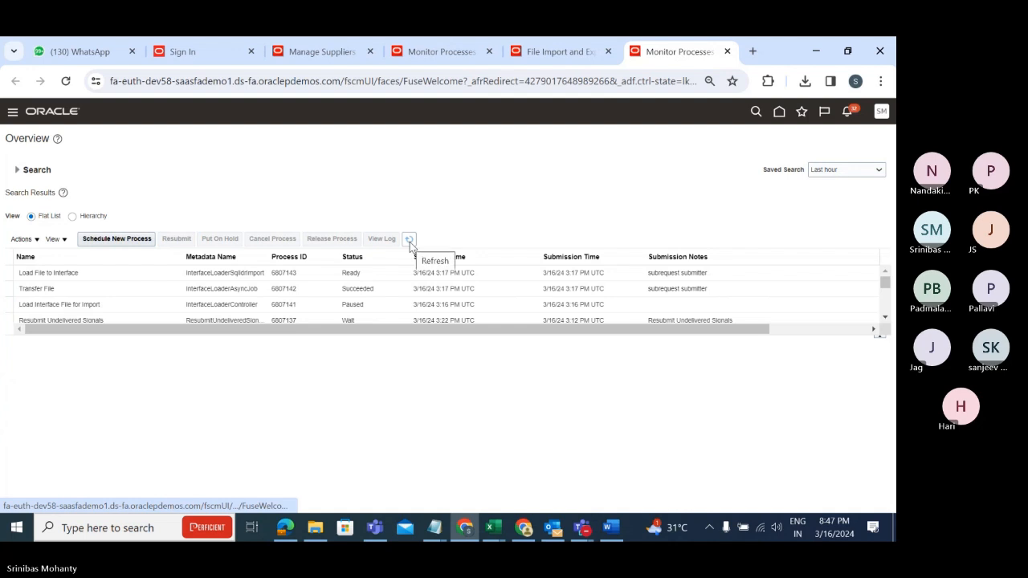
{"action": "left_click", "coordinate": [409, 241]}
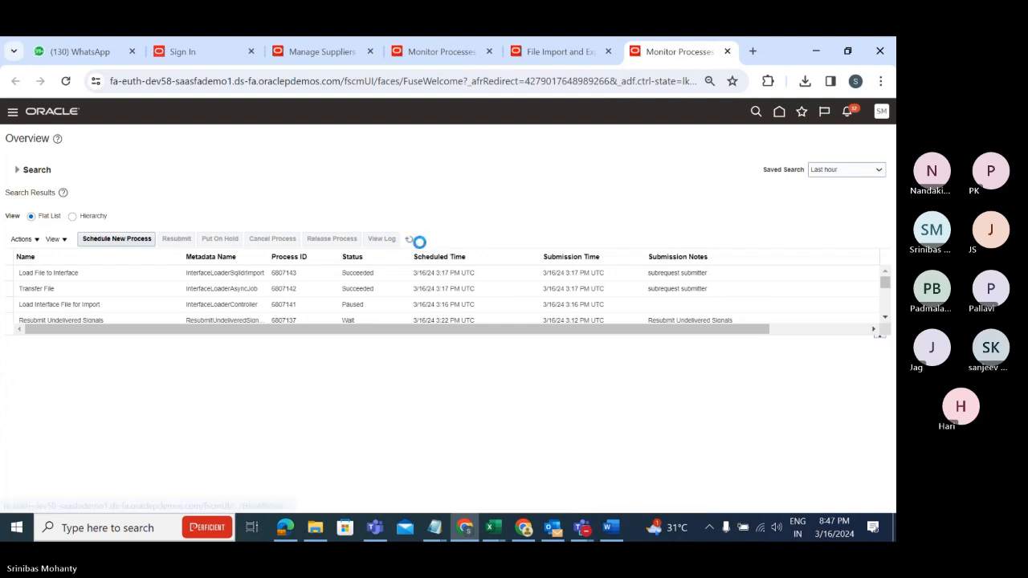
{"action": "left_click", "coordinate": [410, 239]}
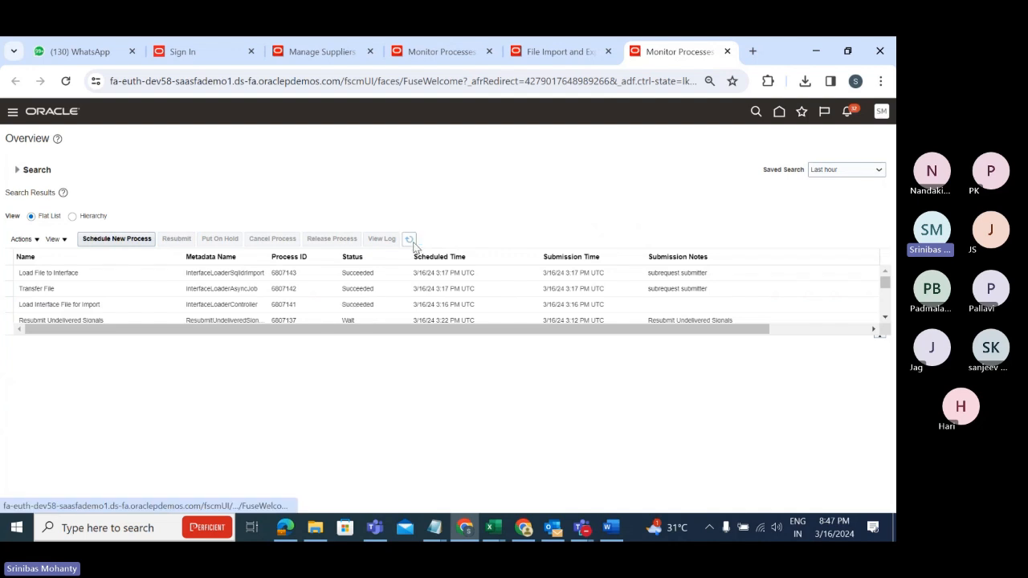
{"action": "left_click", "coordinate": [409, 241]}
{"action": "left_click", "coordinate": [410, 240]}
{"action": "left_click", "coordinate": [103, 304]}
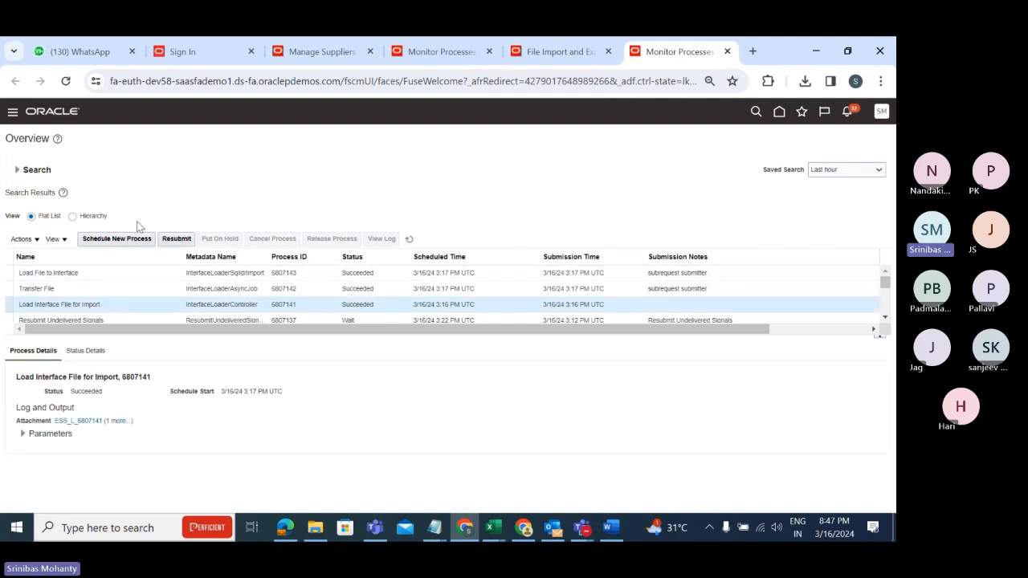
{"action": "left_click", "coordinate": [124, 239]}
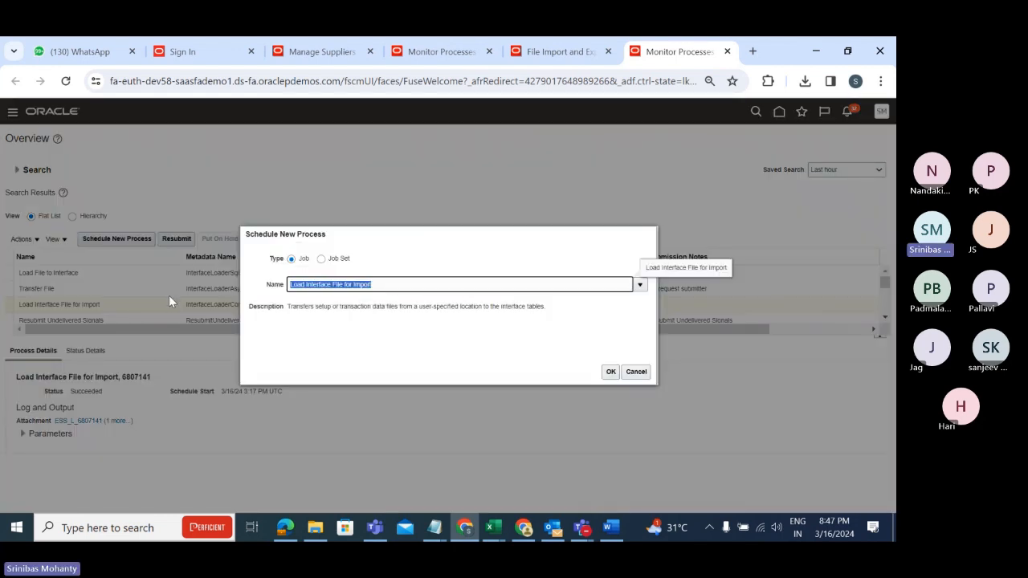
Schedule the Import Supplier Addresses process, found with a %import%Sup name search.
{"action": "type", "text": "%imp"}
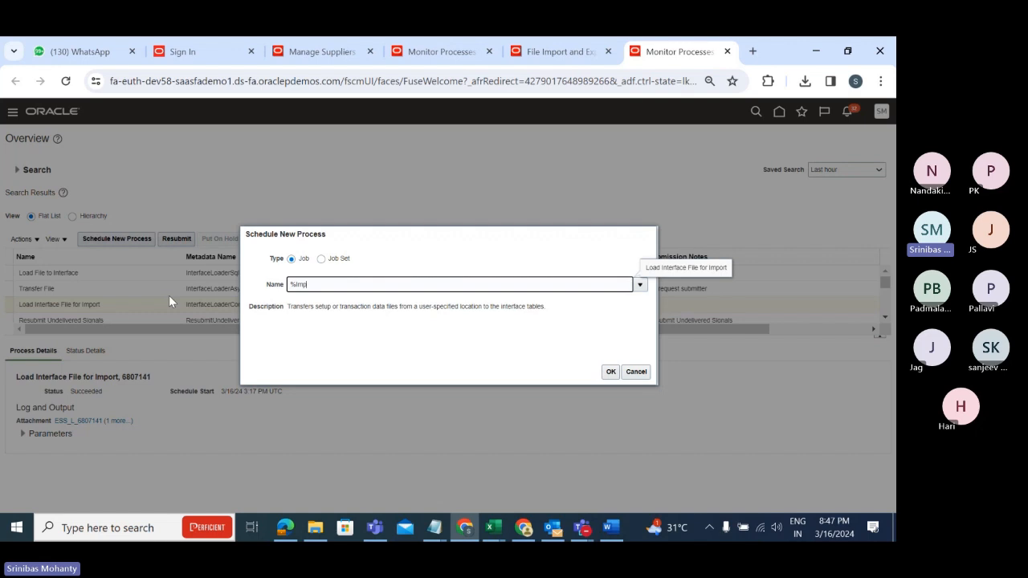
{"action": "type", "text": "ort%Supplier%"}
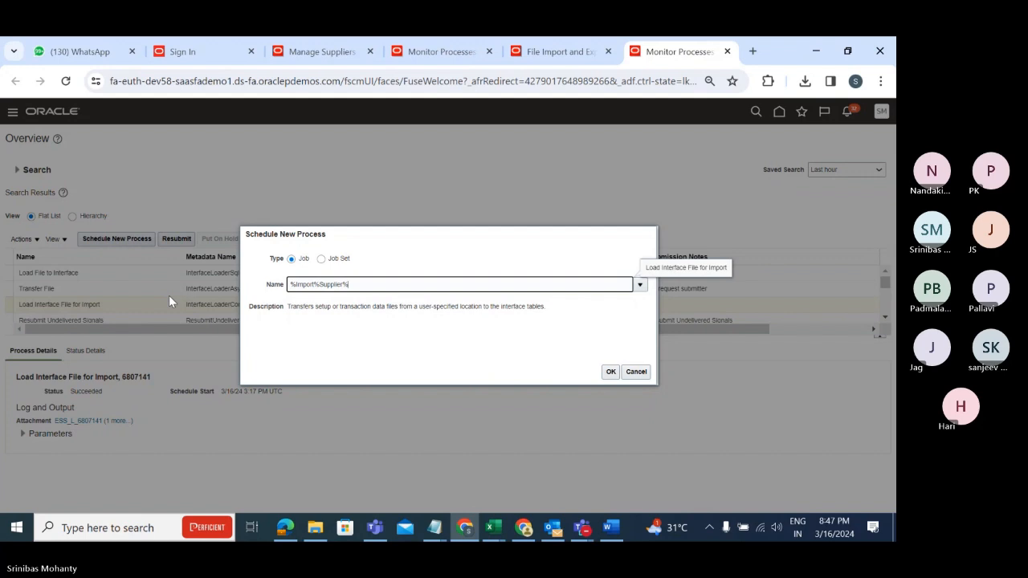
{"action": "key", "text": "Tab"}
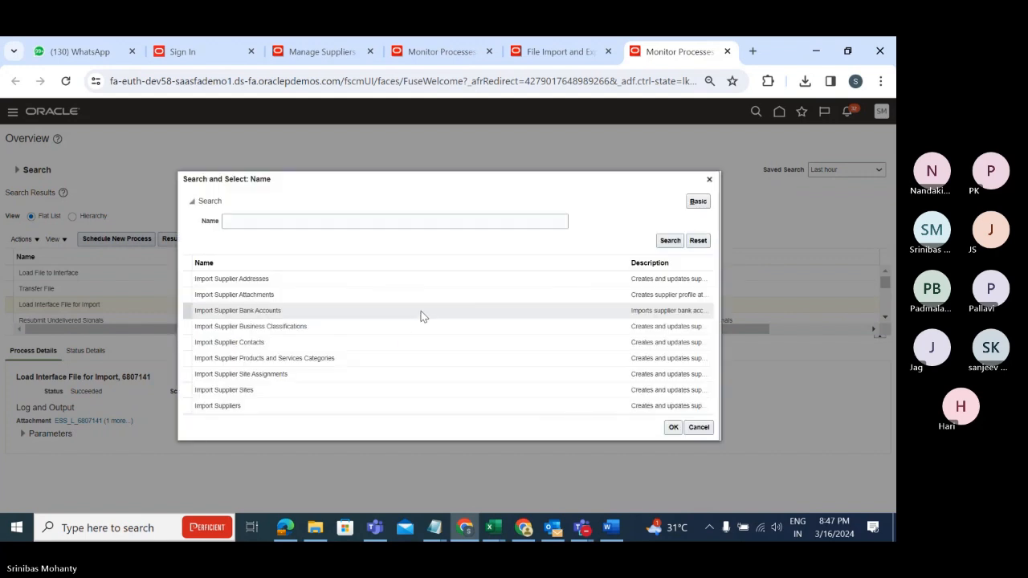
{"action": "left_click", "coordinate": [298, 281]}
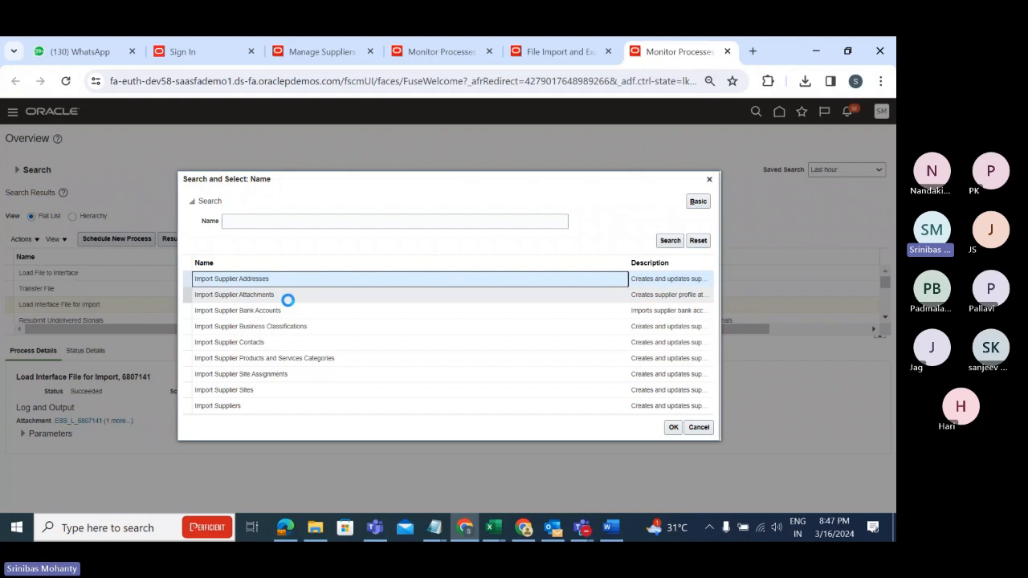
{"action": "left_click", "coordinate": [673, 426]}
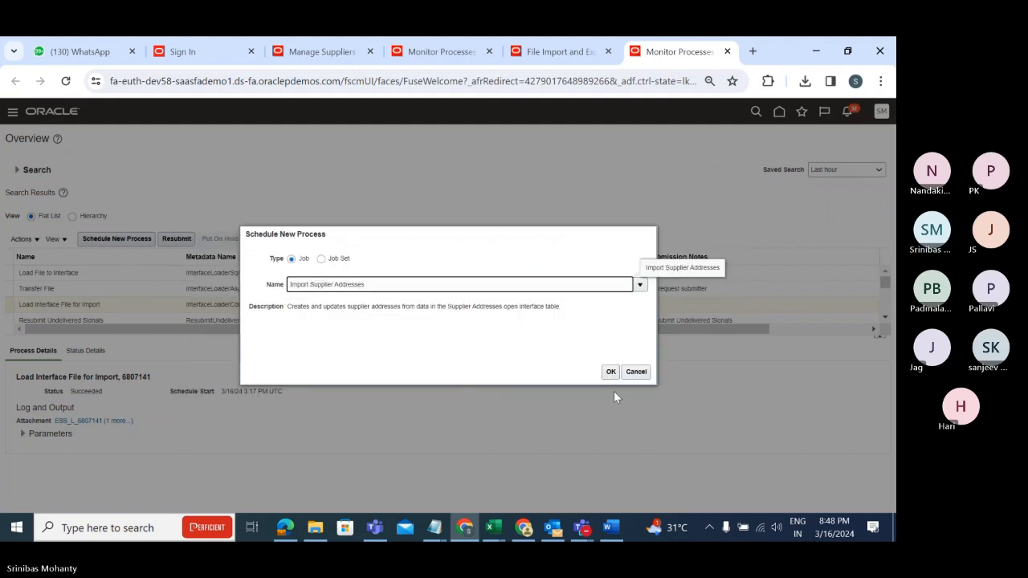
{"action": "left_click", "coordinate": [611, 373]}
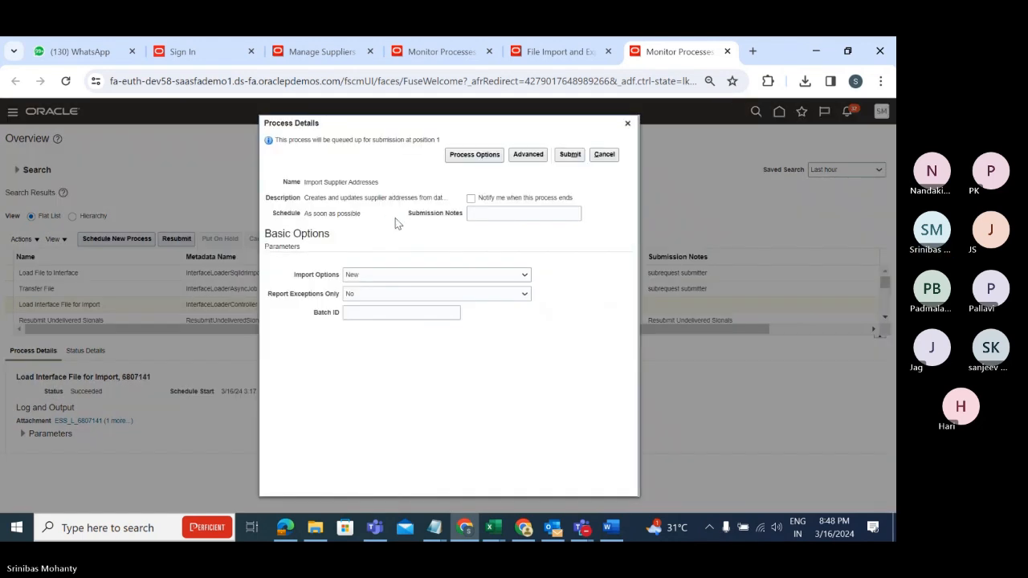
Enter Batch ID Batch_2, copied from the SupplierImportTemplate workbook, and submit process 6807145.
{"action": "left_click", "coordinate": [372, 314]}
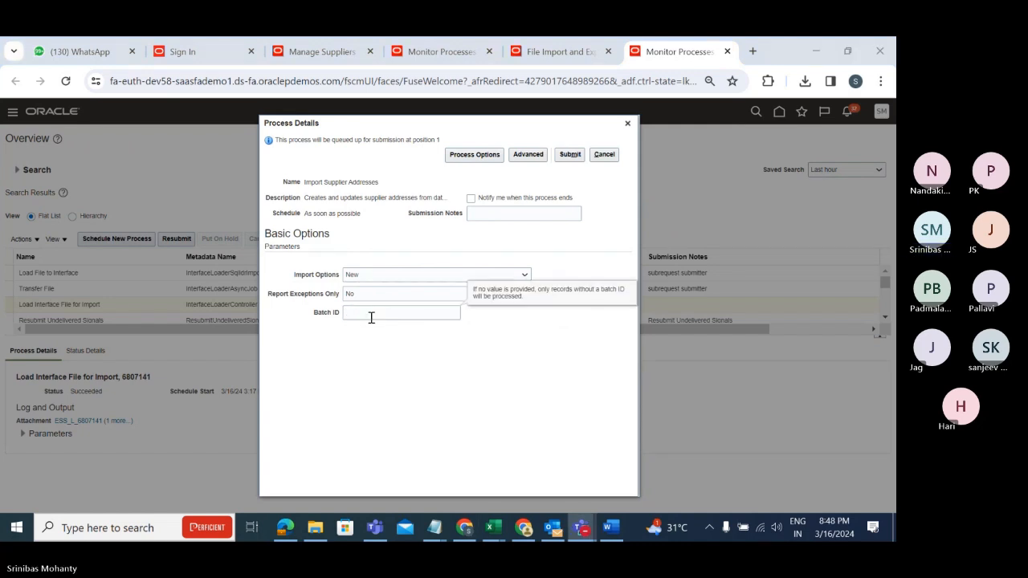
{"action": "left_click", "coordinate": [492, 531]}
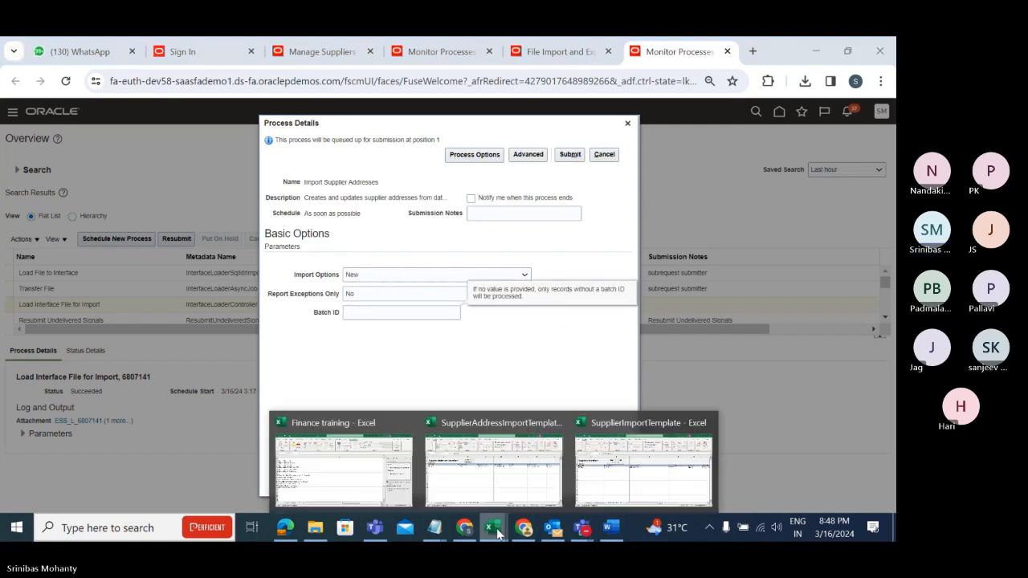
{"action": "left_click", "coordinate": [617, 492]}
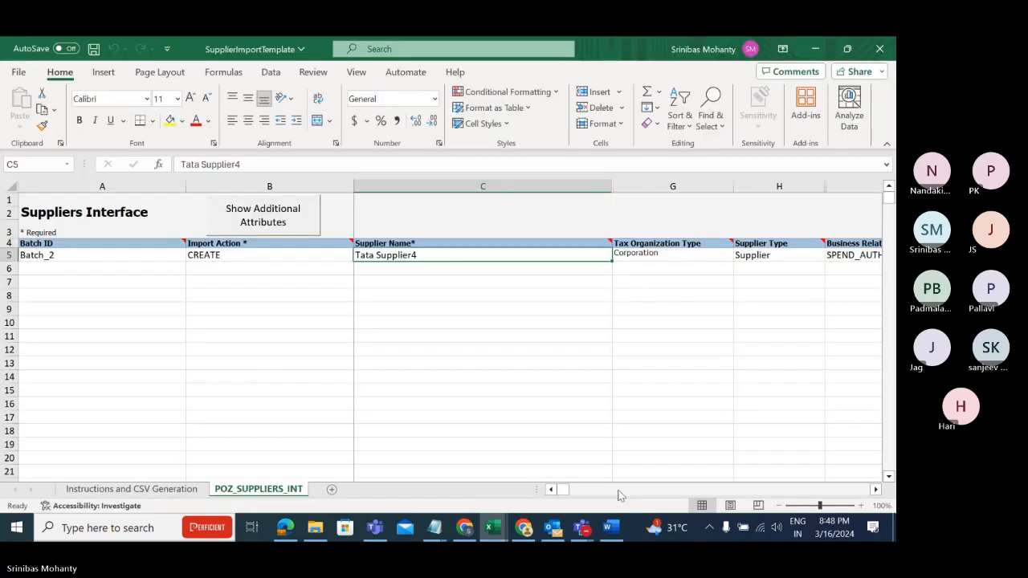
{"action": "left_click", "coordinate": [60, 255]}
{"action": "key", "text": "ctrl+c"}
{"action": "key", "text": "alt+Tab"}
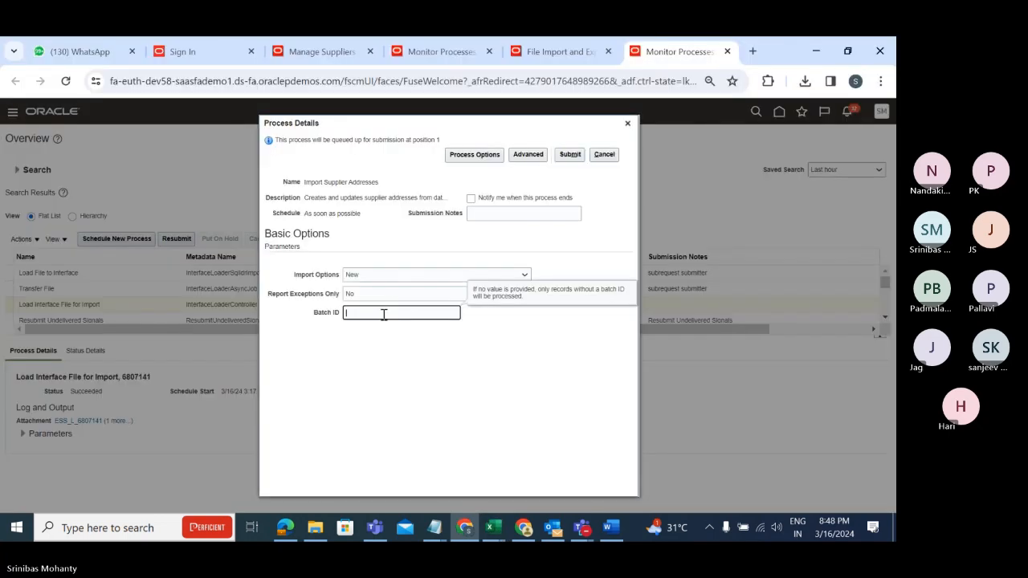
{"action": "left_click", "coordinate": [572, 155]}
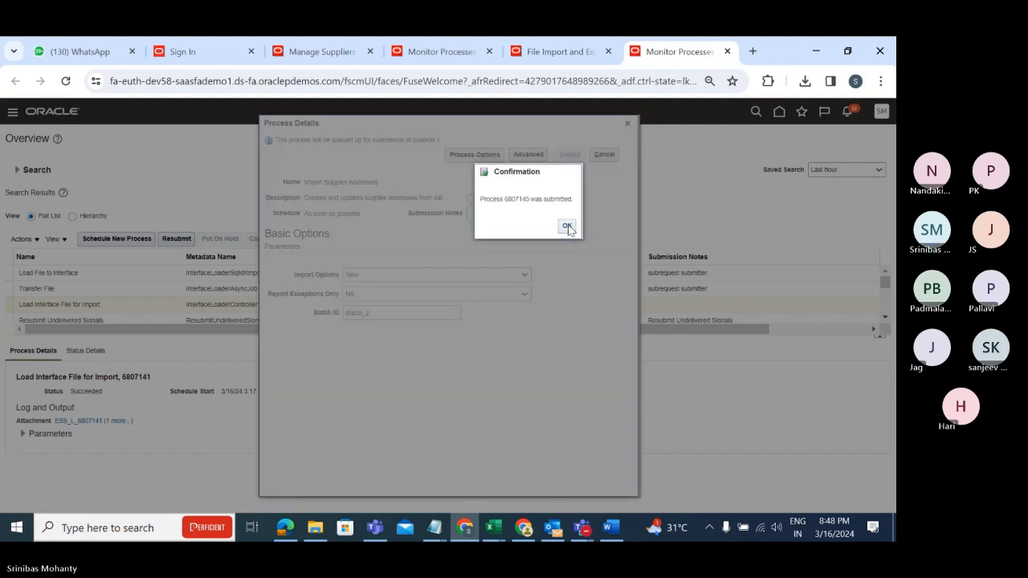
{"action": "left_click", "coordinate": [565, 230]}
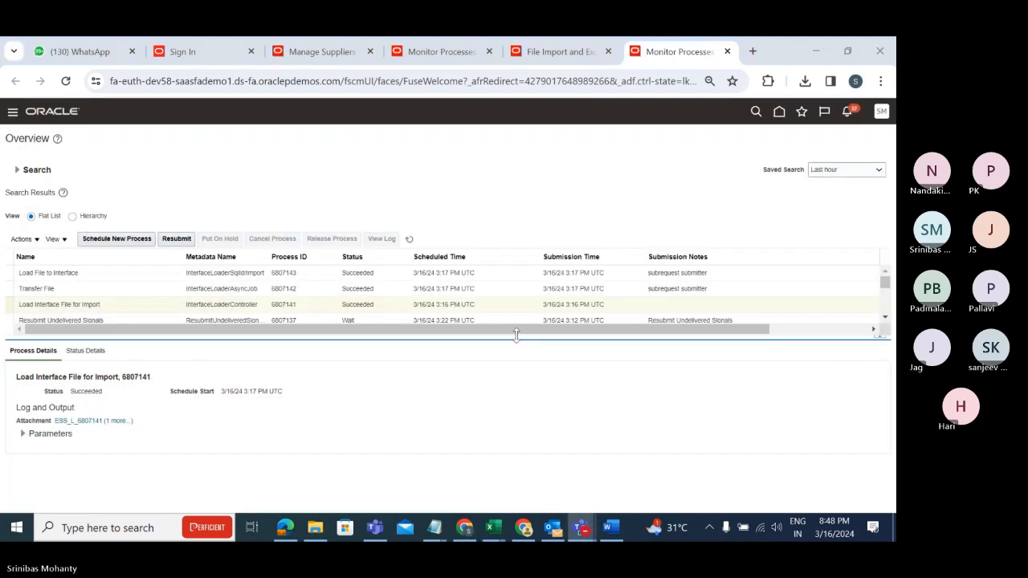
Refresh until process 6807145 shows Error, then list its attachments 6807145.log and Report_6807145.pdf.
{"action": "left_click", "coordinate": [409, 239]}
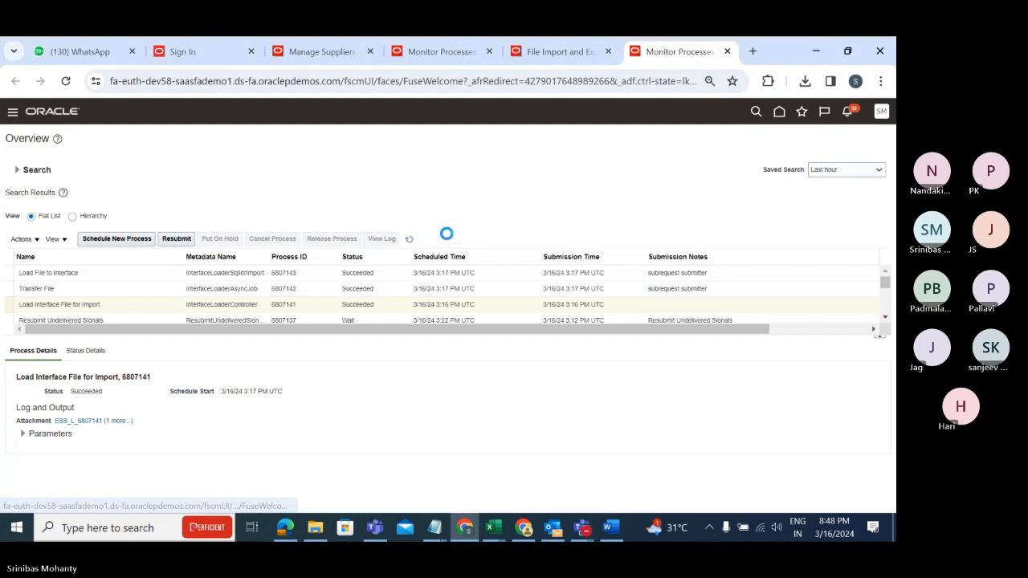
{"action": "left_click", "coordinate": [409, 239]}
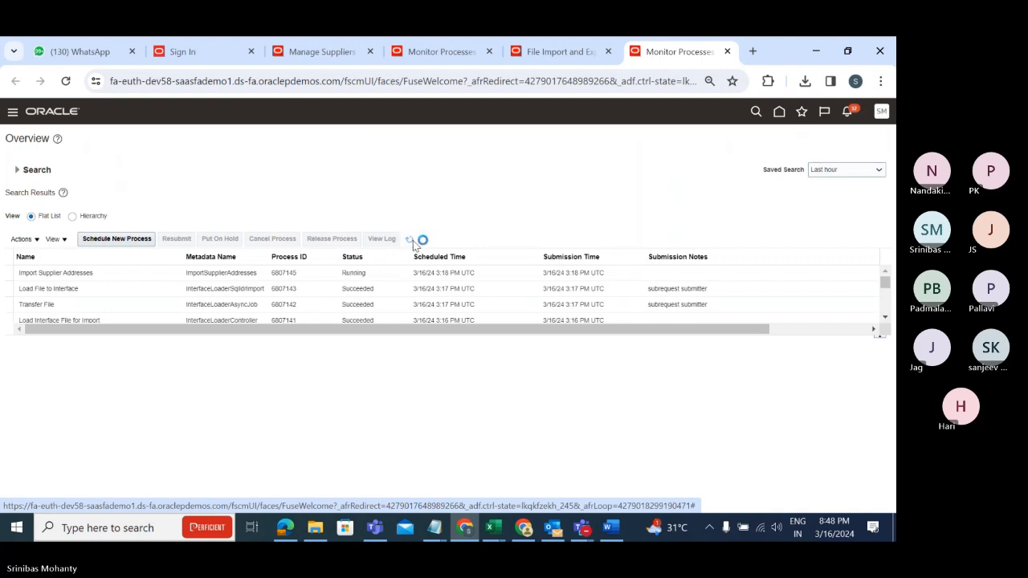
{"action": "left_click", "coordinate": [411, 240]}
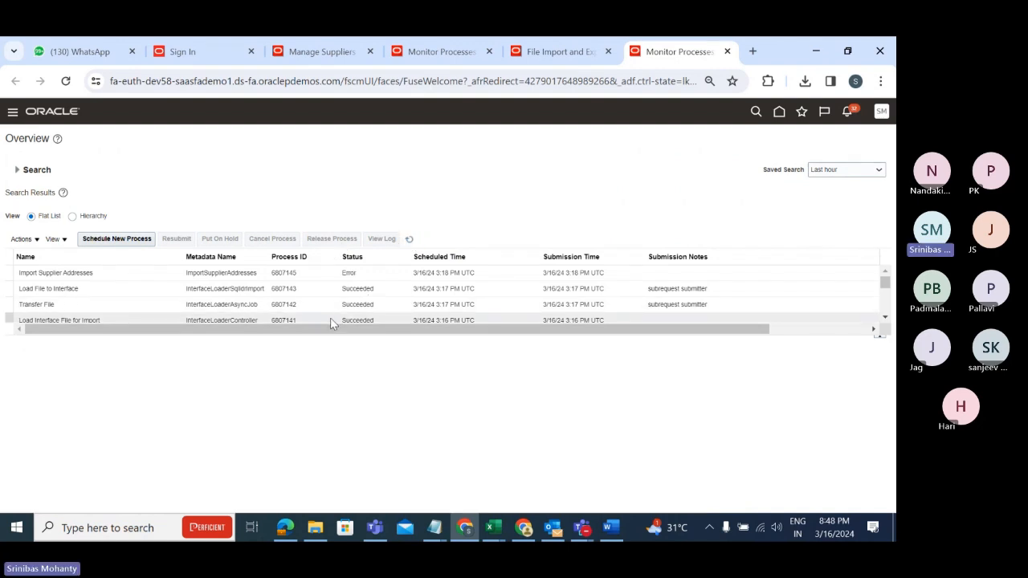
{"action": "left_click", "coordinate": [121, 273]}
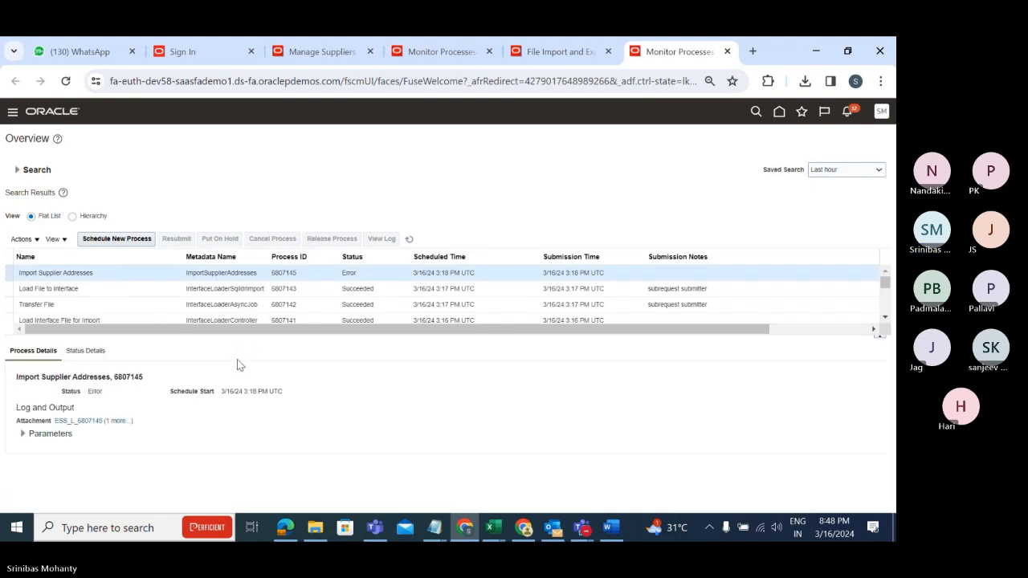
{"action": "left_click", "coordinate": [119, 422]}
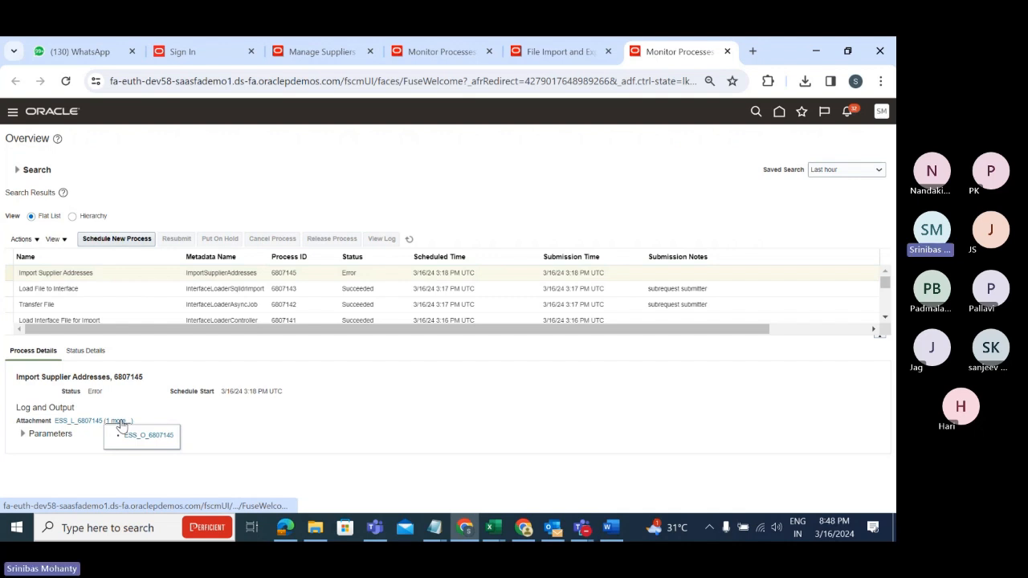
{"action": "left_click", "coordinate": [121, 425]}
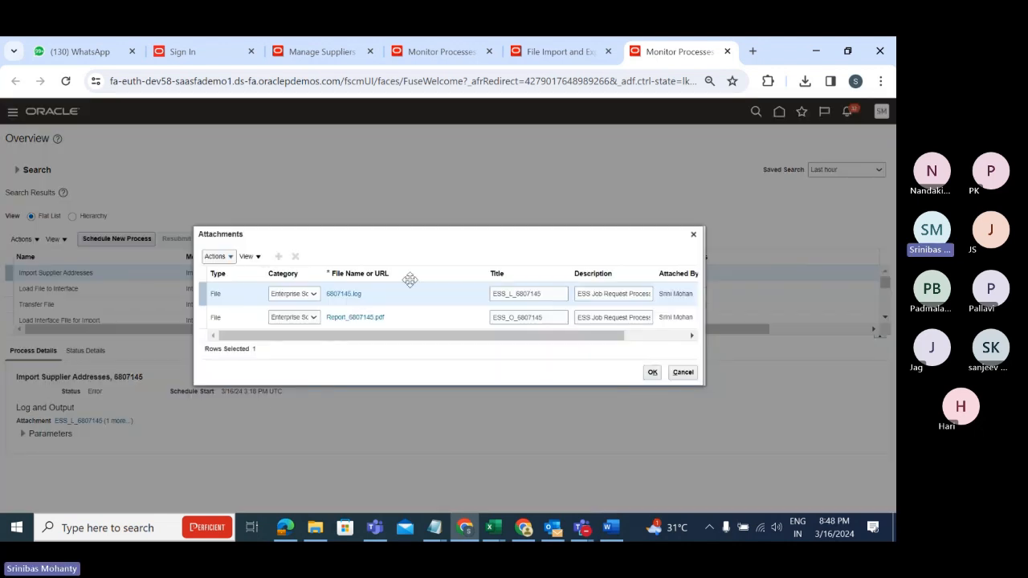
Open Report_6807145.pdf and find Tata Address10's rejected COUNTRY value USA on page 2.
{"action": "left_click", "coordinate": [368, 320]}
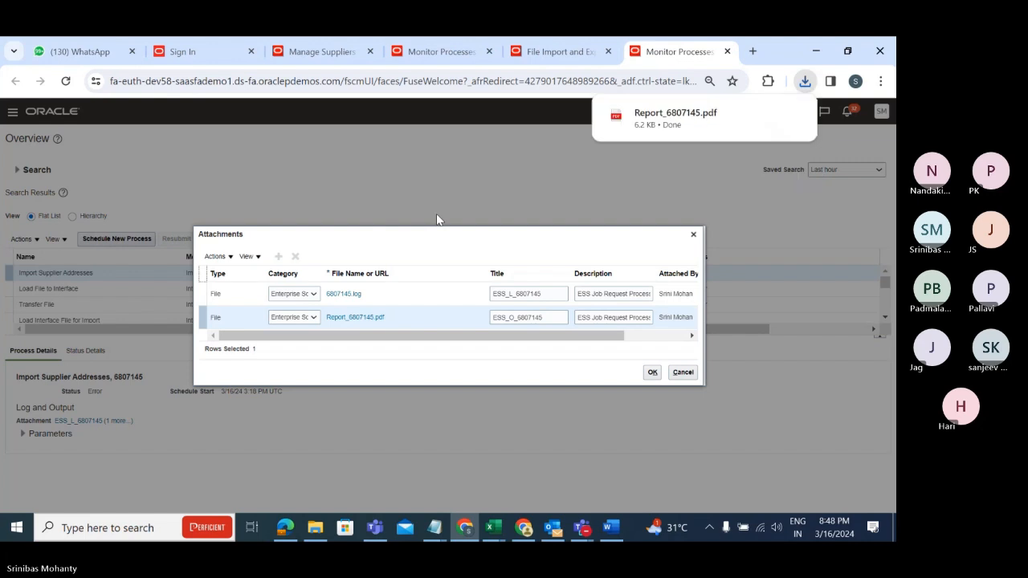
{"action": "left_click", "coordinate": [654, 122]}
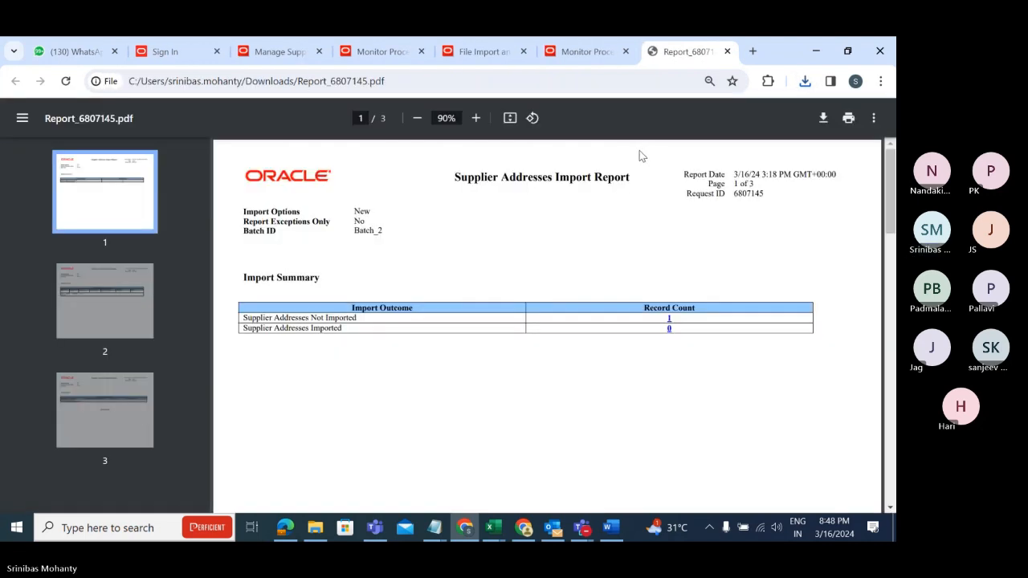
{"action": "left_click_drag", "start_coordinate": [891, 187], "coordinate": [892, 298]}
{"action": "left_click_drag", "start_coordinate": [309, 359], "coordinate": [391, 357]}
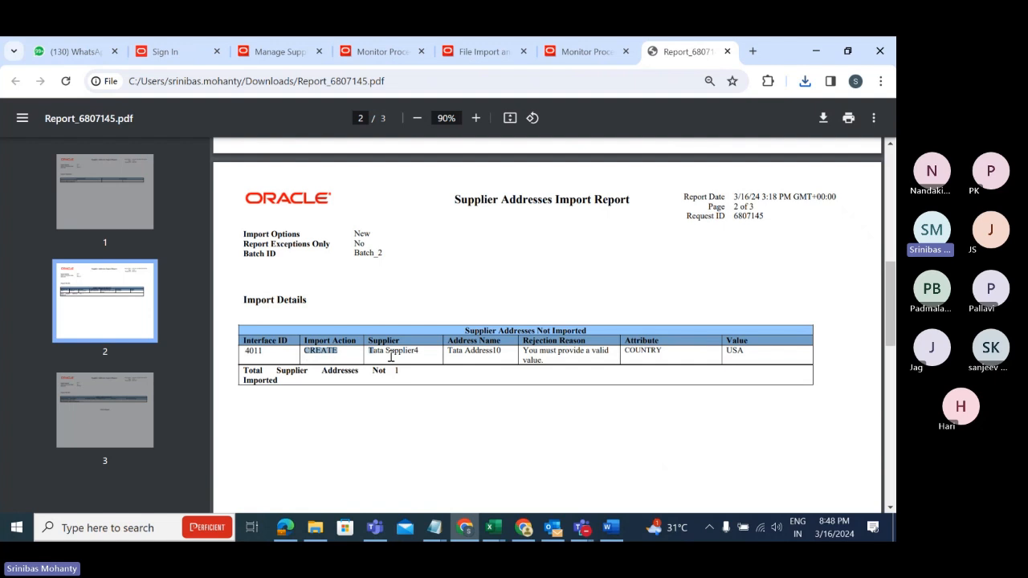
{"action": "left_click", "coordinate": [679, 356]}
{"action": "left_click_drag", "start_coordinate": [726, 353], "coordinate": [743, 356]}
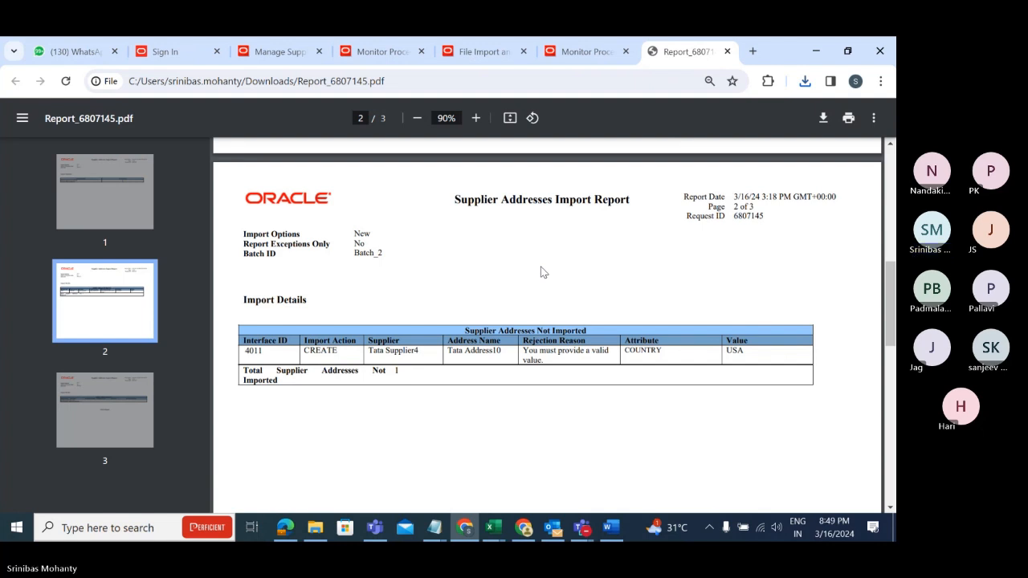
{"action": "double_click", "coordinate": [743, 351]}
{"action": "mouse_move", "coordinate": [499, 527]}
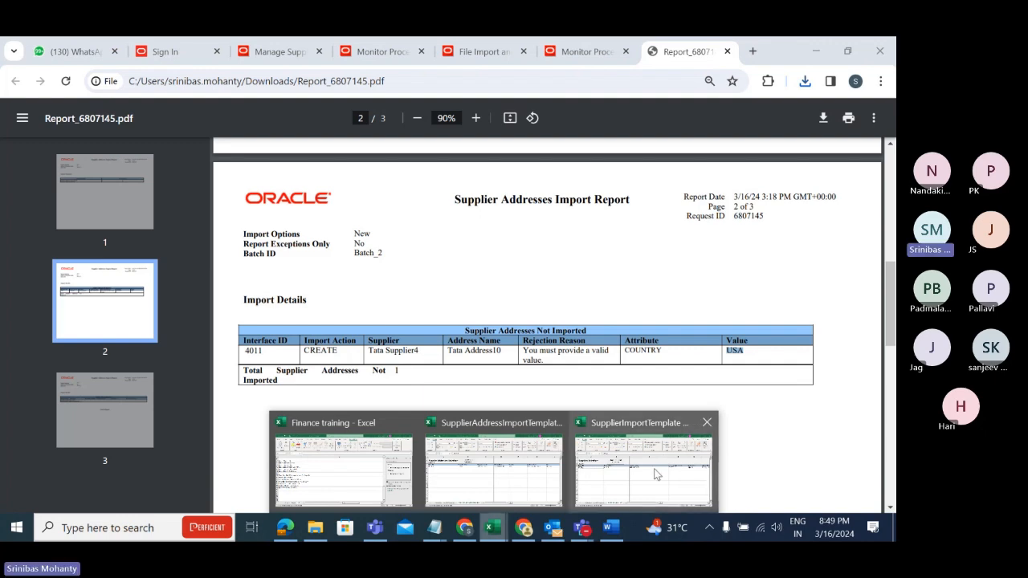
{"action": "left_click", "coordinate": [680, 474]}
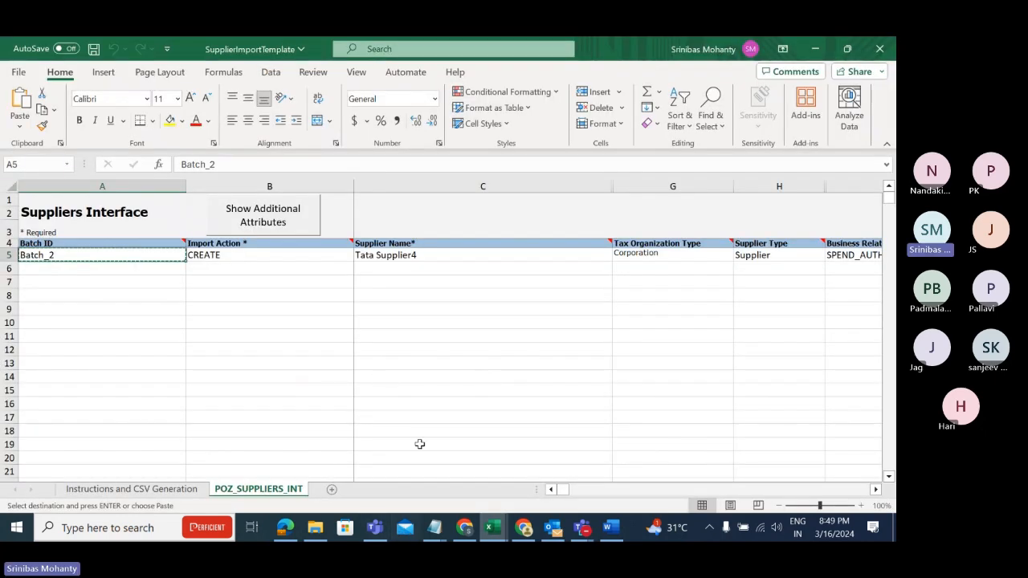
Delete the old PozSupplierAddressesInt ZIP archive from the desktop.
{"action": "key", "text": "super+d"}
{"action": "left_click", "coordinate": [295, 441]}
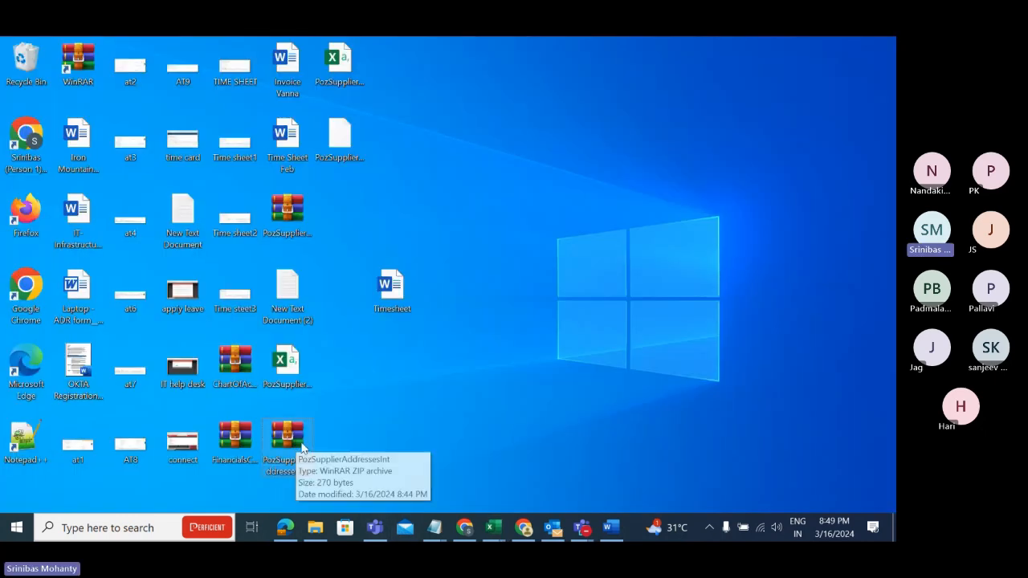
{"action": "right_click", "coordinate": [299, 445]}
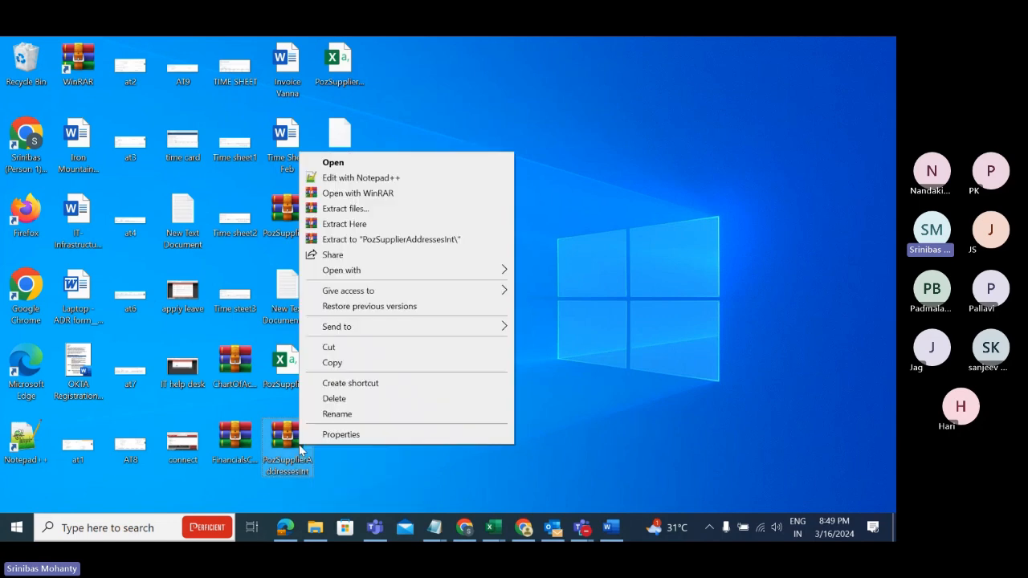
{"action": "left_click", "coordinate": [350, 401]}
Return to Excel and switch to the SupplierAddressImportTemplate workbook.
{"action": "key", "text": "alt+Tab"}
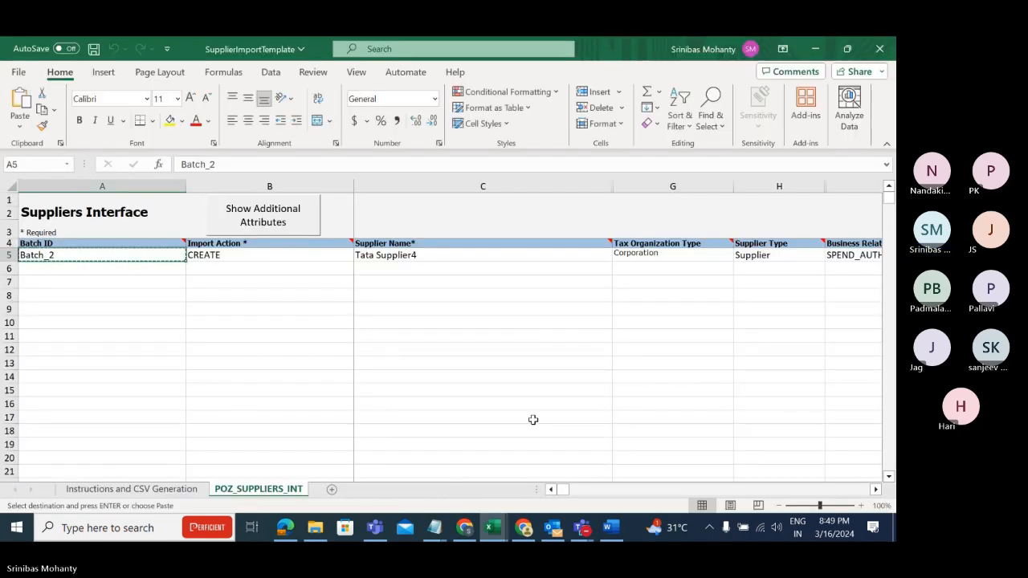
{"action": "left_click", "coordinate": [877, 490]}
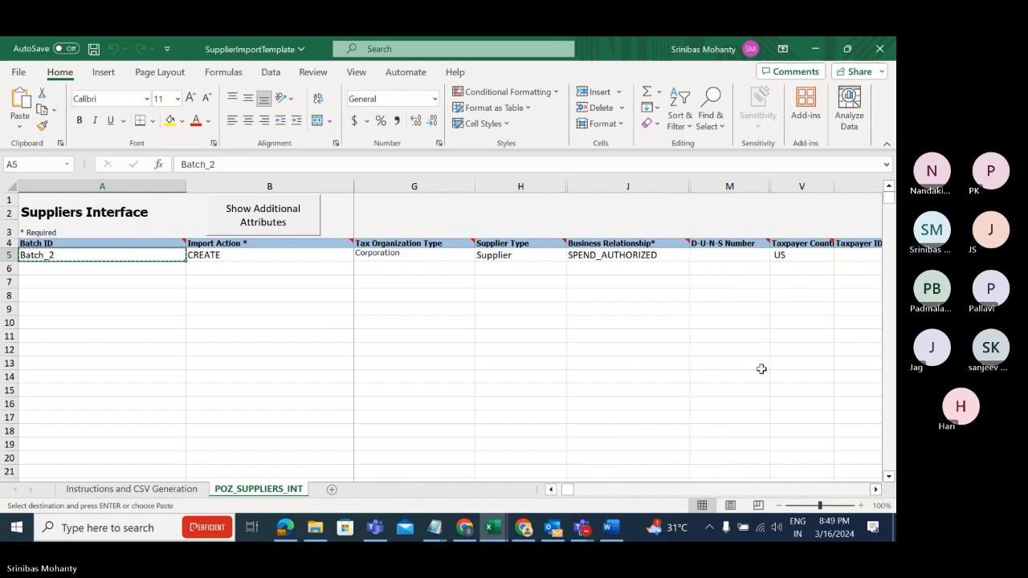
{"action": "left_click", "coordinate": [876, 489]}
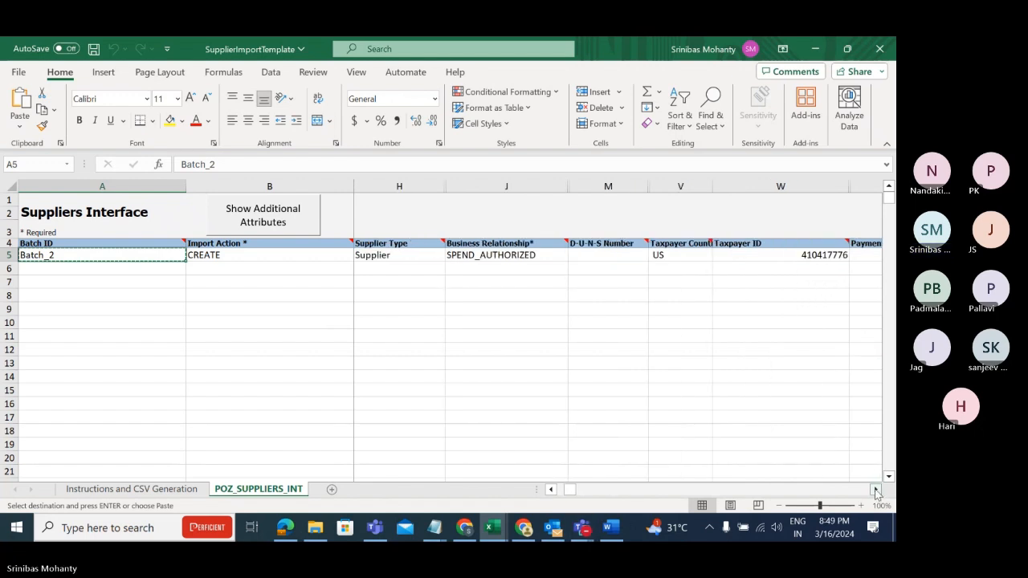
{"action": "left_click_drag", "start_coordinate": [571, 491], "coordinate": [559, 490]}
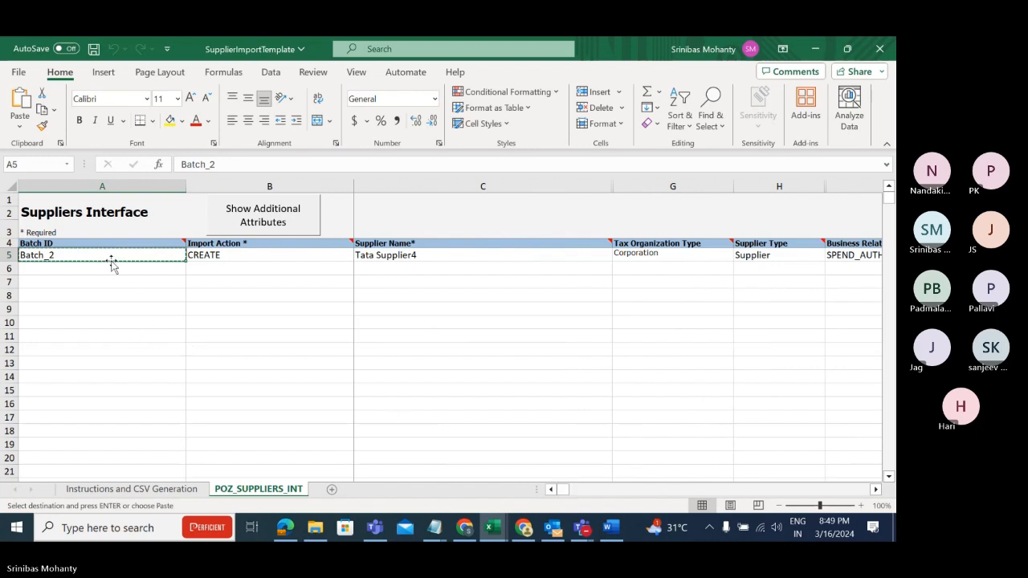
{"action": "mouse_move", "coordinate": [496, 531]}
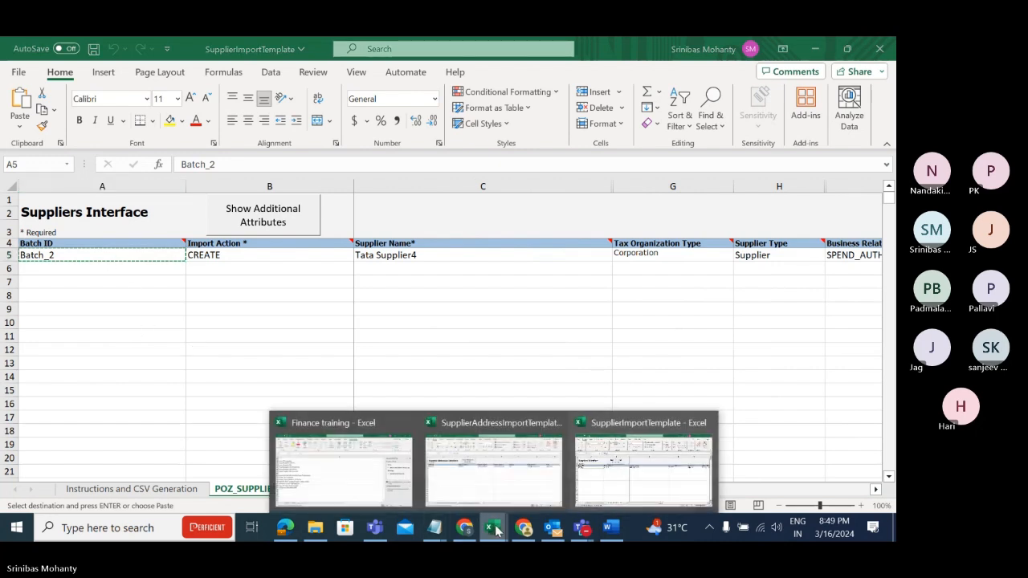
{"action": "left_click", "coordinate": [493, 468]}
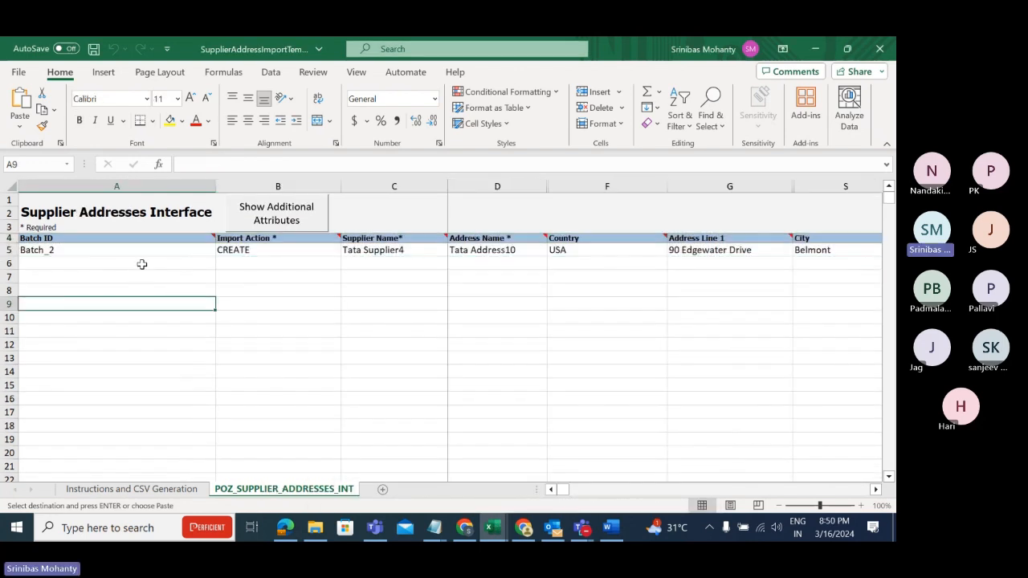
Change Tata Address10's country in cell F5 from USA to US.
{"action": "left_click", "coordinate": [579, 251]}
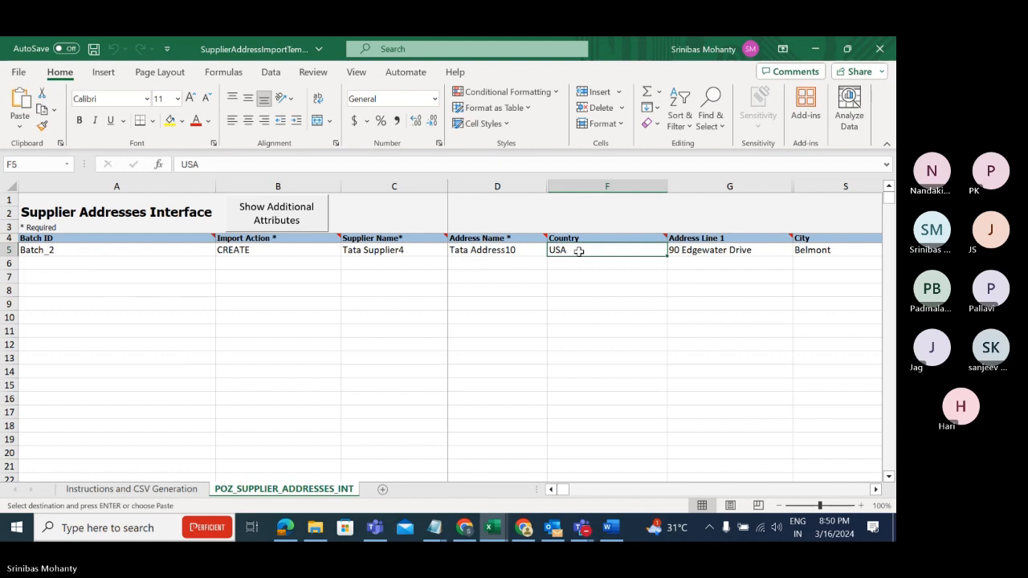
{"action": "double_click", "coordinate": [579, 251]}
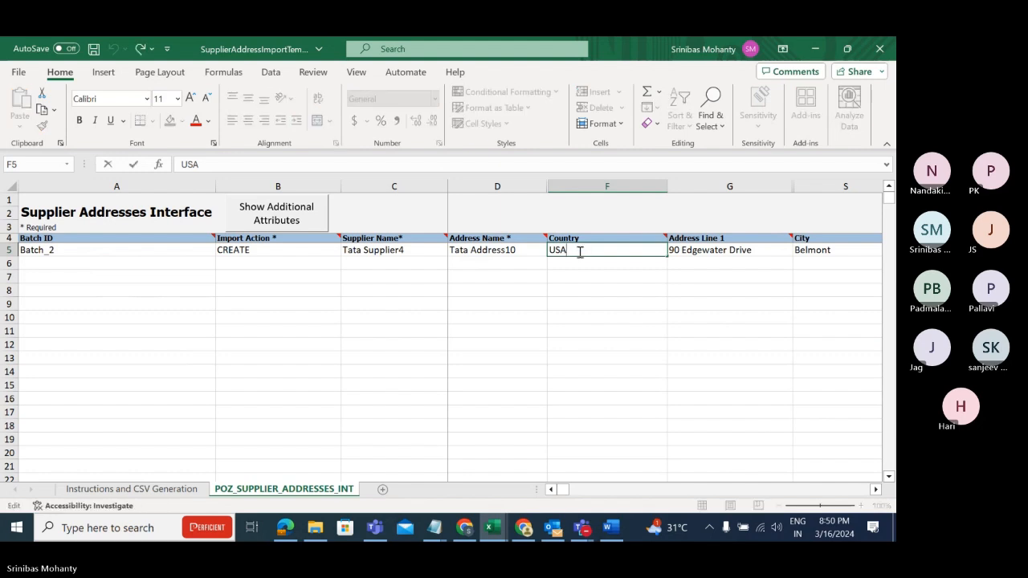
{"action": "key", "text": "BackSpace"}
{"action": "left_click", "coordinate": [591, 293]}
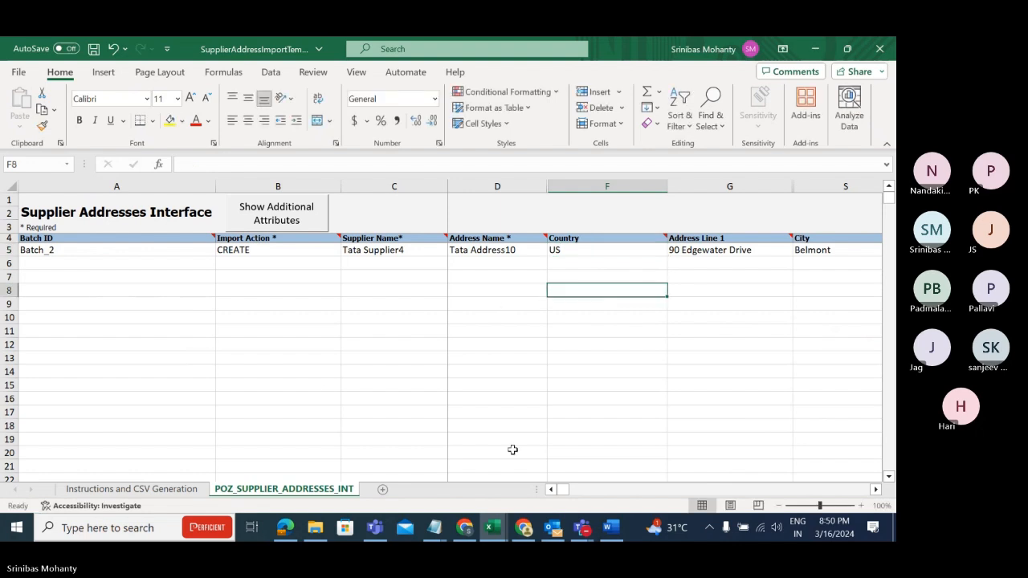
Check row 5 and the columns to its right, then move between the template's sheets.
{"action": "left_click", "coordinate": [624, 355]}
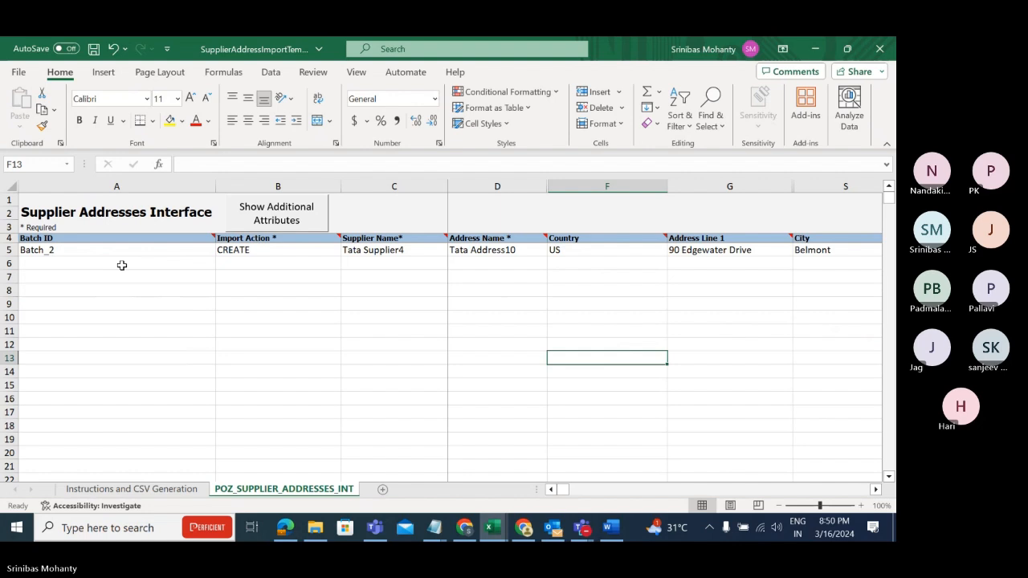
{"action": "left_click", "coordinate": [76, 251]}
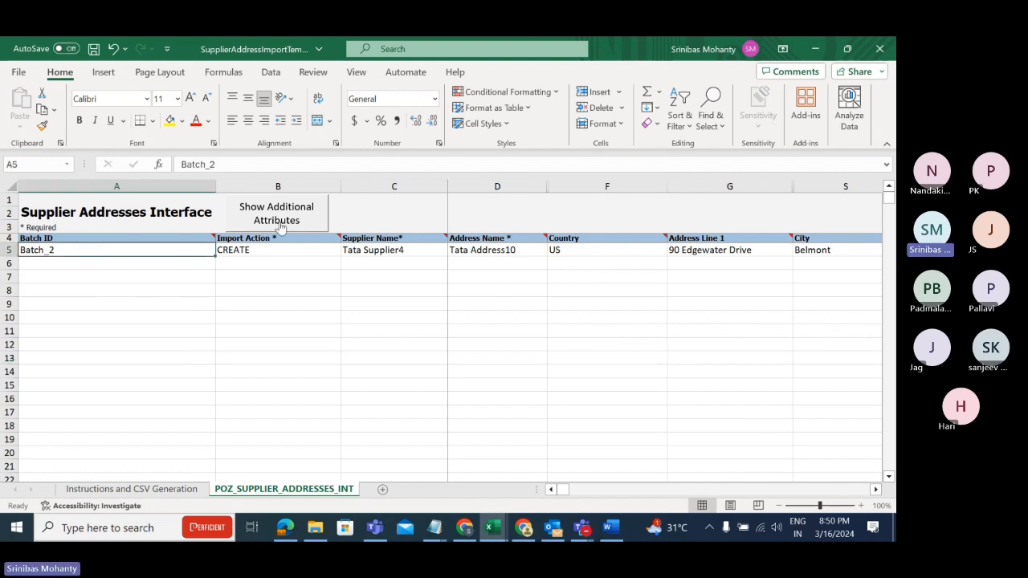
{"action": "left_click", "coordinate": [599, 254]}
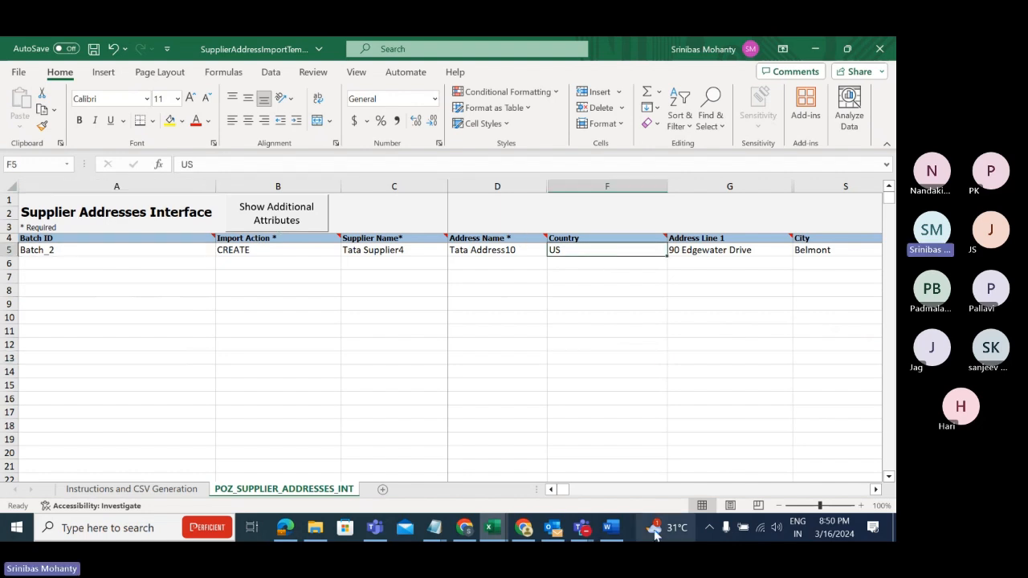
{"action": "left_click", "coordinate": [875, 490]}
{"action": "left_click", "coordinate": [875, 490]}
{"action": "left_click", "coordinate": [875, 490]}
{"action": "left_click", "coordinate": [876, 490]}
{"action": "left_click_drag", "start_coordinate": [580, 494], "coordinate": [526, 503]}
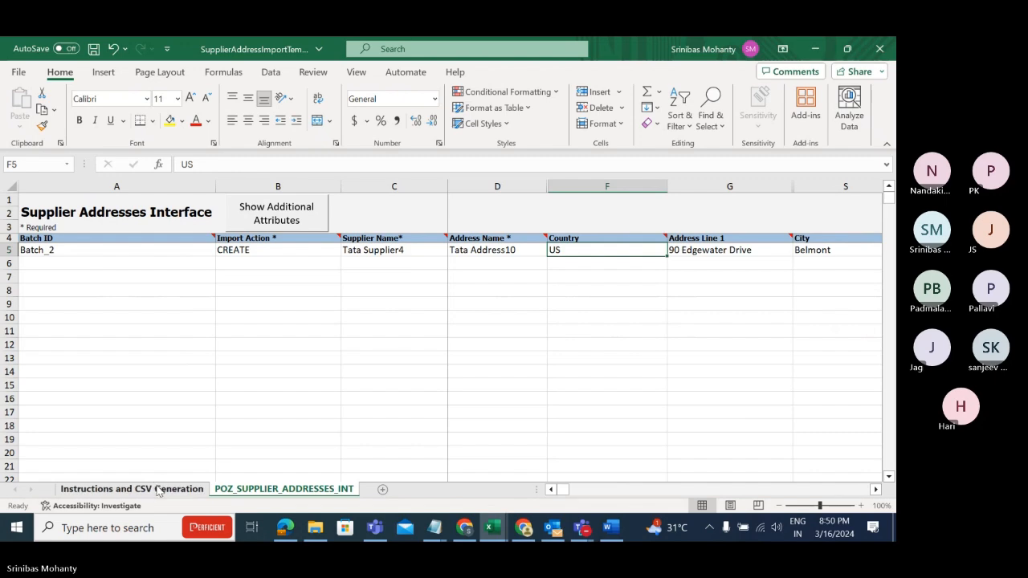
{"action": "left_click", "coordinate": [158, 490]}
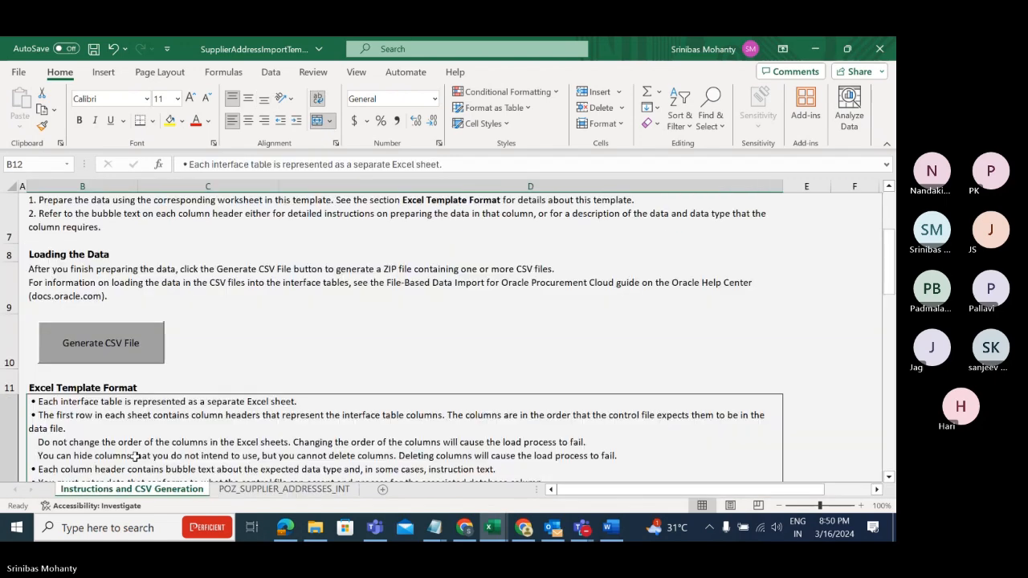
{"action": "left_click", "coordinate": [281, 491]}
Save the edited address workbook, accepting the personal information warning.
{"action": "left_click", "coordinate": [19, 73]}
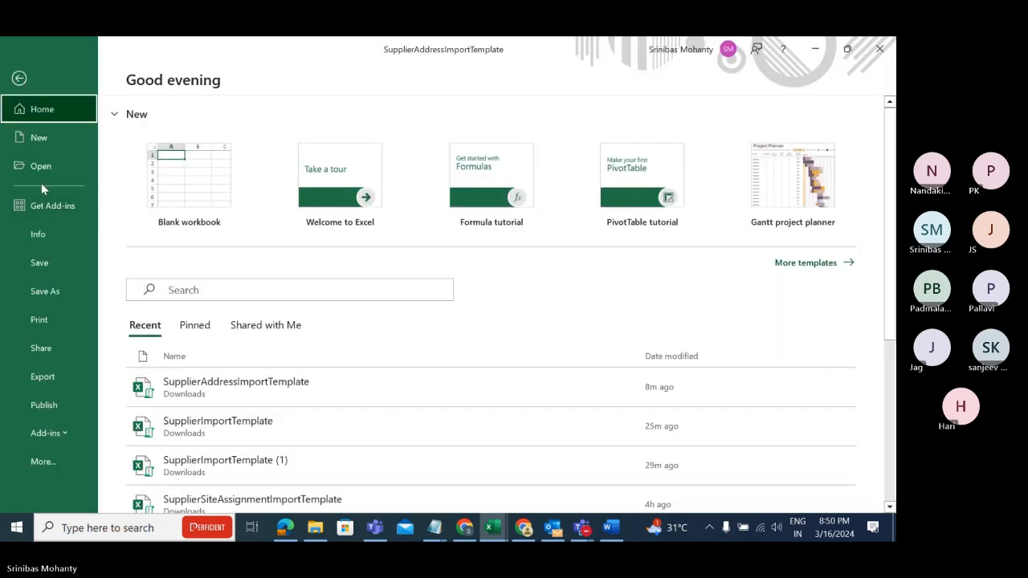
{"action": "left_click", "coordinate": [40, 264]}
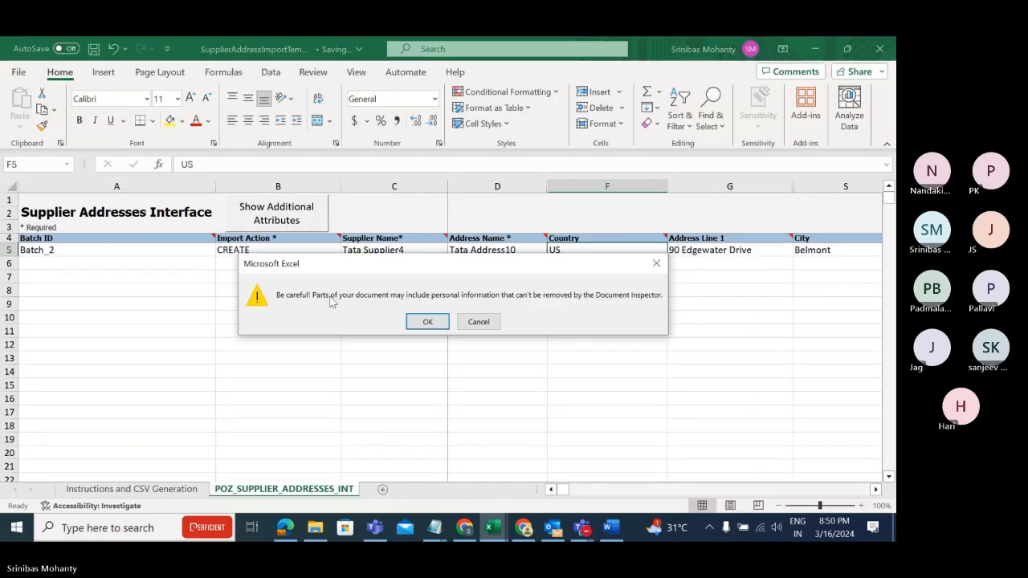
{"action": "left_click", "coordinate": [427, 322]}
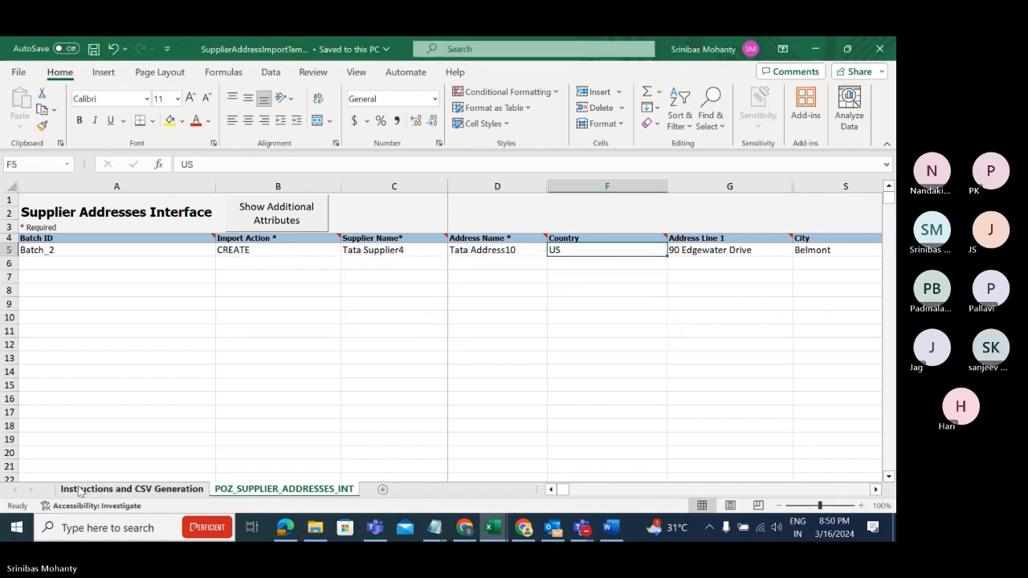
Generate and save the PozSupplierAddressesInt ZIP and CSV files from the Instructions sheet.
{"action": "left_click", "coordinate": [85, 491]}
{"action": "left_click", "coordinate": [76, 351]}
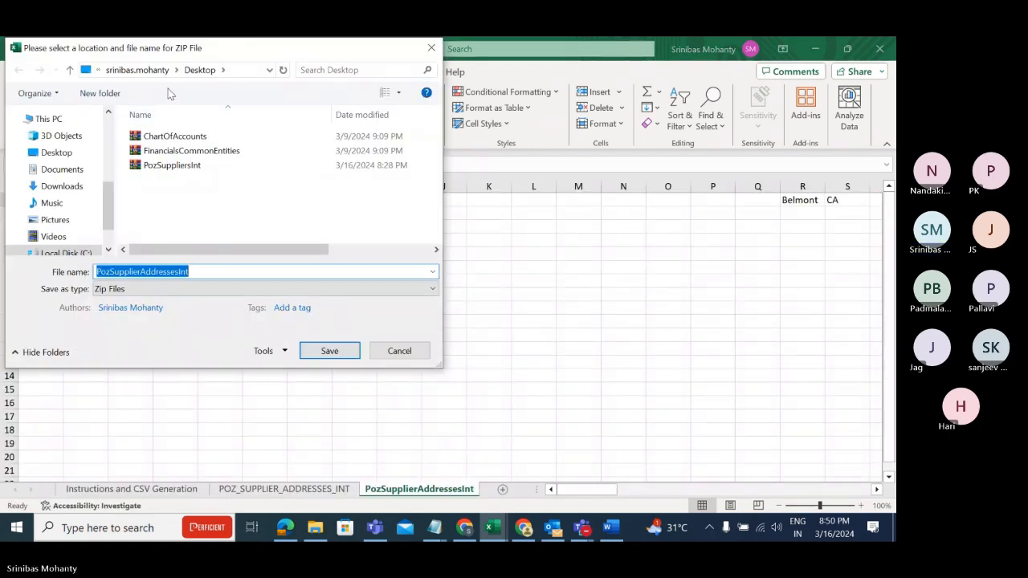
{"action": "left_click", "coordinate": [327, 354]}
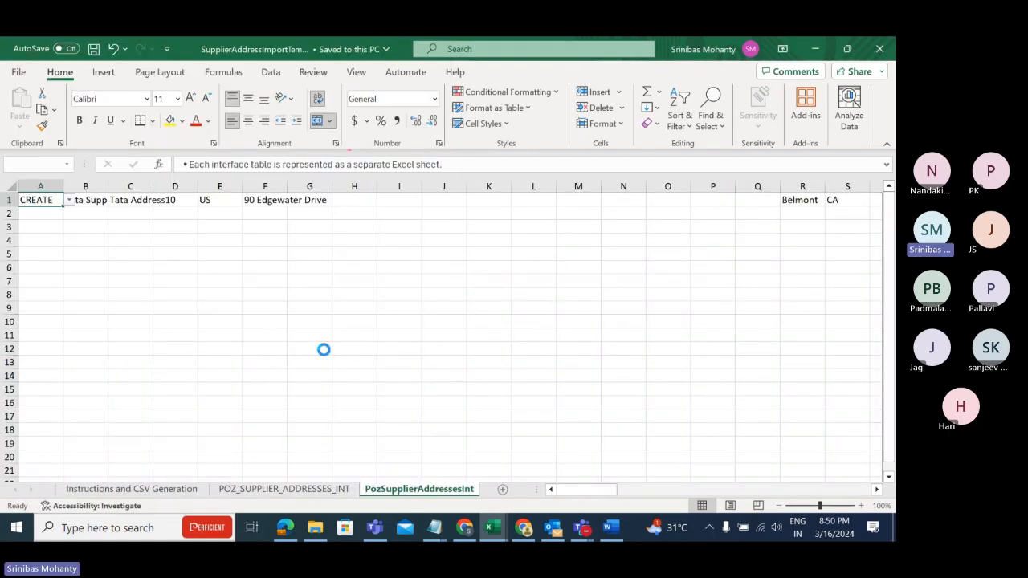
{"action": "left_click", "coordinate": [325, 351]}
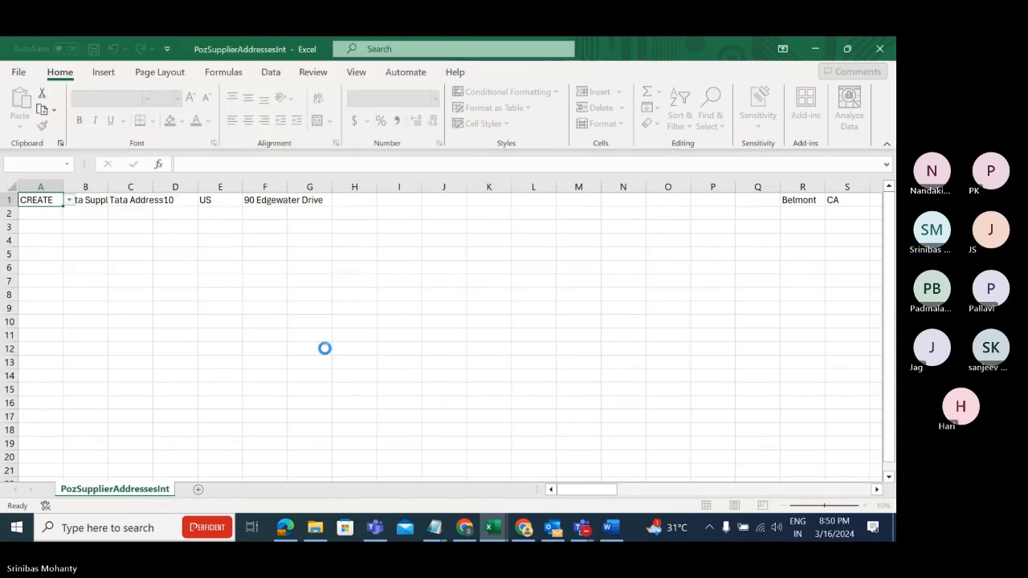
{"action": "left_click", "coordinate": [504, 330]}
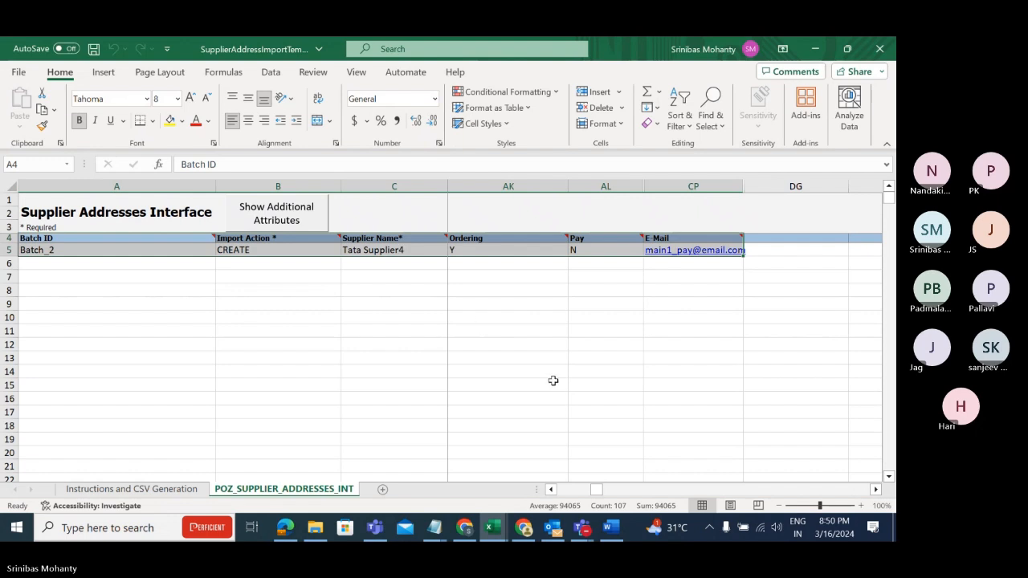
{"action": "left_click", "coordinate": [464, 527]}
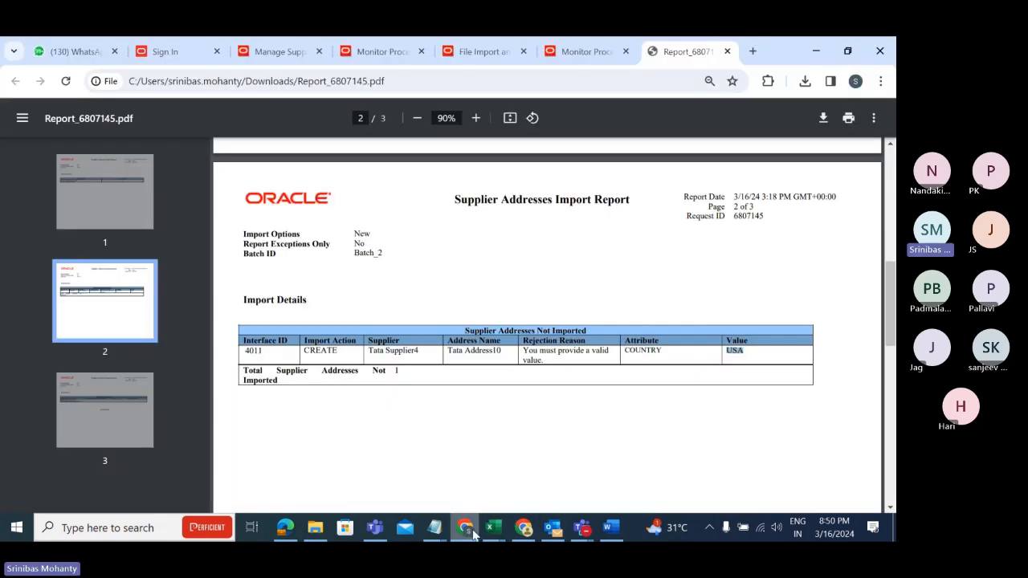
Schedule a new Load Interface File for Import process, found by searching %load%interface%.
{"action": "left_click", "coordinate": [597, 56]}
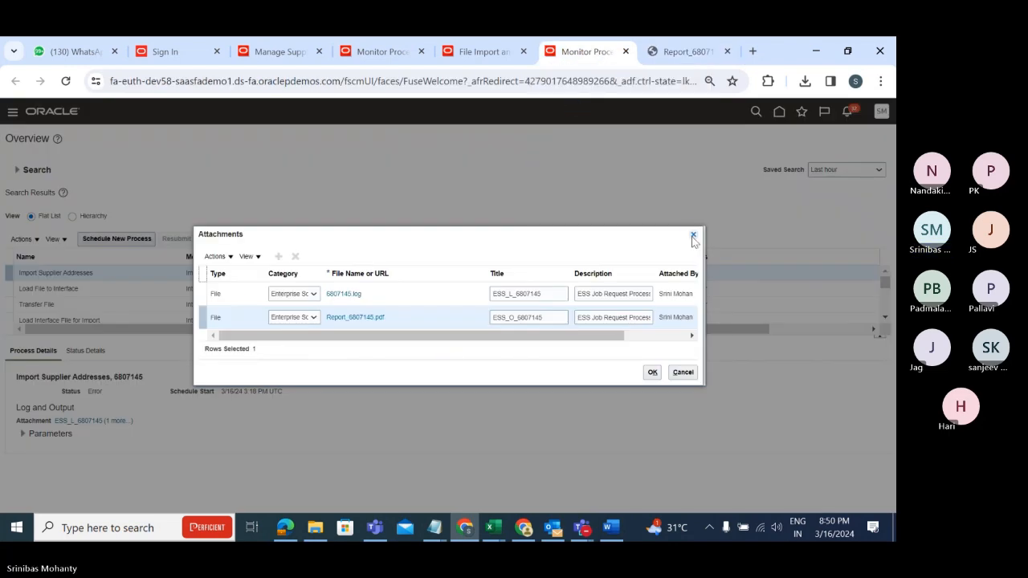
{"action": "left_click", "coordinate": [693, 236]}
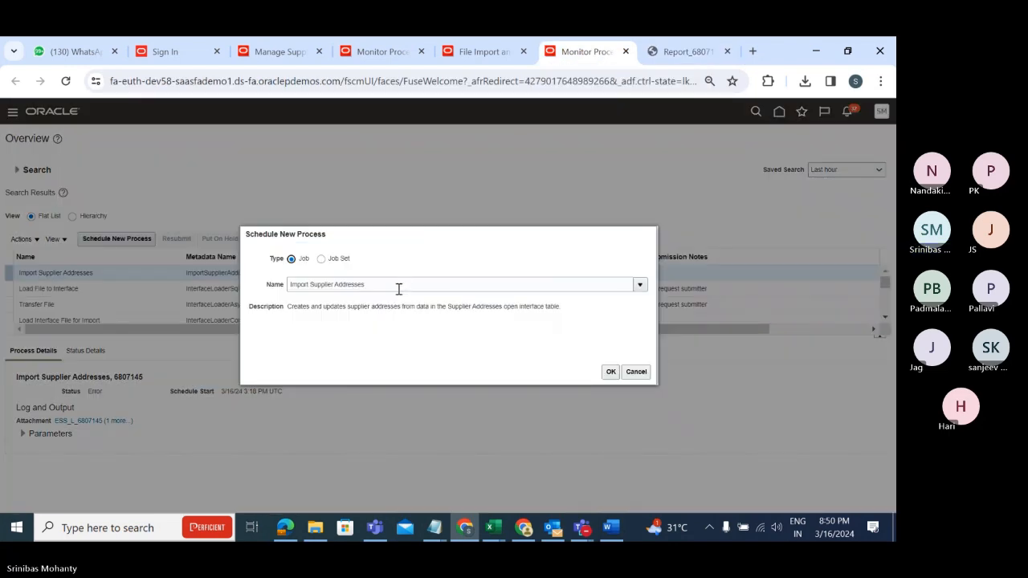
{"action": "left_click_drag", "start_coordinate": [399, 289], "coordinate": [264, 291]}
{"action": "type", "text": "%loa"}
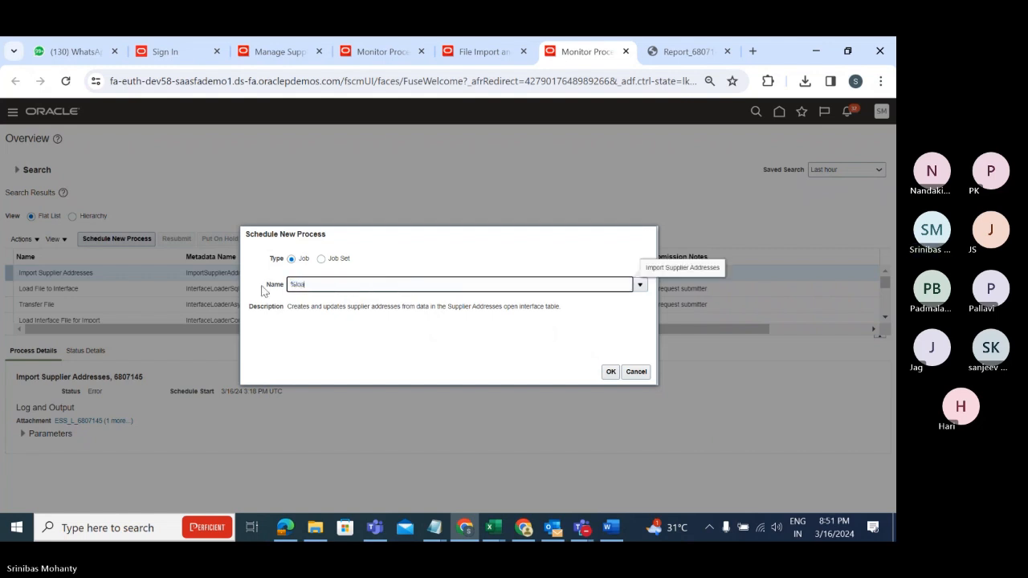
{"action": "type", "text": "d%interface%"}
{"action": "key", "text": "Tab"}
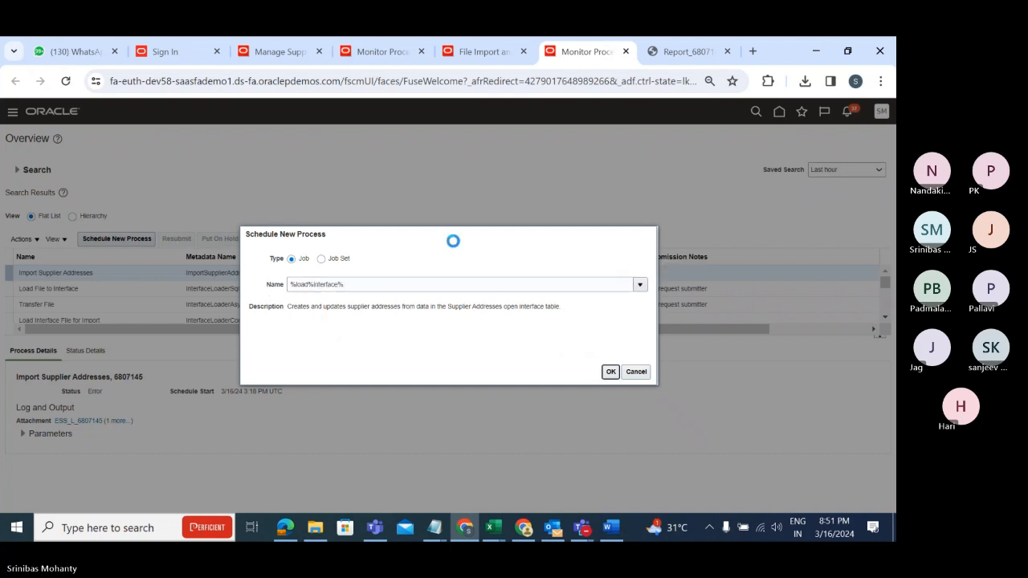
{"action": "left_click", "coordinate": [287, 327]}
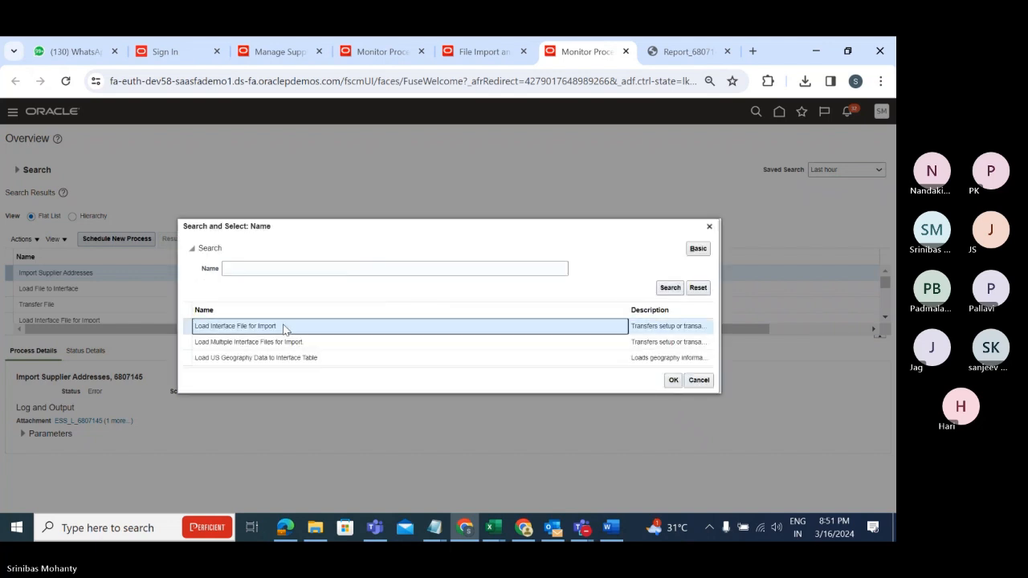
{"action": "left_click", "coordinate": [675, 380]}
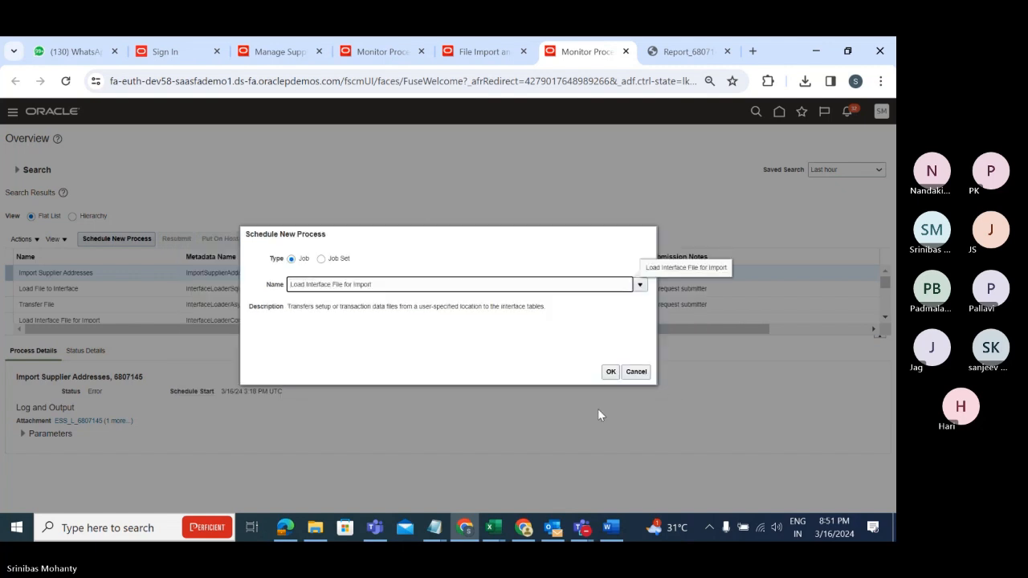
{"action": "left_click", "coordinate": [610, 373]}
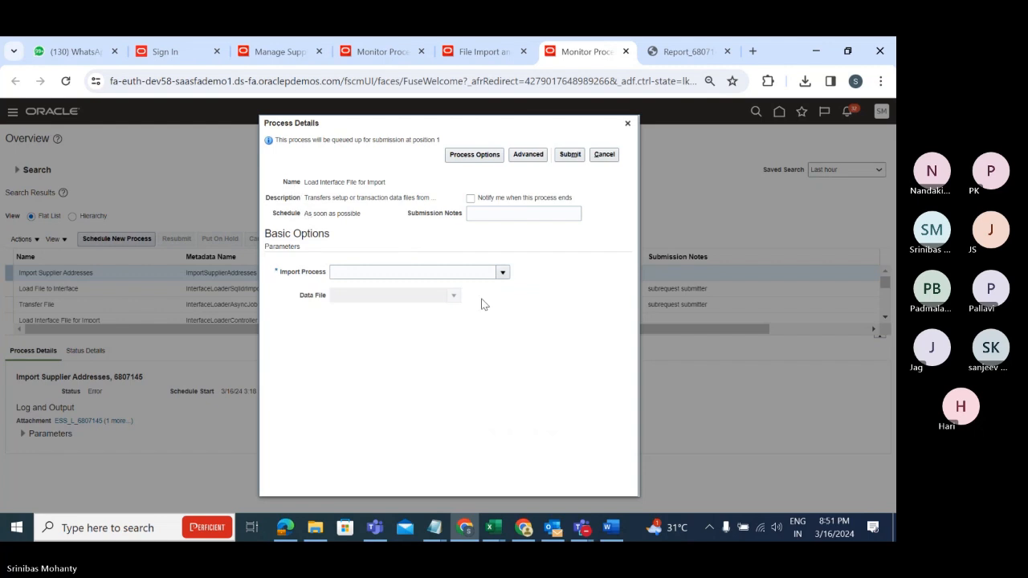
Set the Import Process parameter to Import Supplier Addresses.
{"action": "left_click", "coordinate": [503, 272]}
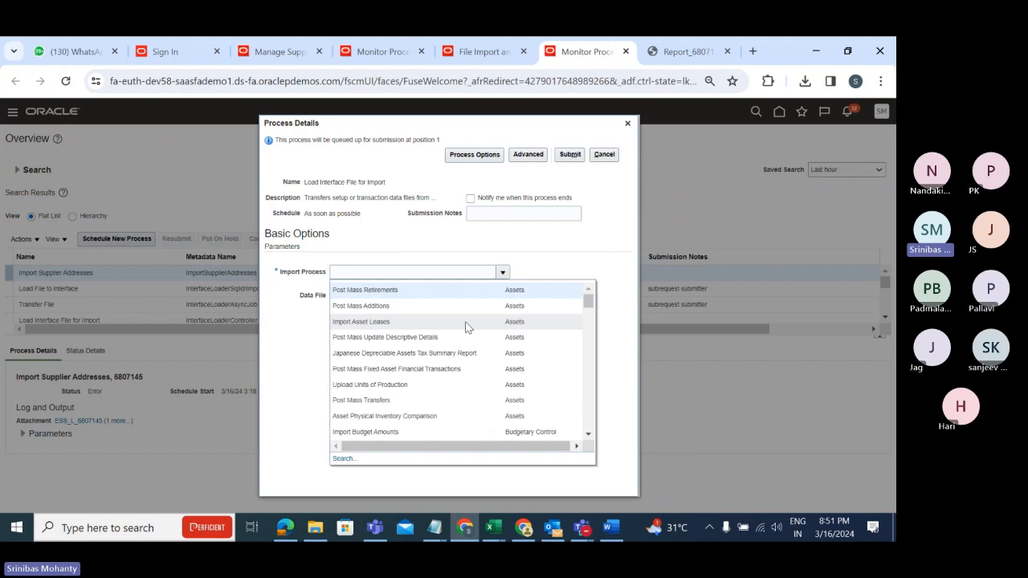
{"action": "left_click", "coordinate": [344, 459]}
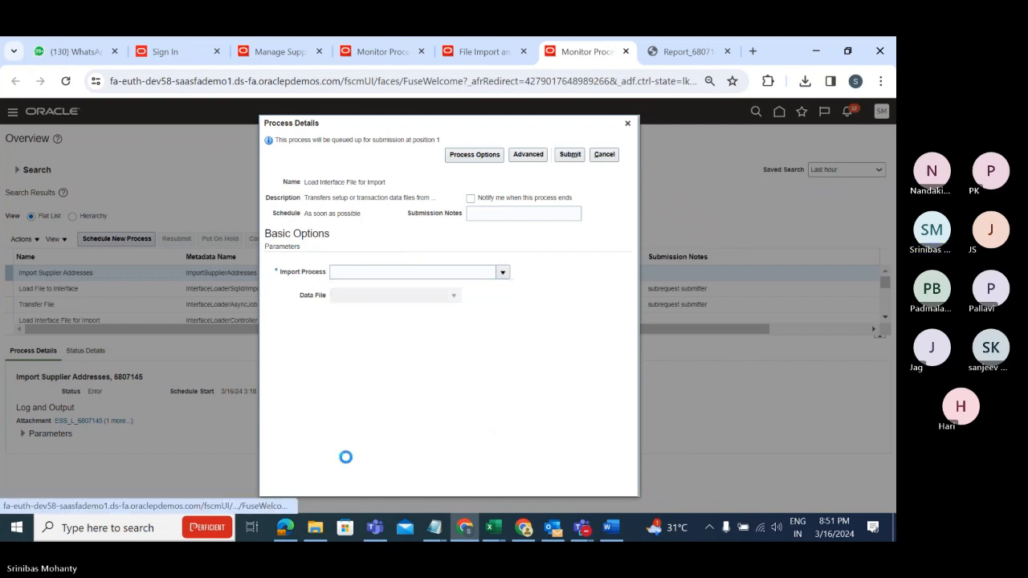
{"action": "left_click", "coordinate": [425, 295]}
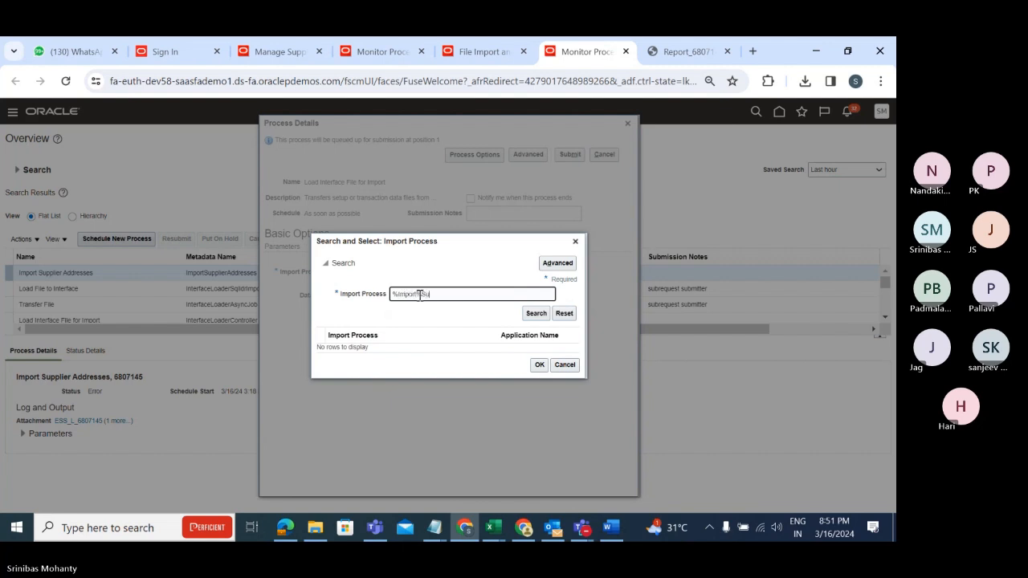
{"action": "left_click", "coordinate": [535, 313]}
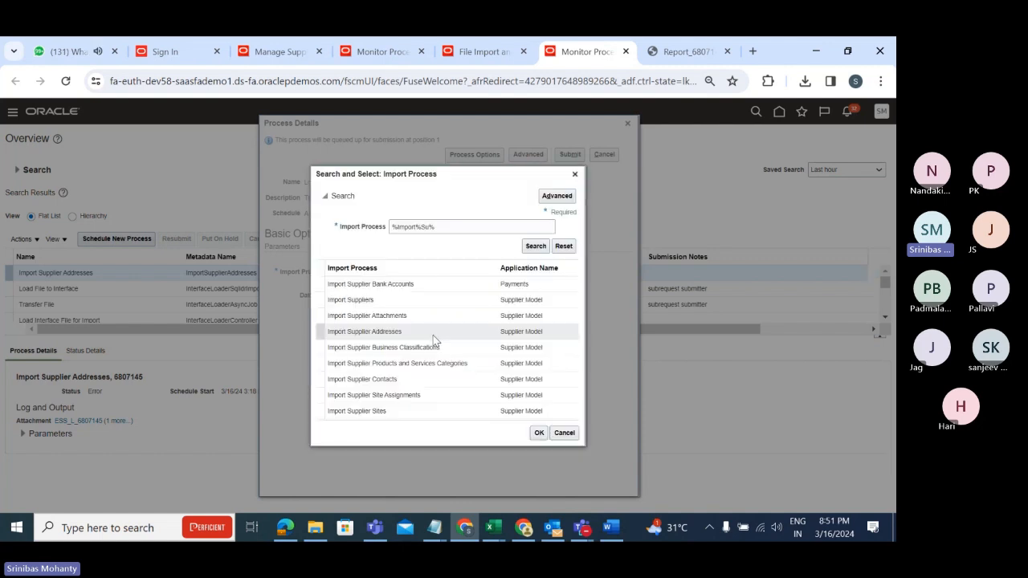
{"action": "left_click", "coordinate": [399, 332]}
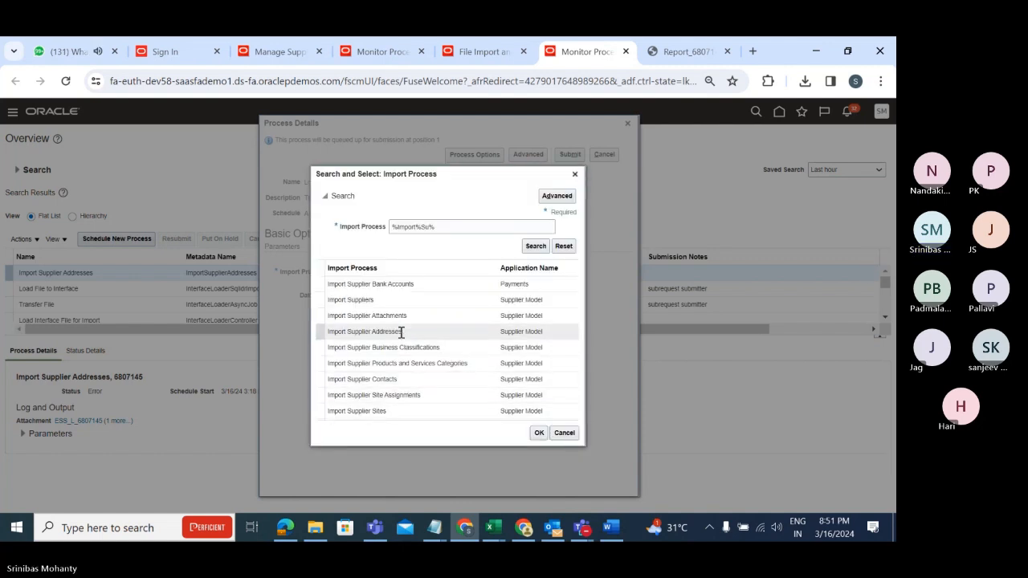
{"action": "left_click", "coordinate": [541, 433]}
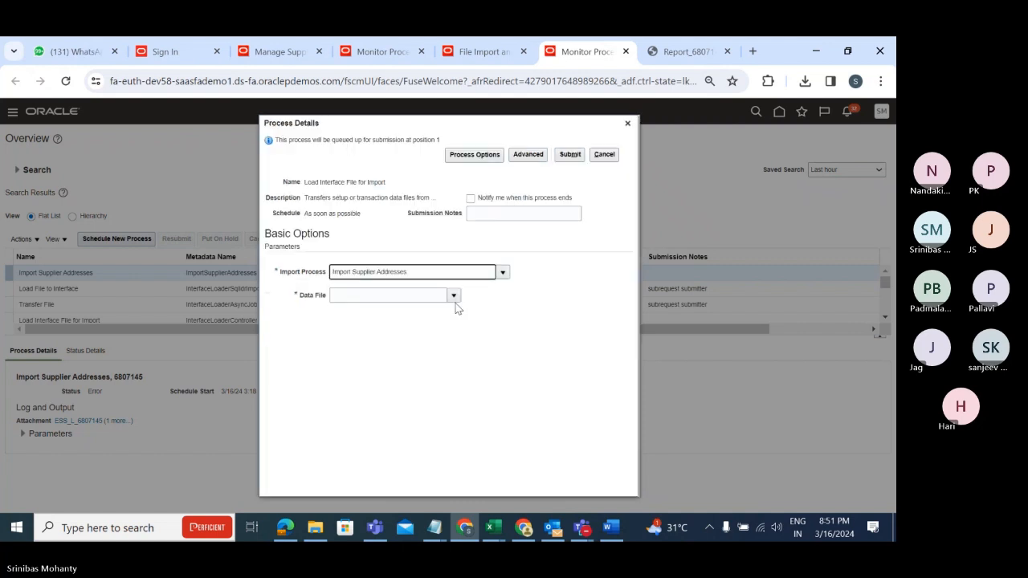
Upload the PozSupplierAddressesInt ZIP file as the Data File.
{"action": "left_click", "coordinate": [453, 296]}
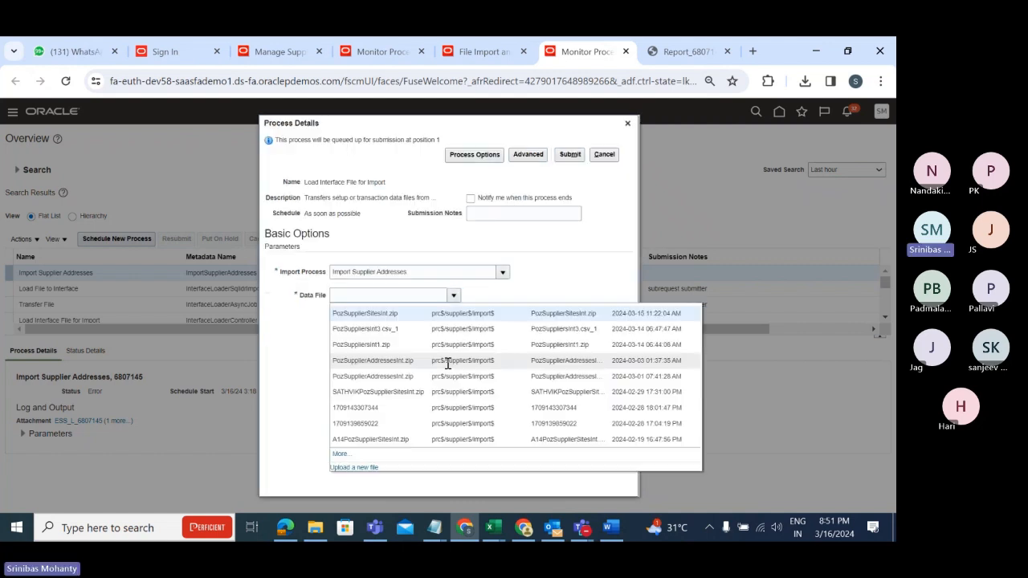
{"action": "left_click", "coordinate": [355, 467]}
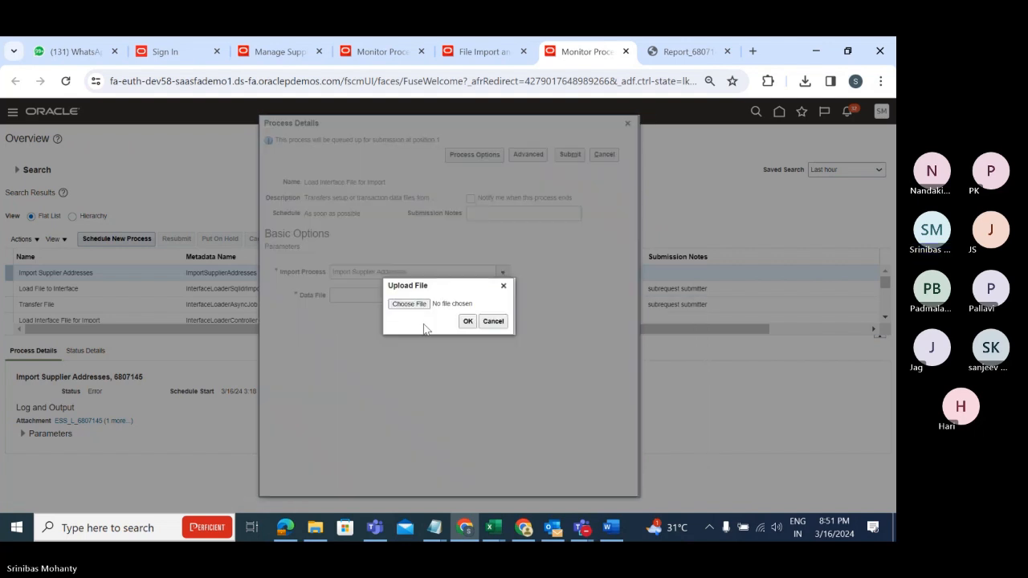
{"action": "left_click", "coordinate": [422, 305]}
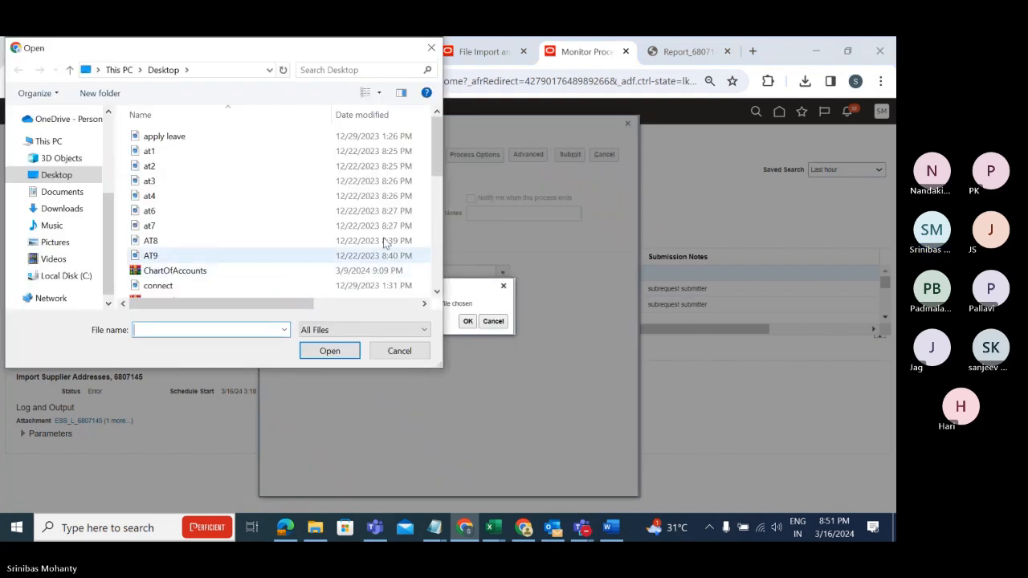
{"action": "left_click_drag", "start_coordinate": [437, 152], "coordinate": [434, 245]}
{"action": "left_click", "coordinate": [208, 212]}
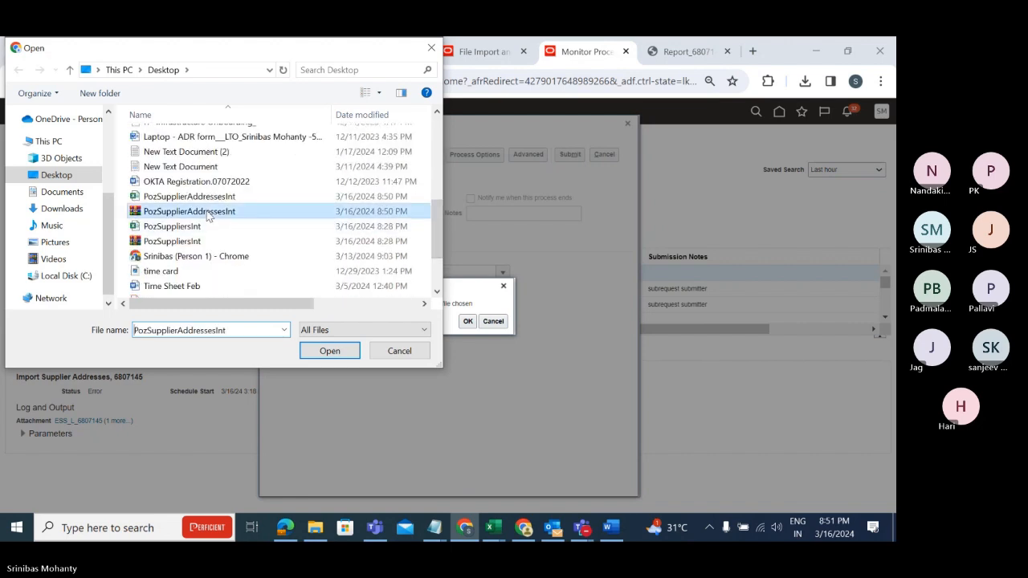
{"action": "left_click", "coordinate": [321, 353]}
{"action": "left_click", "coordinate": [468, 321]}
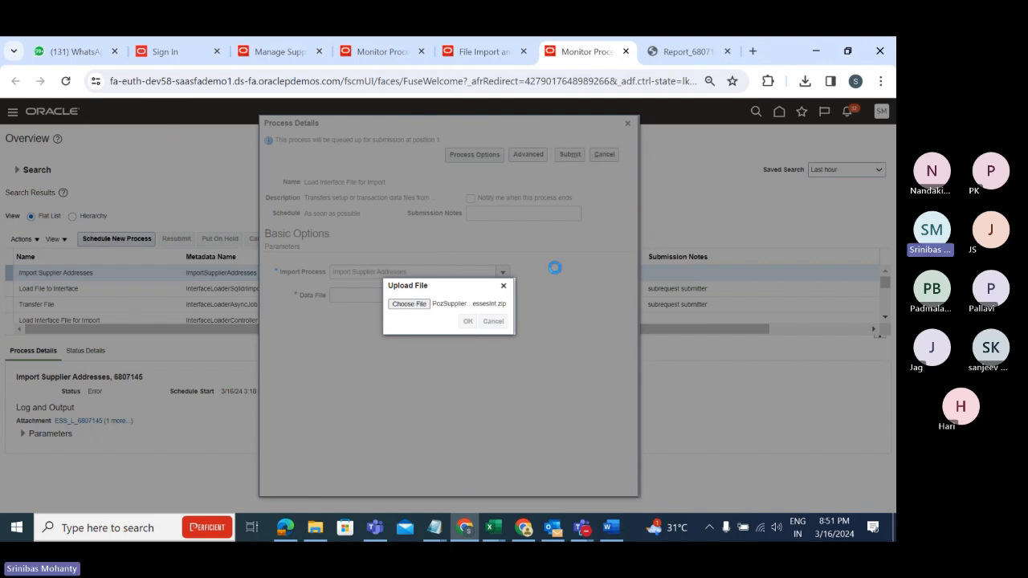
Submit the load process, acknowledge the confirmation, and refresh the process list.
{"action": "left_click", "coordinate": [572, 154]}
{"action": "left_click", "coordinate": [567, 228]}
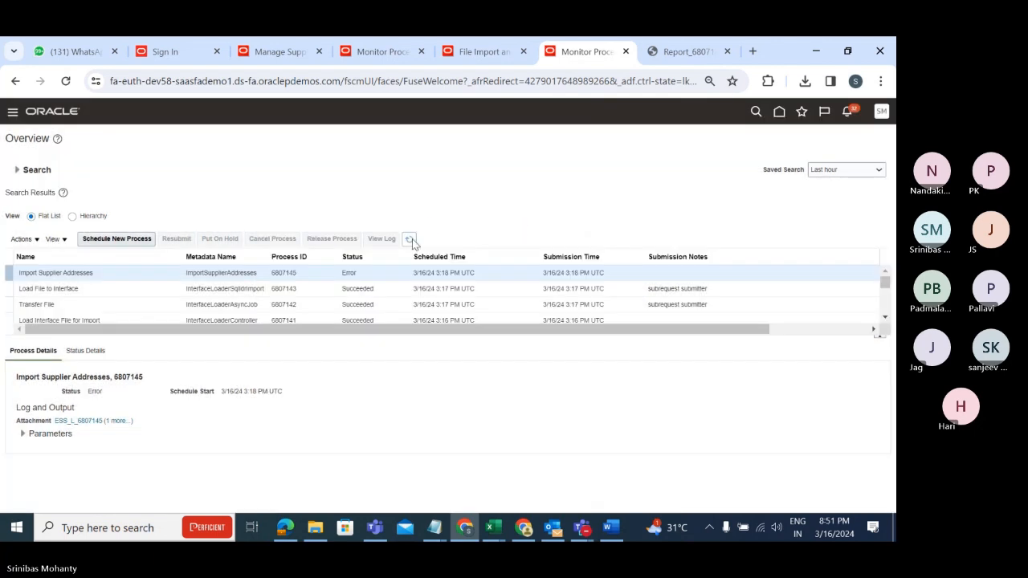
{"action": "left_click", "coordinate": [409, 239]}
Refresh until Load Interface File for Import 6807151 shows Succeeded, then schedule a new process.
{"action": "left_click", "coordinate": [409, 240]}
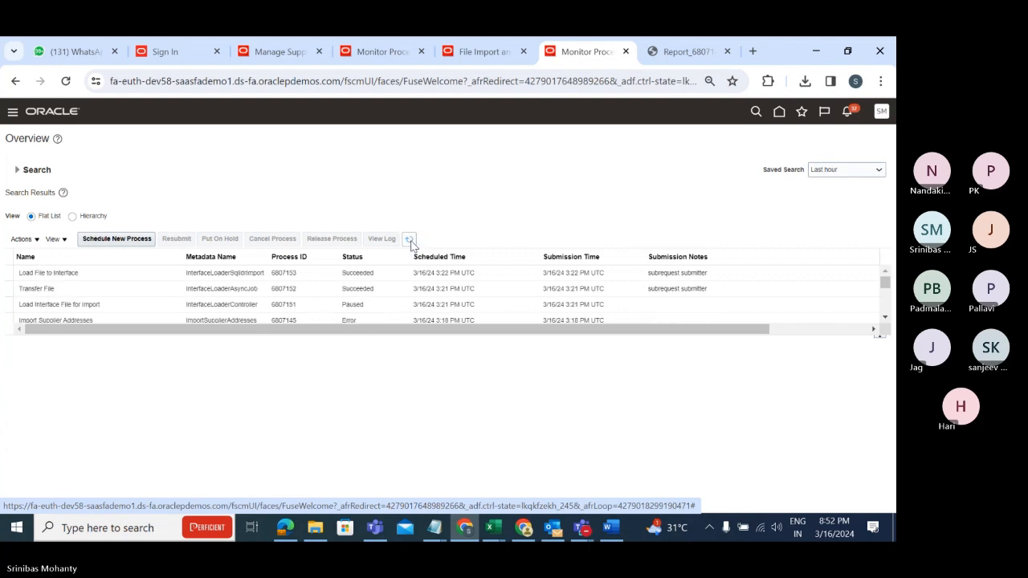
{"action": "left_click", "coordinate": [410, 240]}
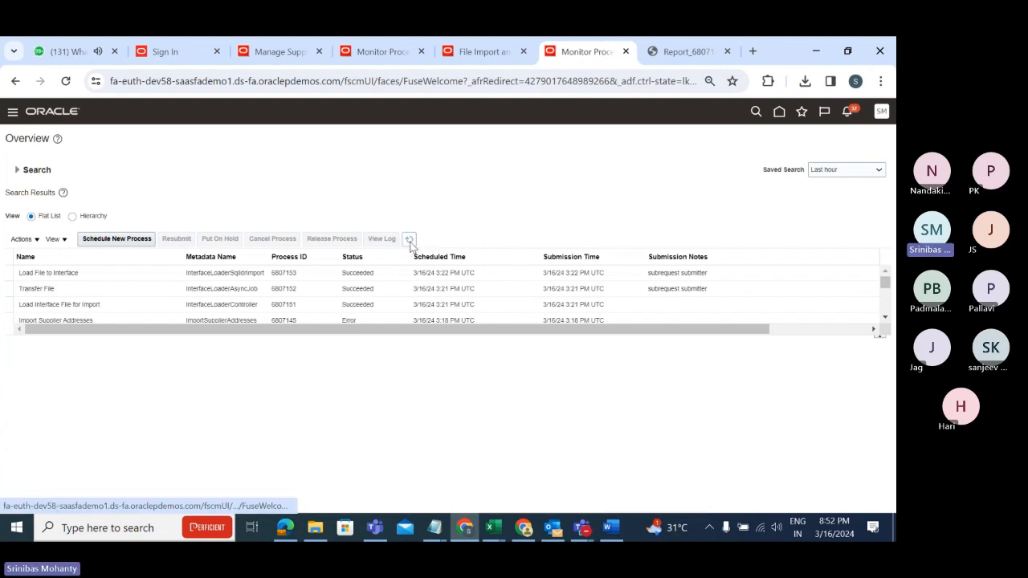
{"action": "left_click", "coordinate": [118, 238]}
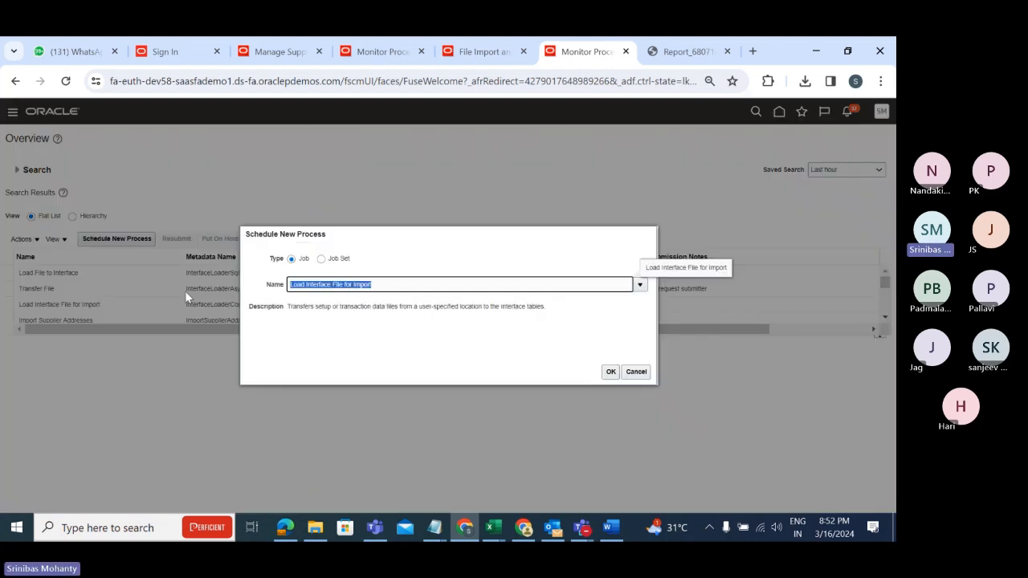
Choose Import Supplier Addresses as the new process, found by searching %Import%supp%.
{"action": "type", "text": "%Imp"}
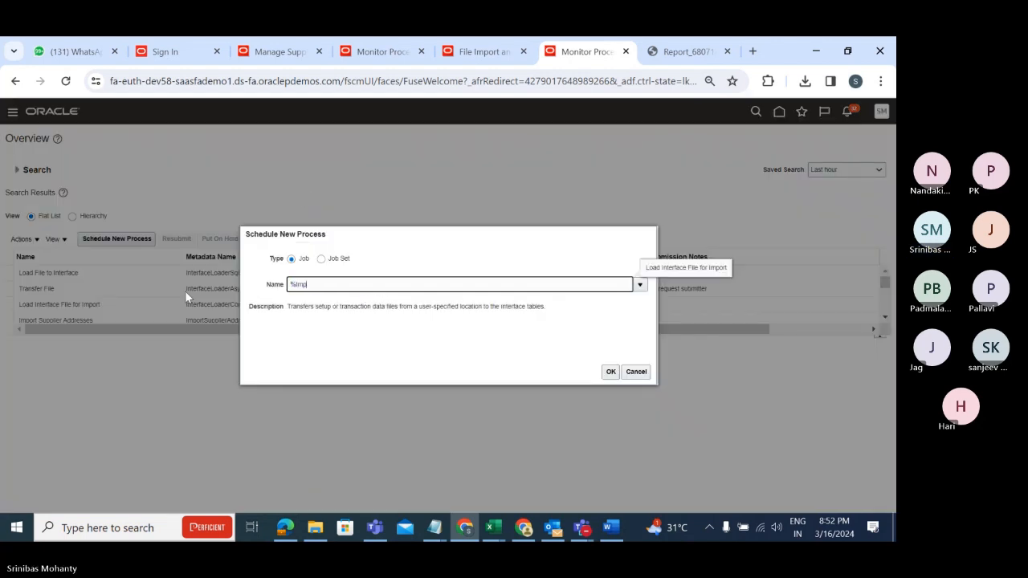
{"action": "type", "text": "ort%supp%"}
{"action": "key", "text": "Tab"}
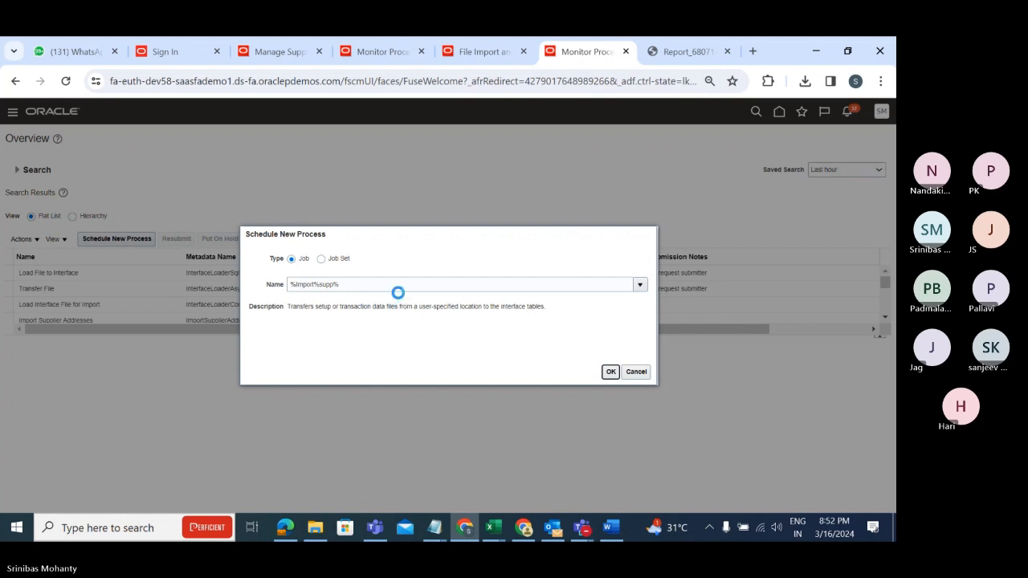
{"action": "left_click", "coordinate": [269, 281]}
{"action": "left_click", "coordinate": [675, 428]}
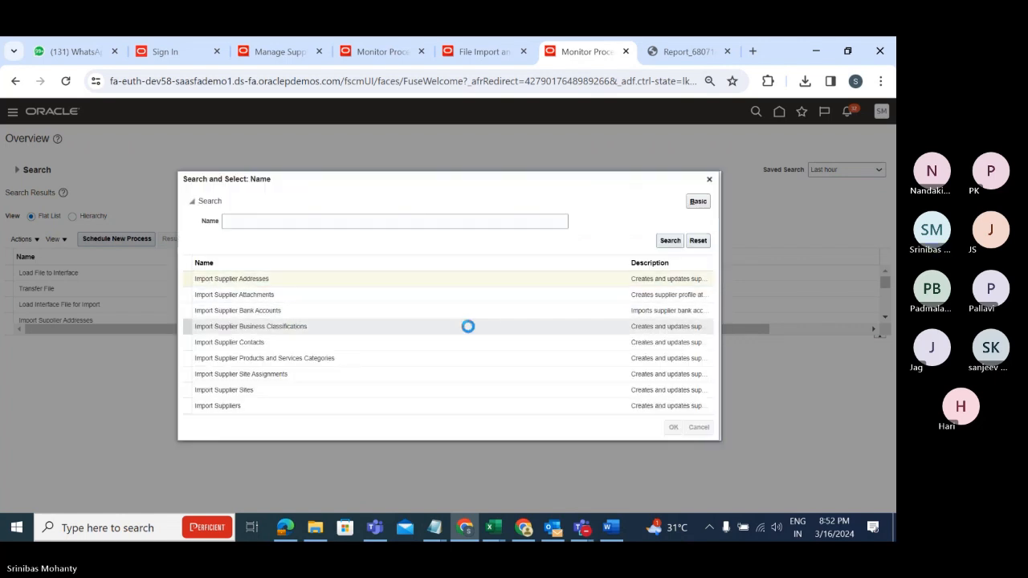
{"action": "left_click", "coordinate": [610, 371]}
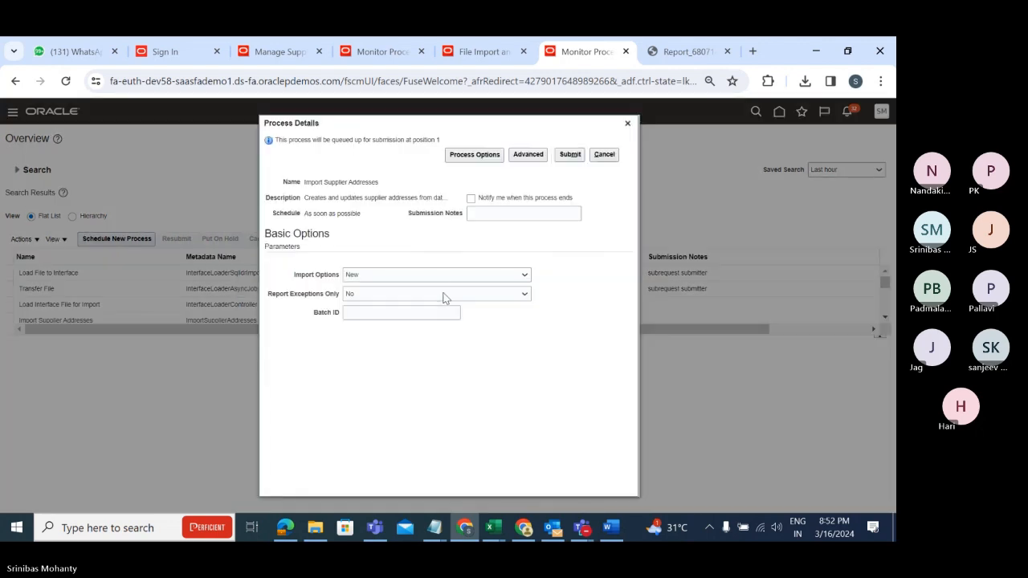
Paste Batch_2 from Excel cell A5 as the Batch ID and submit, noting process 6807155.
{"action": "left_click", "coordinate": [381, 311]}
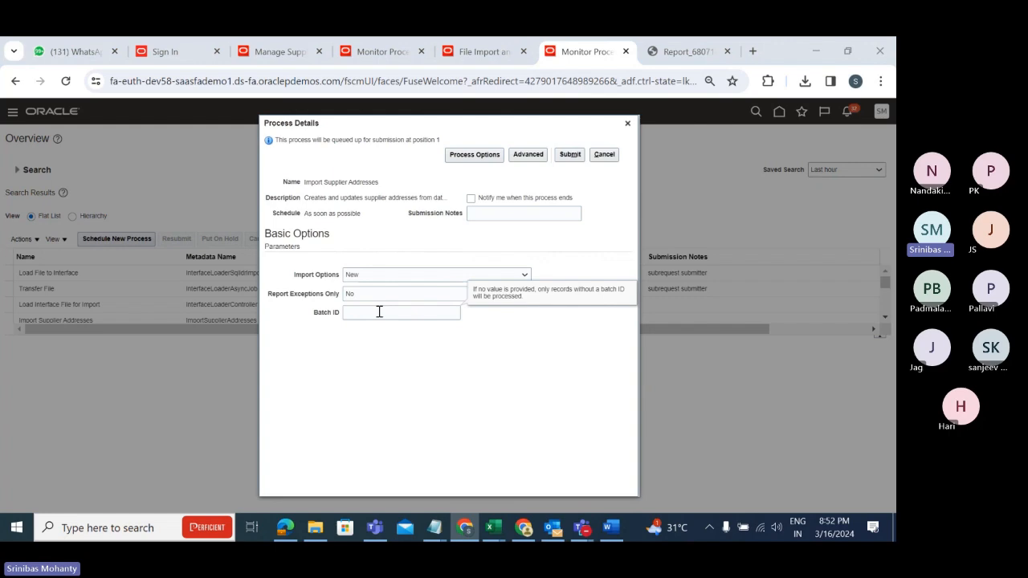
{"action": "key", "text": "alt+Tab"}
{"action": "left_click", "coordinate": [58, 251]}
{"action": "key", "text": "ctrl+c"}
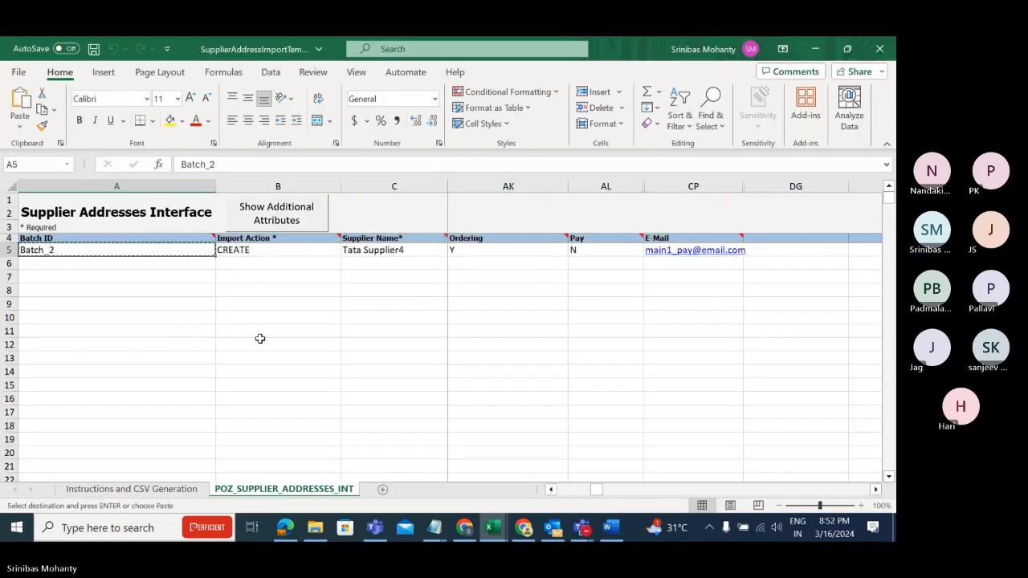
{"action": "key", "text": "alt+Tab"}
{"action": "key", "text": "ctrl+v"}
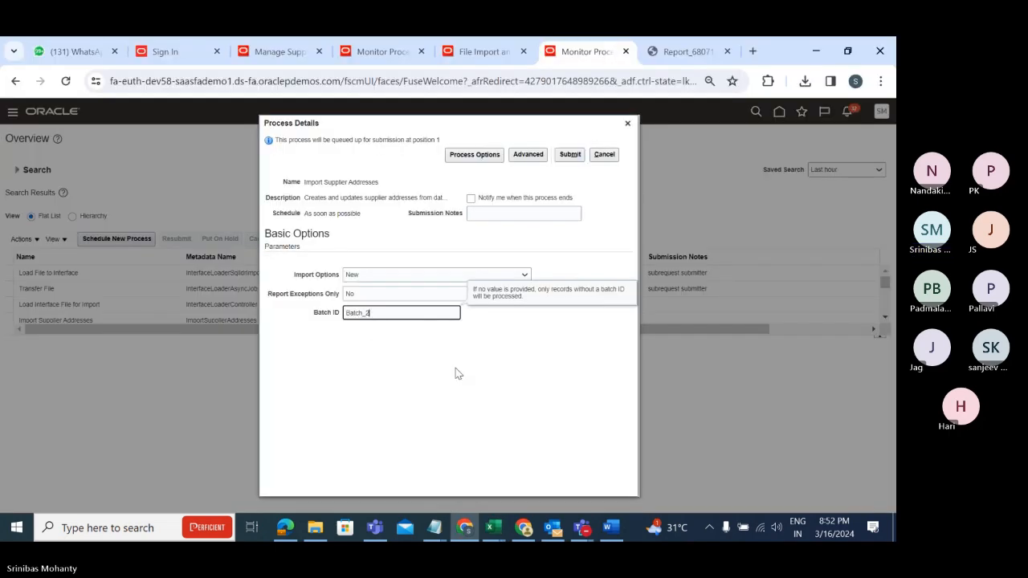
{"action": "left_click", "coordinate": [569, 154]}
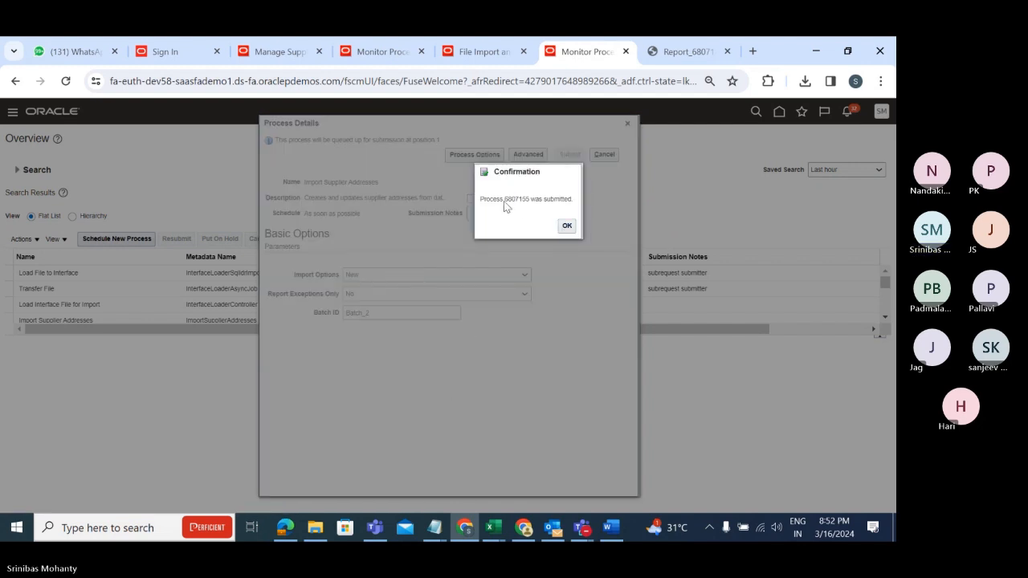
{"action": "left_click_drag", "start_coordinate": [506, 202], "coordinate": [529, 207]}
Refresh until process 6807155 shows Succeeded, then list its attachments Report_6807155.pdf and 6807155.log.
{"action": "left_click", "coordinate": [567, 226]}
{"action": "left_click", "coordinate": [409, 239]}
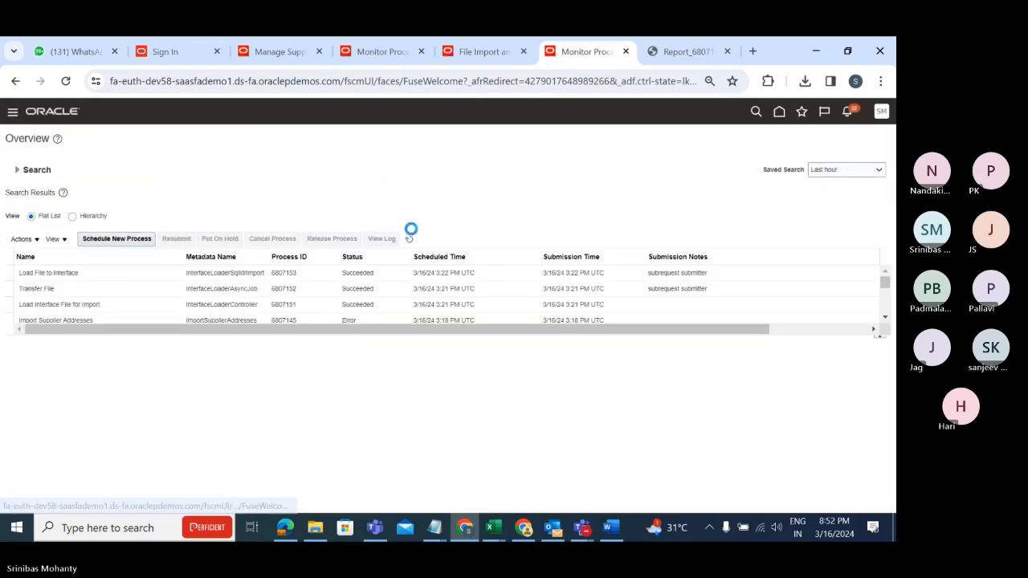
{"action": "left_click", "coordinate": [411, 239]}
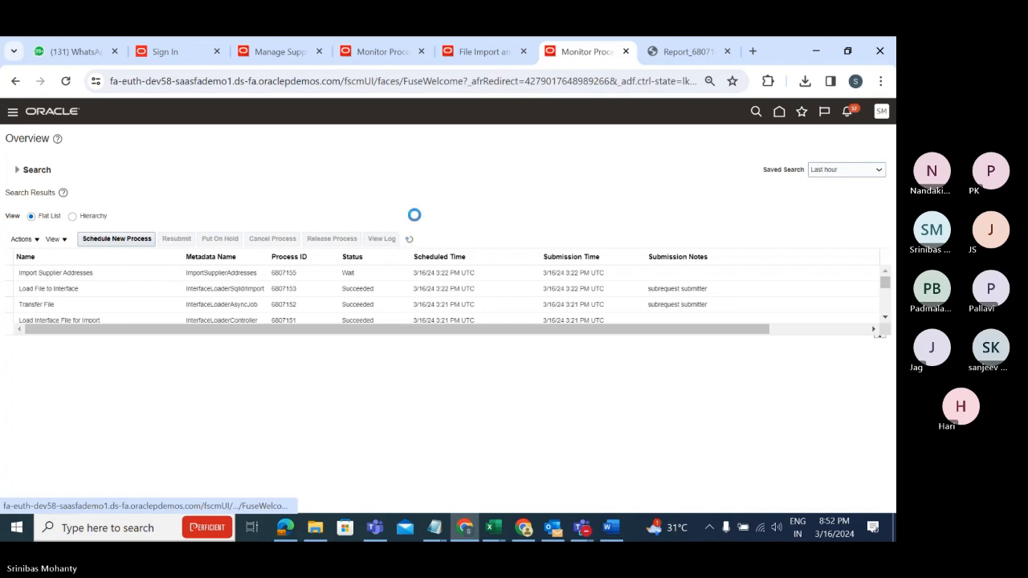
{"action": "left_click", "coordinate": [412, 241]}
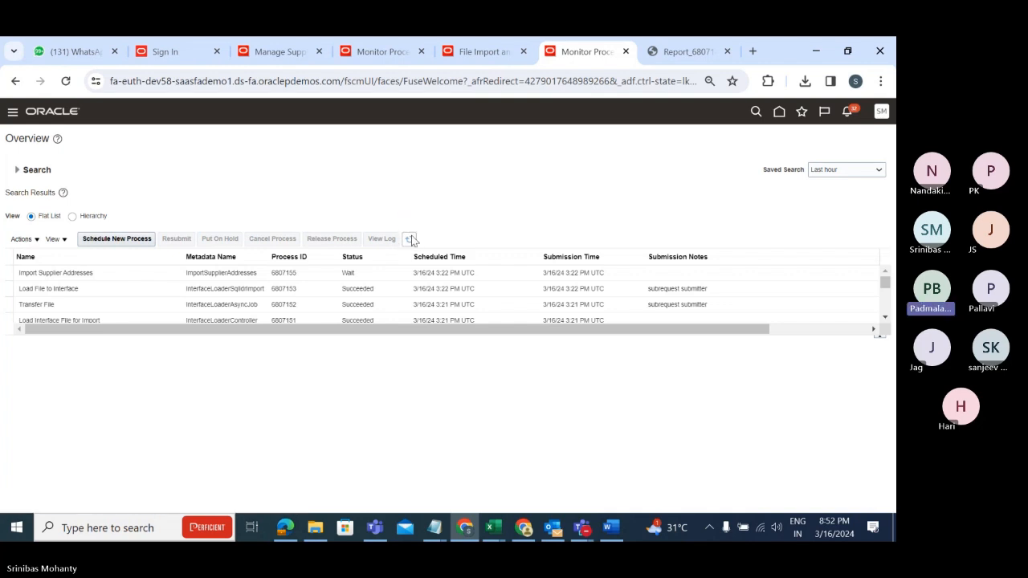
{"action": "left_click", "coordinate": [409, 240]}
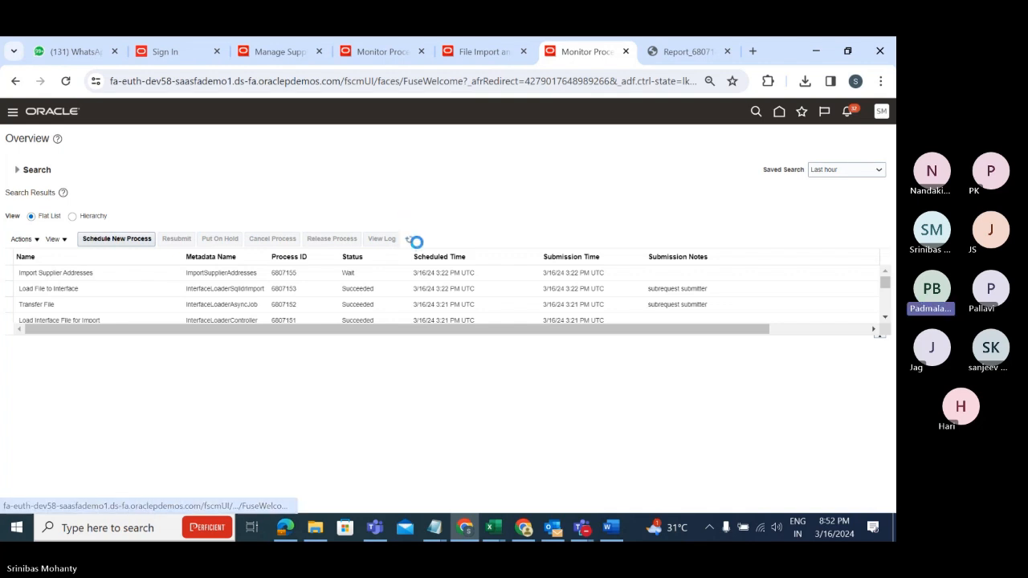
{"action": "left_click", "coordinate": [410, 240]}
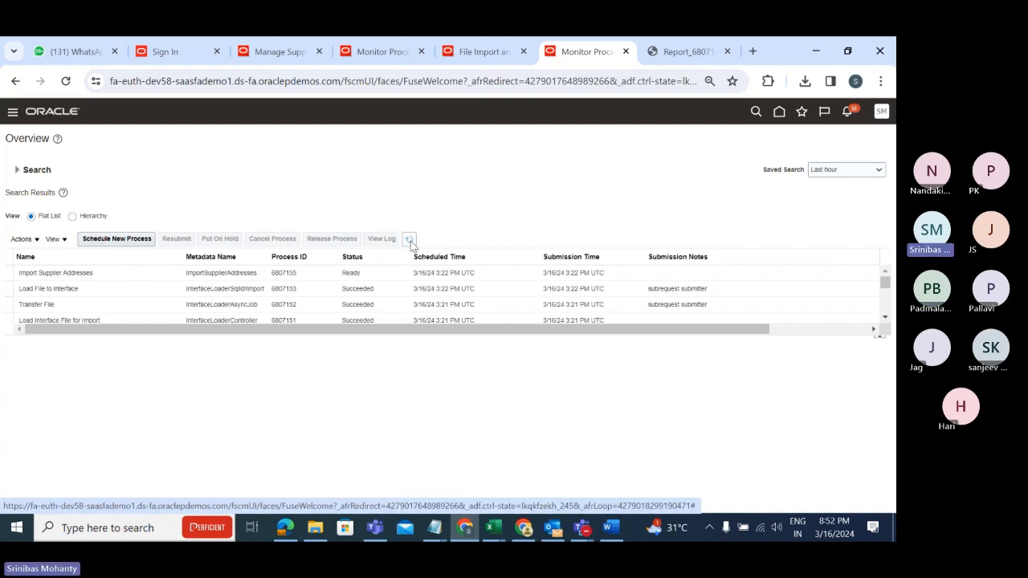
{"action": "left_click", "coordinate": [412, 241]}
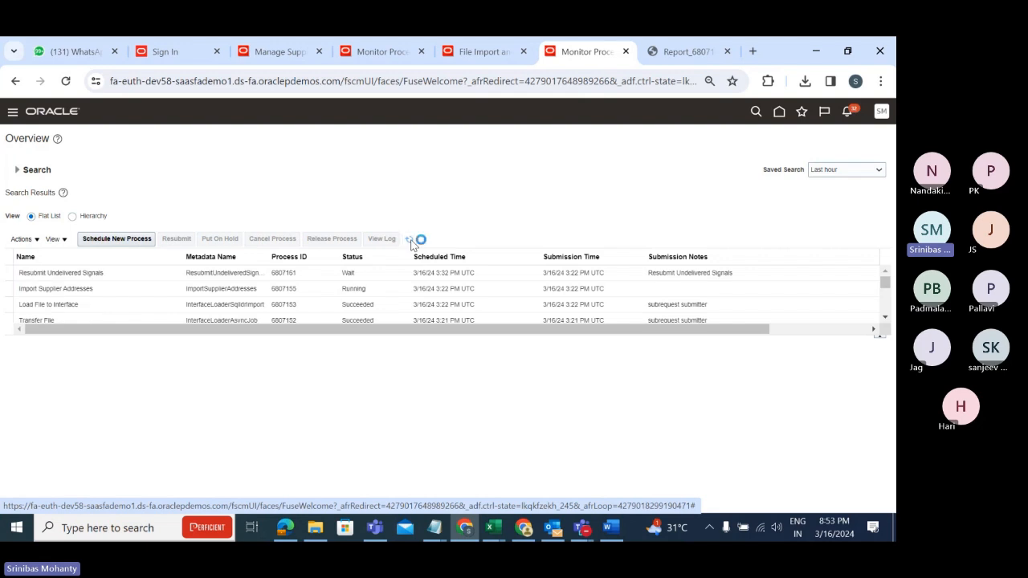
{"action": "left_click", "coordinate": [410, 239]}
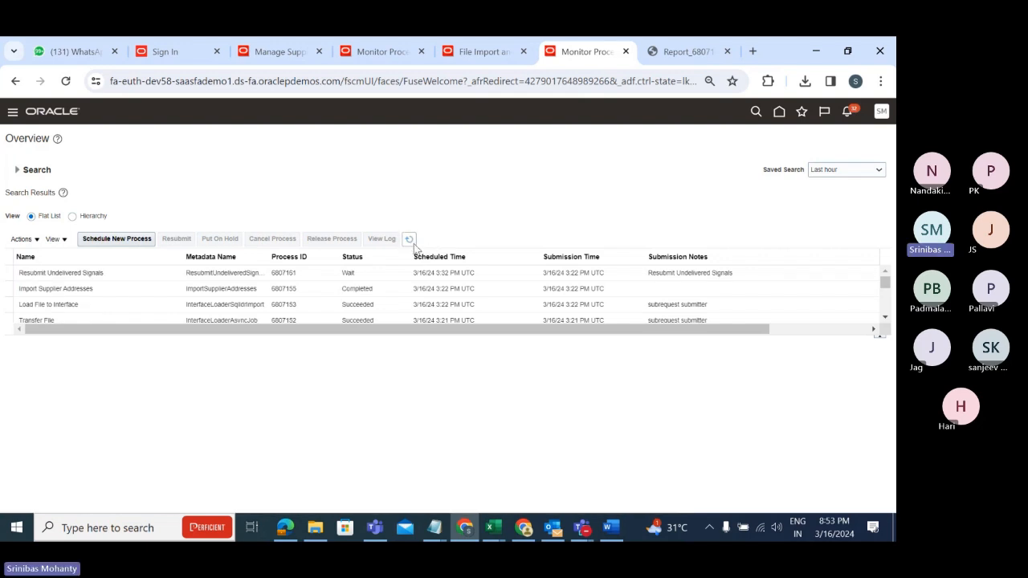
{"action": "left_click", "coordinate": [409, 239]}
{"action": "left_click", "coordinate": [410, 239]}
{"action": "left_click", "coordinate": [410, 240]}
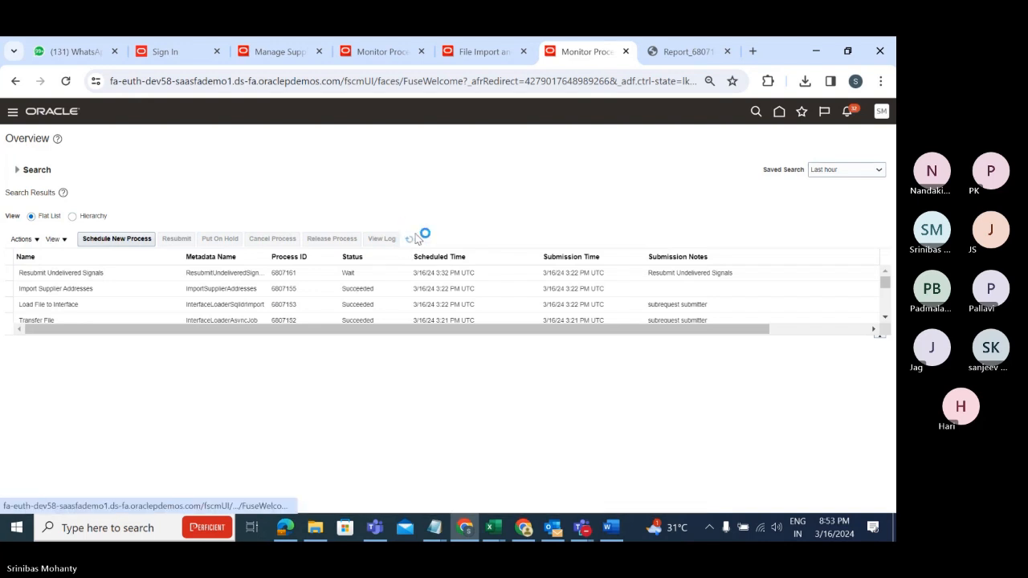
{"action": "left_click", "coordinate": [411, 240]}
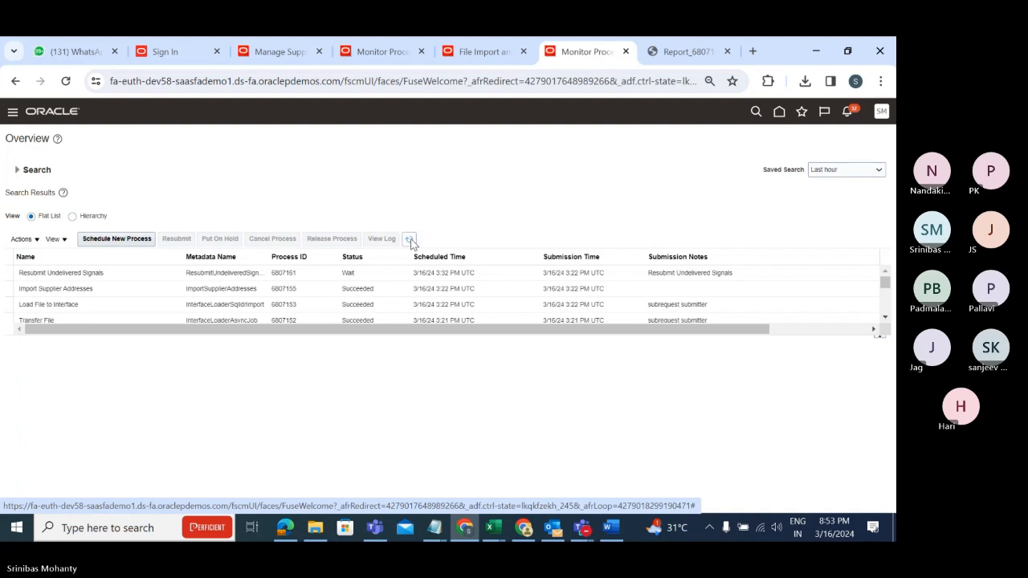
{"action": "left_click", "coordinate": [101, 288]}
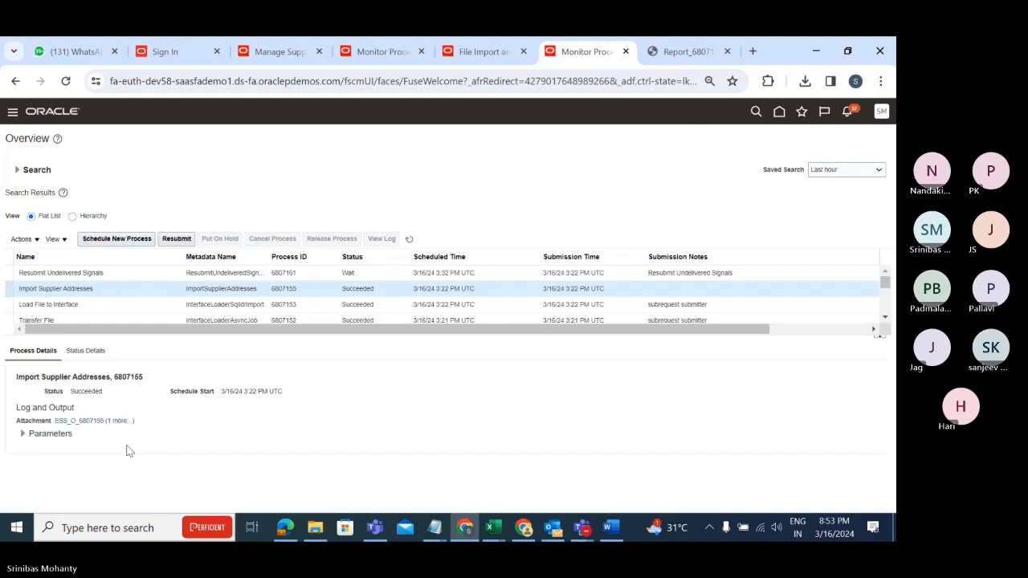
{"action": "left_click", "coordinate": [121, 421]}
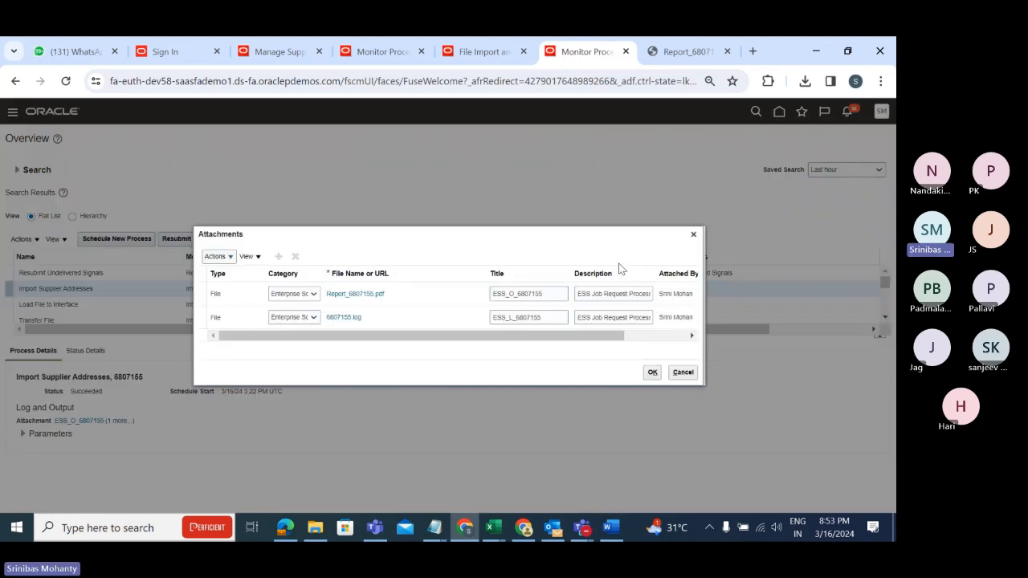
Open Report_6807155.pdf to confirm 1 address imported and 0 rejected, then return to Manage Suppliers.
{"action": "left_click", "coordinate": [359, 295]}
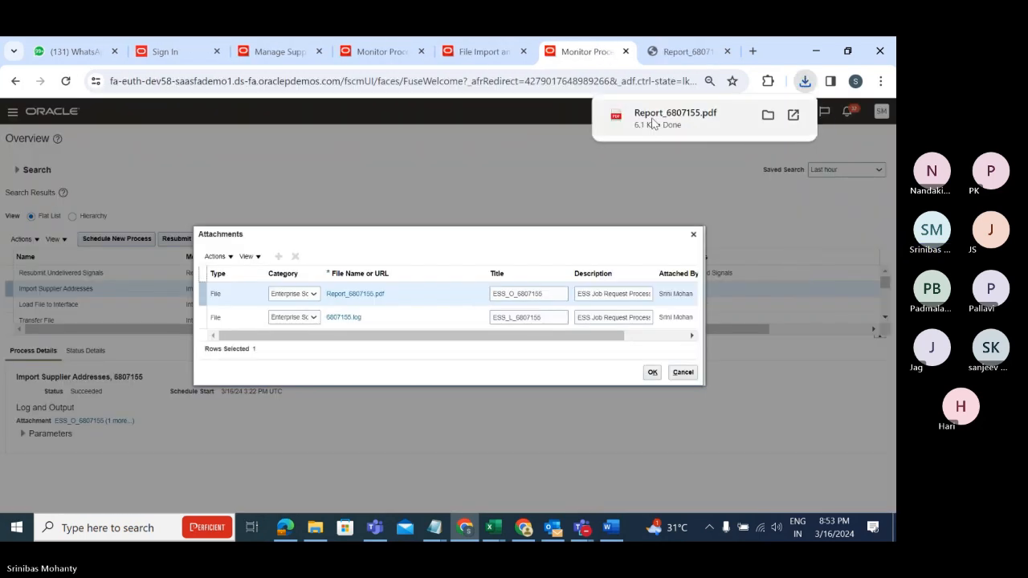
{"action": "left_click", "coordinate": [650, 125]}
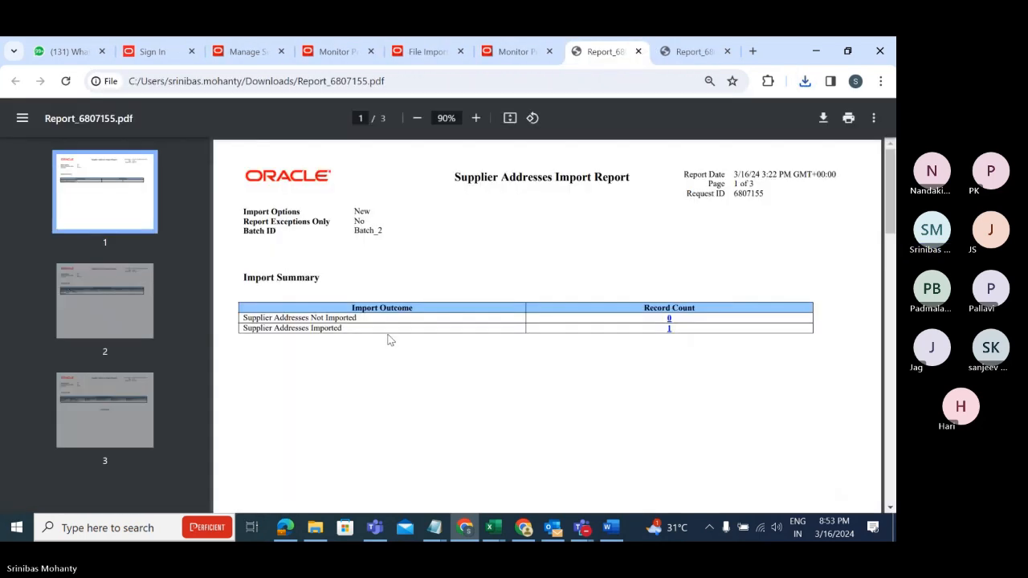
{"action": "scroll", "coordinate": [426, 344], "scroll_direction": "down", "scroll_amount": 10}
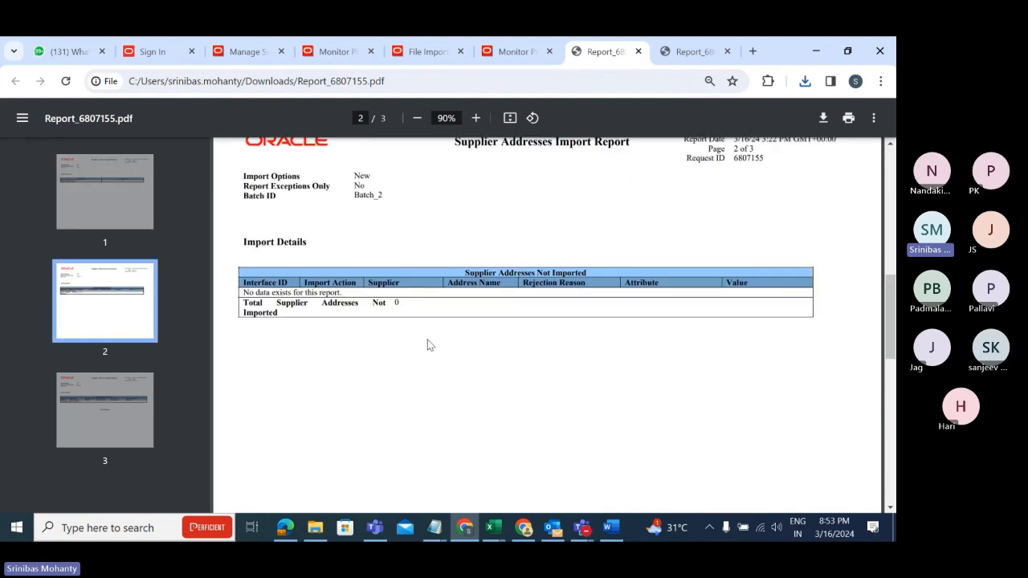
{"action": "scroll", "coordinate": [378, 344], "scroll_direction": "up", "scroll_amount": 10}
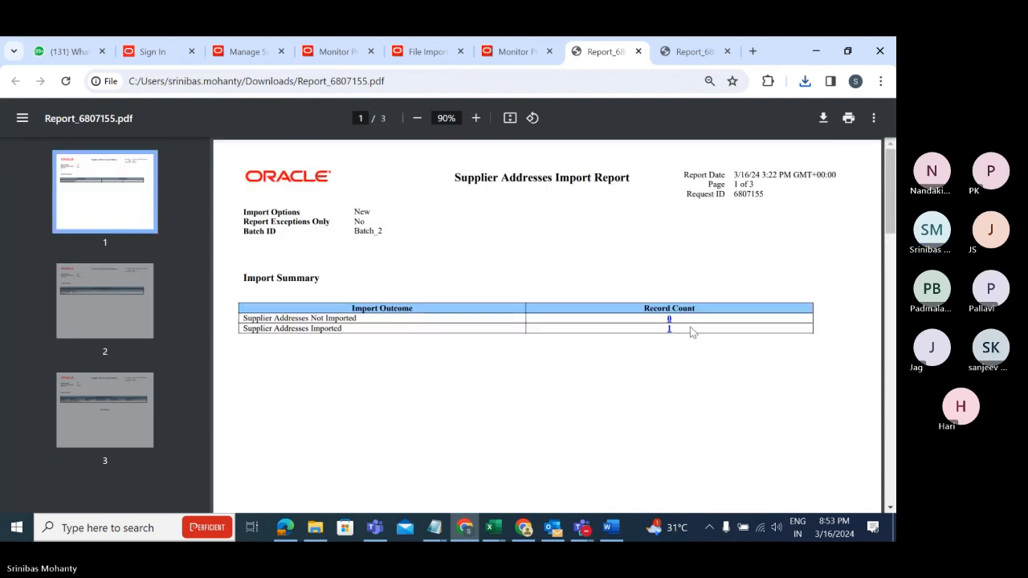
{"action": "left_click", "coordinate": [669, 325]}
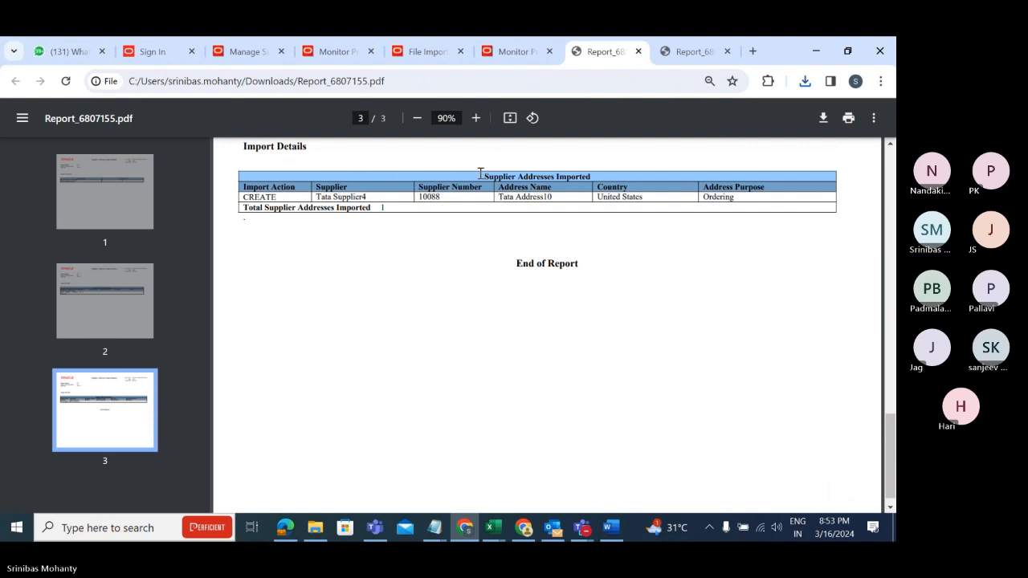
{"action": "left_click", "coordinate": [248, 54]}
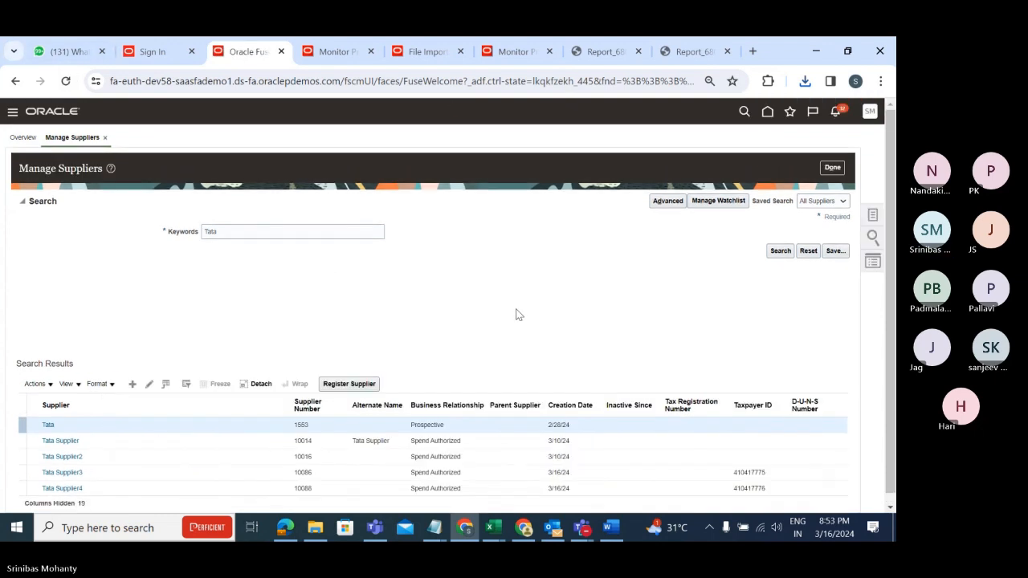
Open Tata Supplier4 and confirm Tata Address10 is listed as an active Ordering address.
{"action": "left_click", "coordinate": [62, 478]}
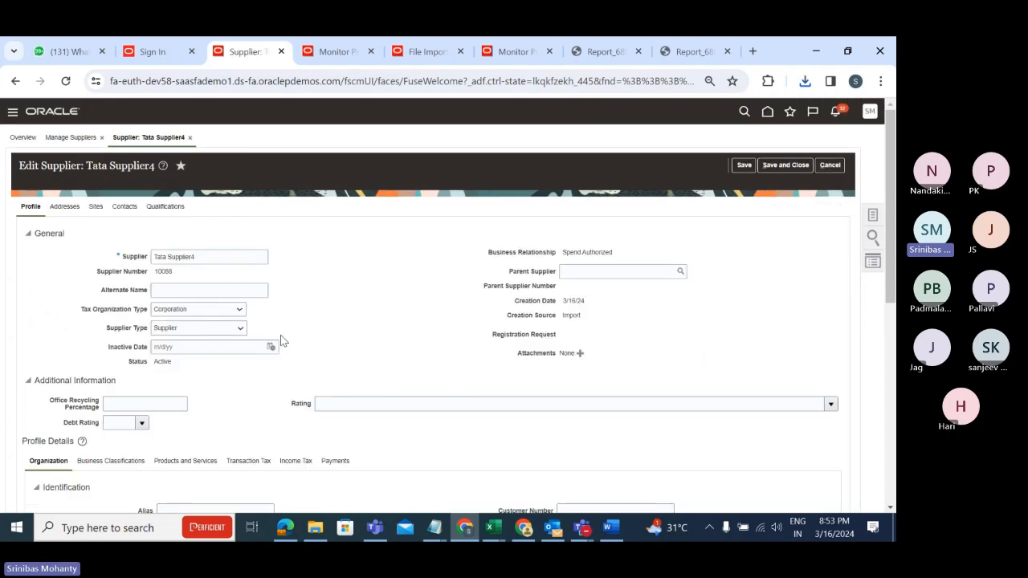
{"action": "scroll", "coordinate": [265, 283], "scroll_direction": "down", "scroll_amount": 5}
{"action": "scroll", "coordinate": [291, 279], "scroll_direction": "up", "scroll_amount": 5}
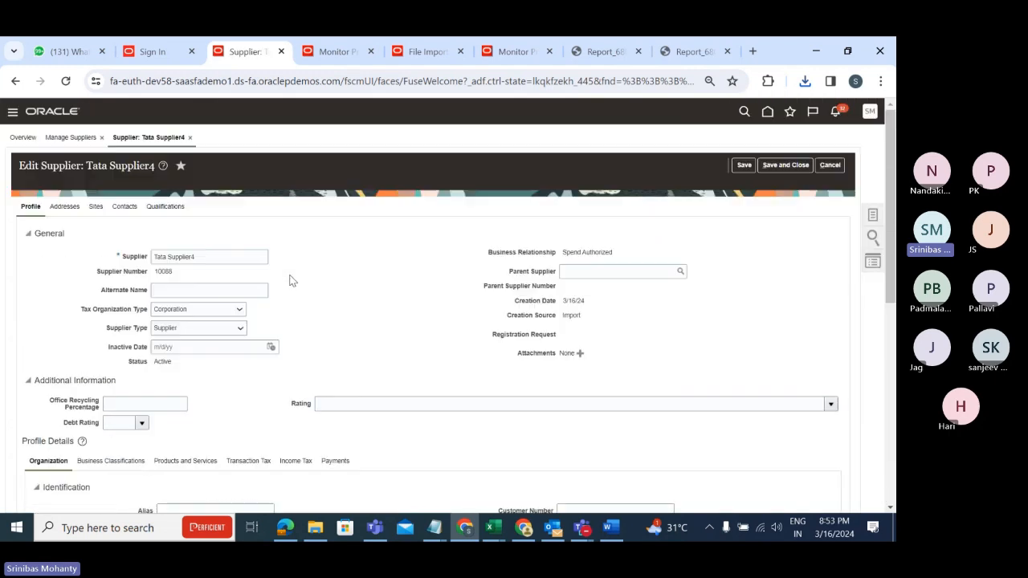
{"action": "left_click", "coordinate": [66, 208]}
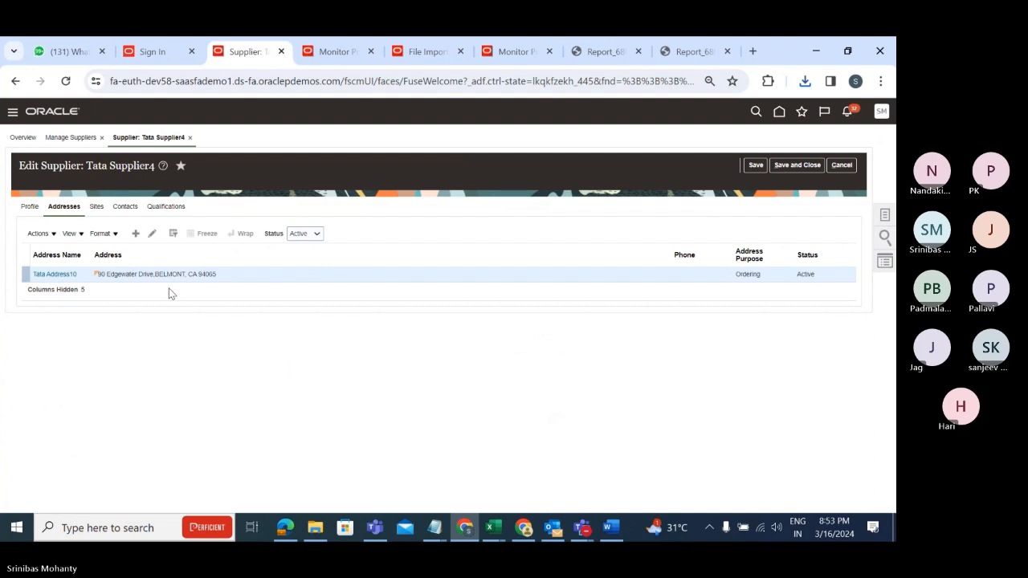
{"action": "left_click", "coordinate": [96, 210]}
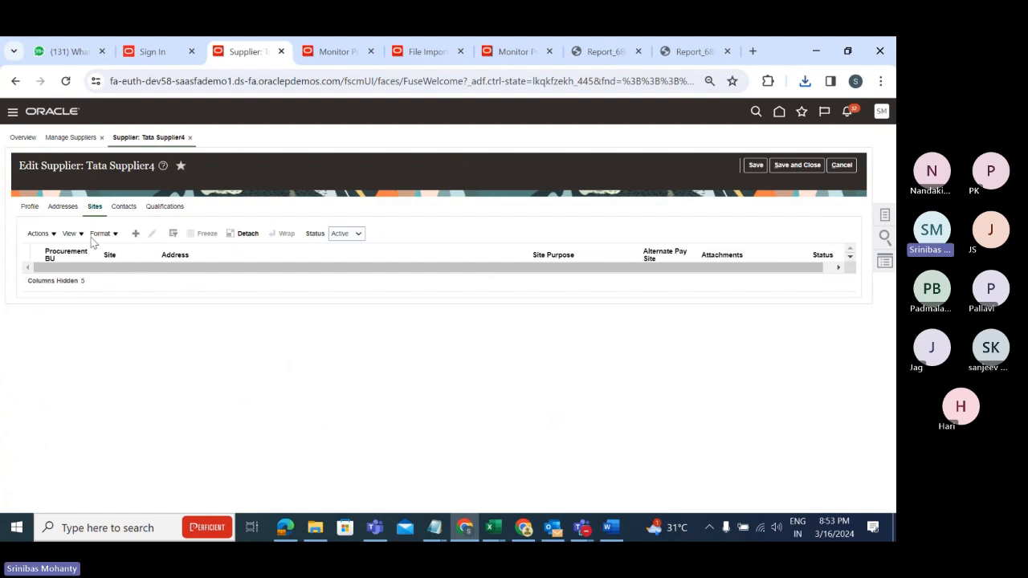
{"action": "left_click", "coordinate": [62, 209]}
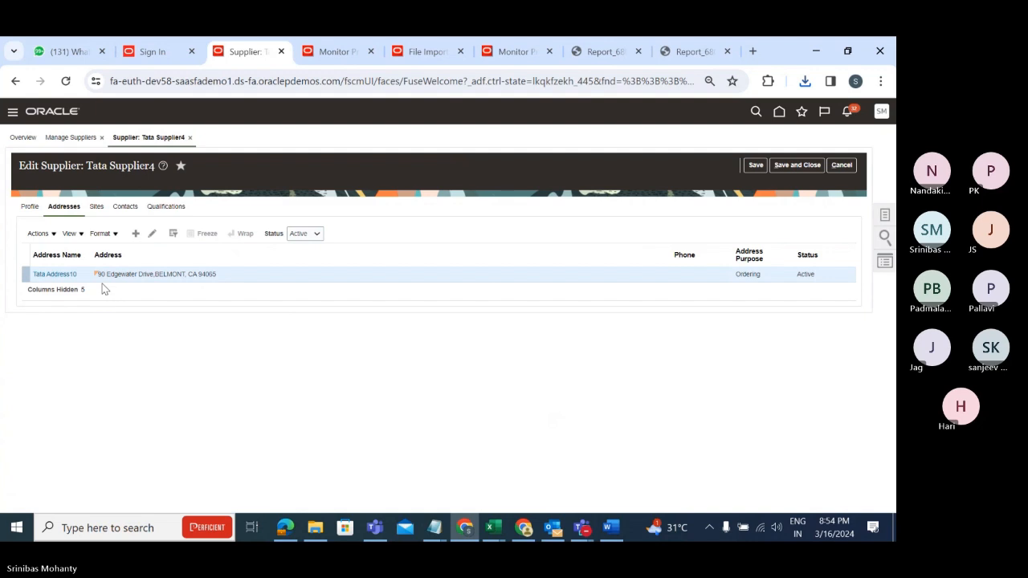